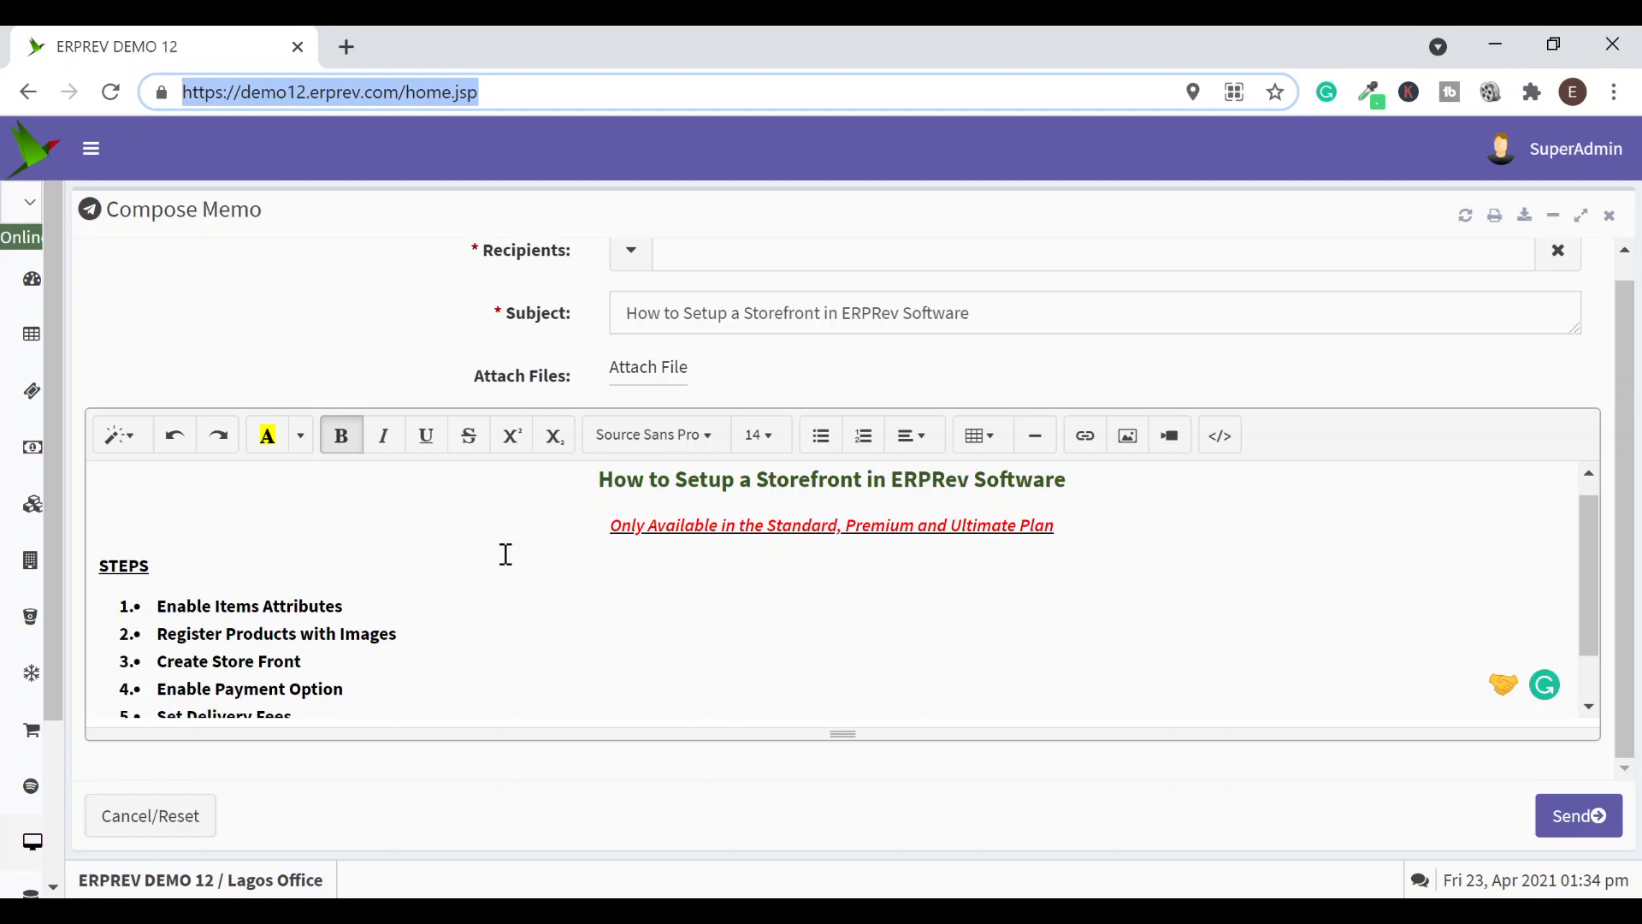
Review the memo's plan availability note and its six storefront setup steps
click(612, 527)
drag(614, 530, 1106, 525)
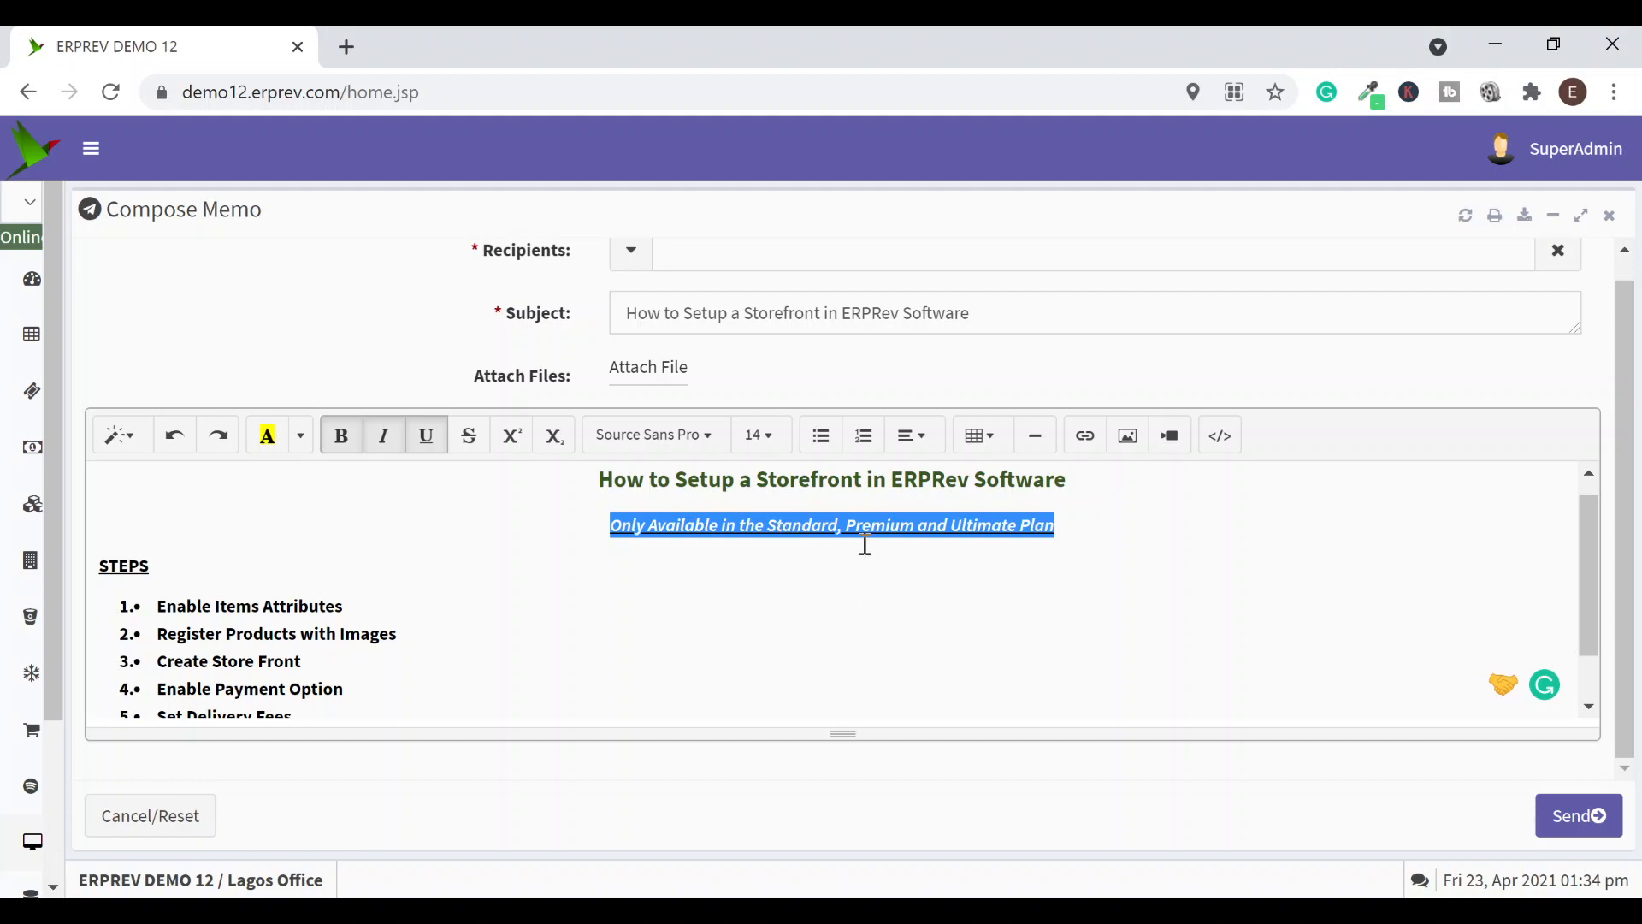
click(437, 614)
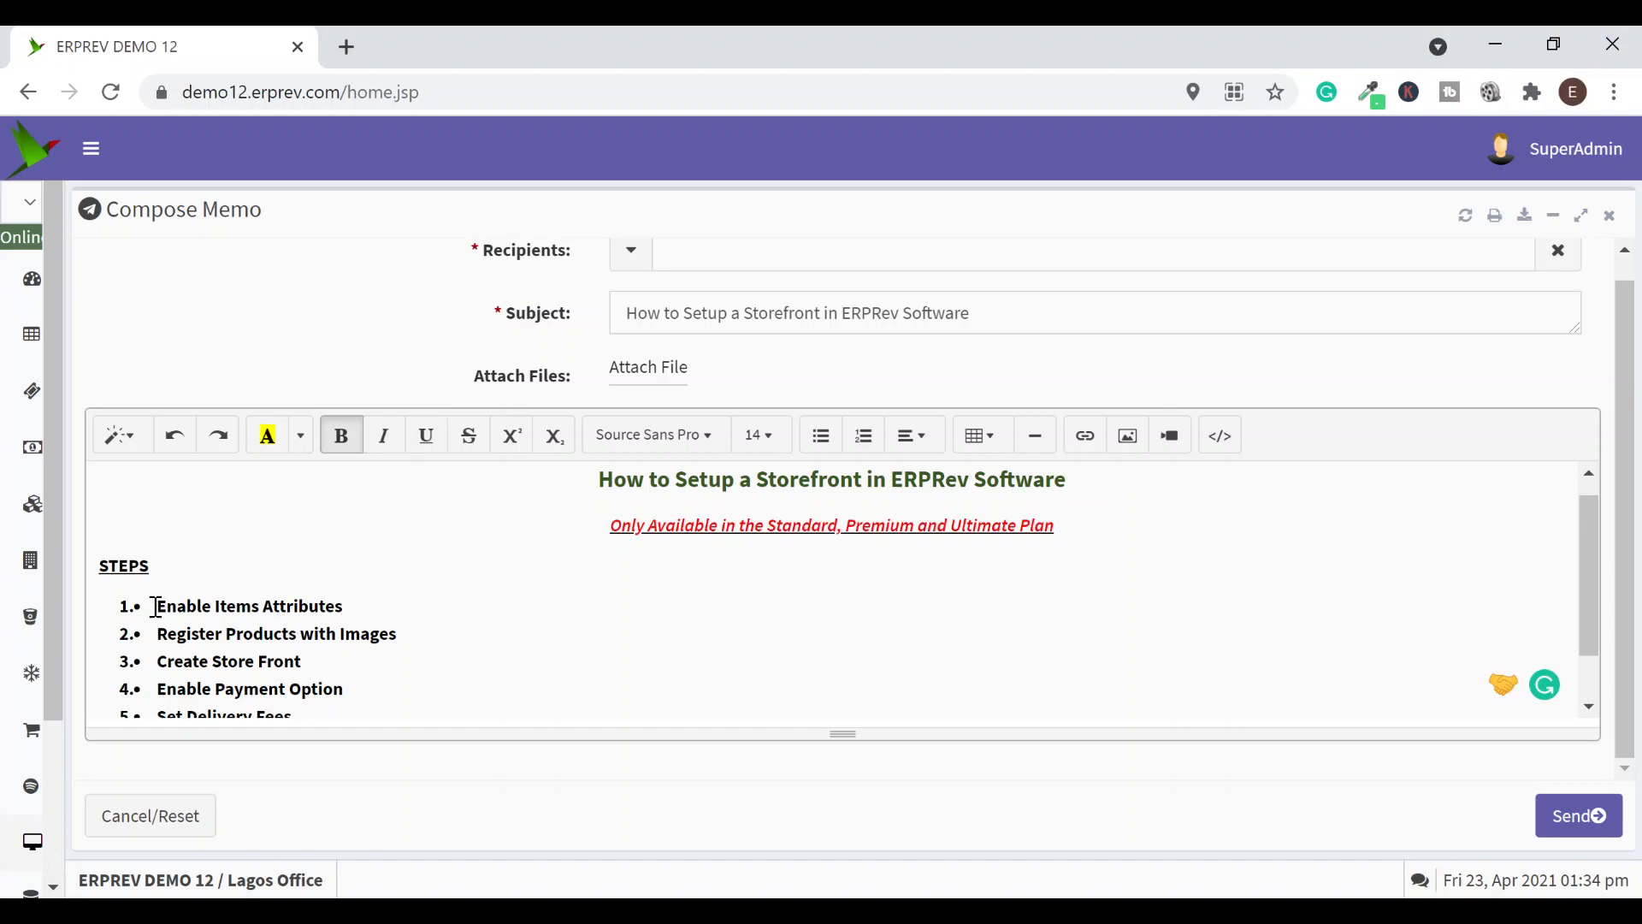
drag(156, 606, 389, 598)
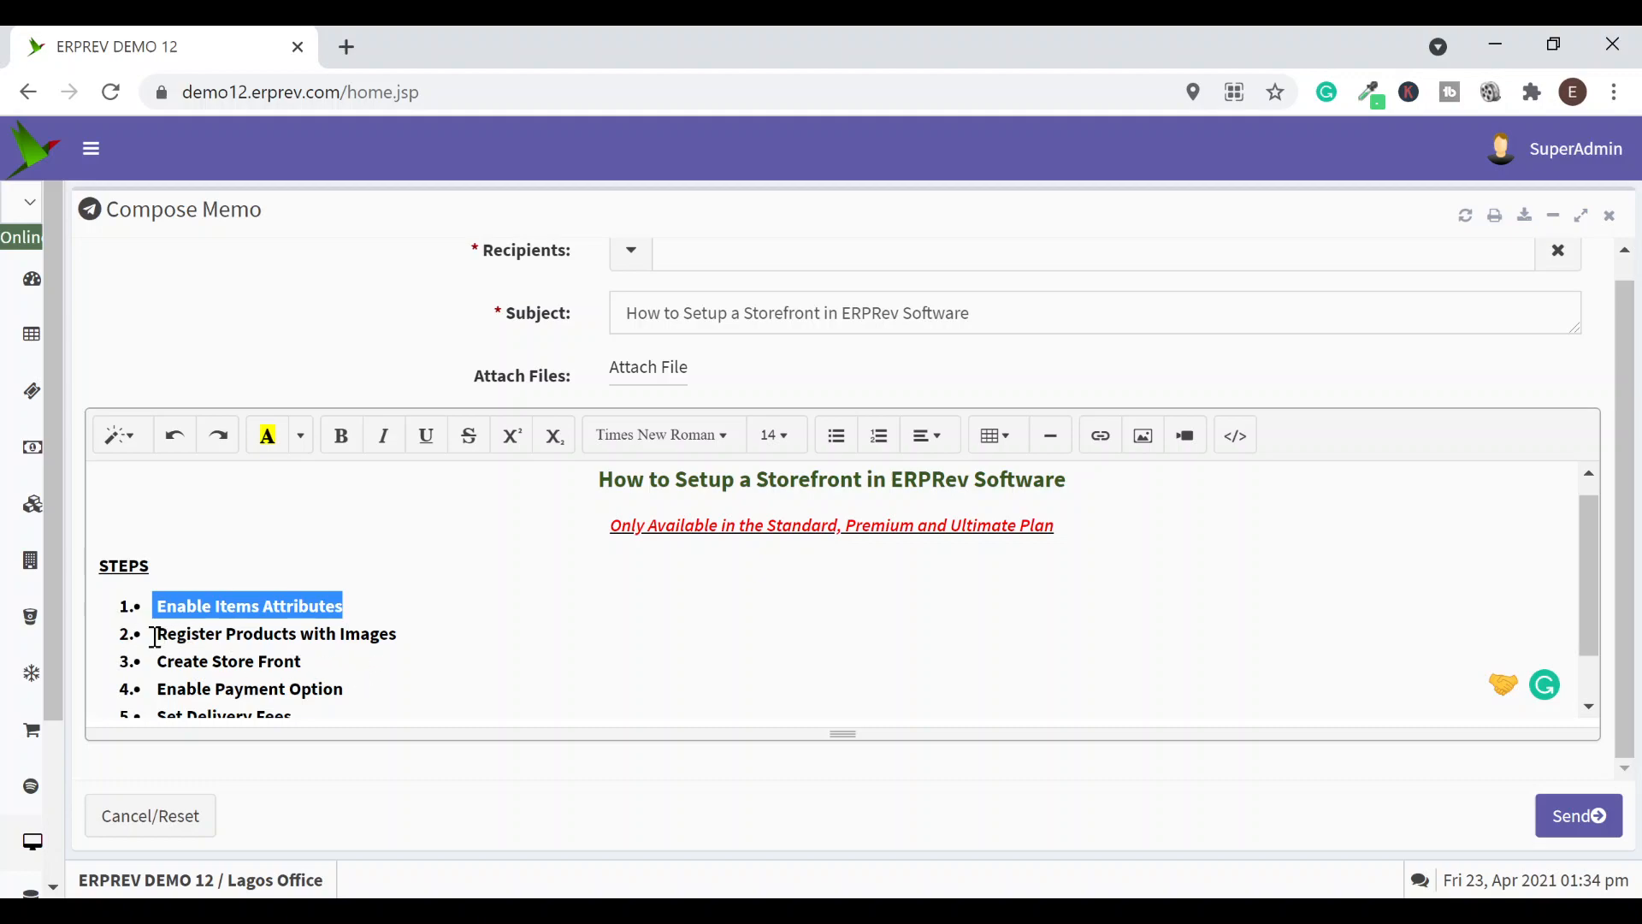
drag(154, 637, 415, 637)
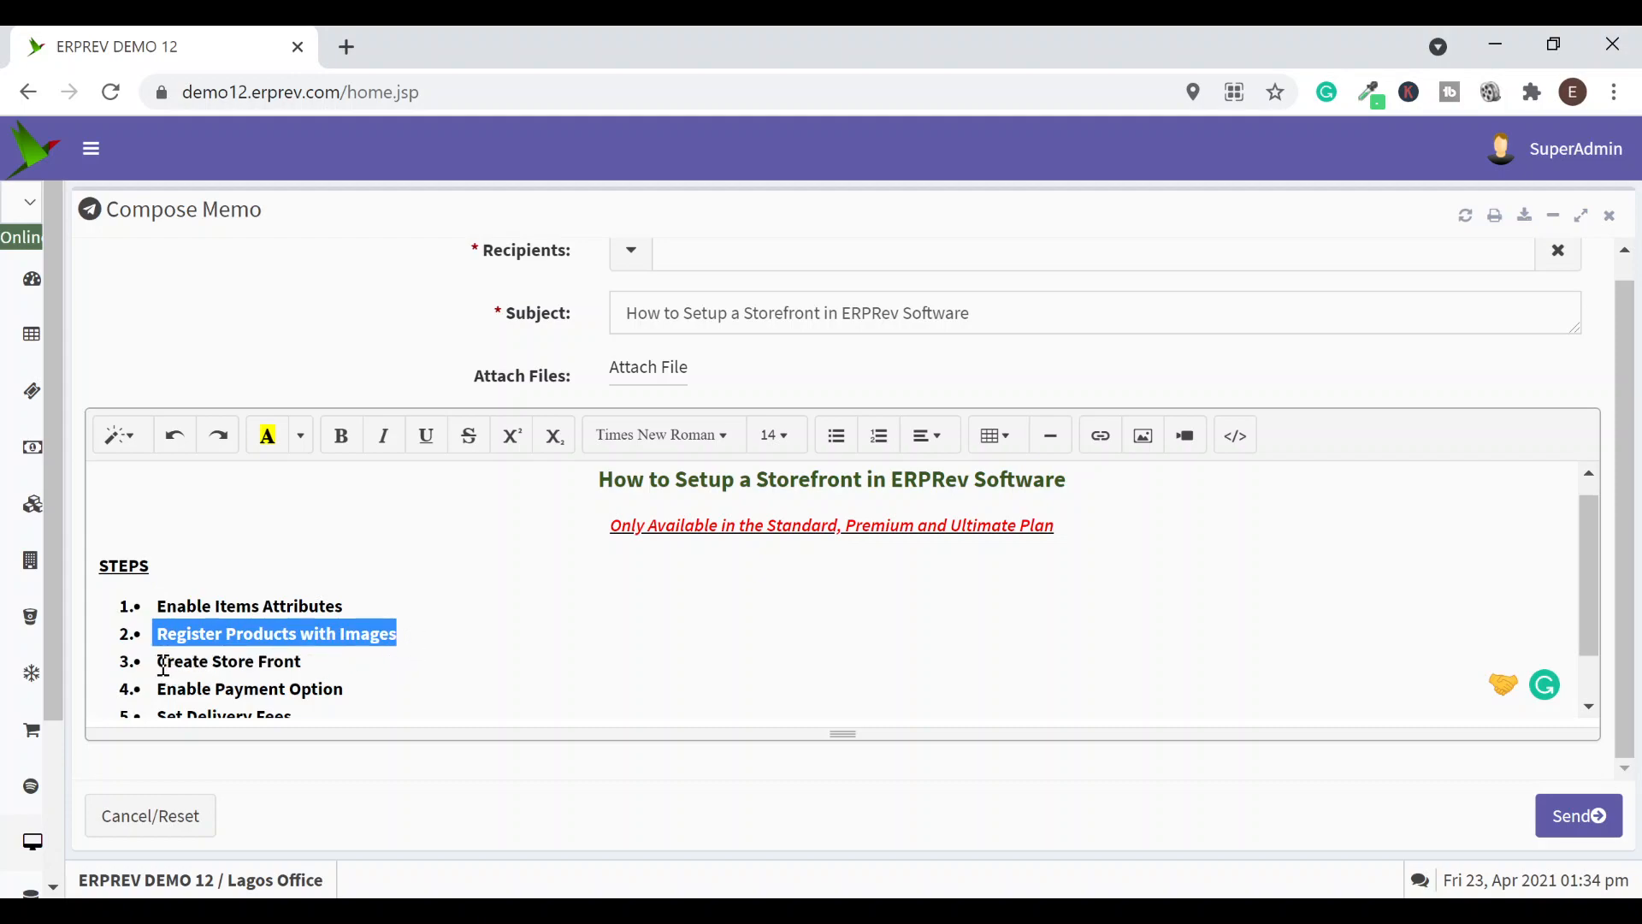
drag(159, 662, 316, 661)
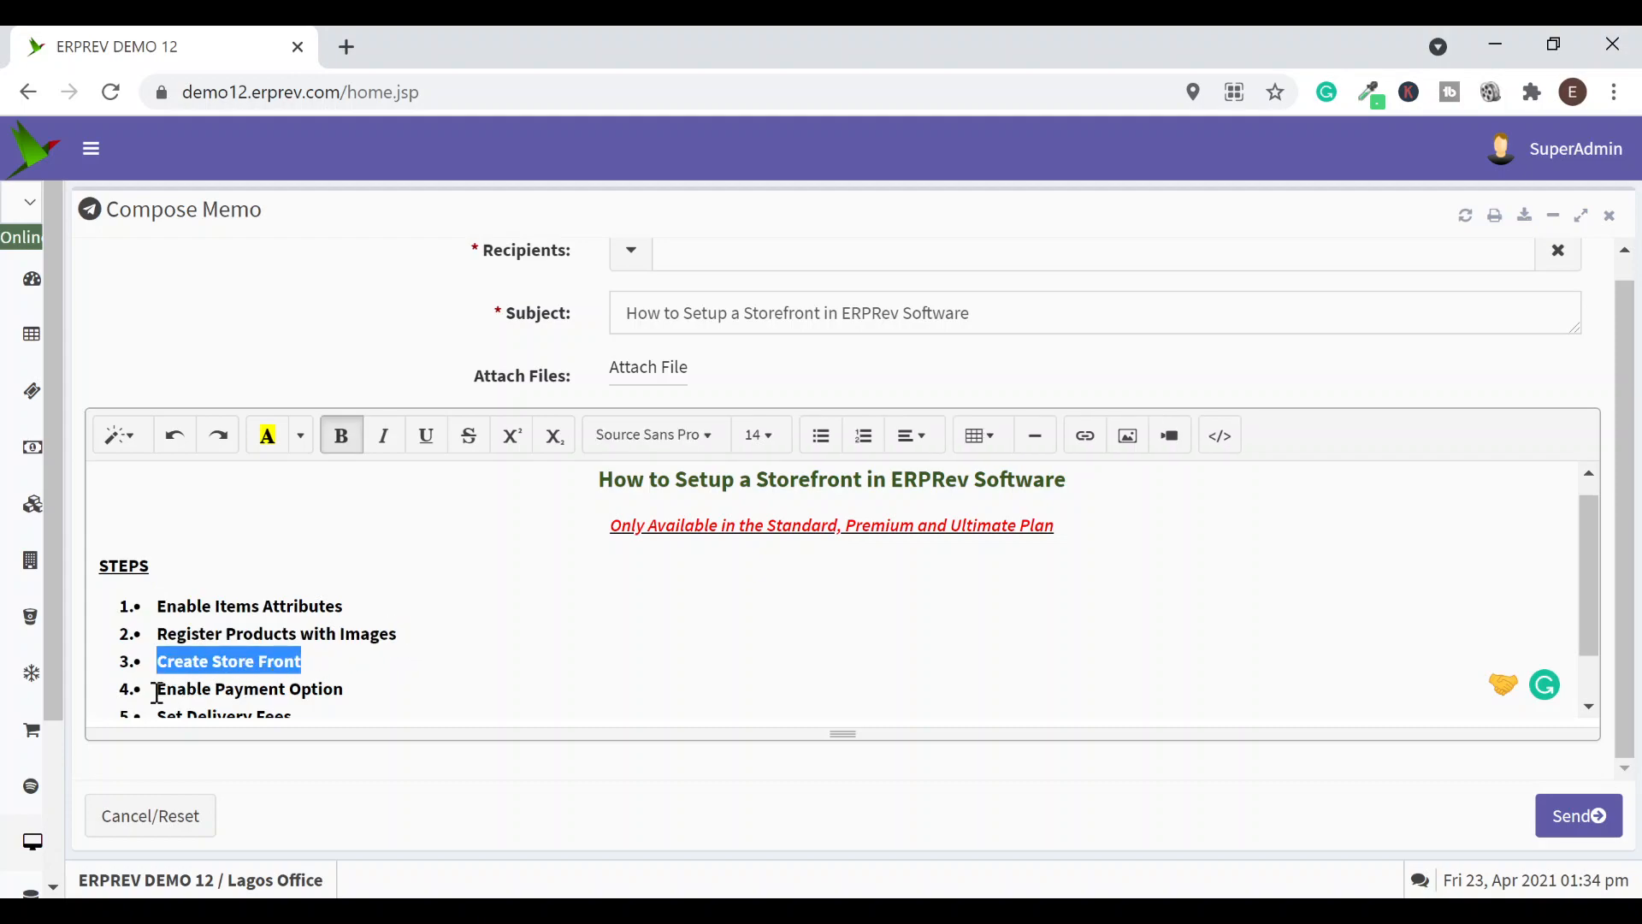
drag(158, 693, 352, 681)
scroll(410, 664, down, 1)
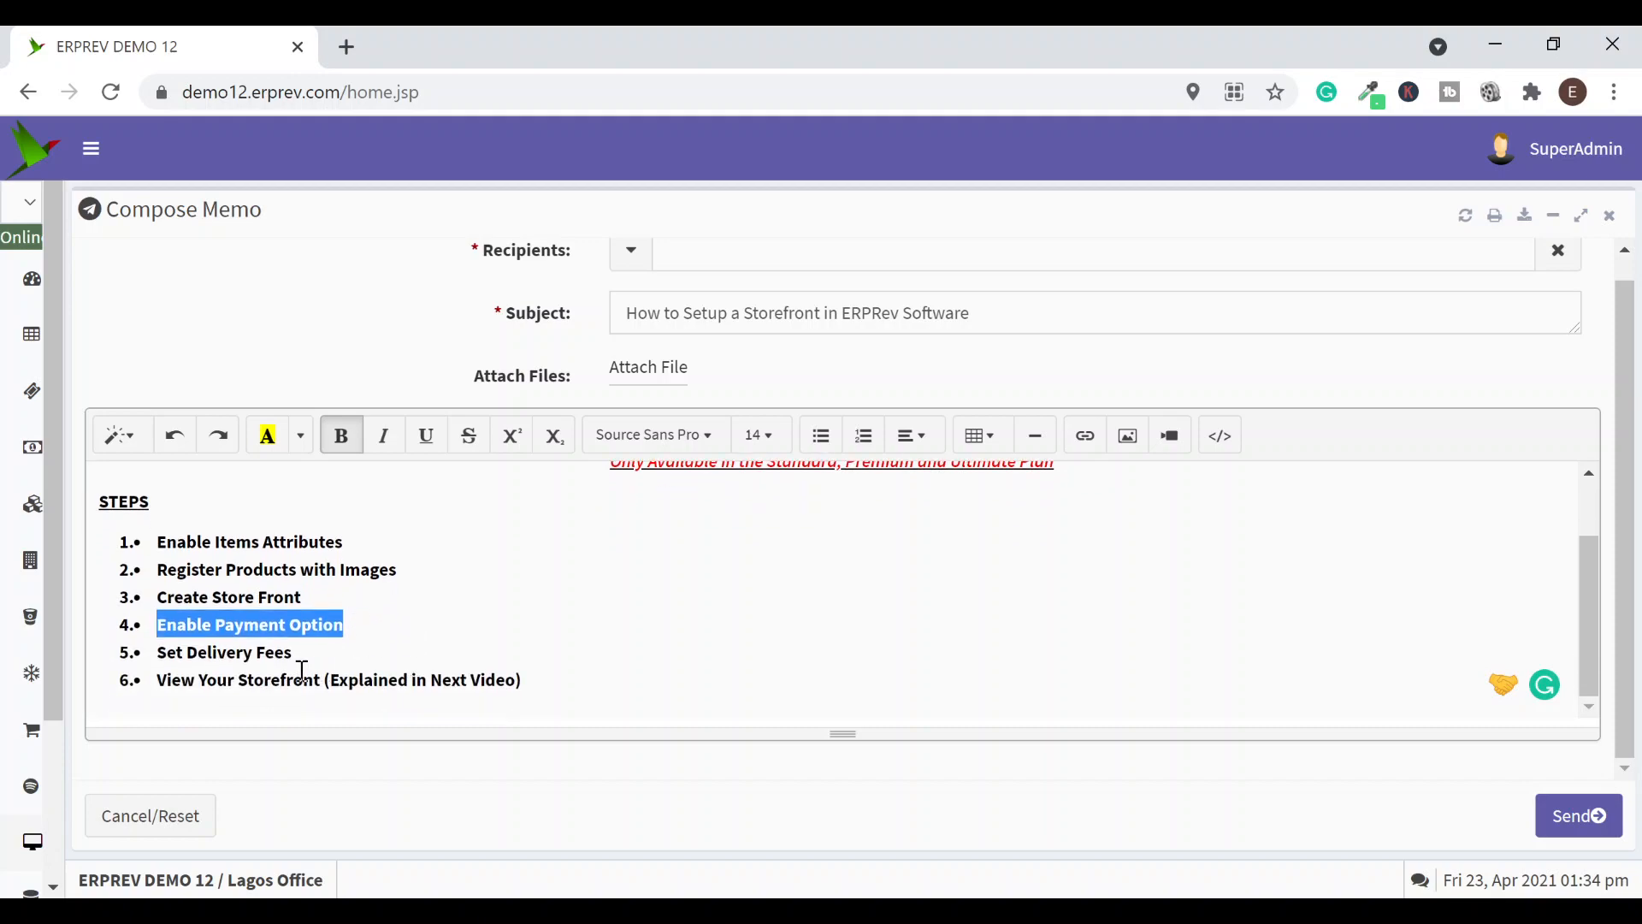
drag(147, 654, 325, 652)
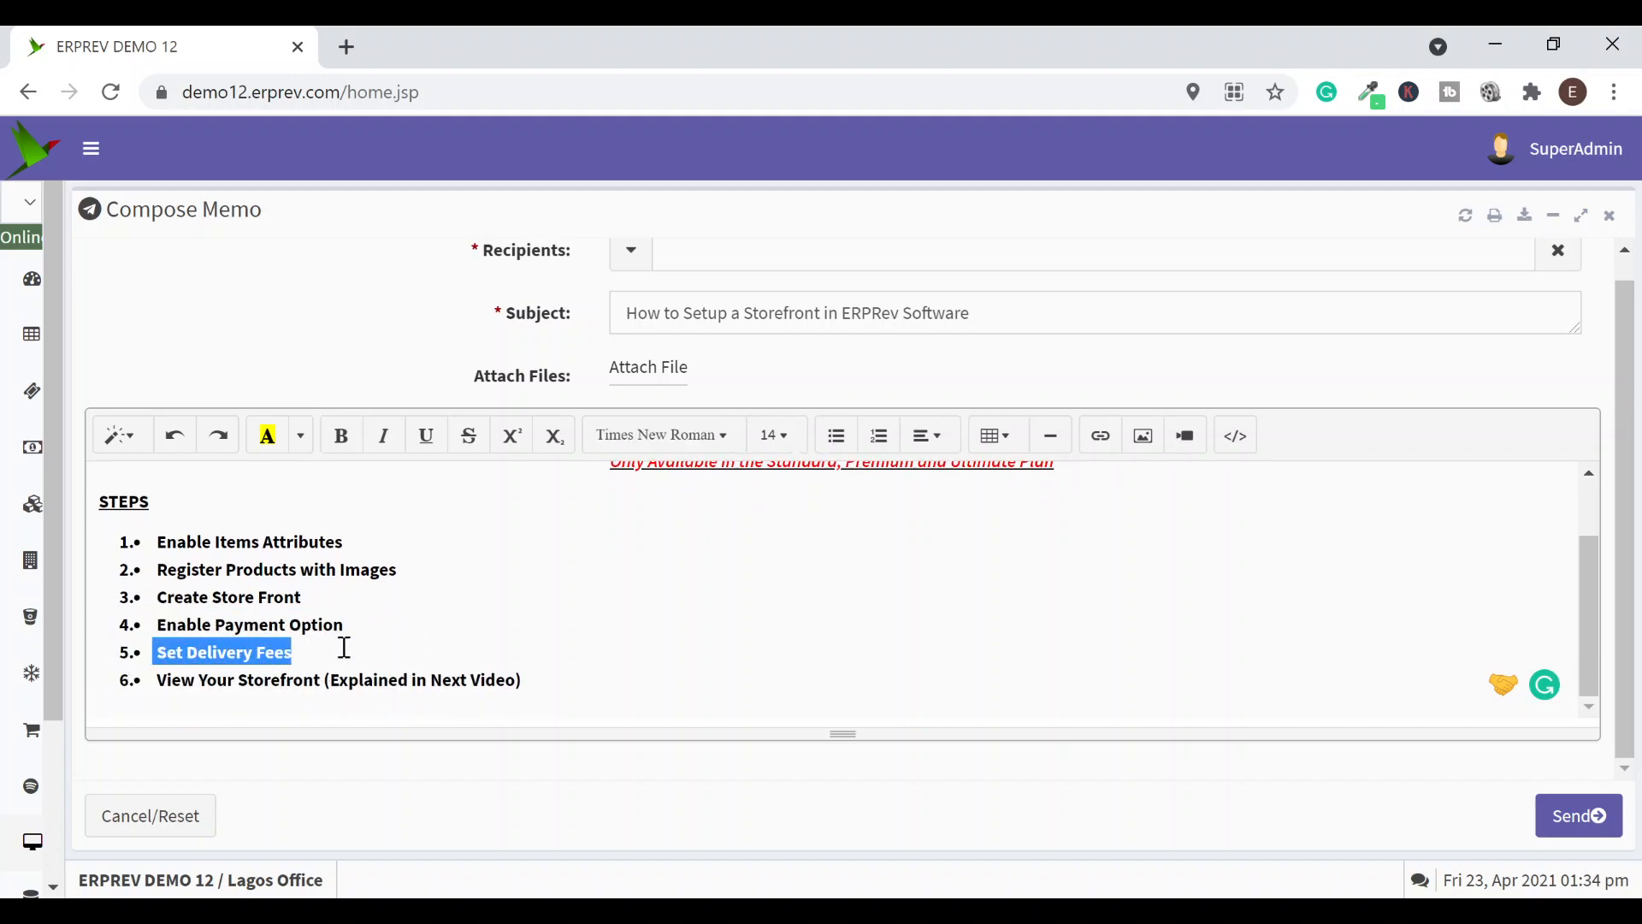
drag(154, 680, 525, 681)
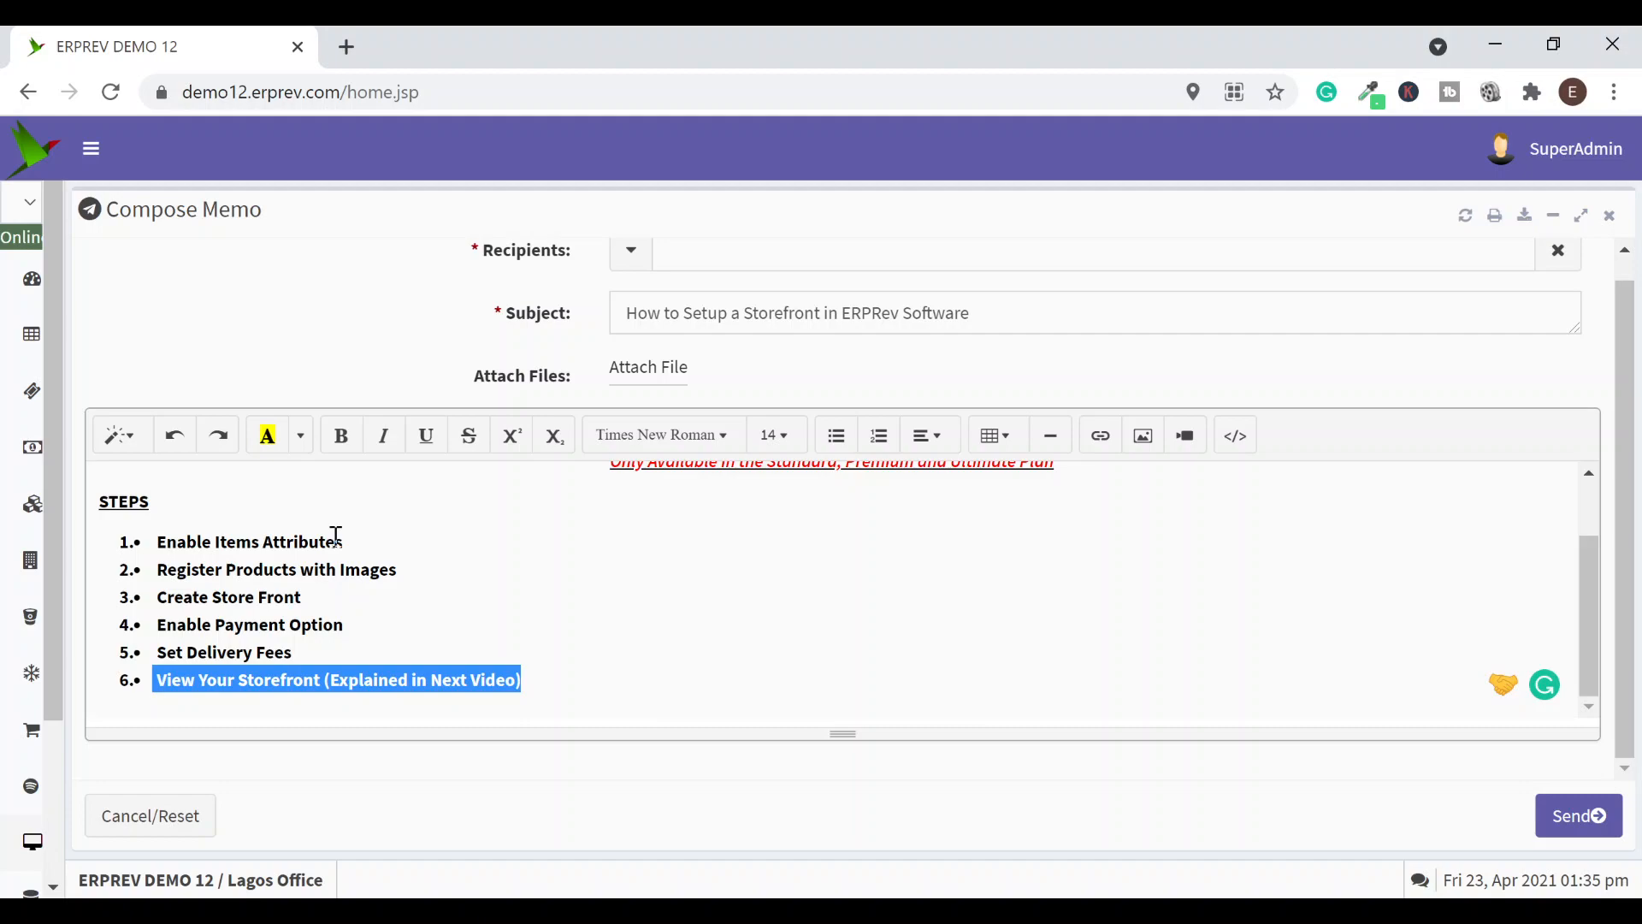
Inspect the additional products/service attributes option in the general company preferences, then close them
mouse_move(22, 463)
click(108, 467)
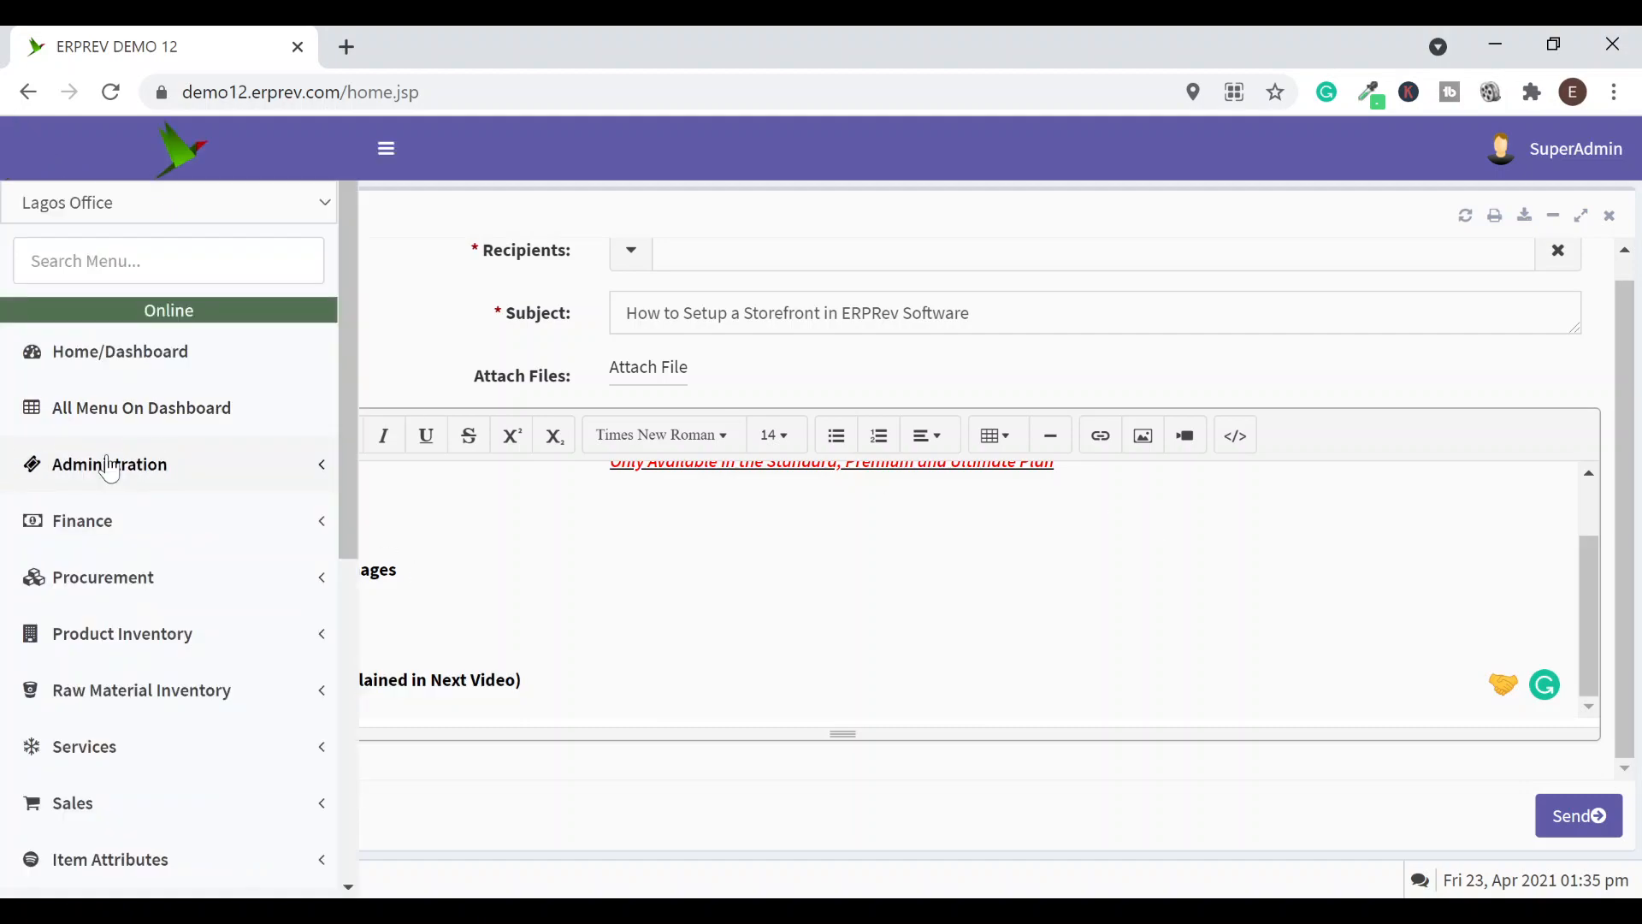
scroll(115, 472, down, 3)
click(127, 479)
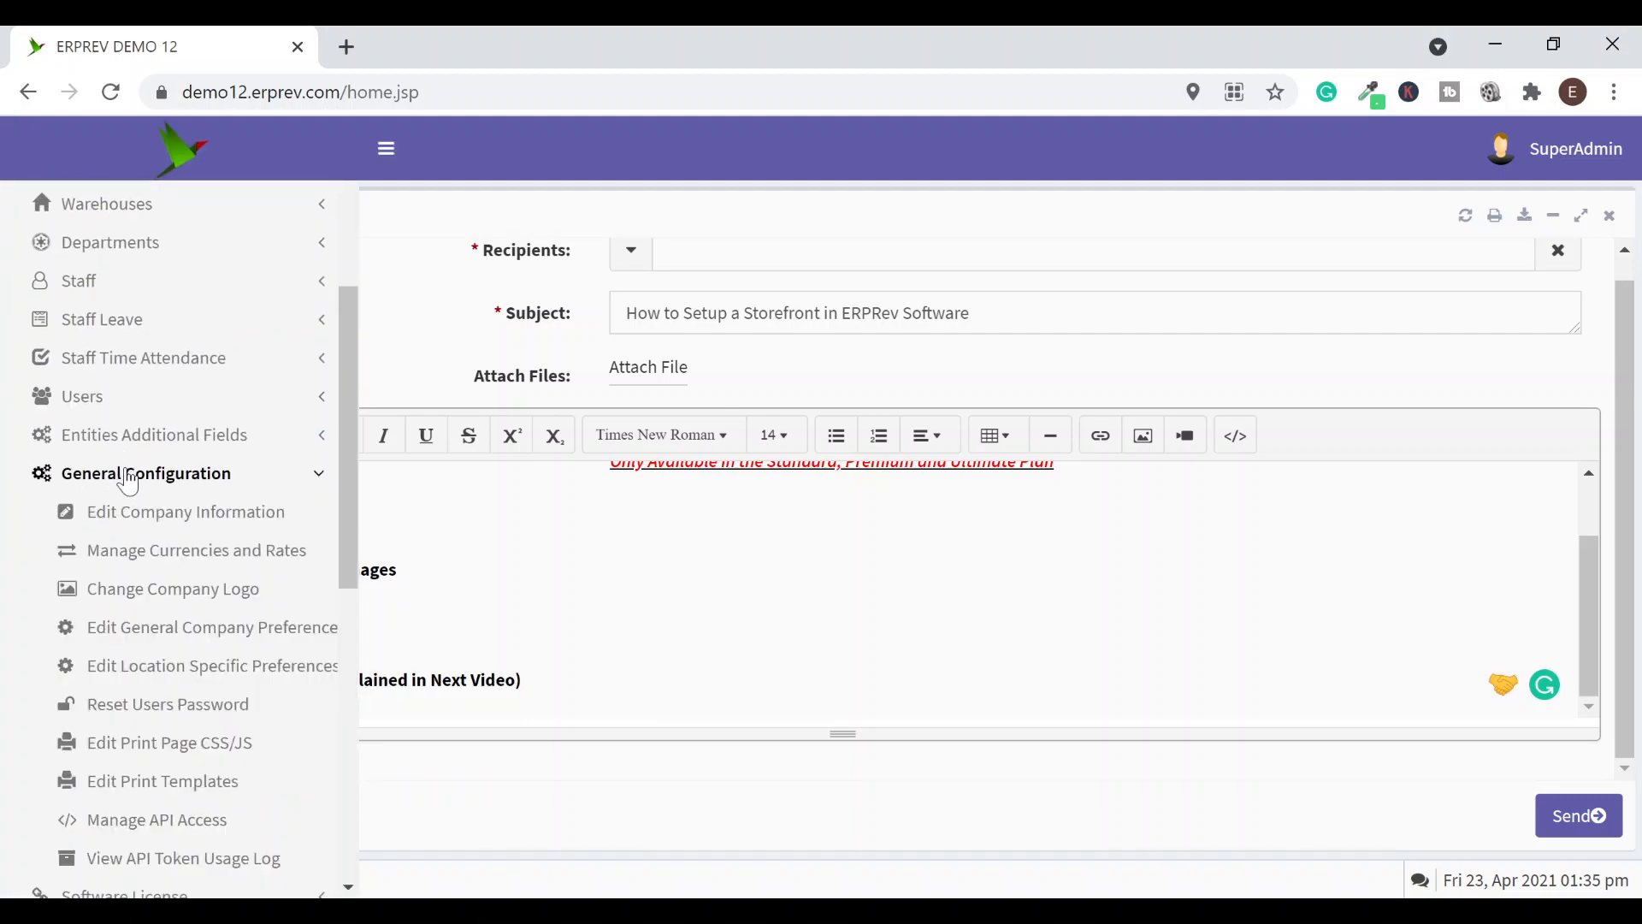
scroll(128, 479, down, 3)
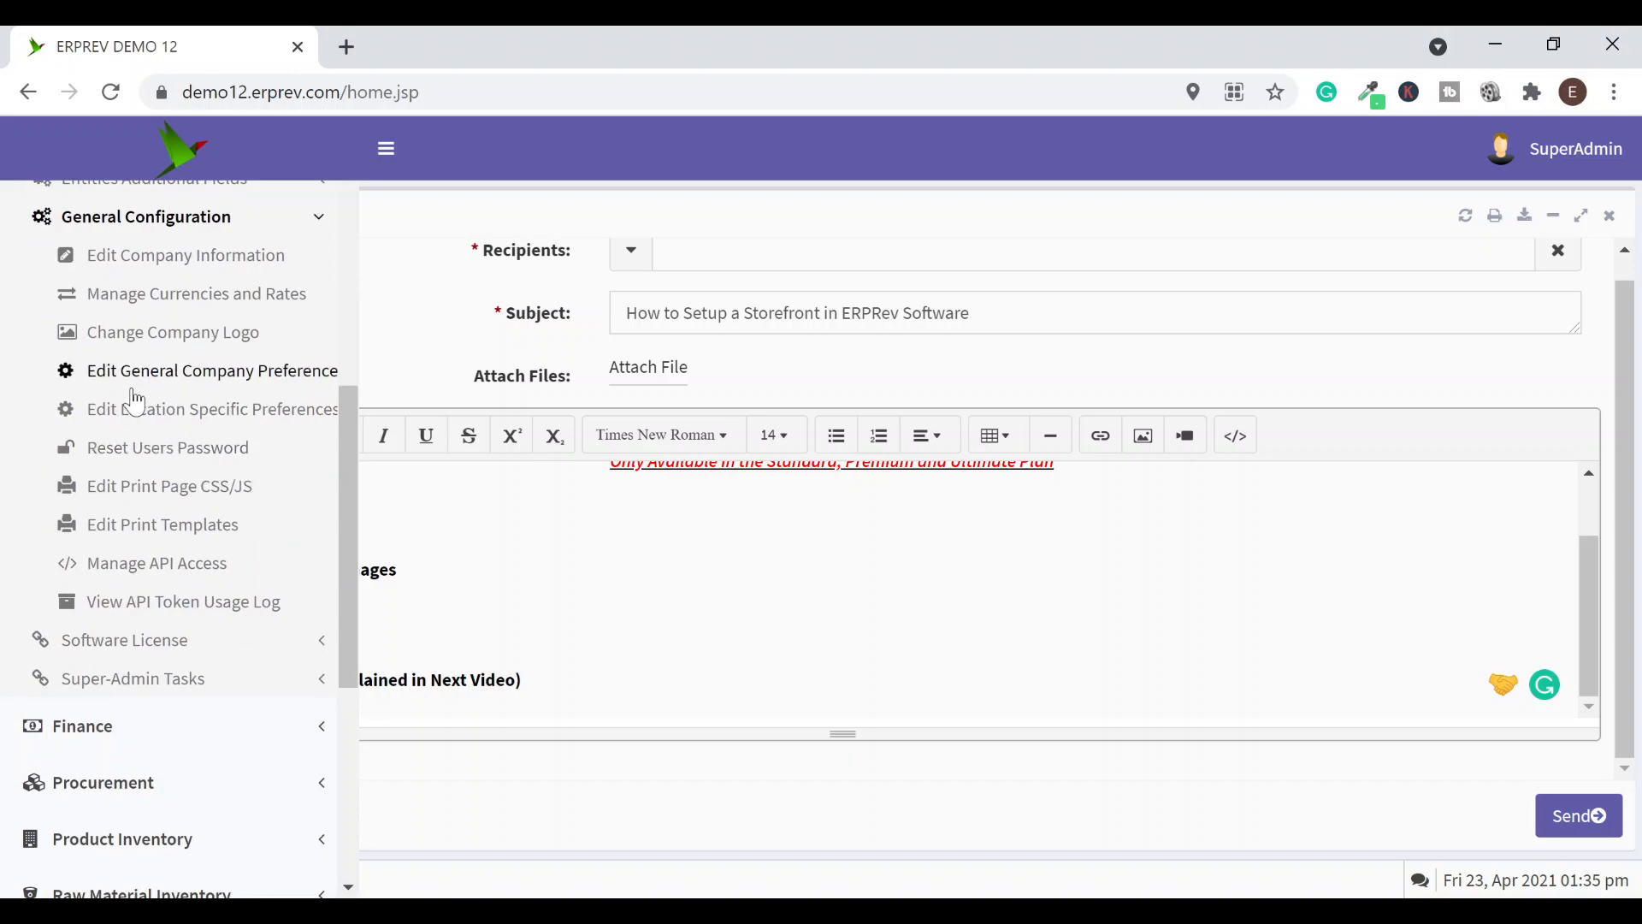
click(190, 376)
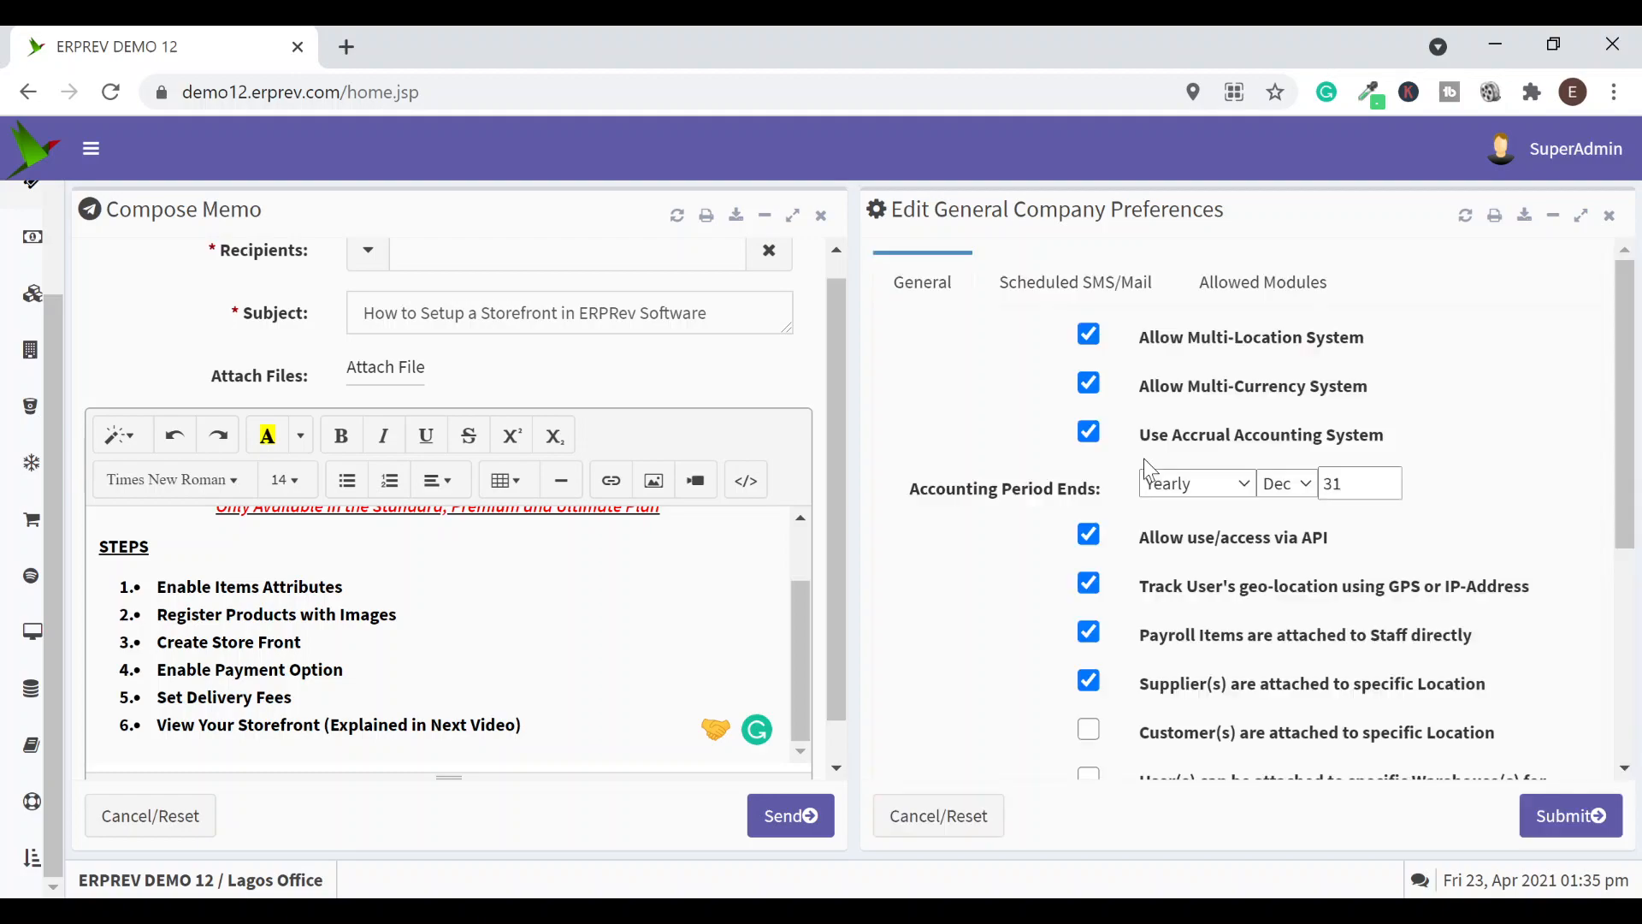
scroll(1142, 458, down, 5)
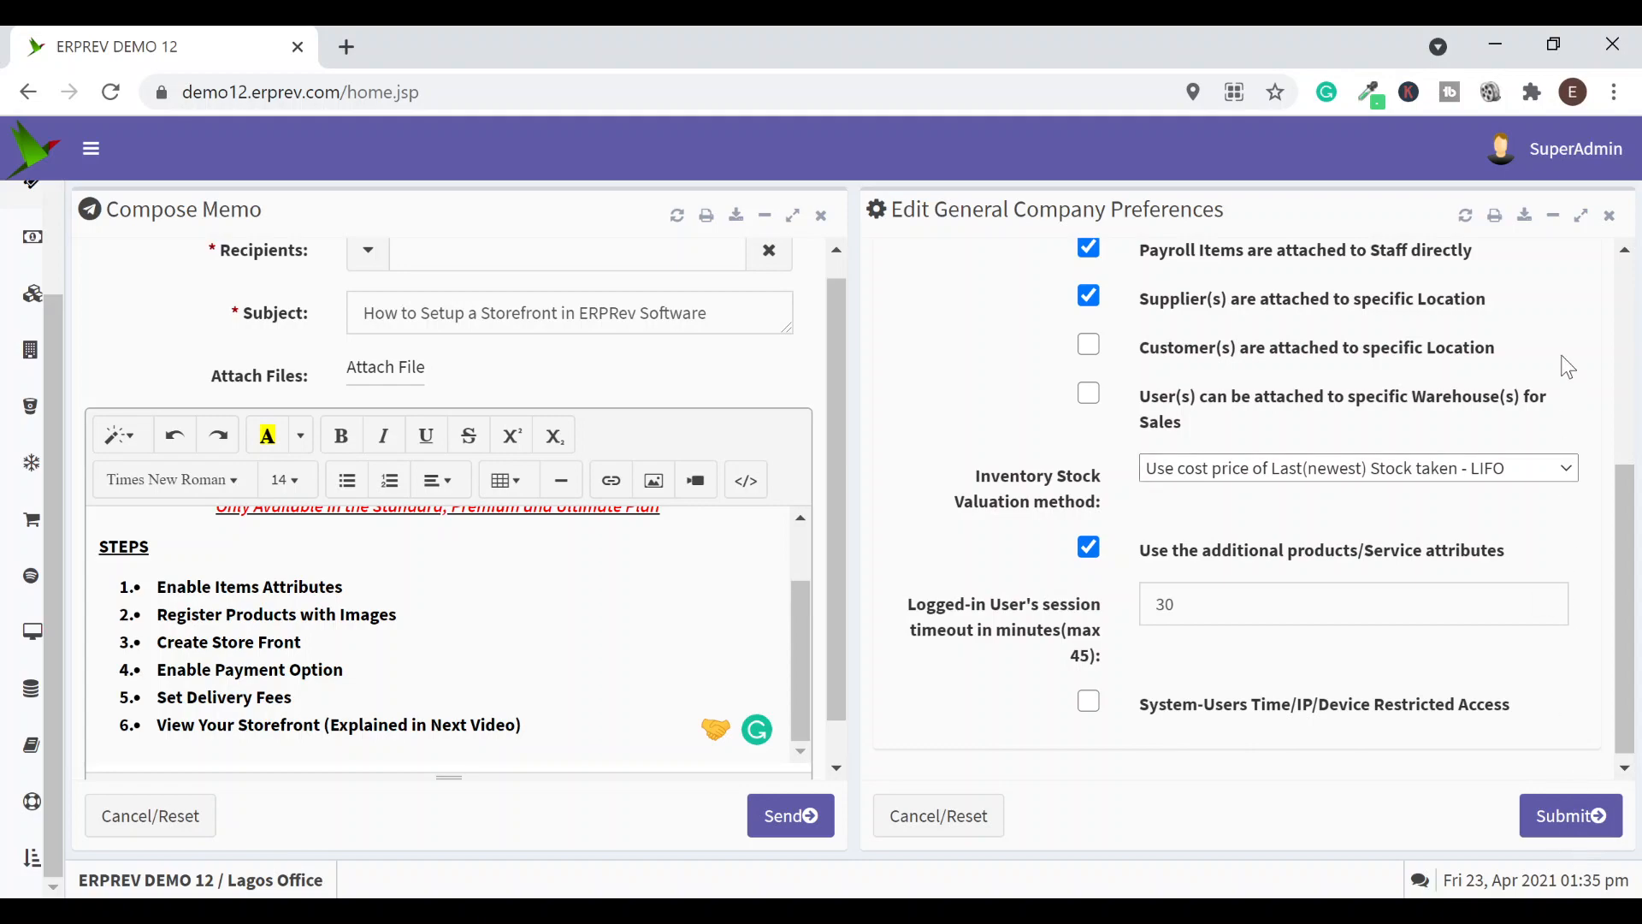
click(1609, 215)
Register a new item category named "Category XJ" and close the registration form
mouse_move(8, 479)
scroll(9, 496, down, 8)
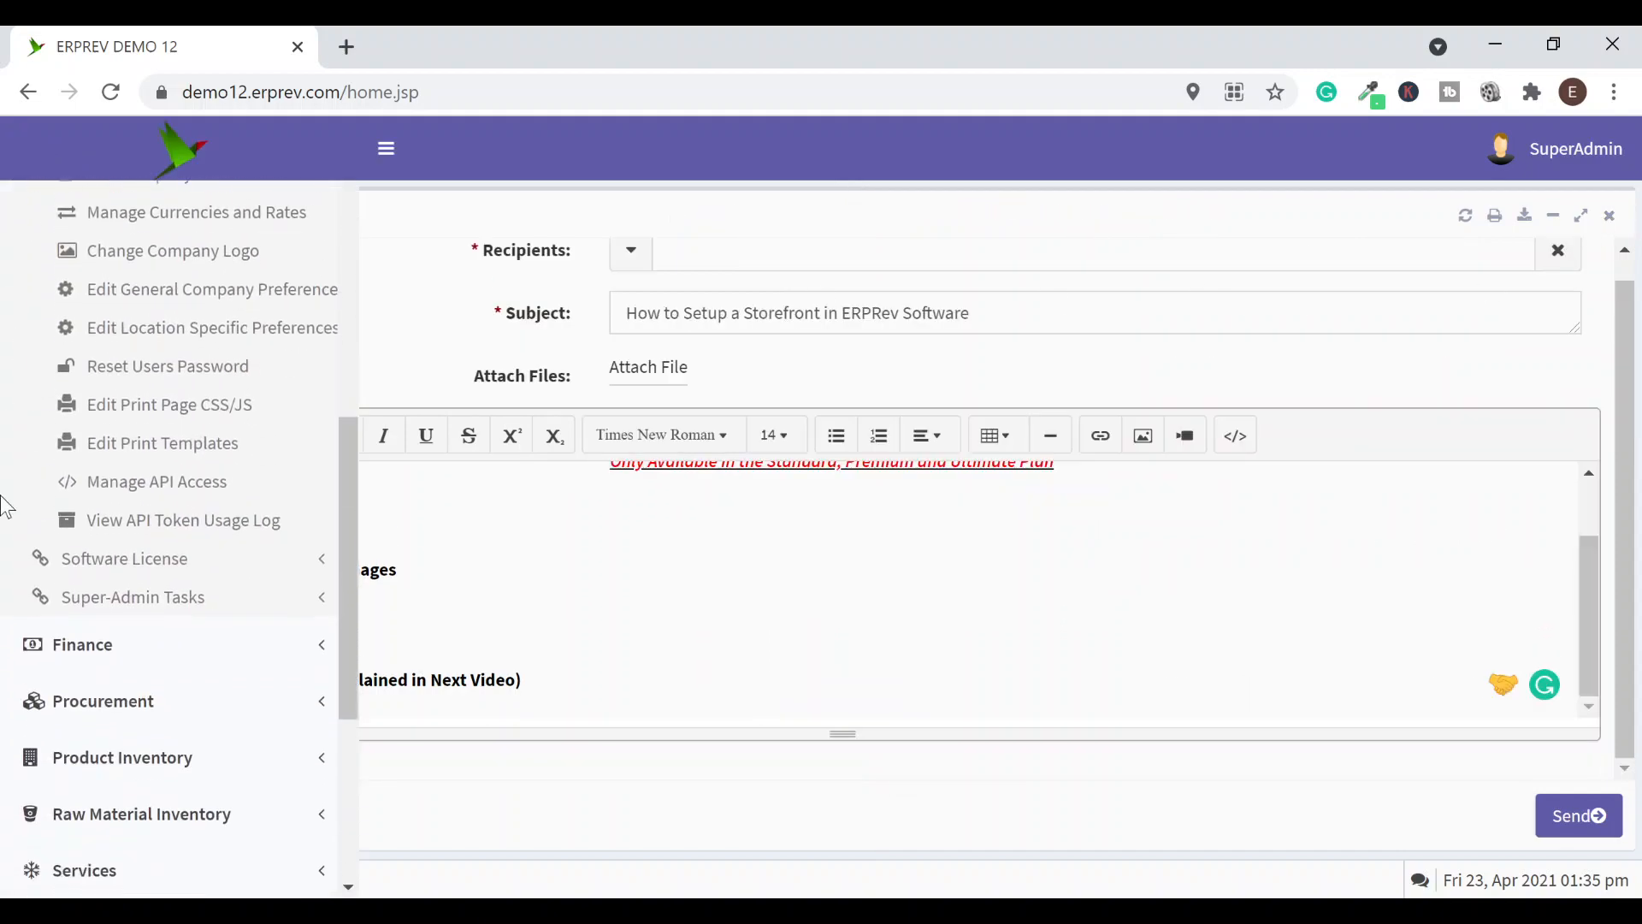
scroll(30, 590, down, 3)
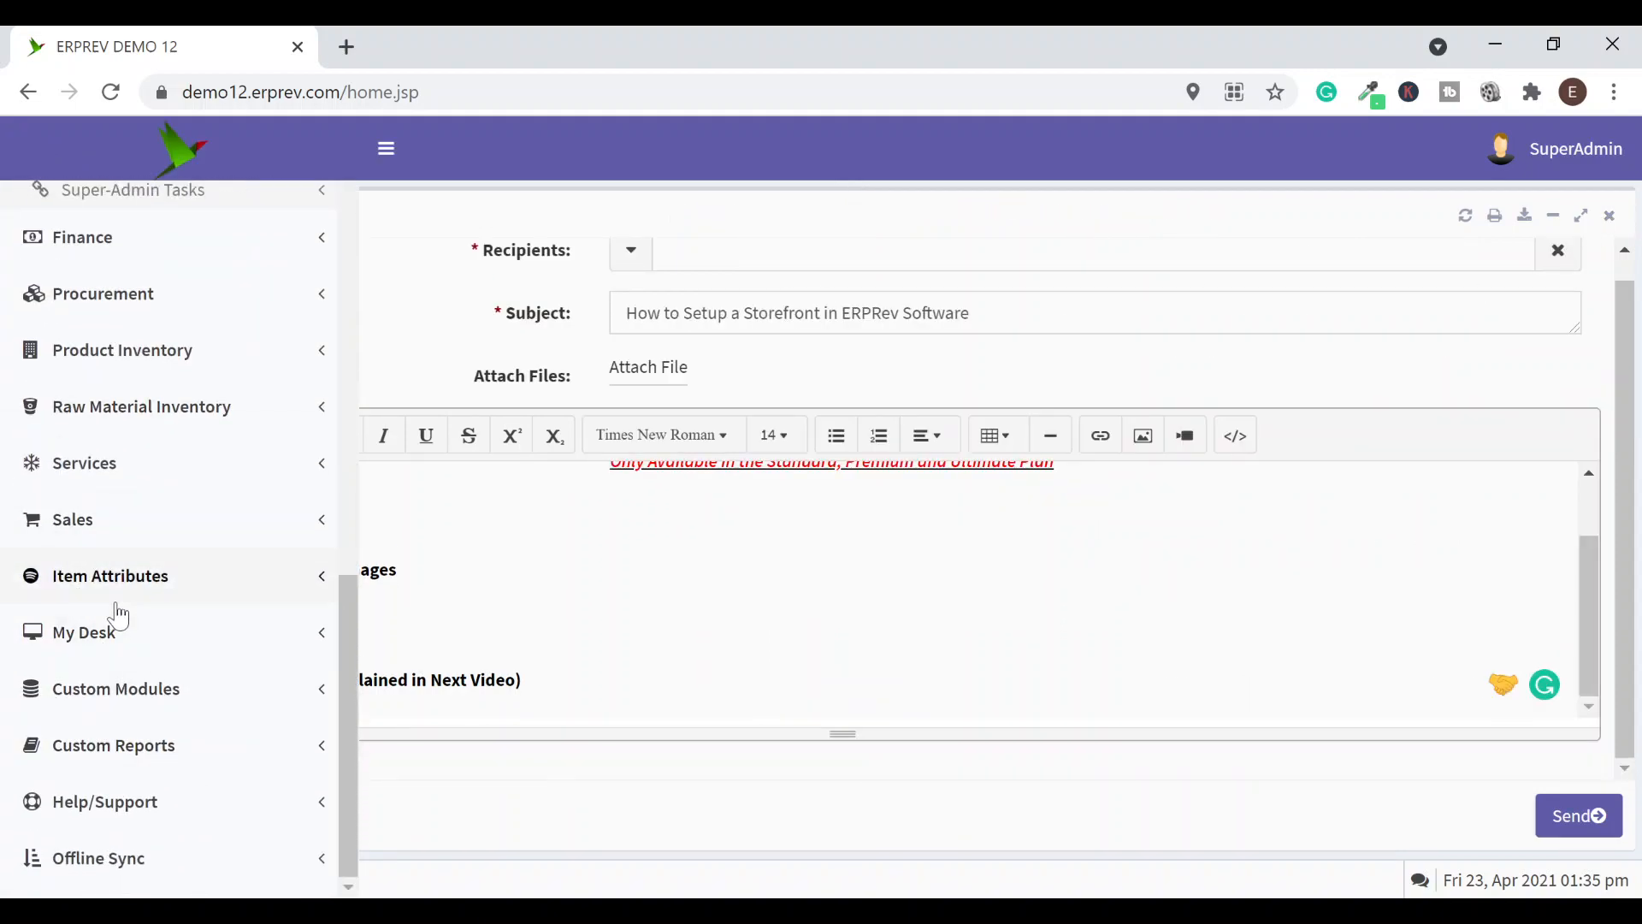
click(73, 590)
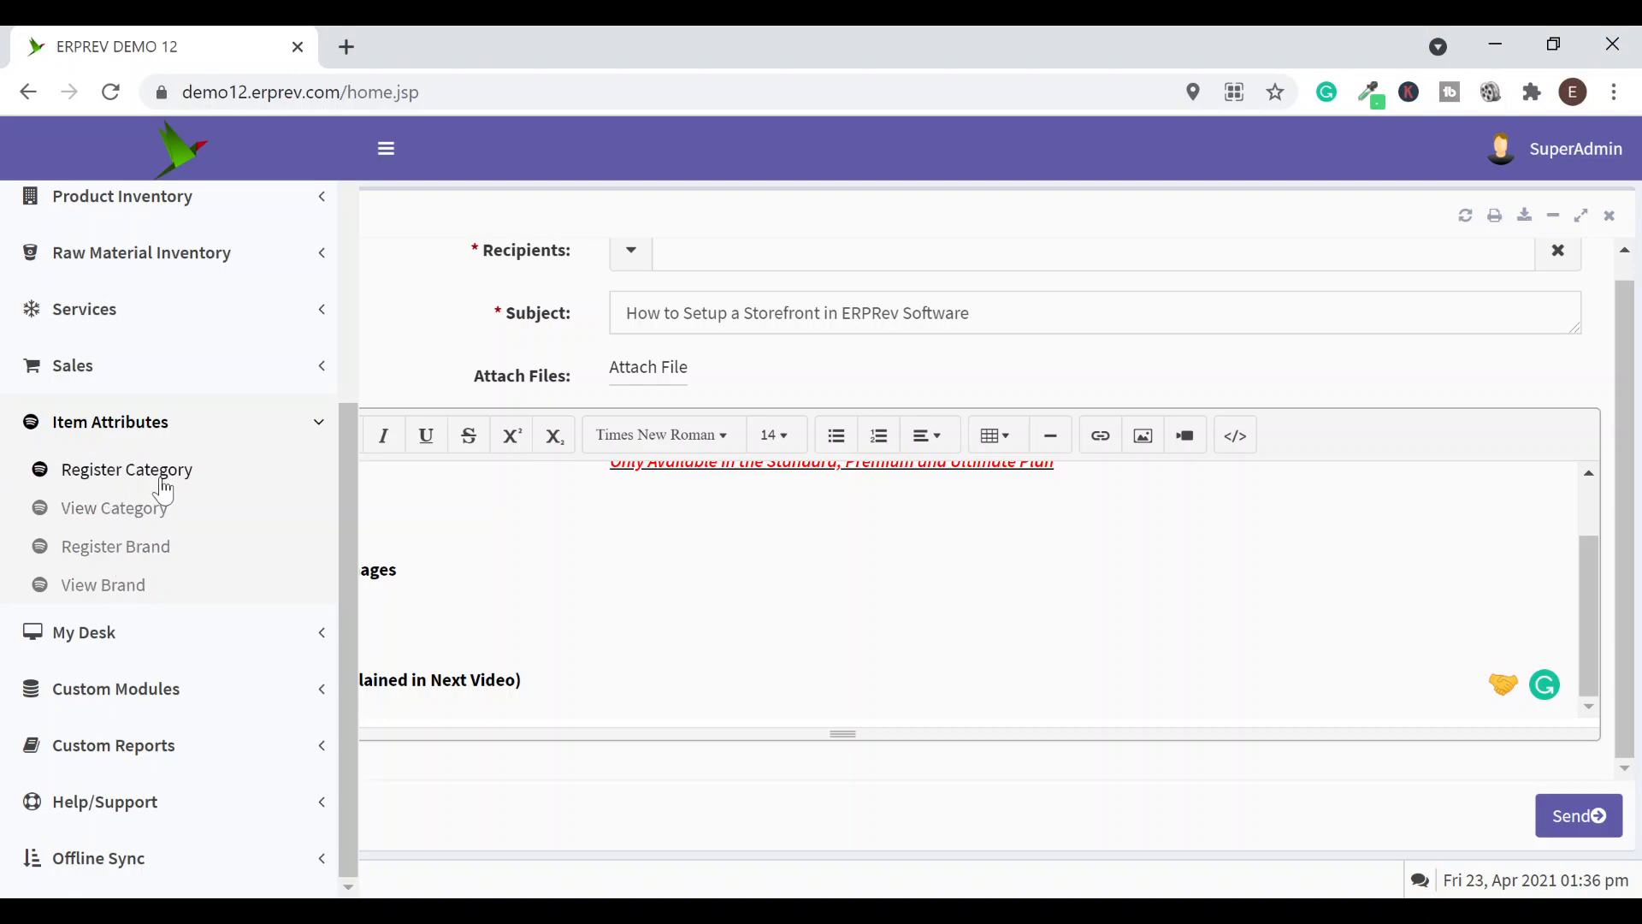
click(100, 475)
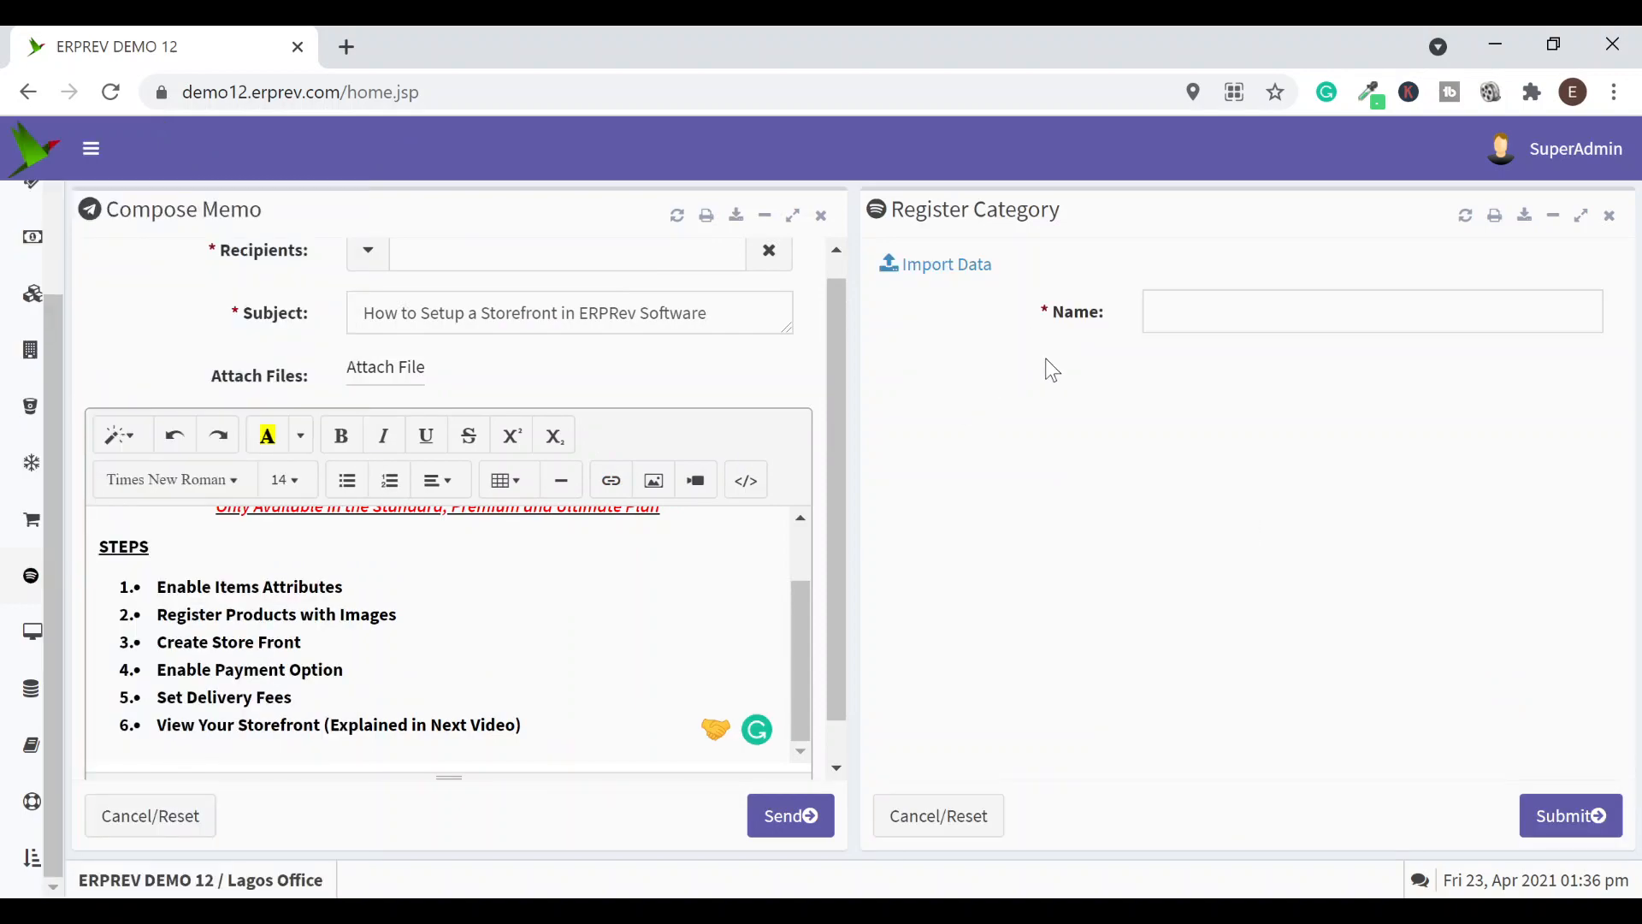
click(1217, 321)
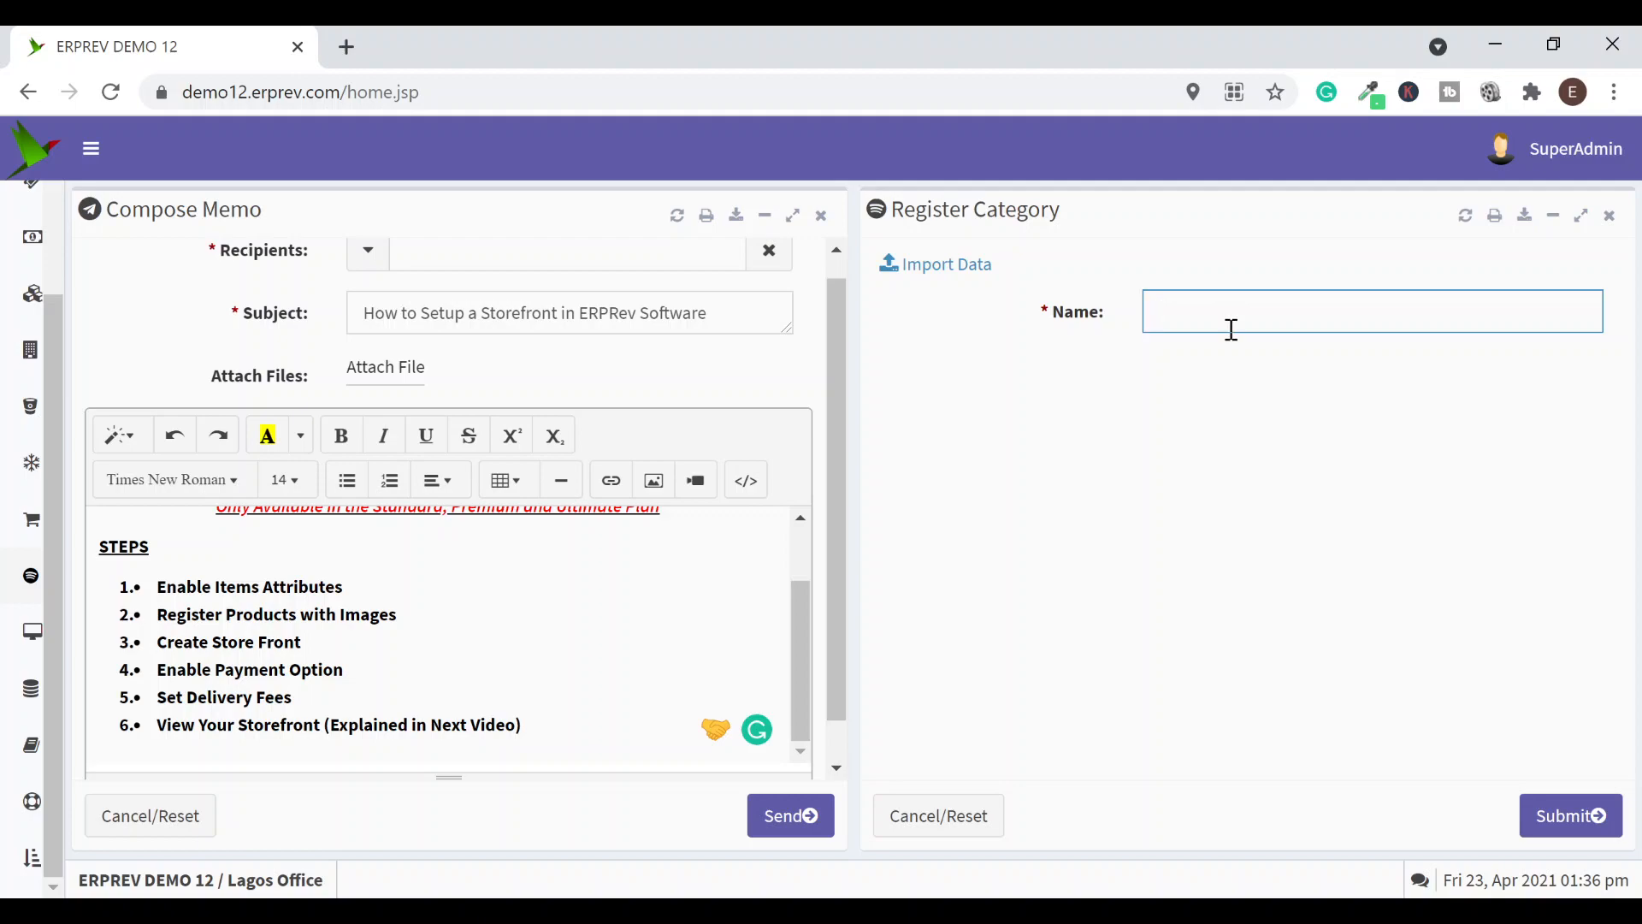
text(Cater)
key(BackSpace)
text(gory XJ)
click(1546, 823)
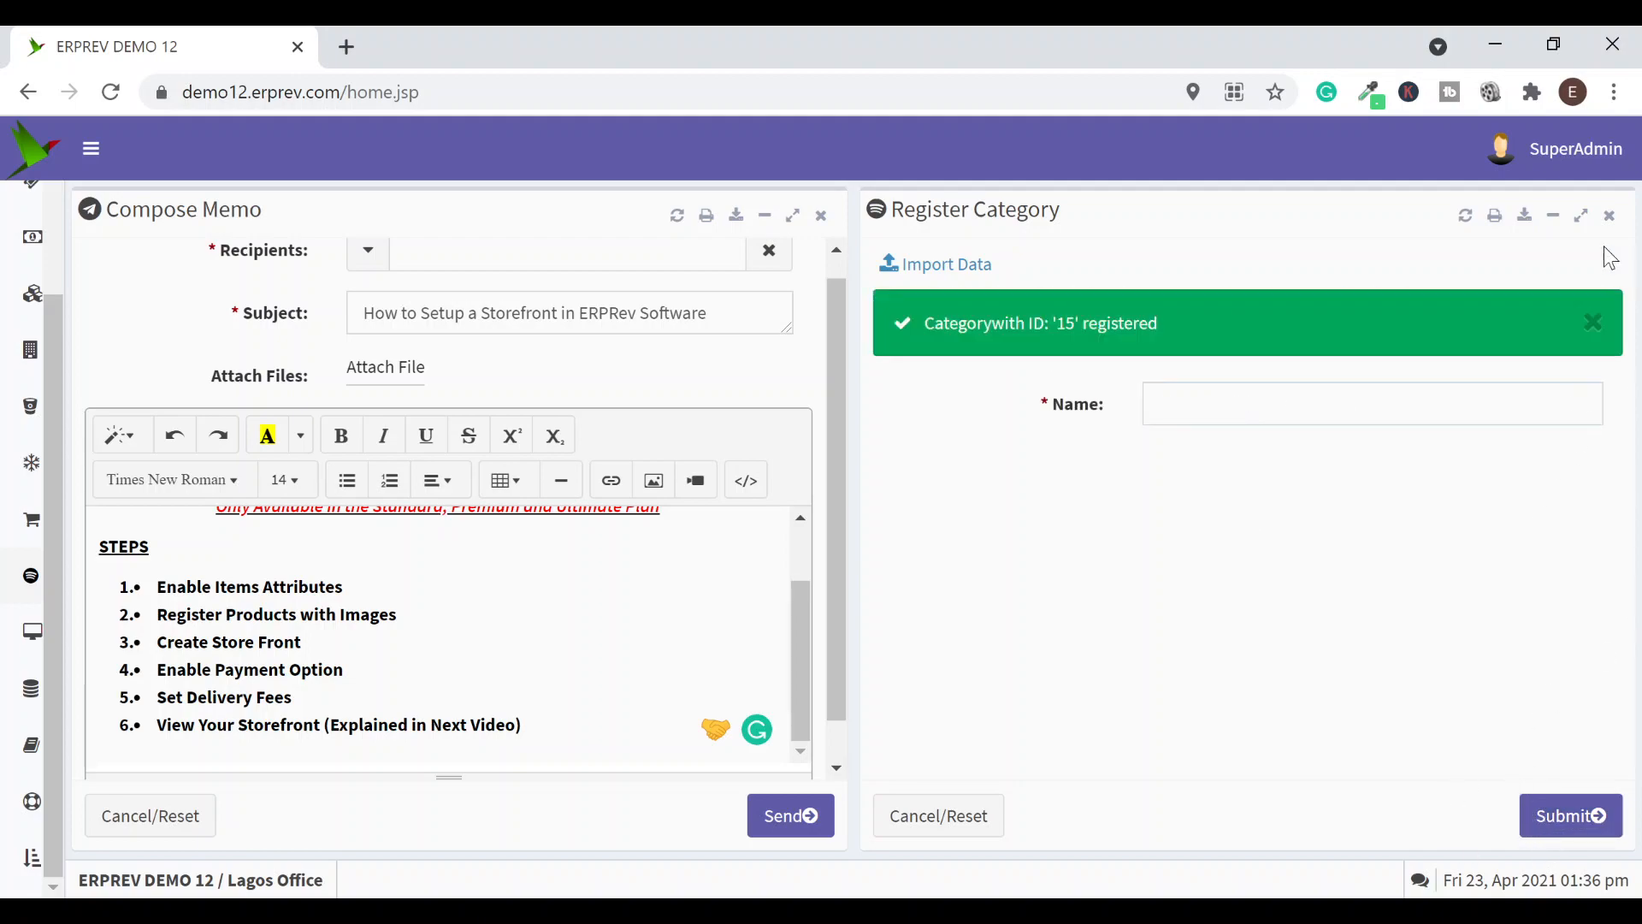
click(1608, 215)
Disable Category XJ from the category list and close its edit form
mouse_move(31, 513)
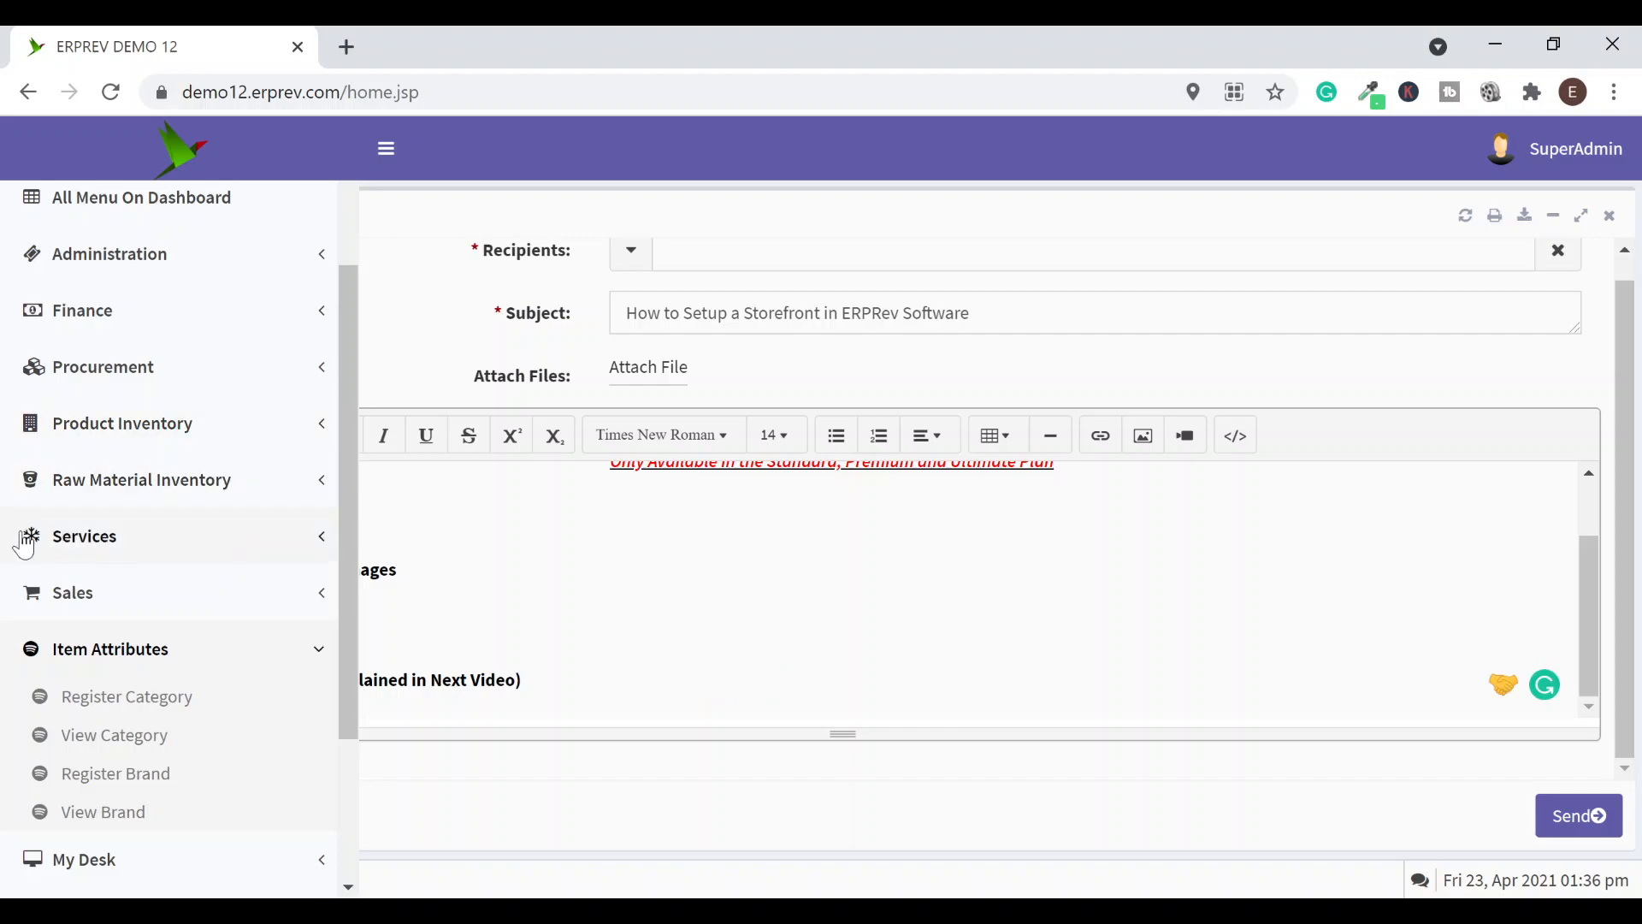
scroll(94, 675, down, 3)
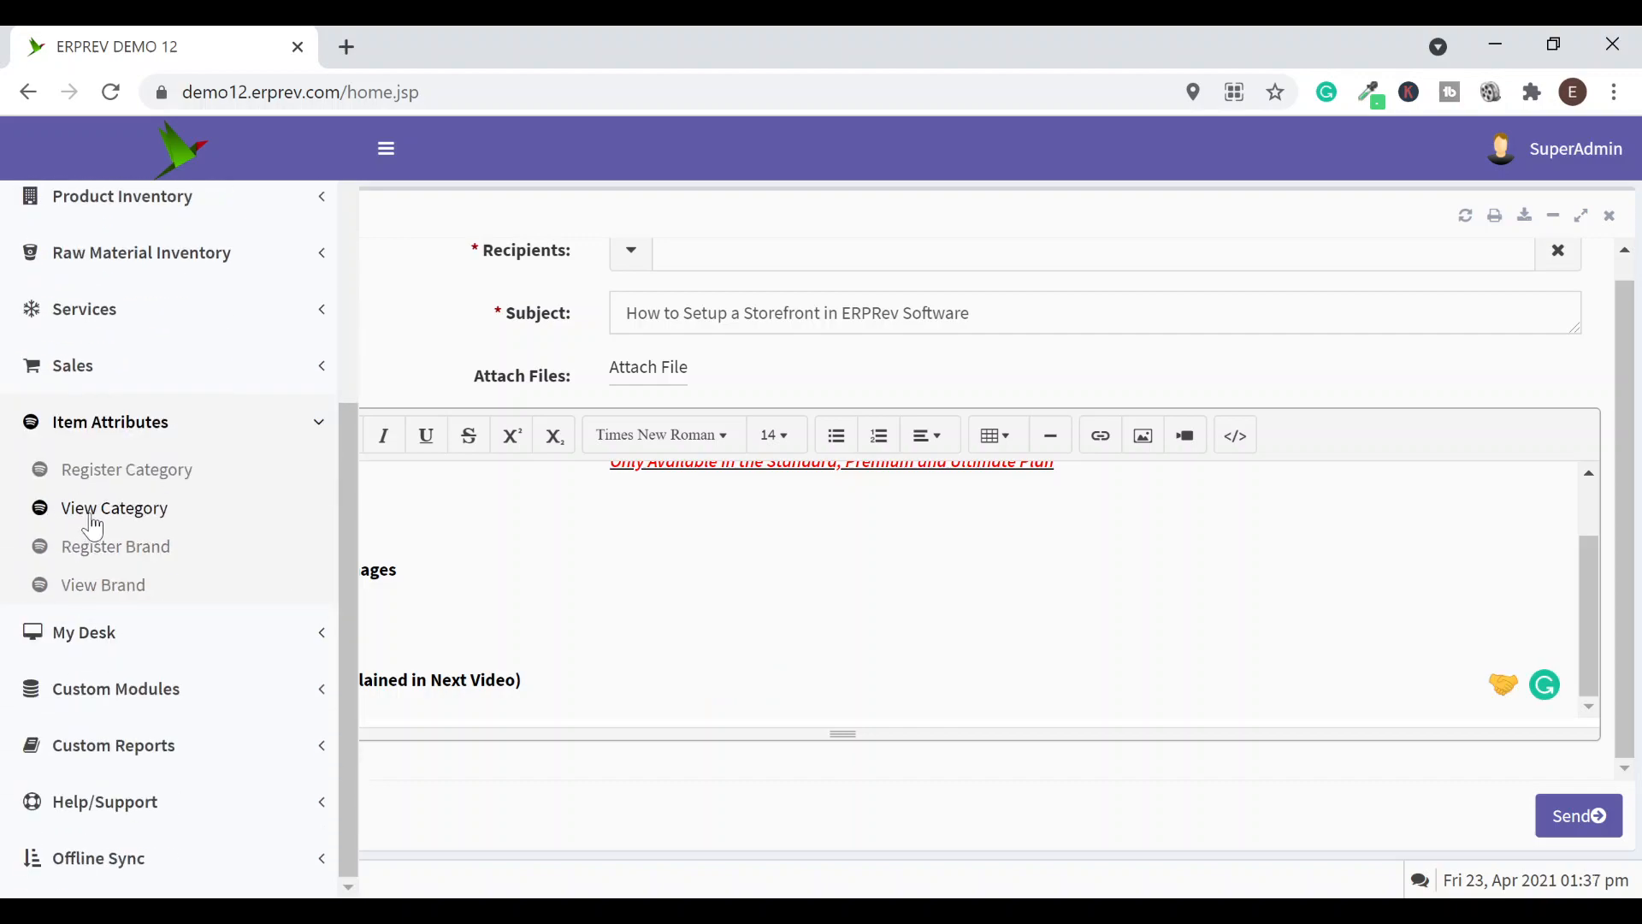
click(147, 517)
click(1498, 538)
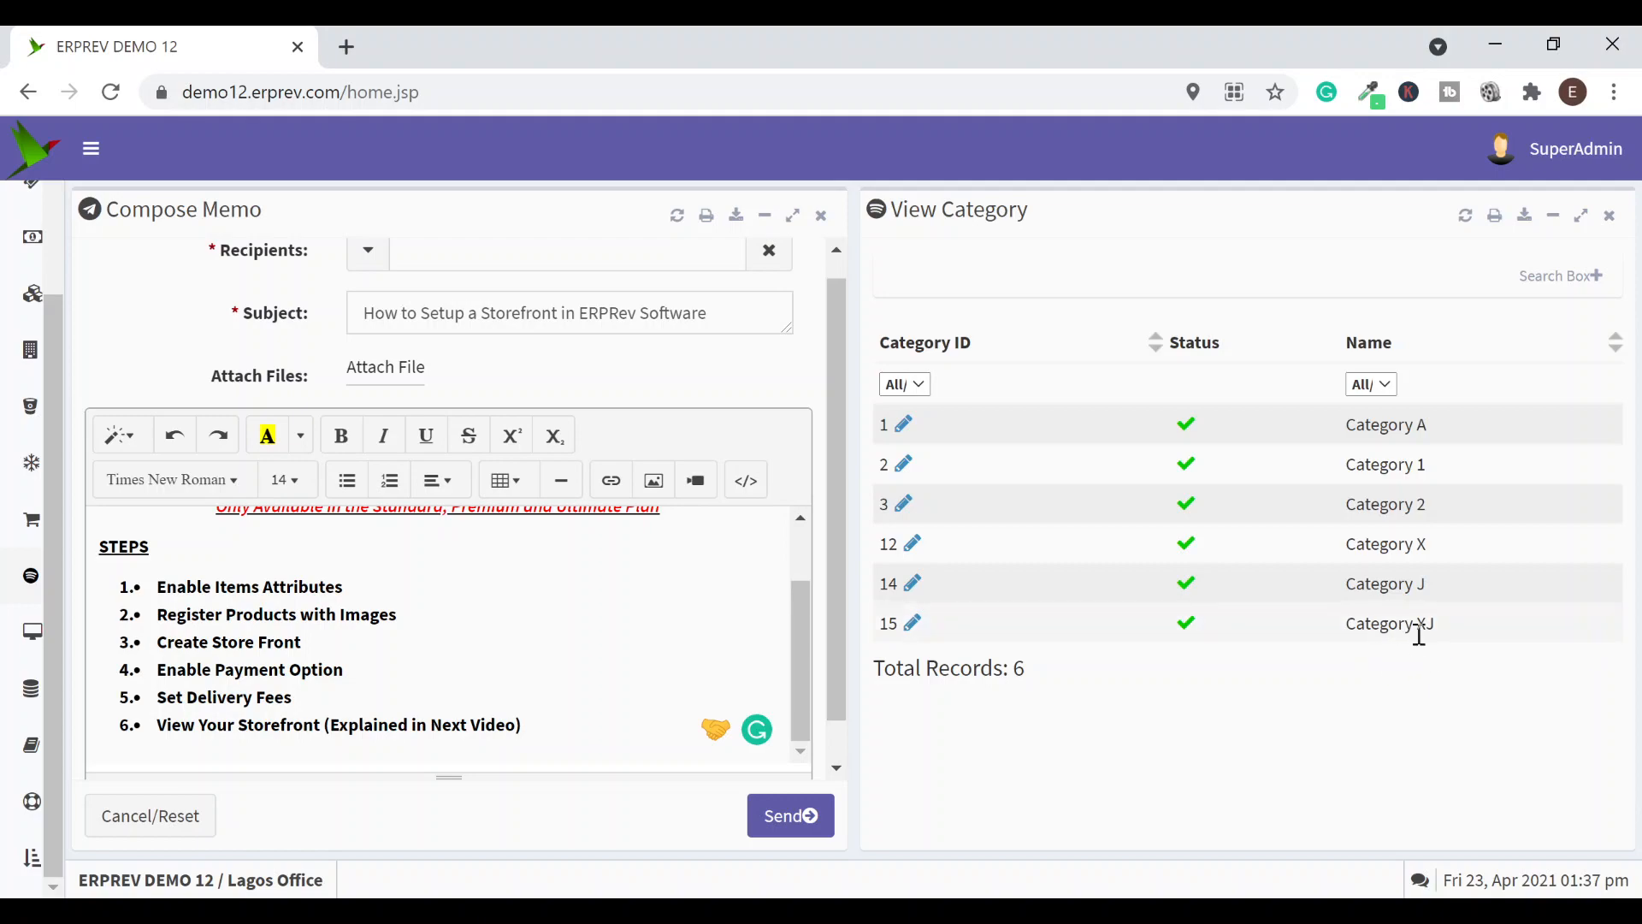
click(915, 629)
click(303, 663)
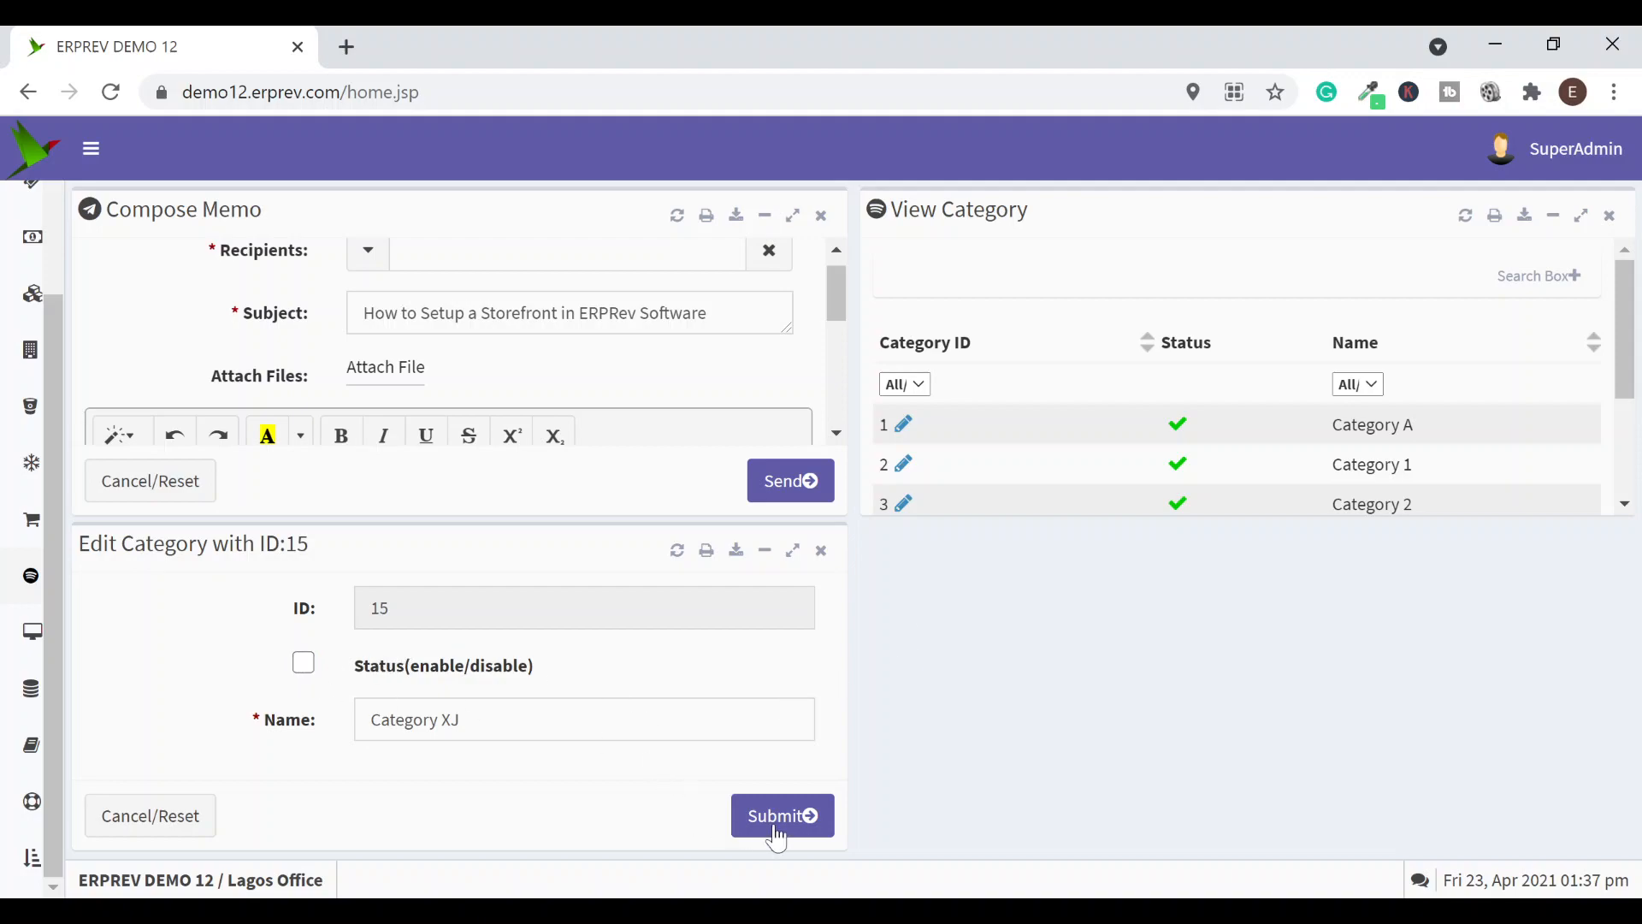
click(776, 819)
click(821, 550)
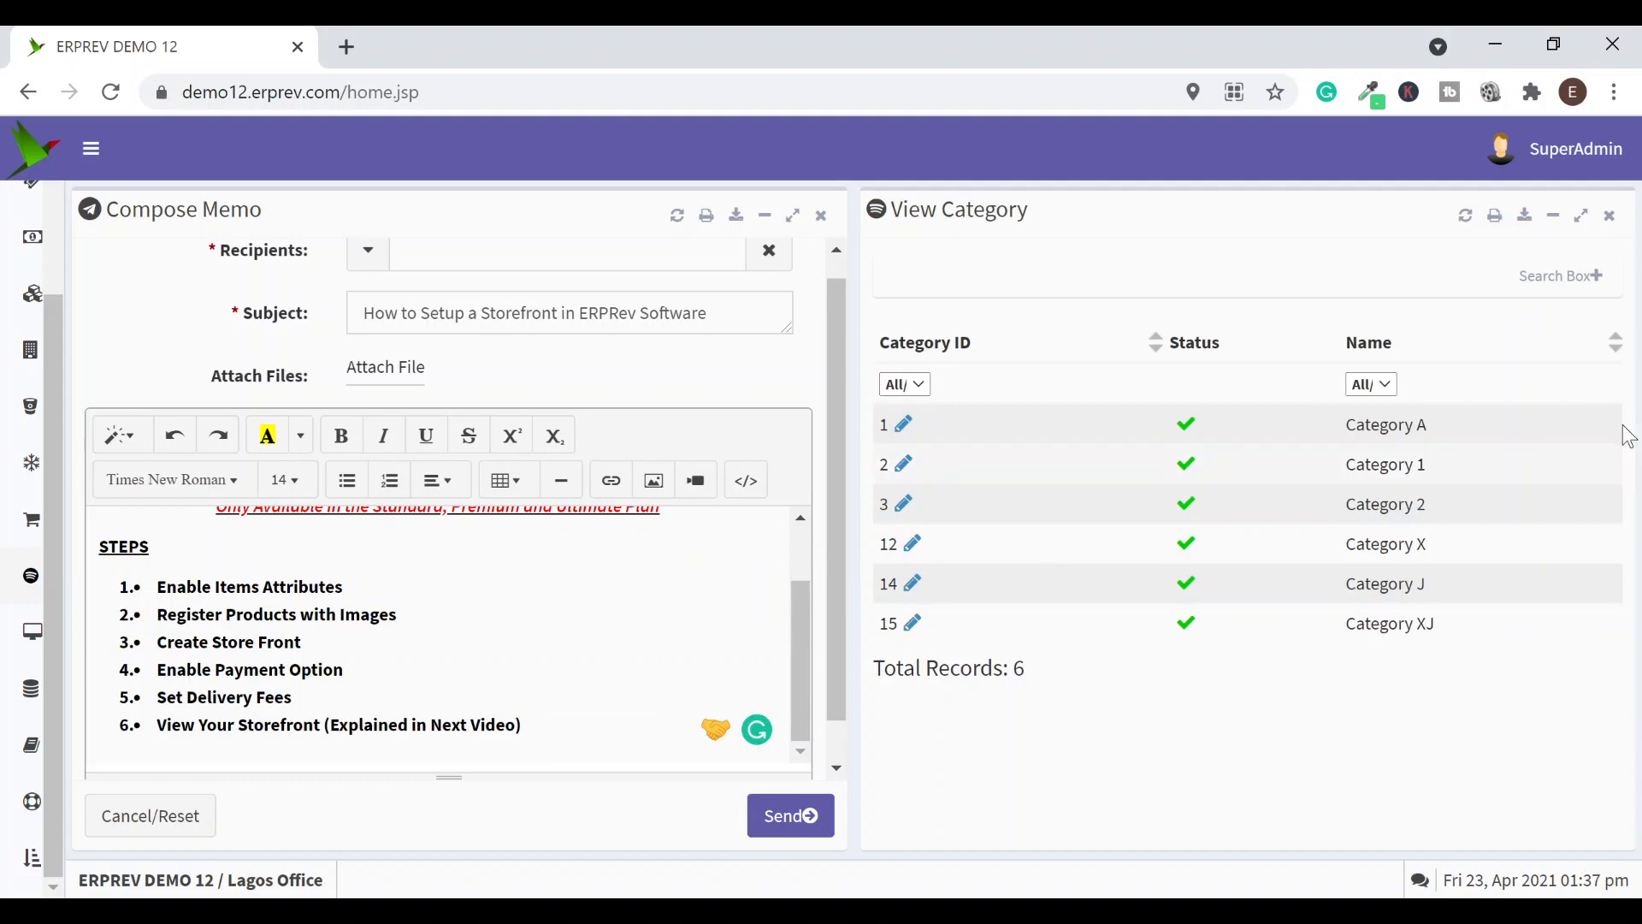
Filter the category list by Disabled status, then close the list
click(1562, 277)
click(1245, 396)
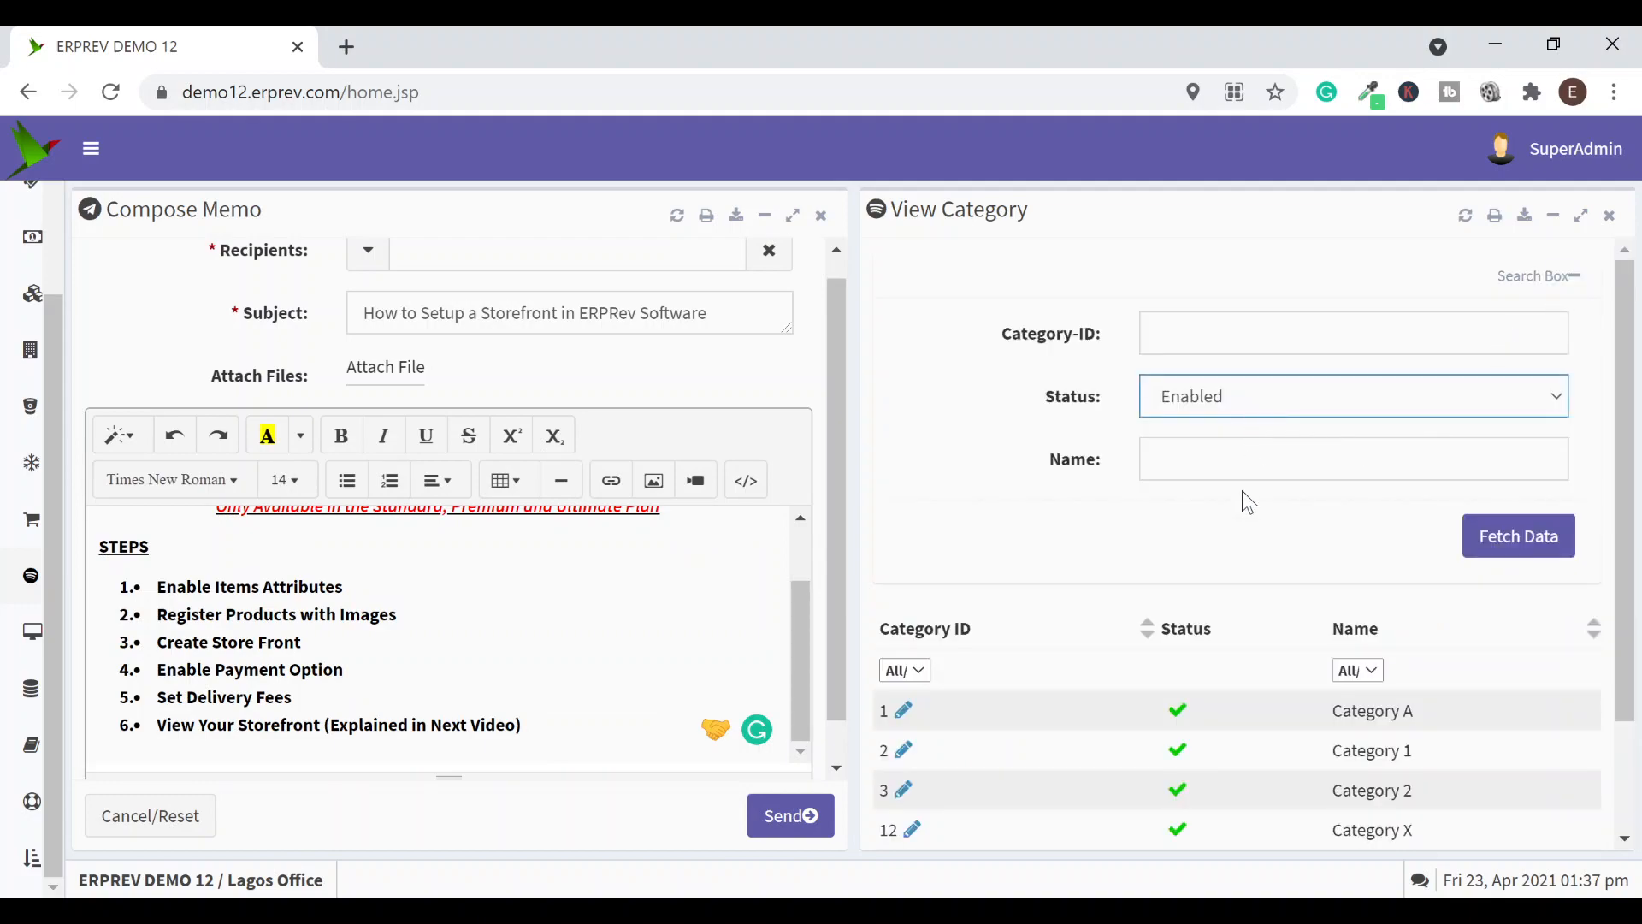
click(1229, 511)
click(1518, 536)
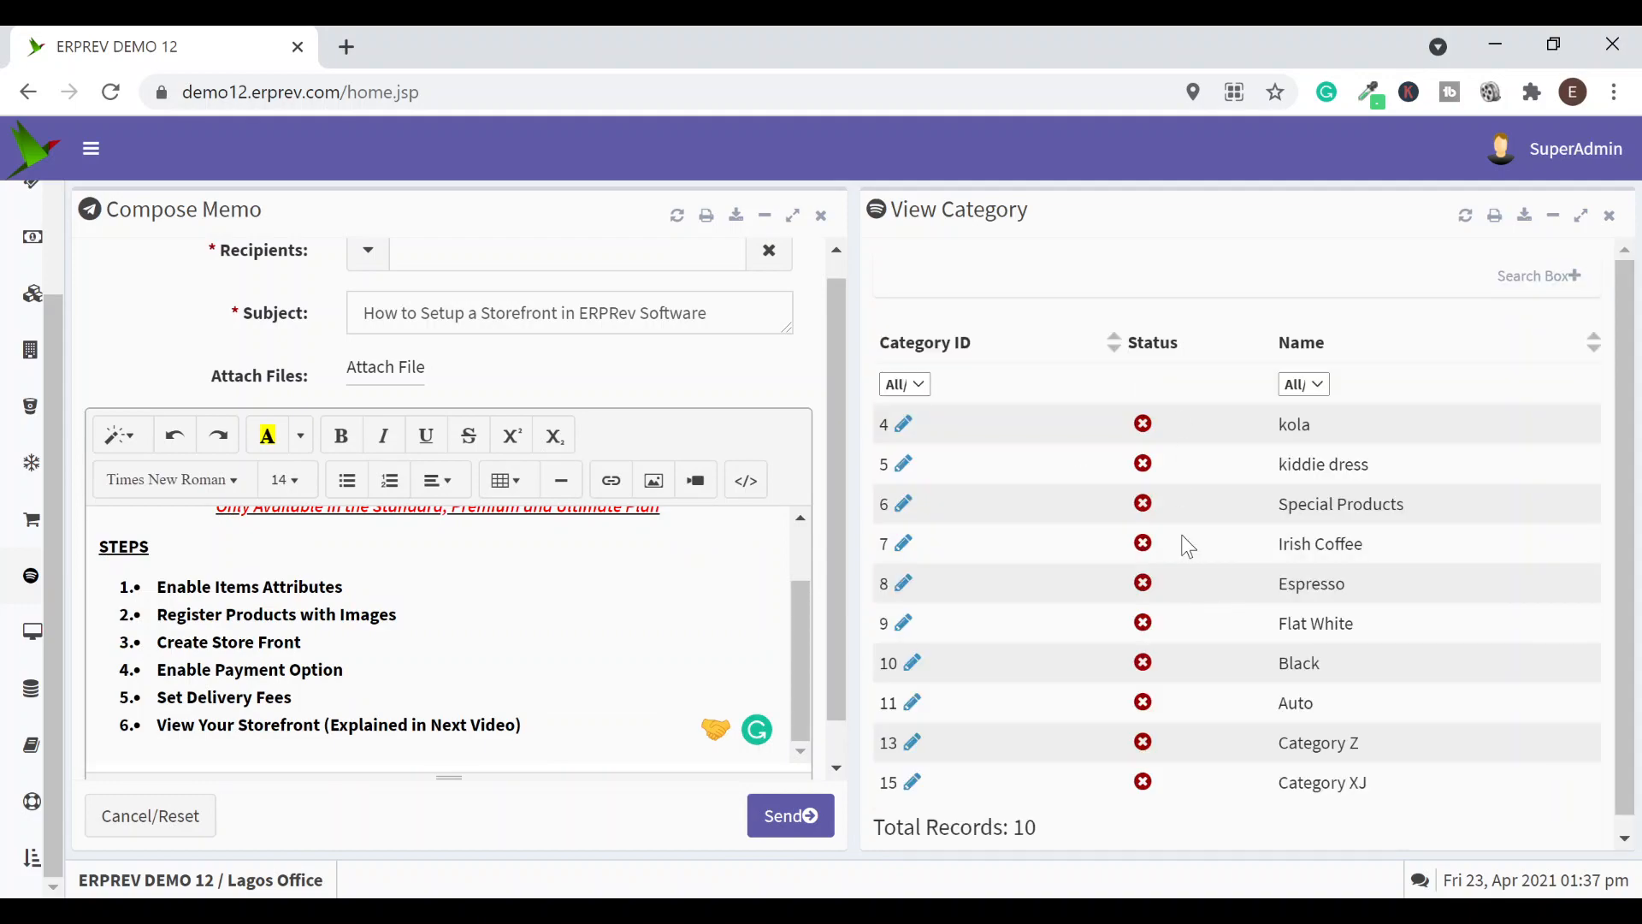
click(1506, 276)
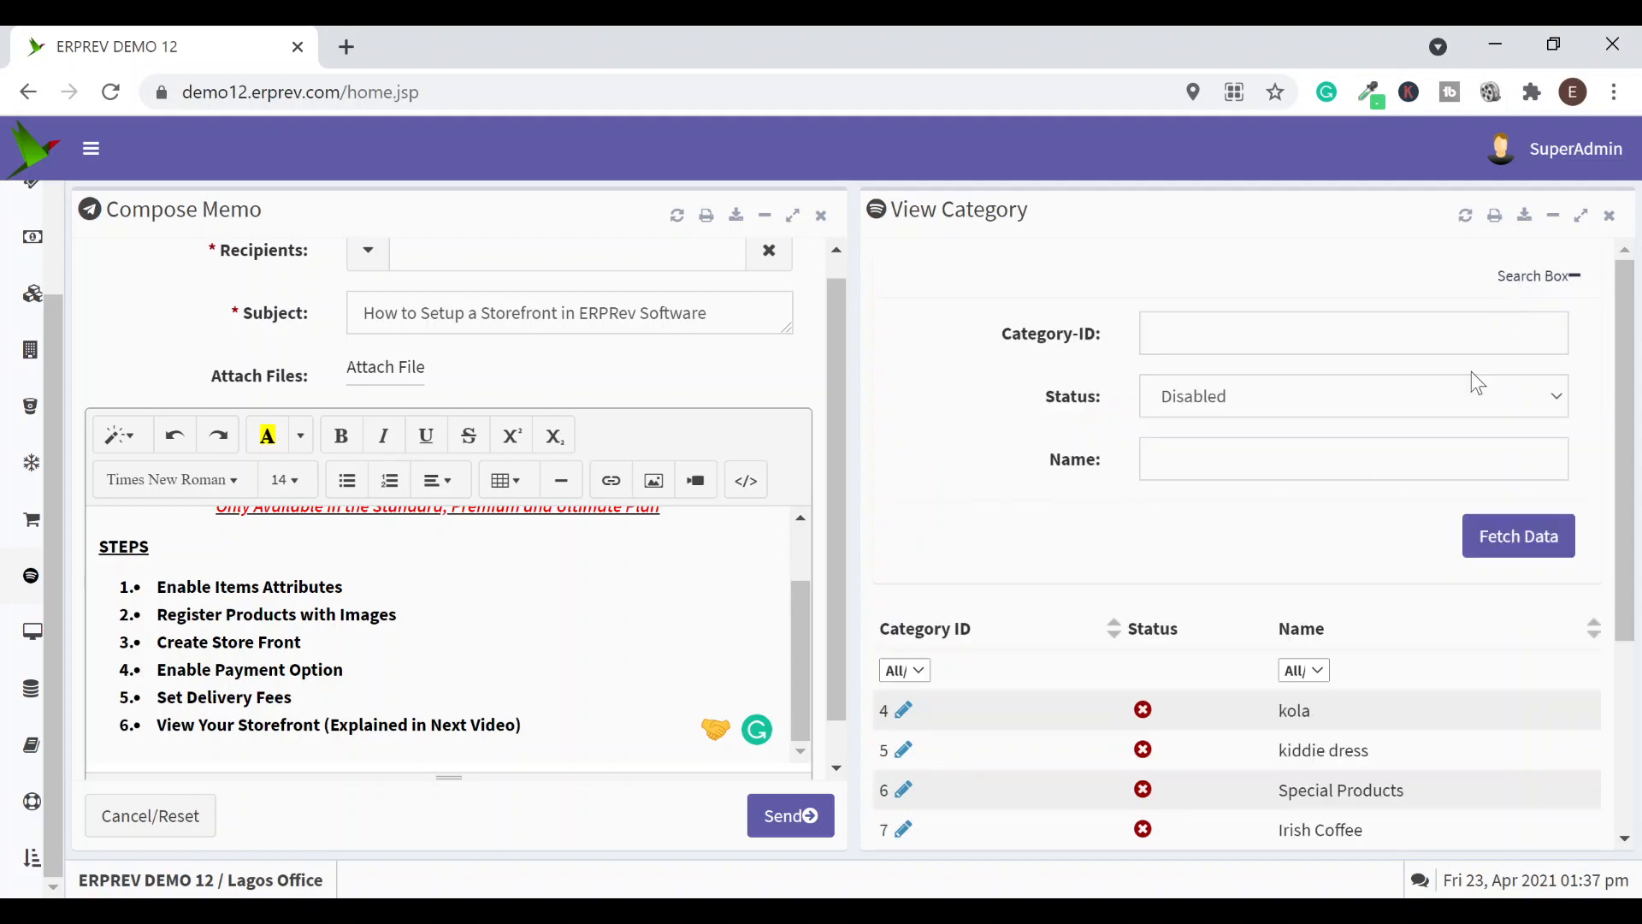
click(1609, 215)
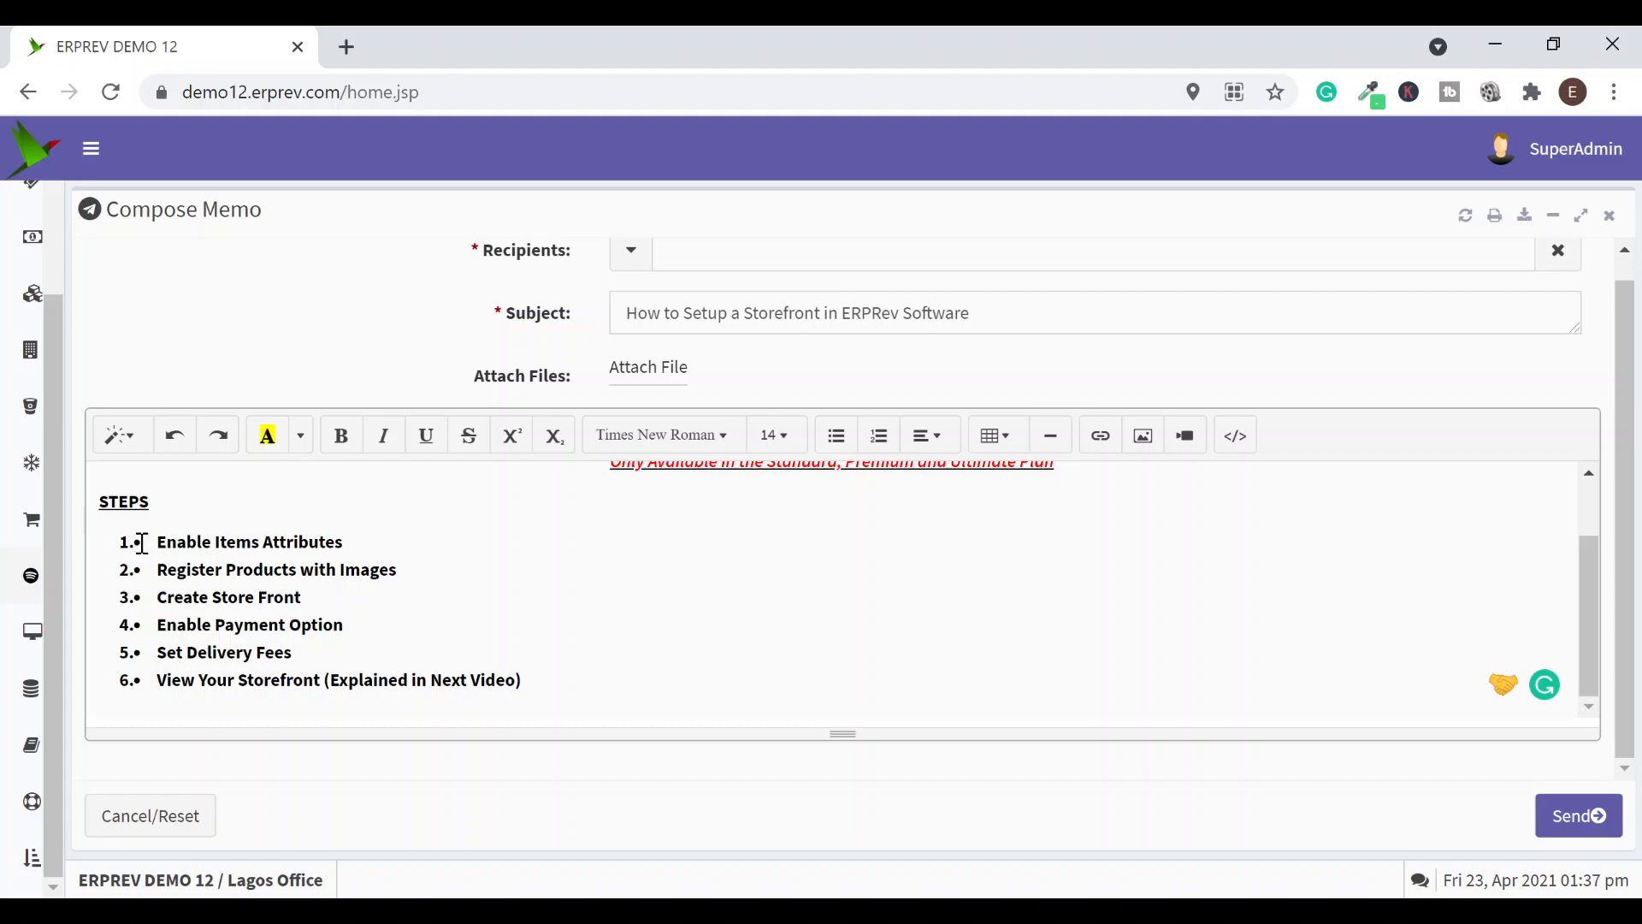
Open the form for registering a new product in the product inventory
drag(142, 544, 400, 541)
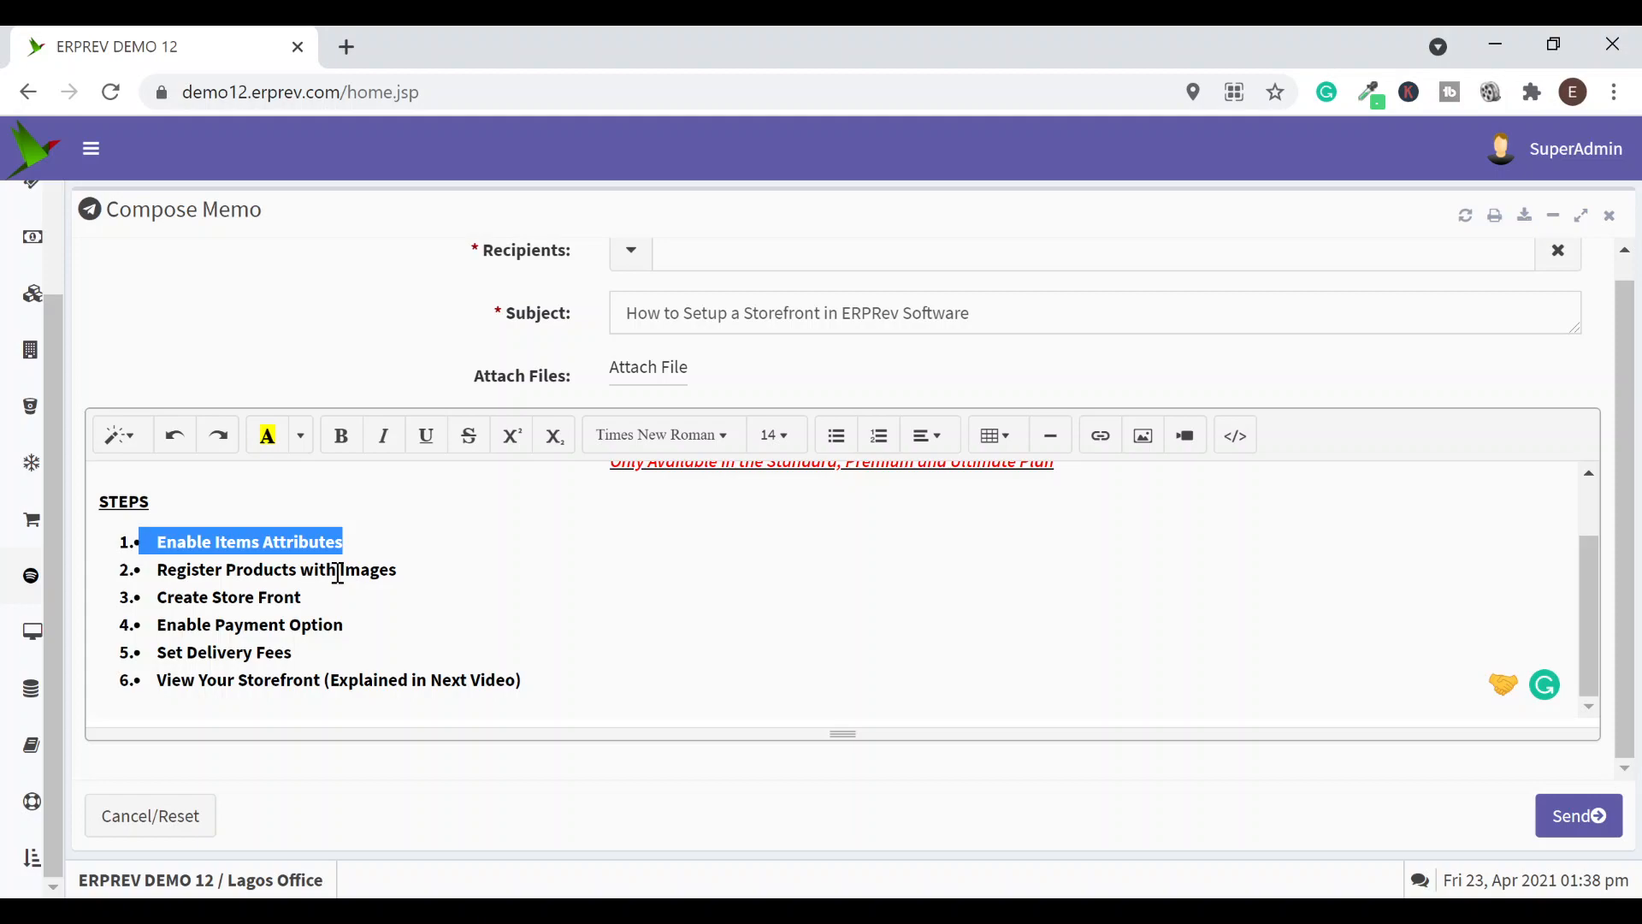
mouse_move(68, 599)
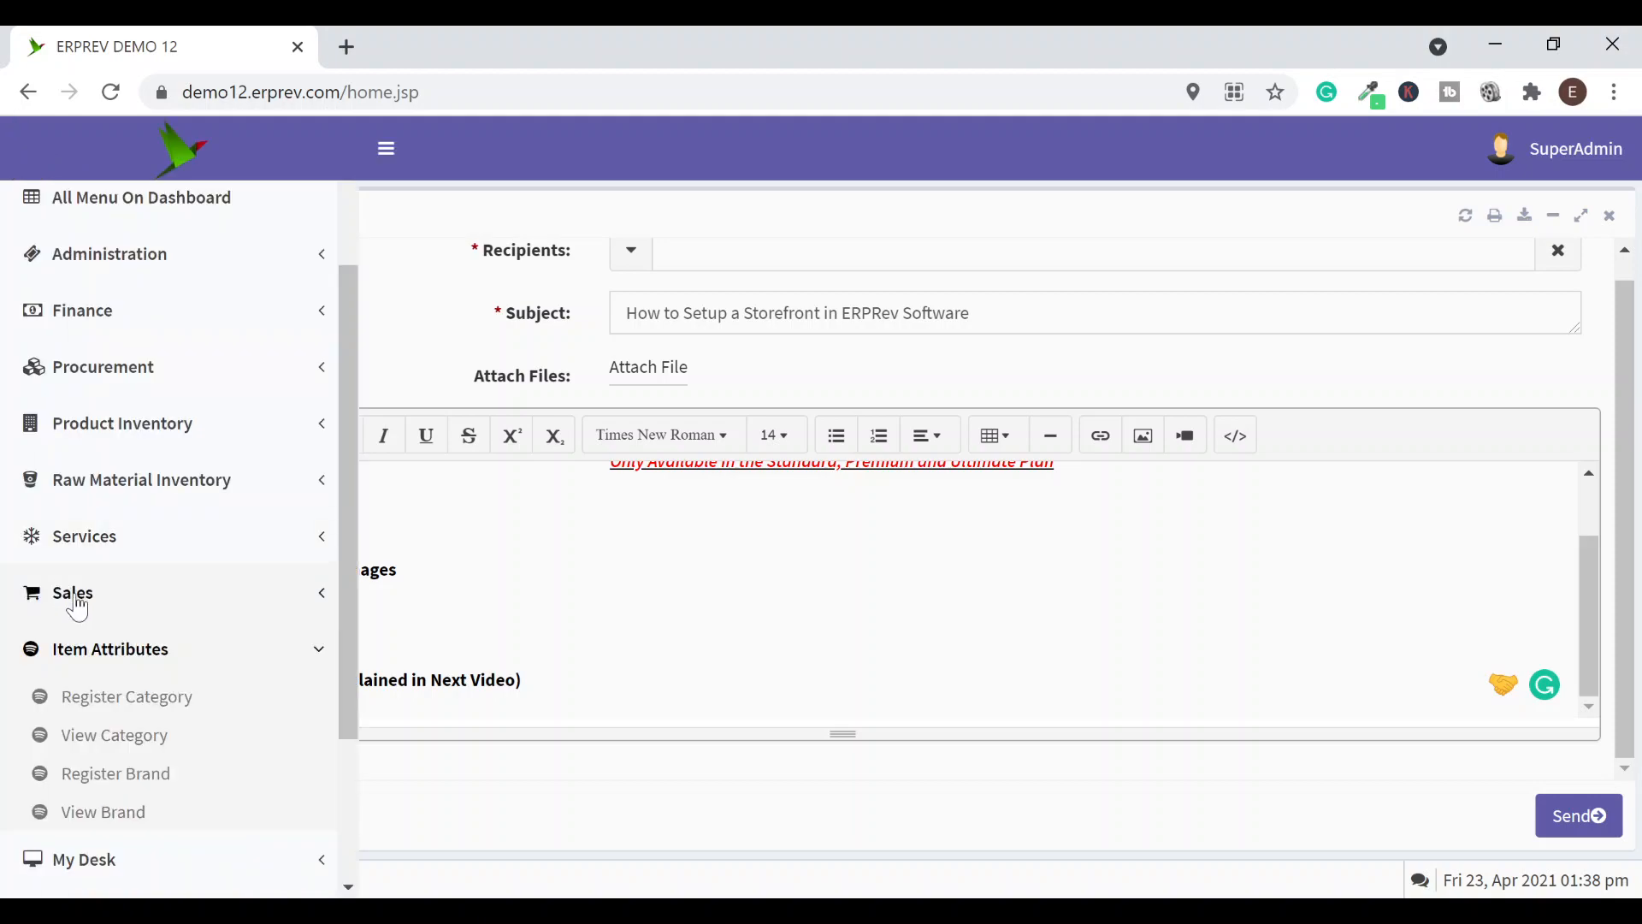
click(78, 420)
click(81, 470)
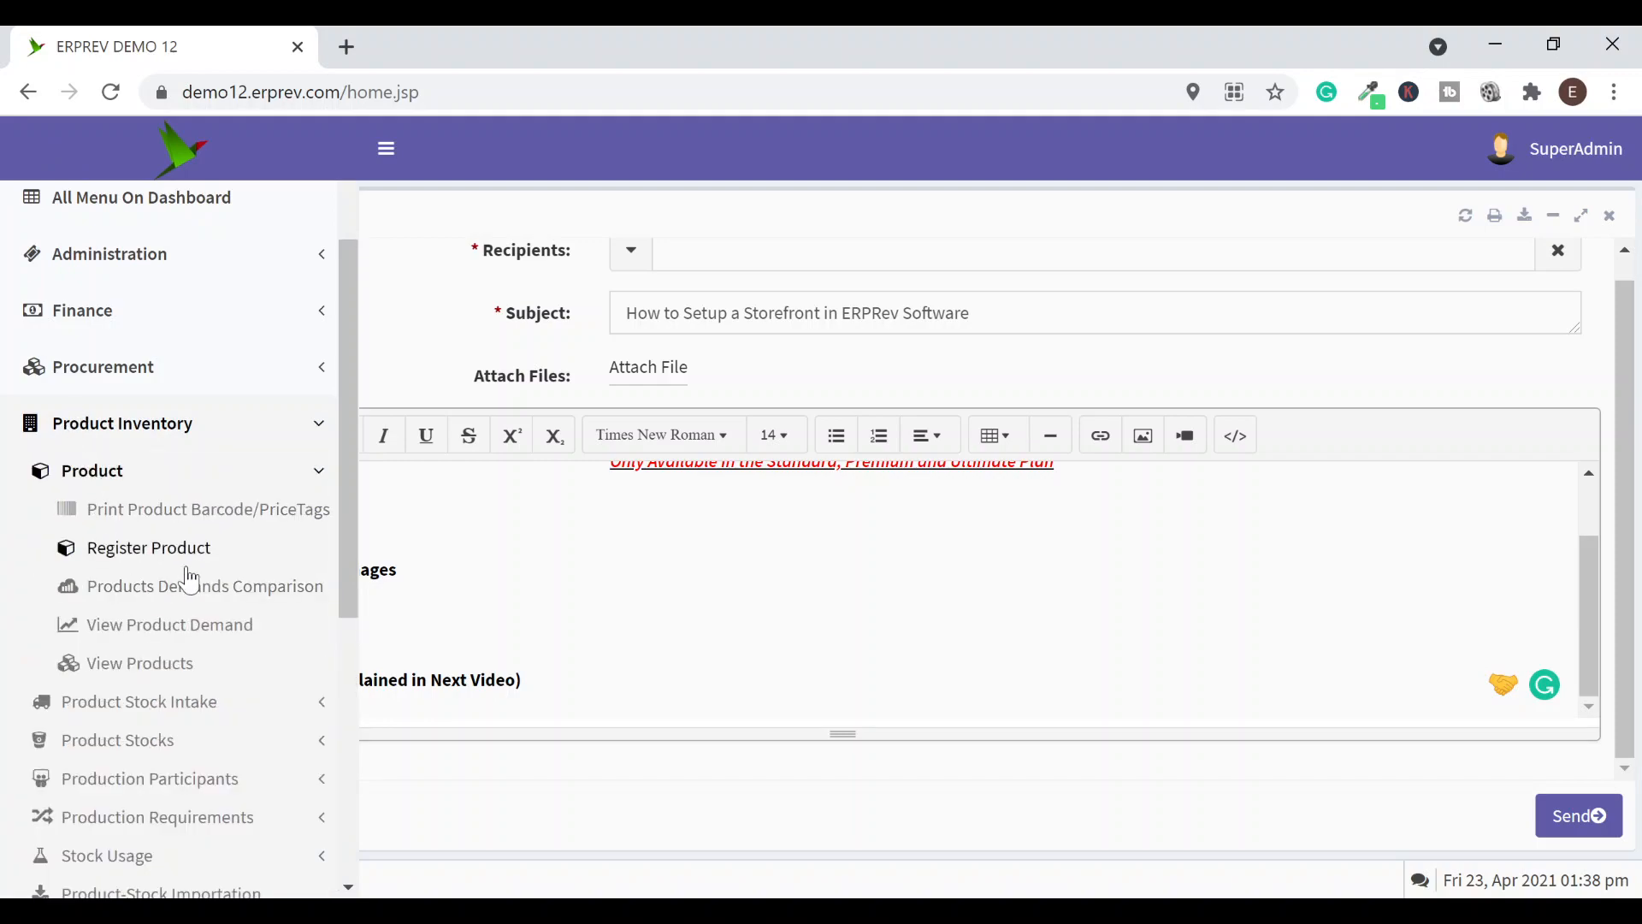
click(136, 548)
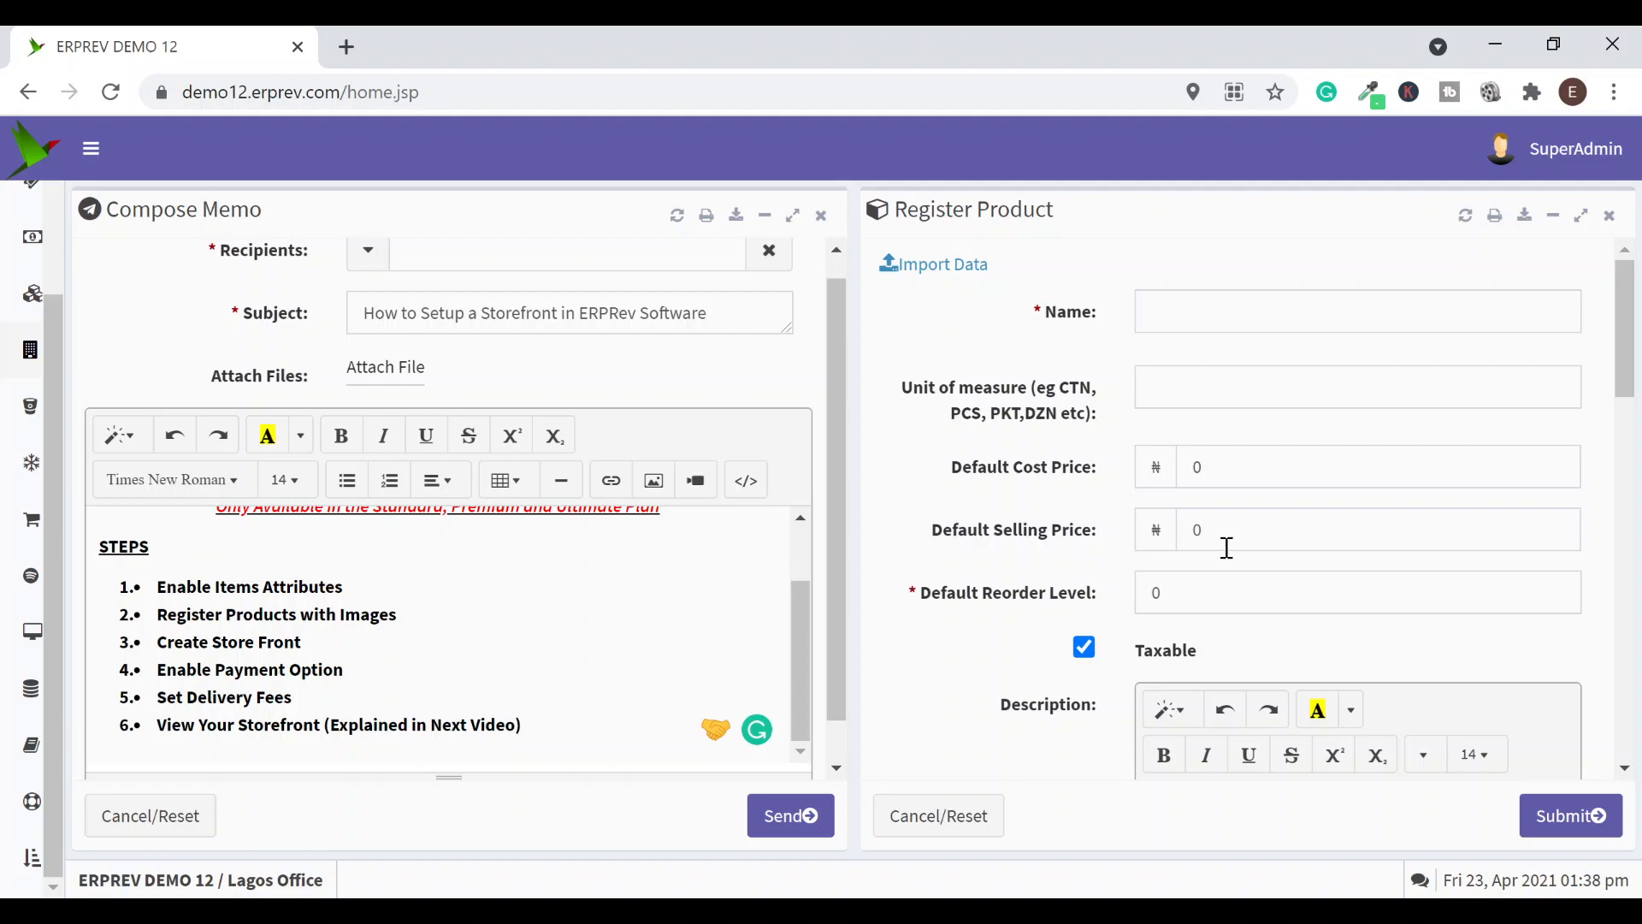
Examine the product registration form's price, reorder level, barcode, category, brand and image fields
scroll(1158, 560, down, 2)
drag(1191, 462, 1123, 468)
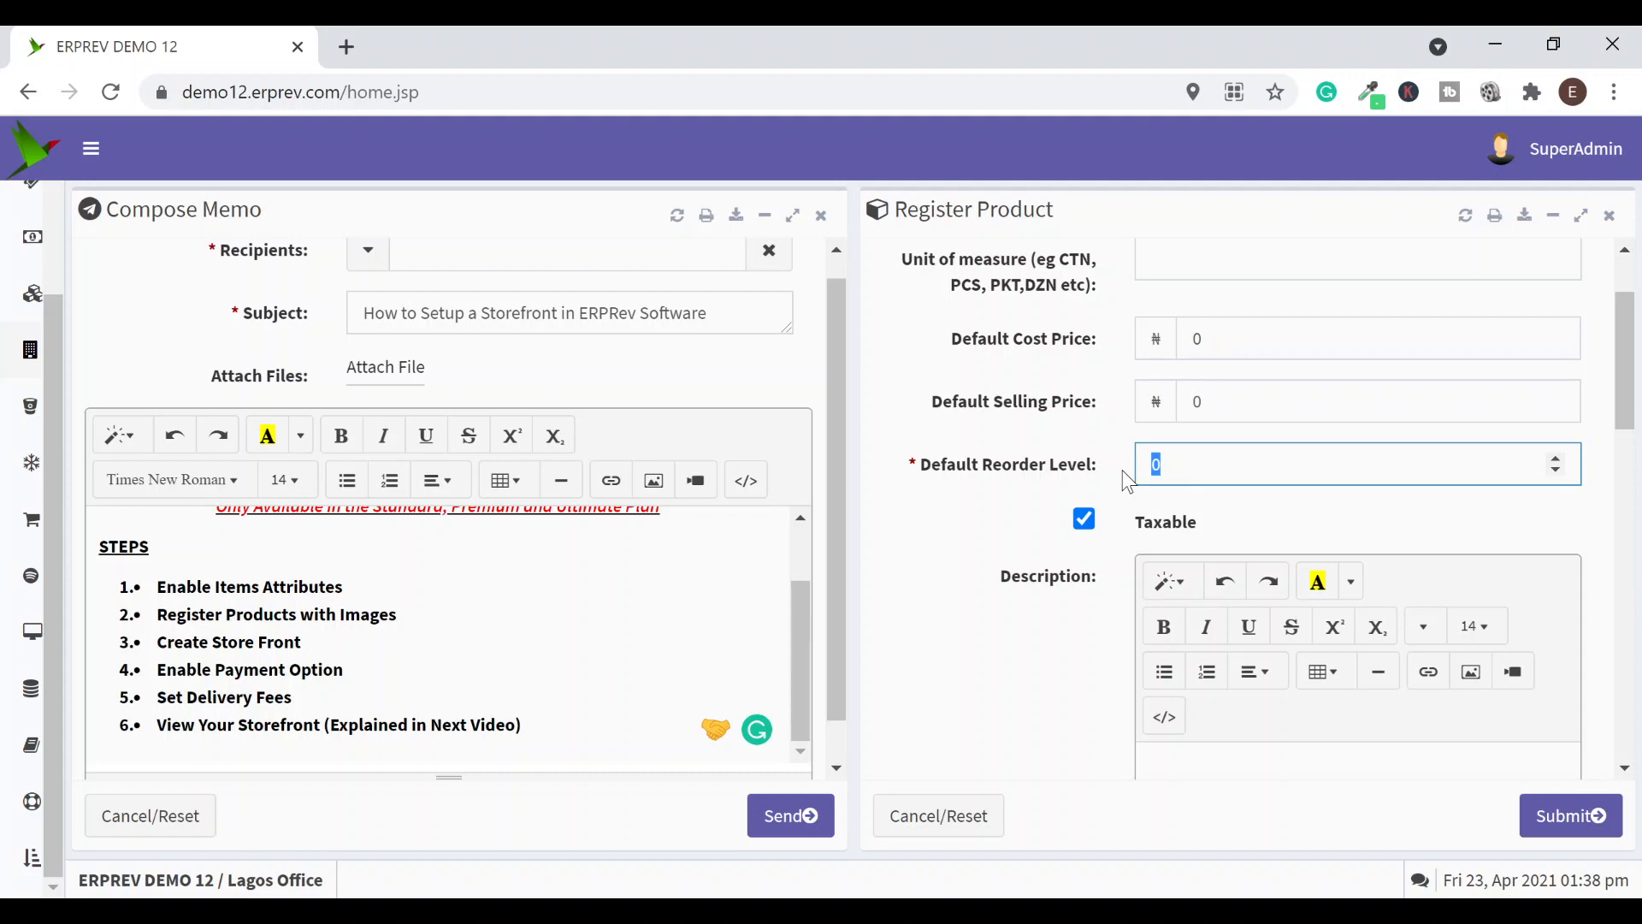
drag(1158, 467, 1147, 468)
click(1171, 462)
scroll(1345, 554, down, 1)
scroll(1346, 553, down, 8)
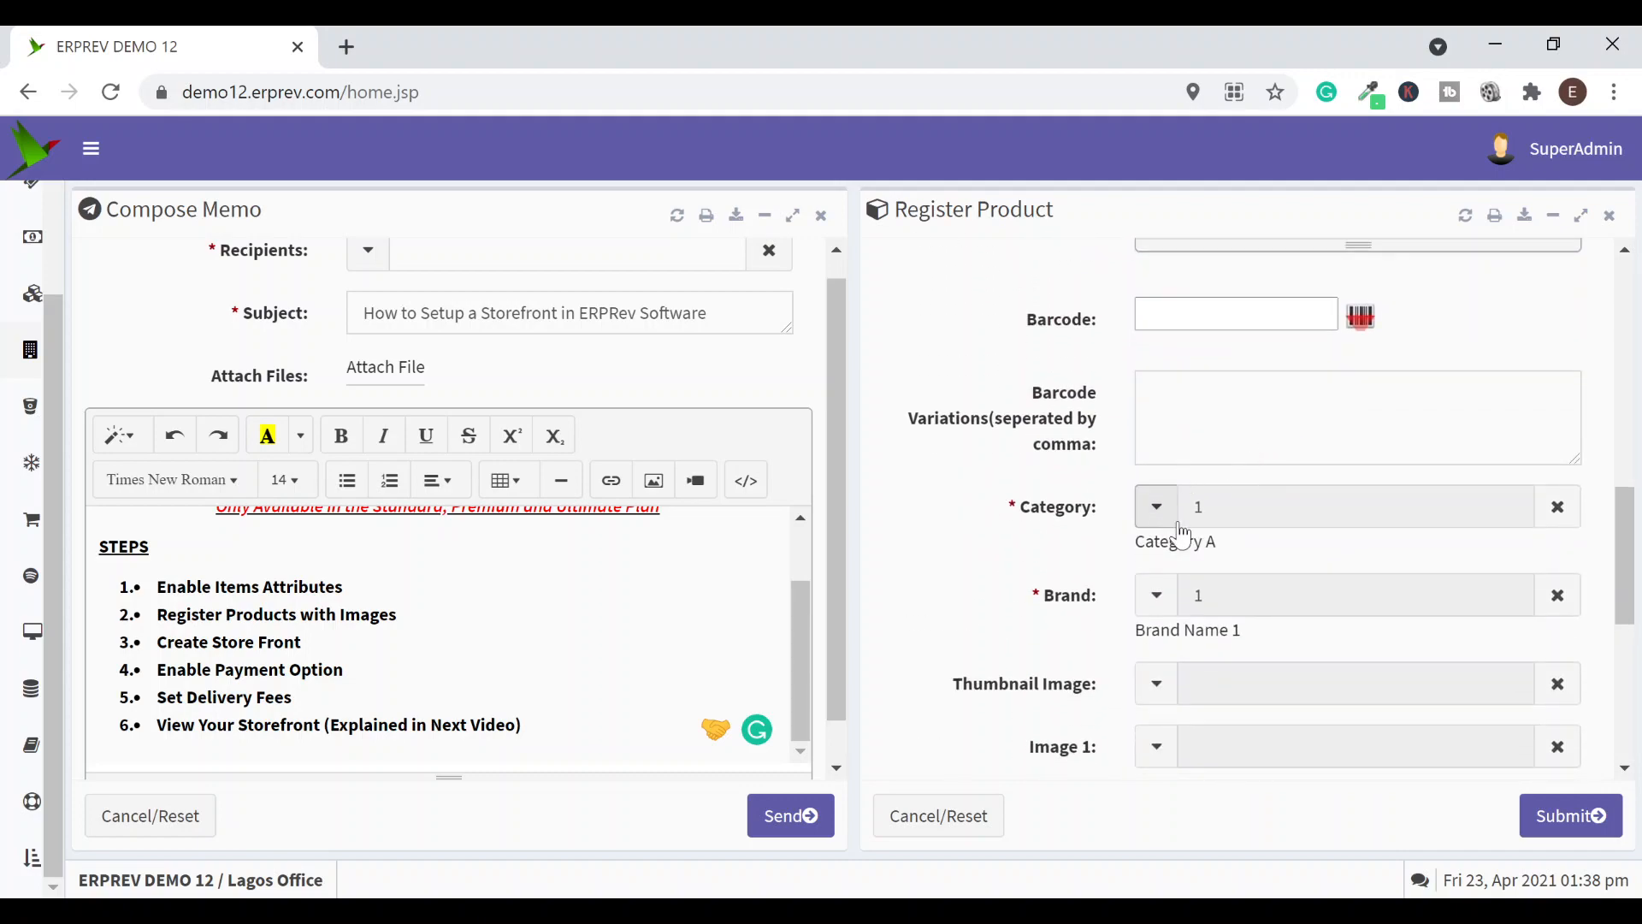
scroll(1177, 612, down, 2)
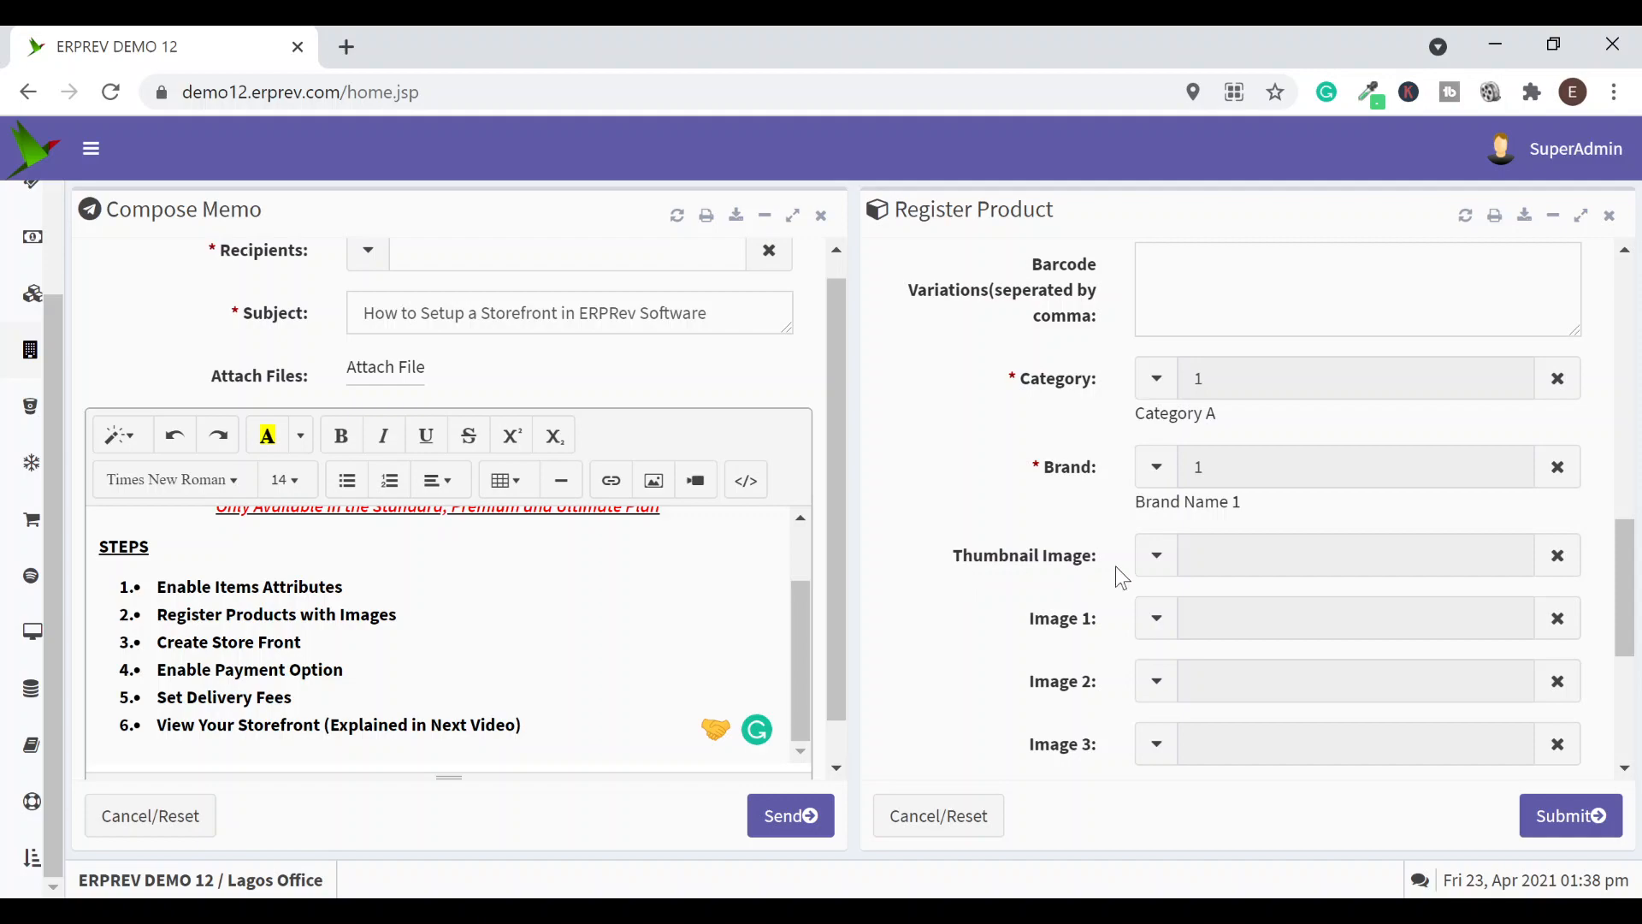
Try to upload a thumbnail image for the new product, and close the product registration form
click(1259, 557)
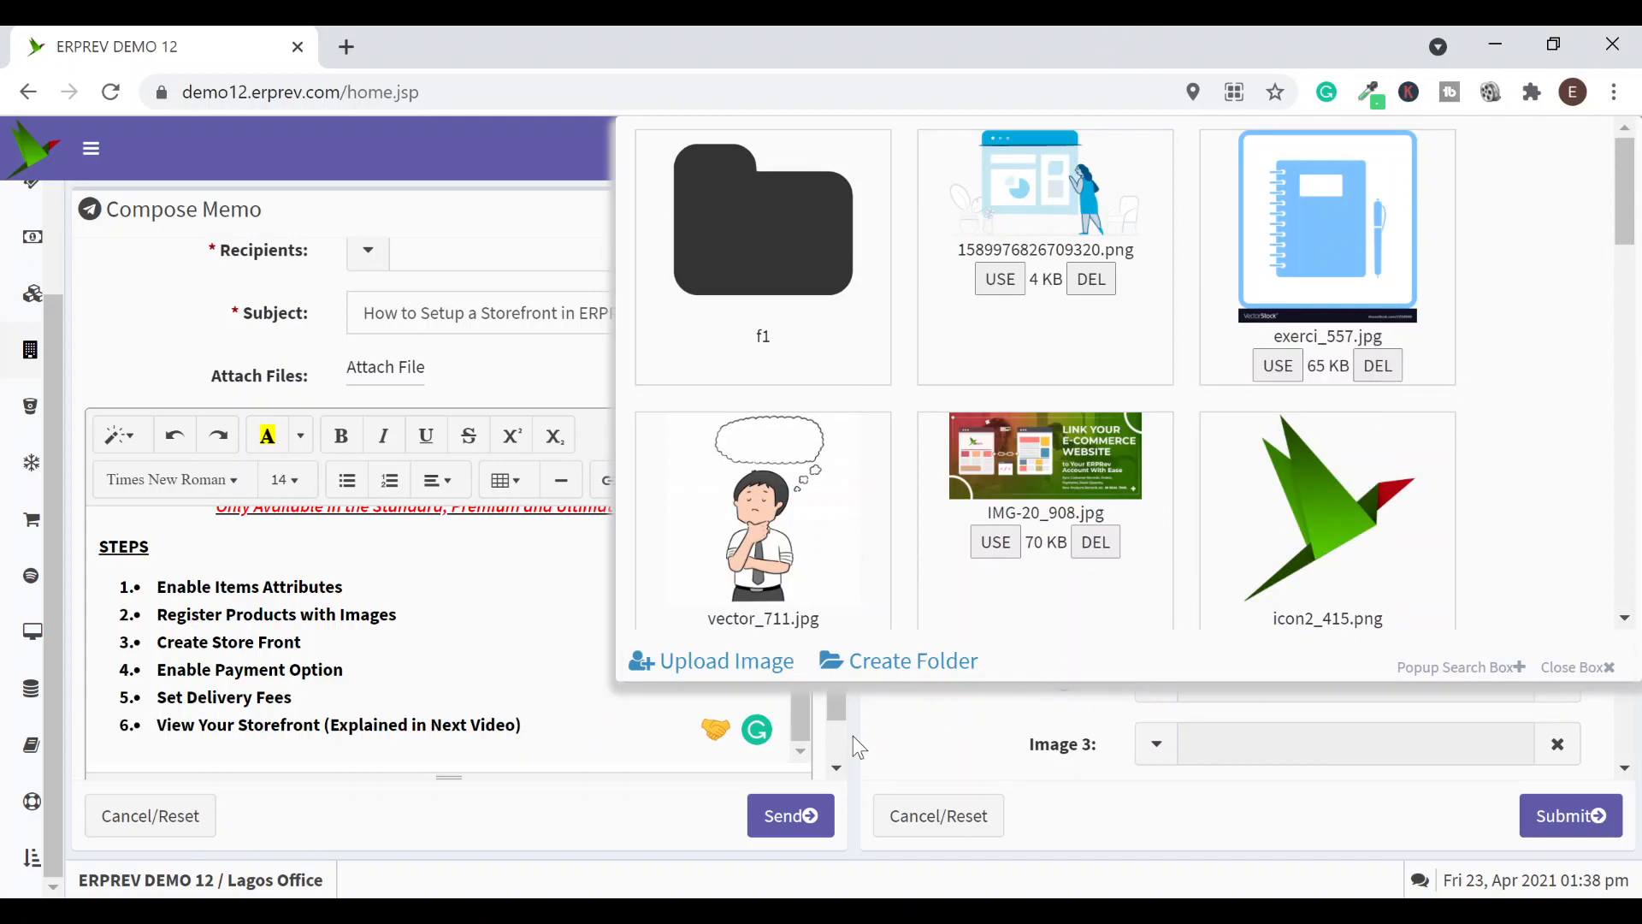
click(732, 671)
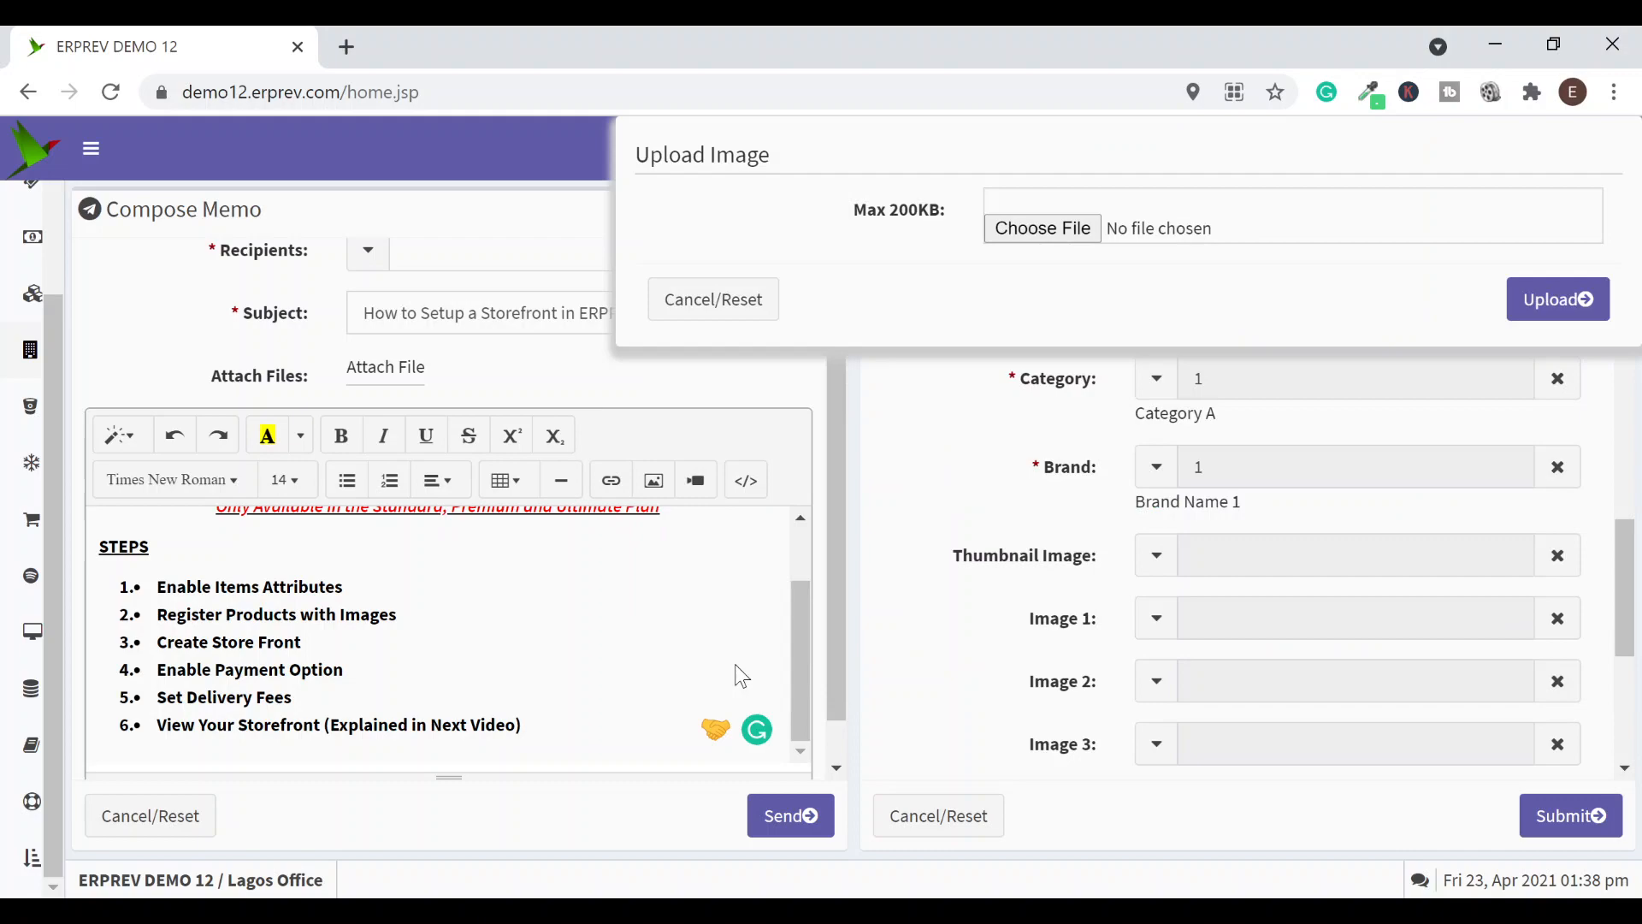
click(1040, 227)
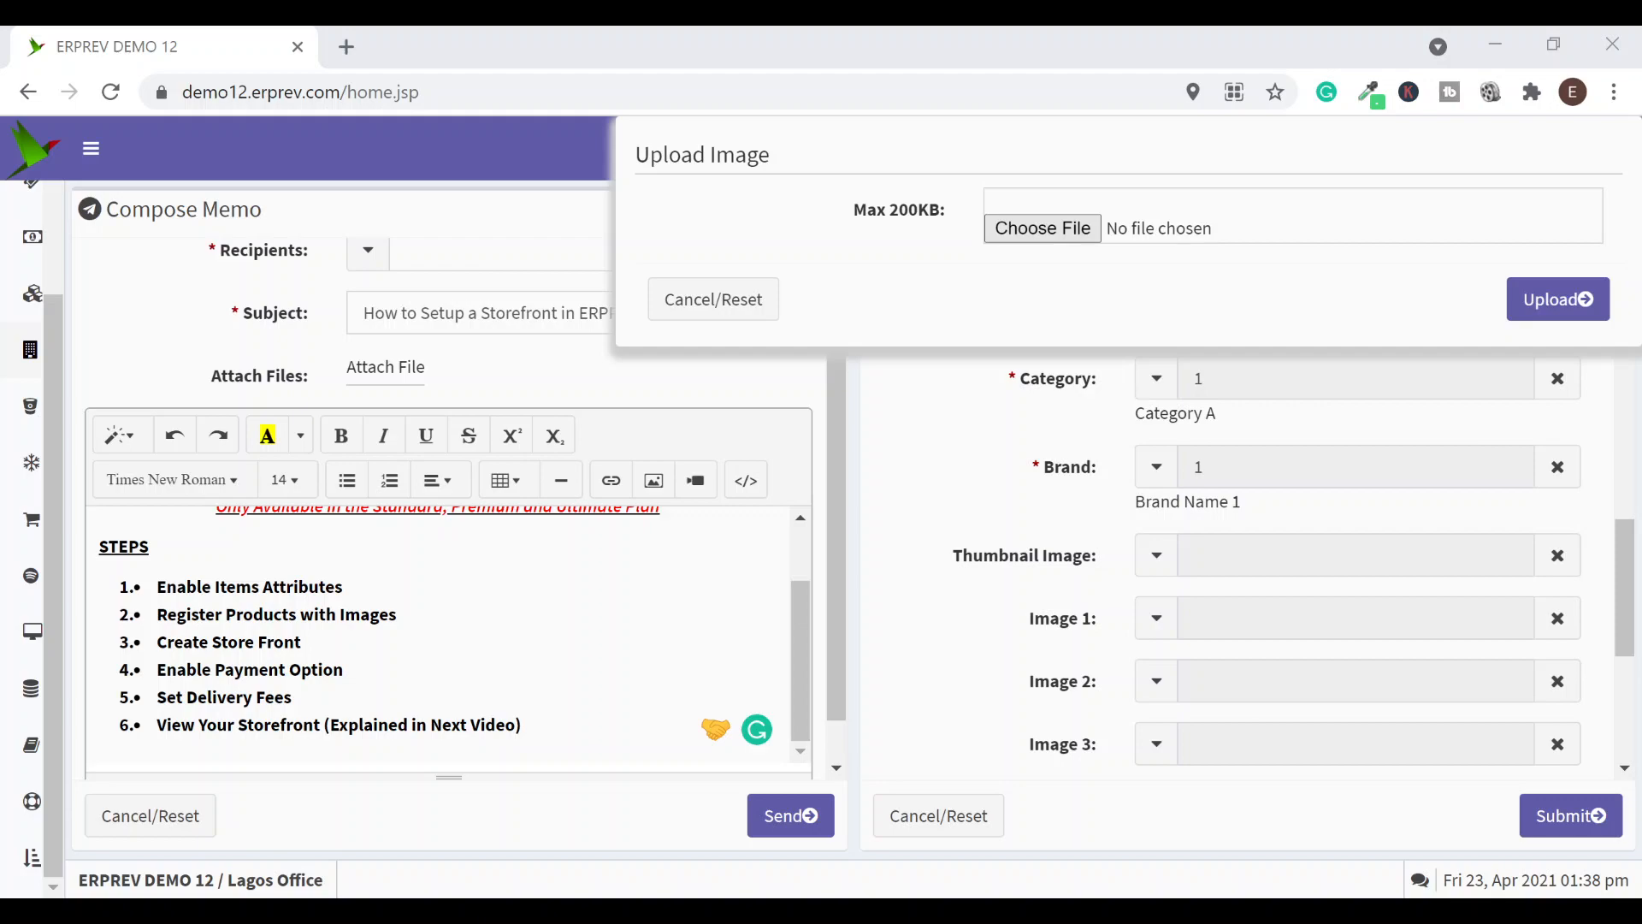
click(769, 50)
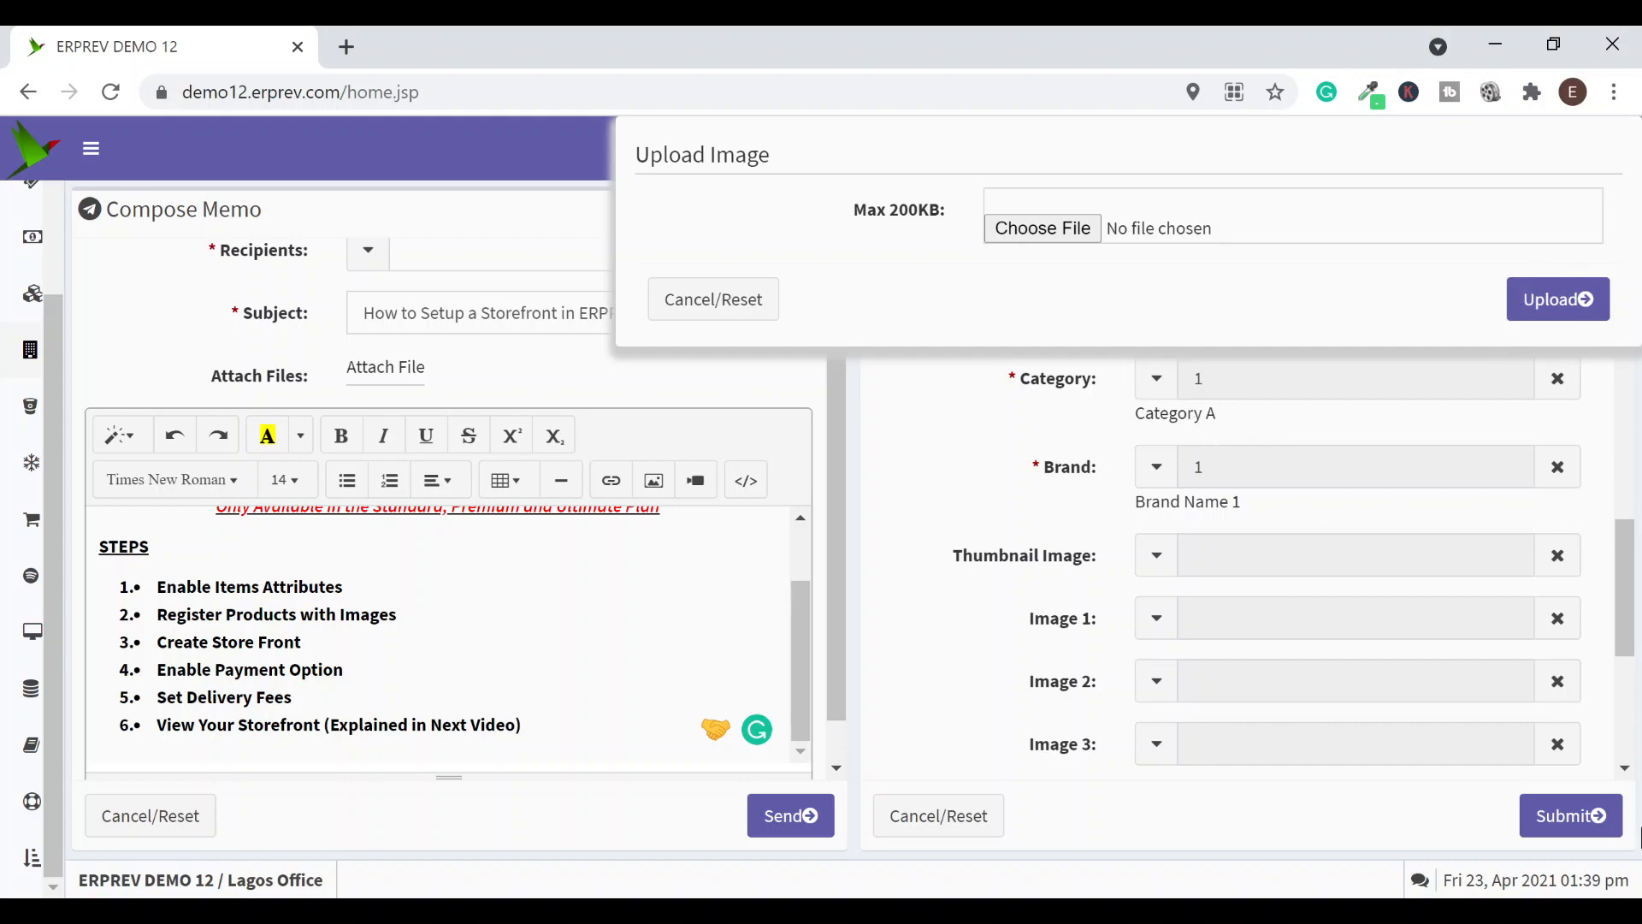
click(684, 315)
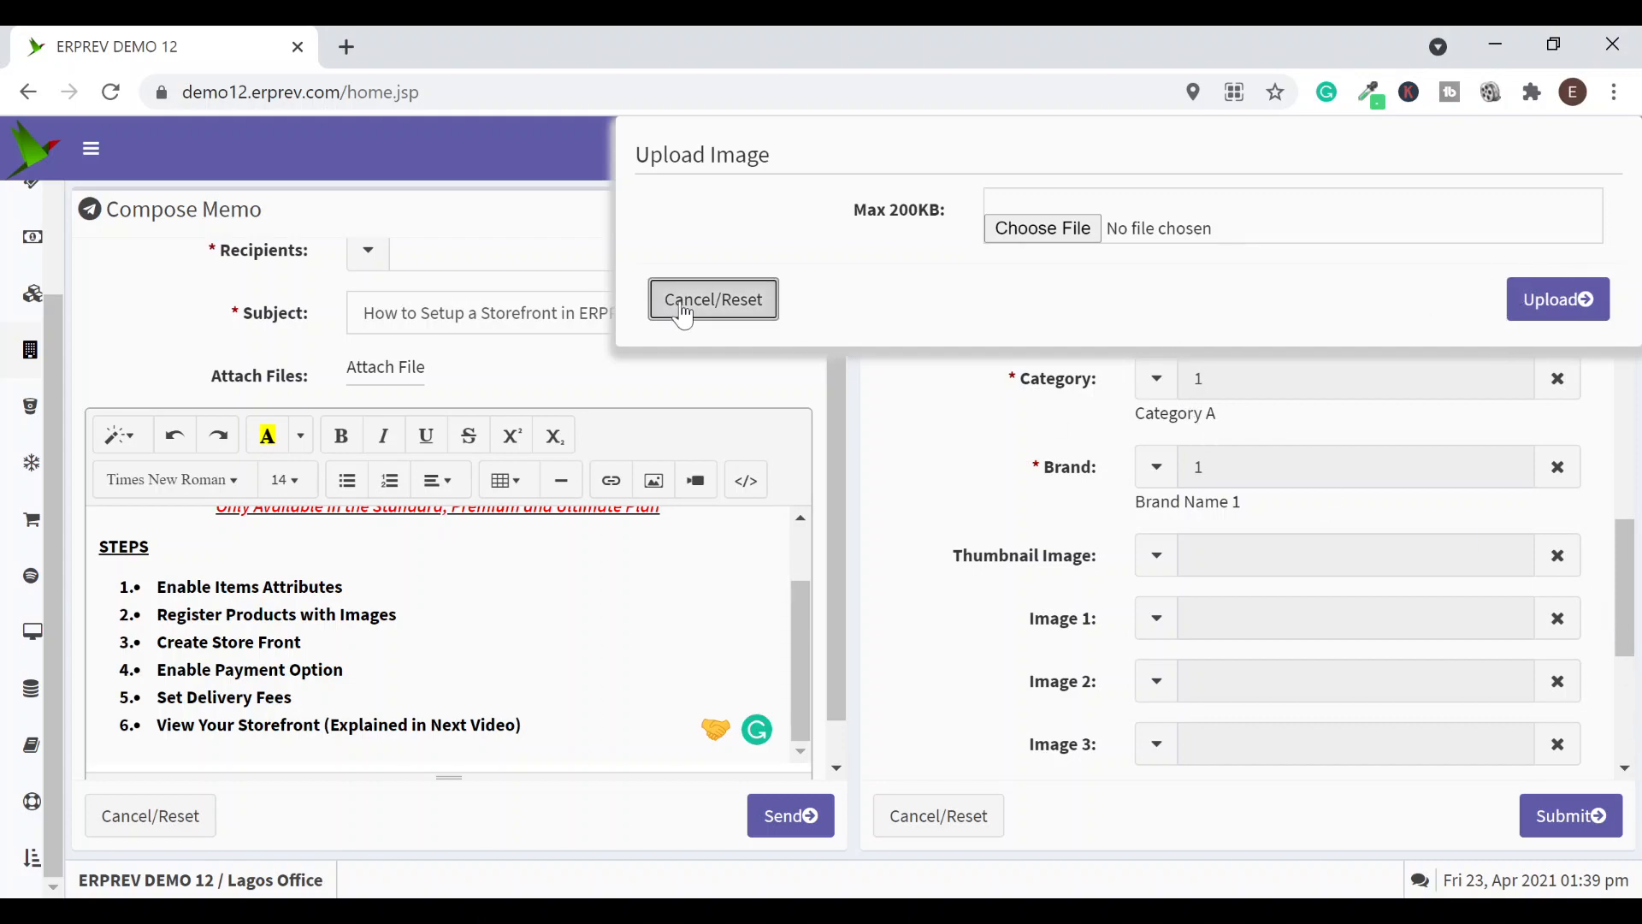
click(1578, 669)
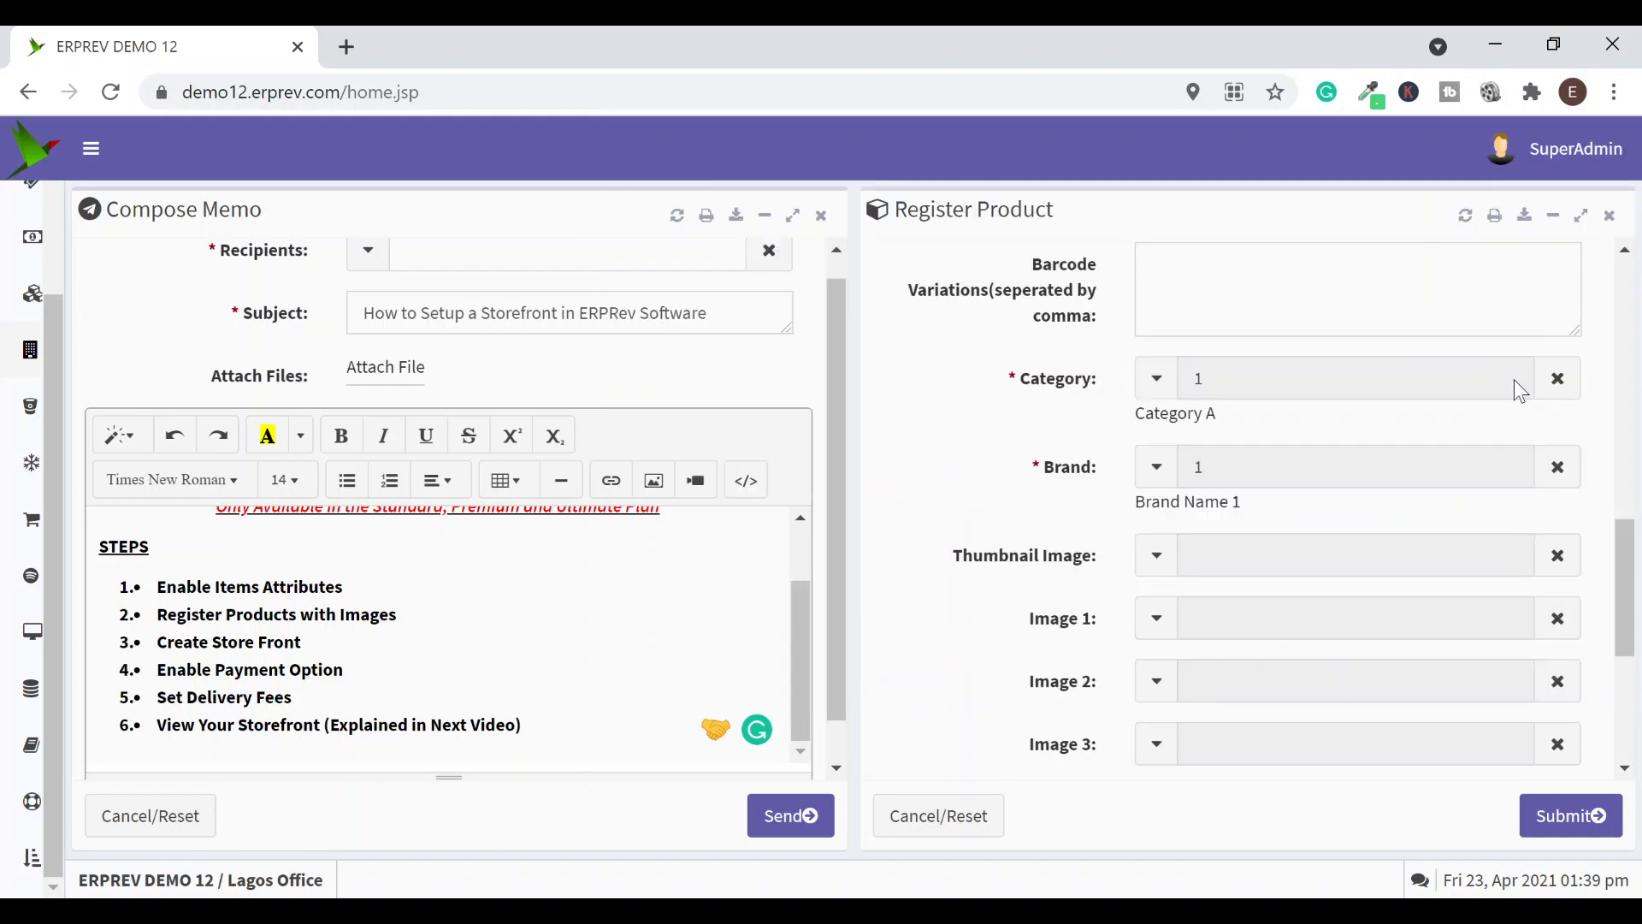
click(1609, 216)
List the enabled products in the product inventory, enlarge the list and look through all records and their thumbnails
mouse_move(4, 541)
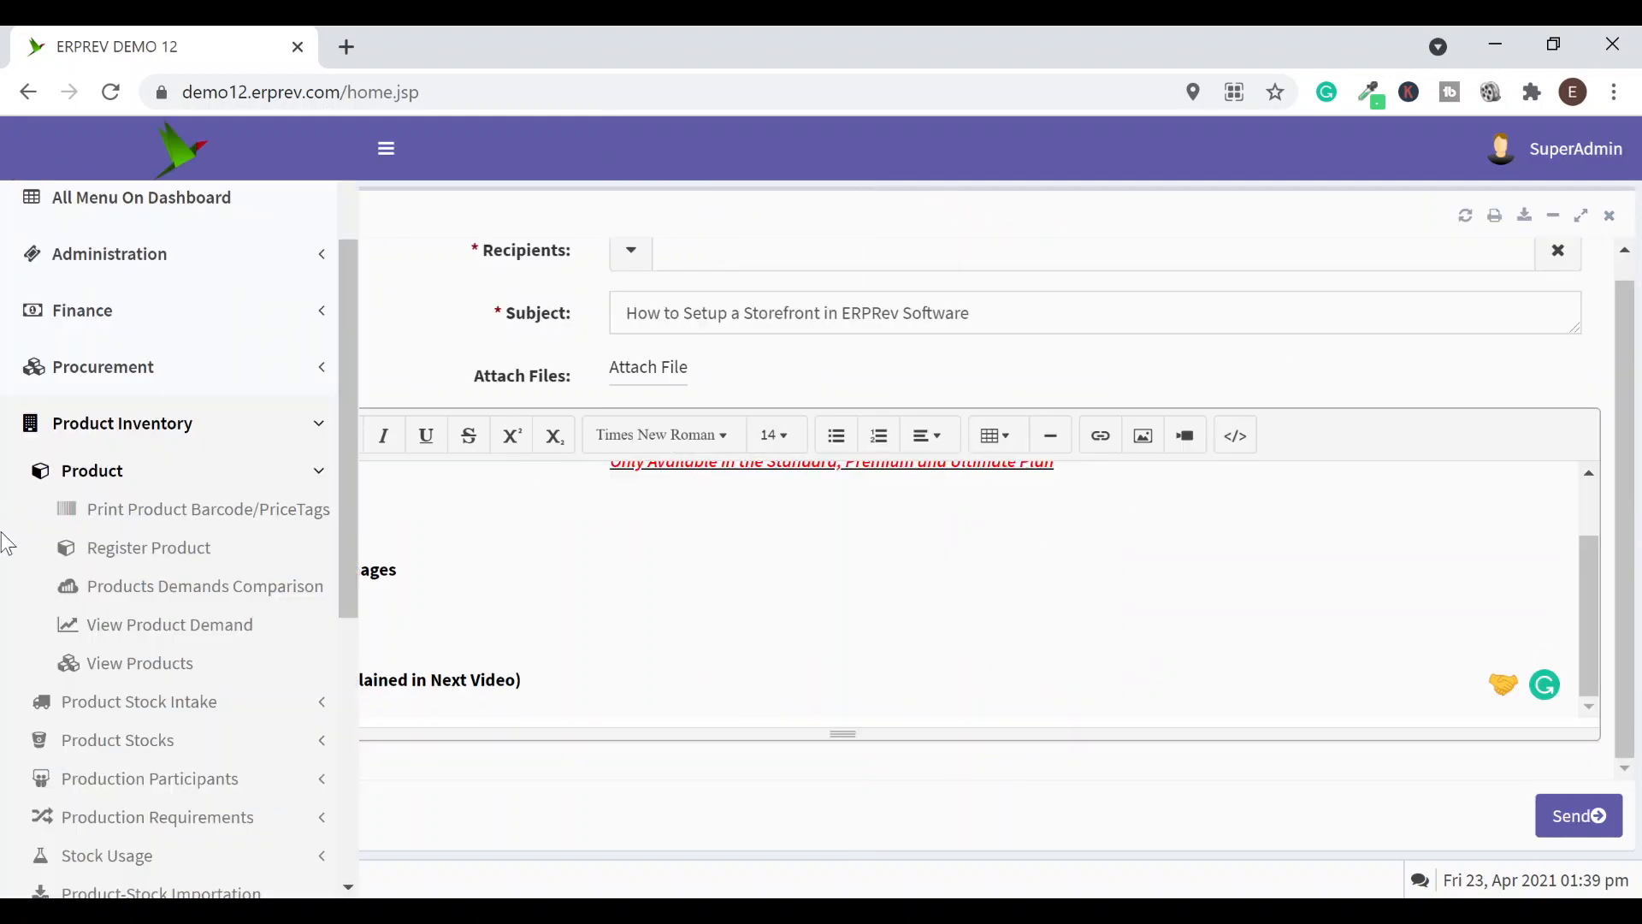
click(114, 667)
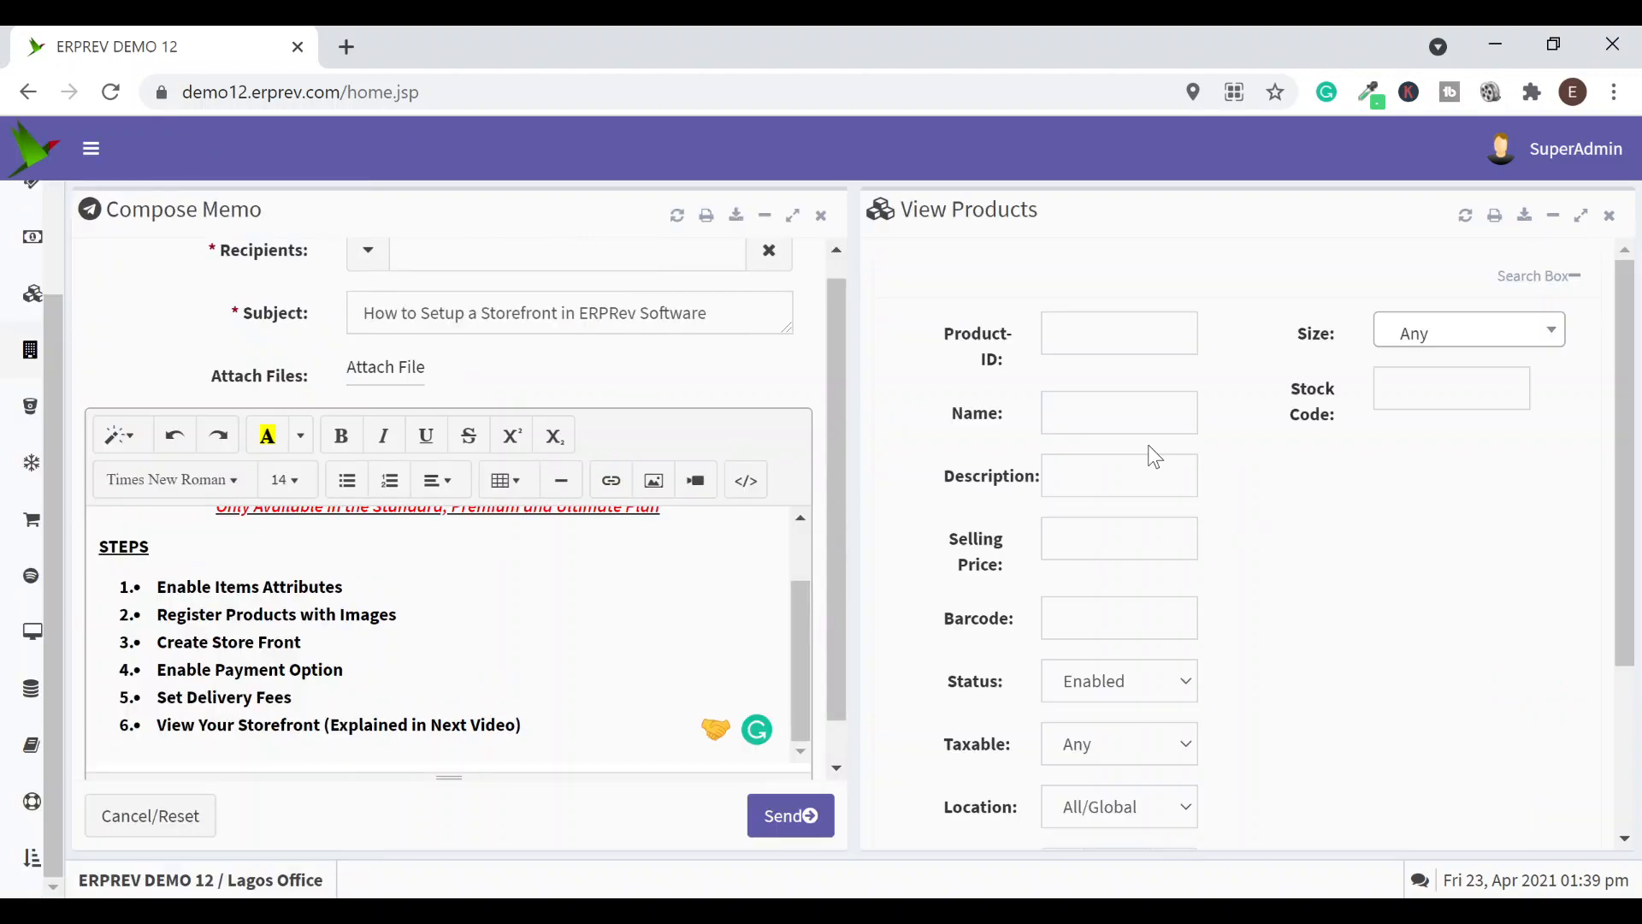
scroll(1154, 456, down, 3)
click(1510, 761)
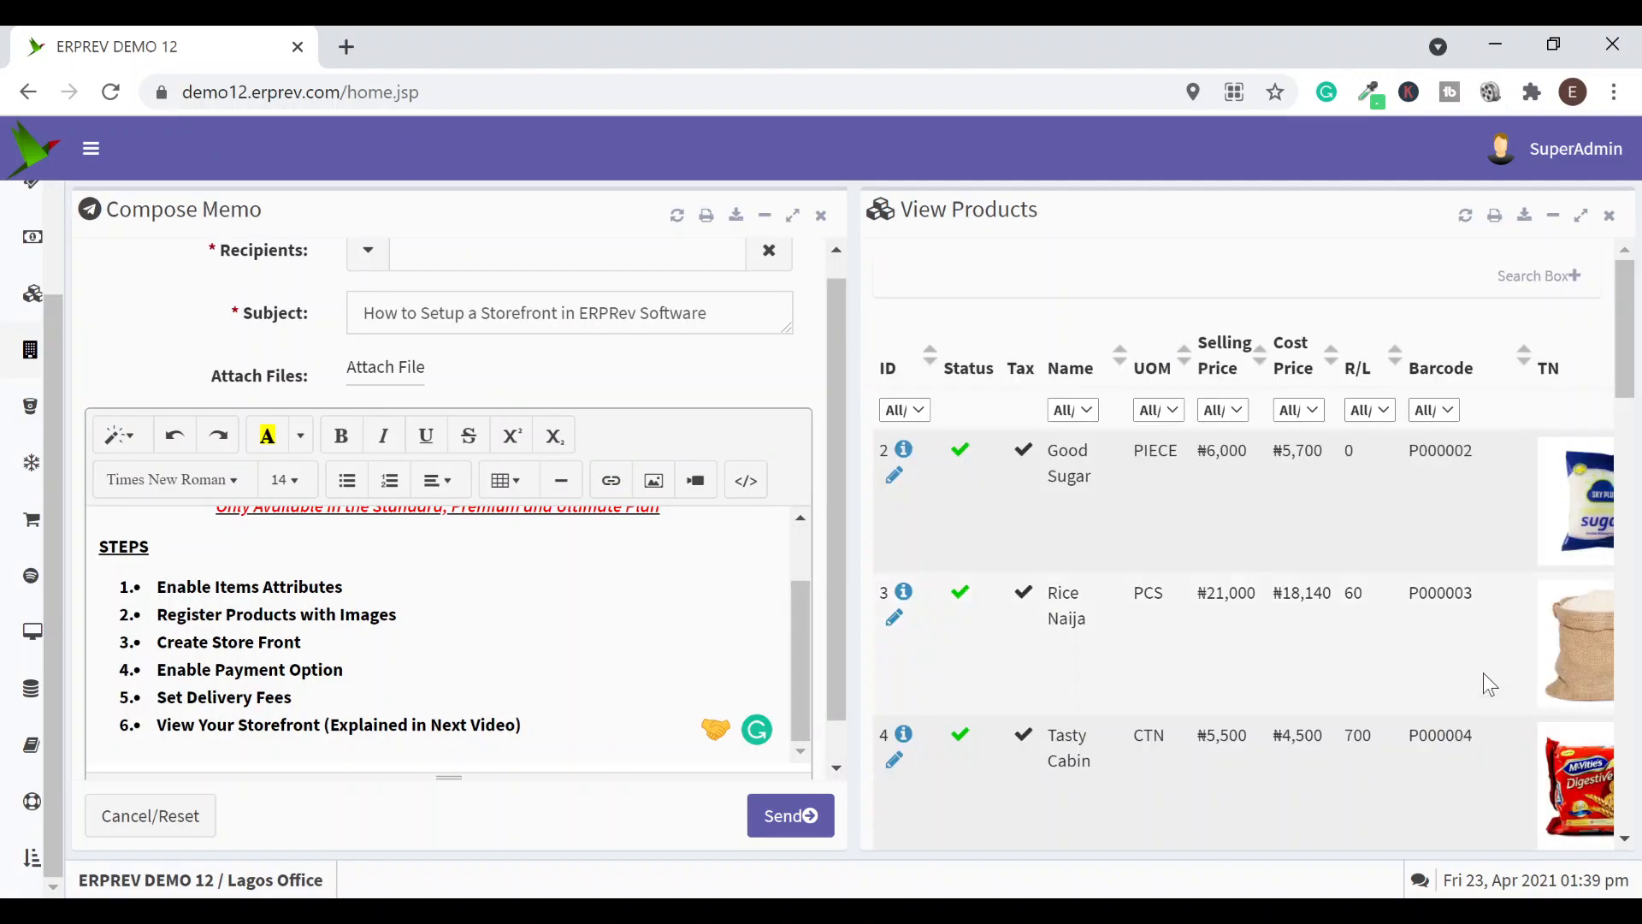
click(1581, 216)
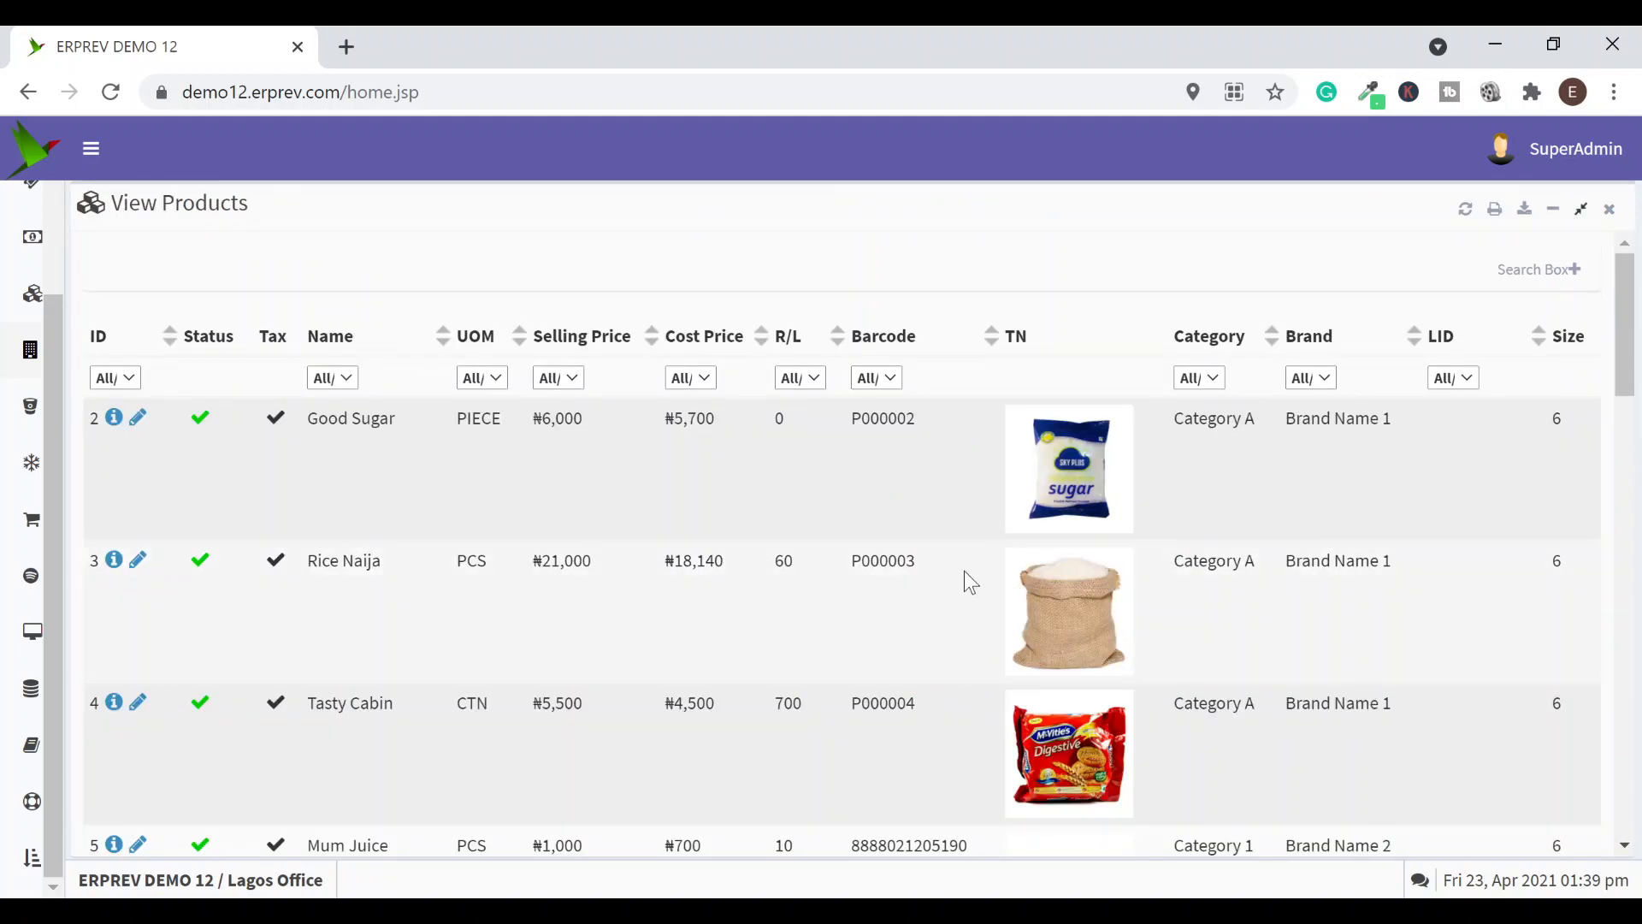
scroll(916, 660, down, 20)
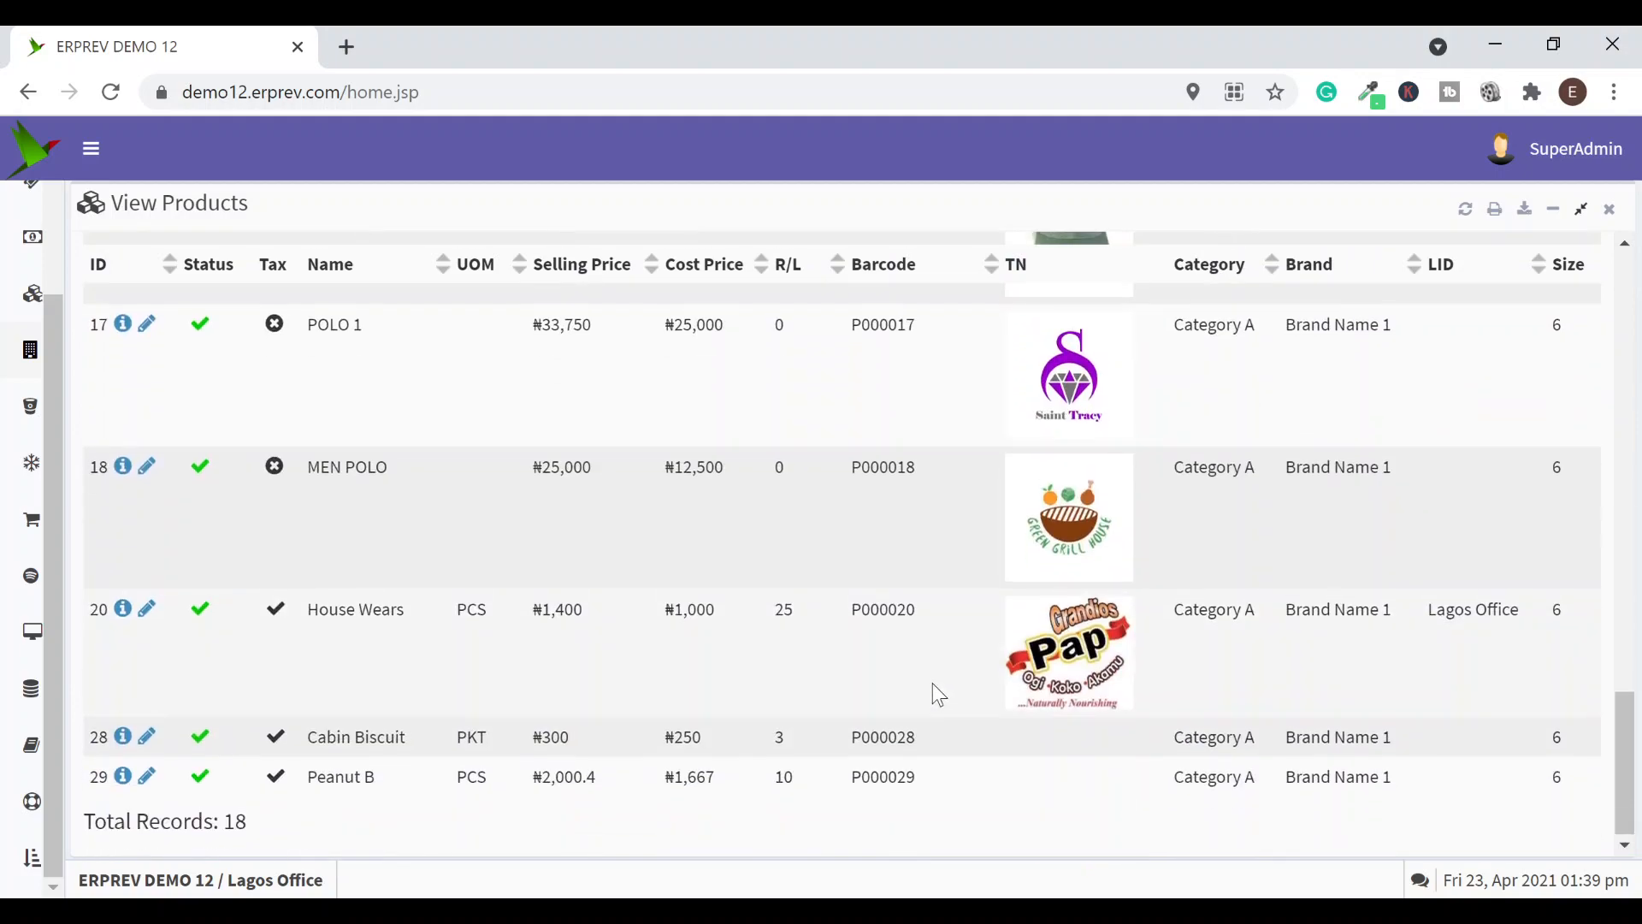
scroll(932, 684, up, 20)
scroll(929, 630, up, 3)
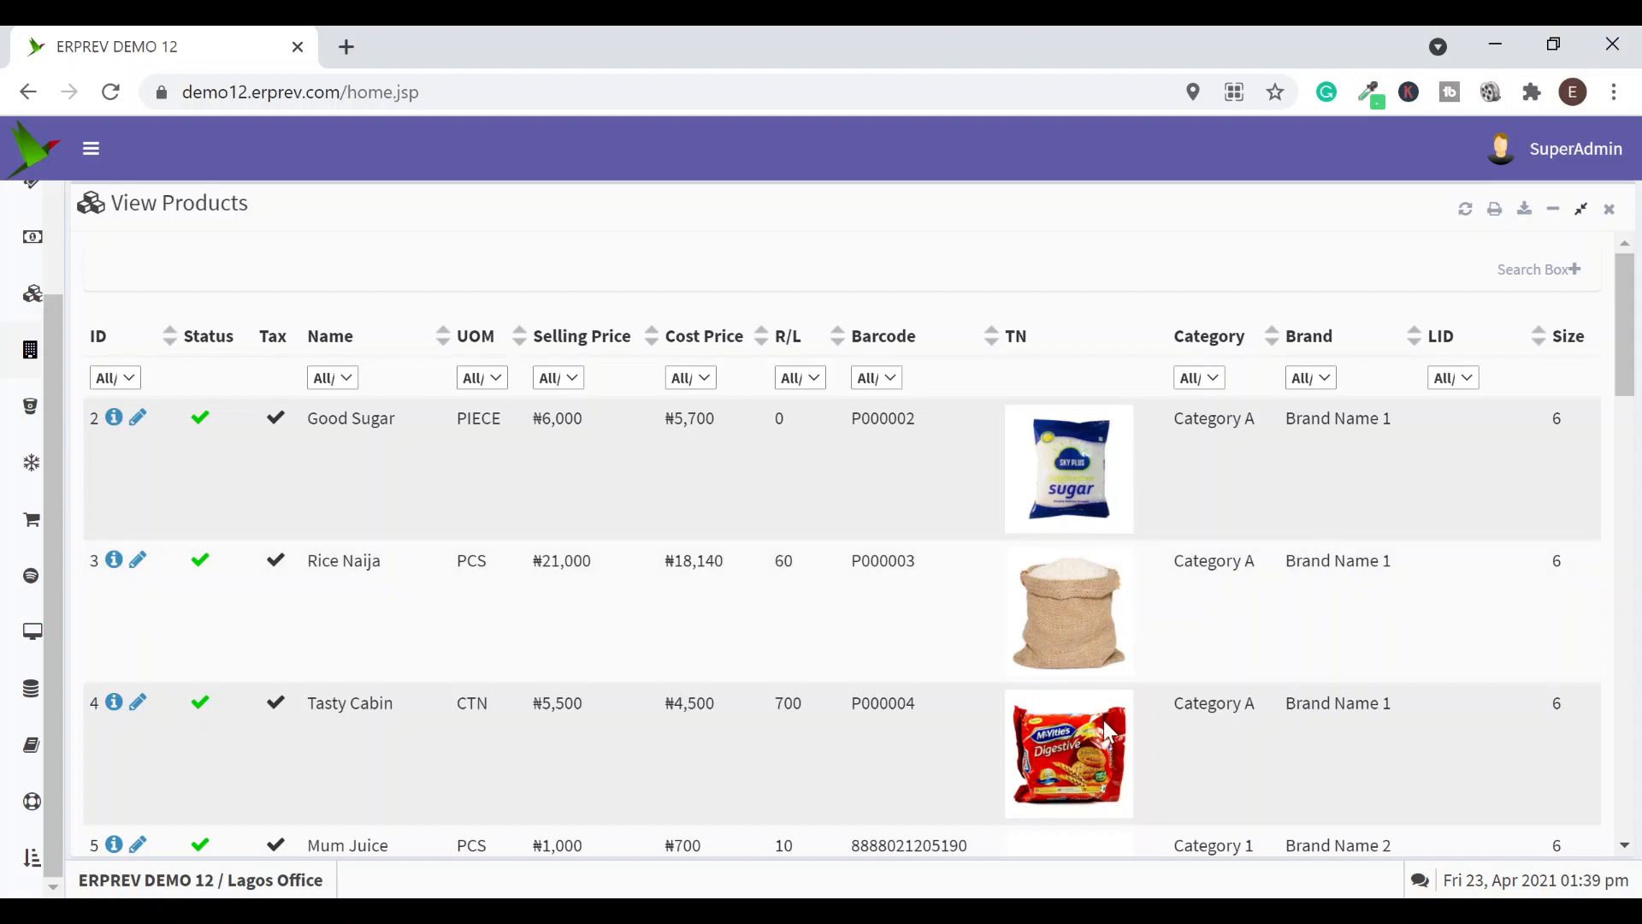
scroll(1107, 731, down, 20)
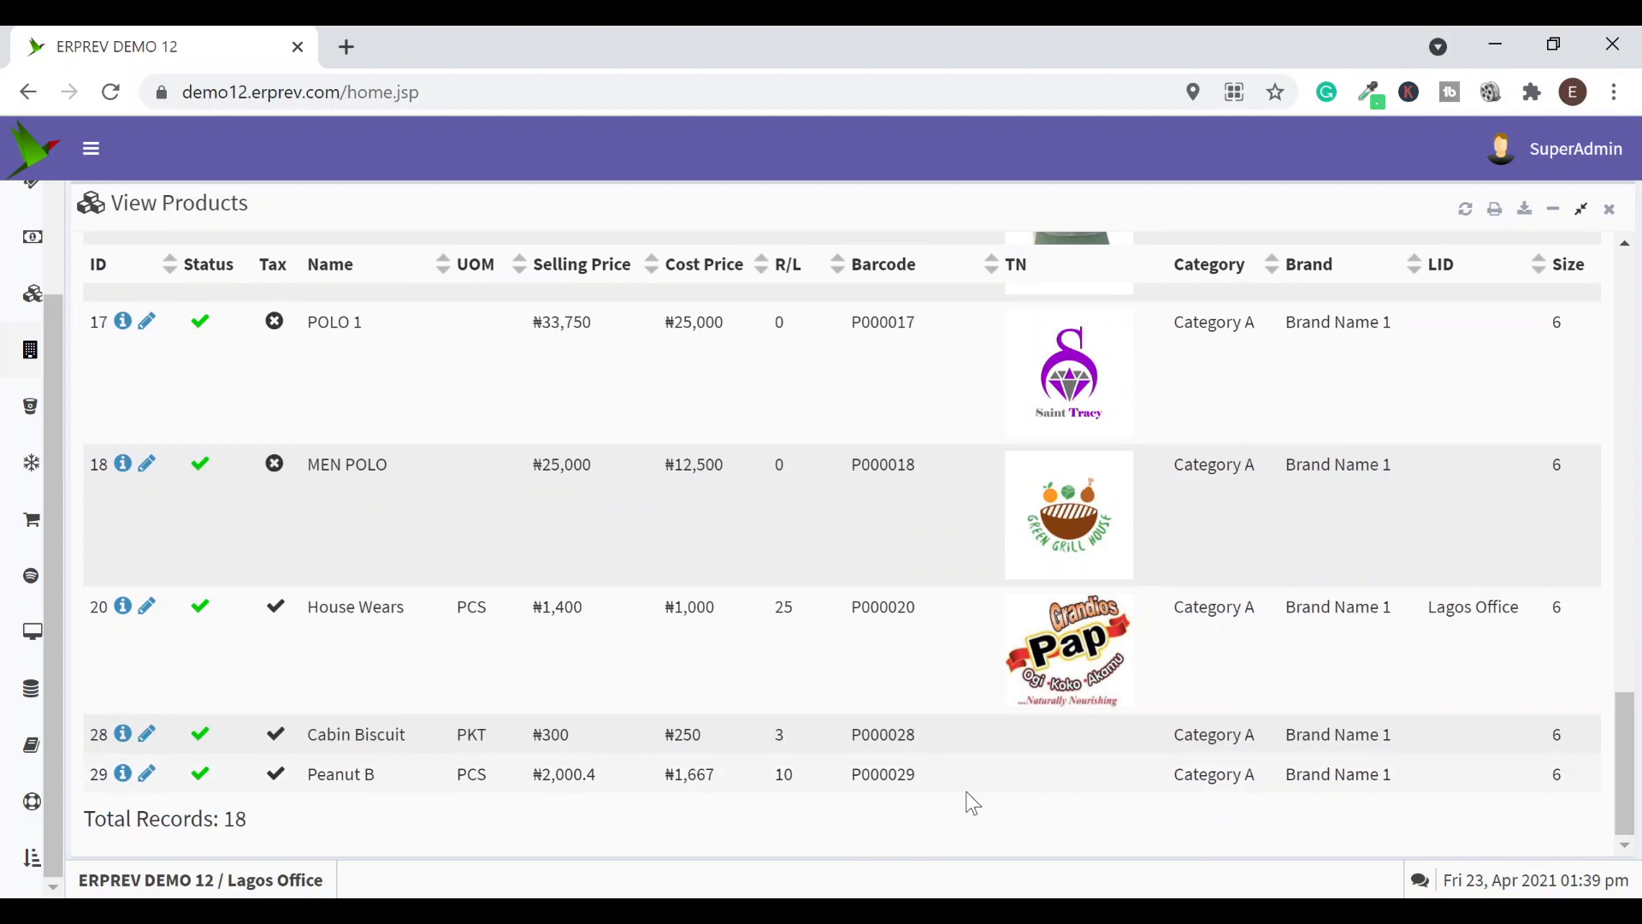
Open the Peanut B product for editing, examine its category, brand and image fields, and close the form
click(149, 774)
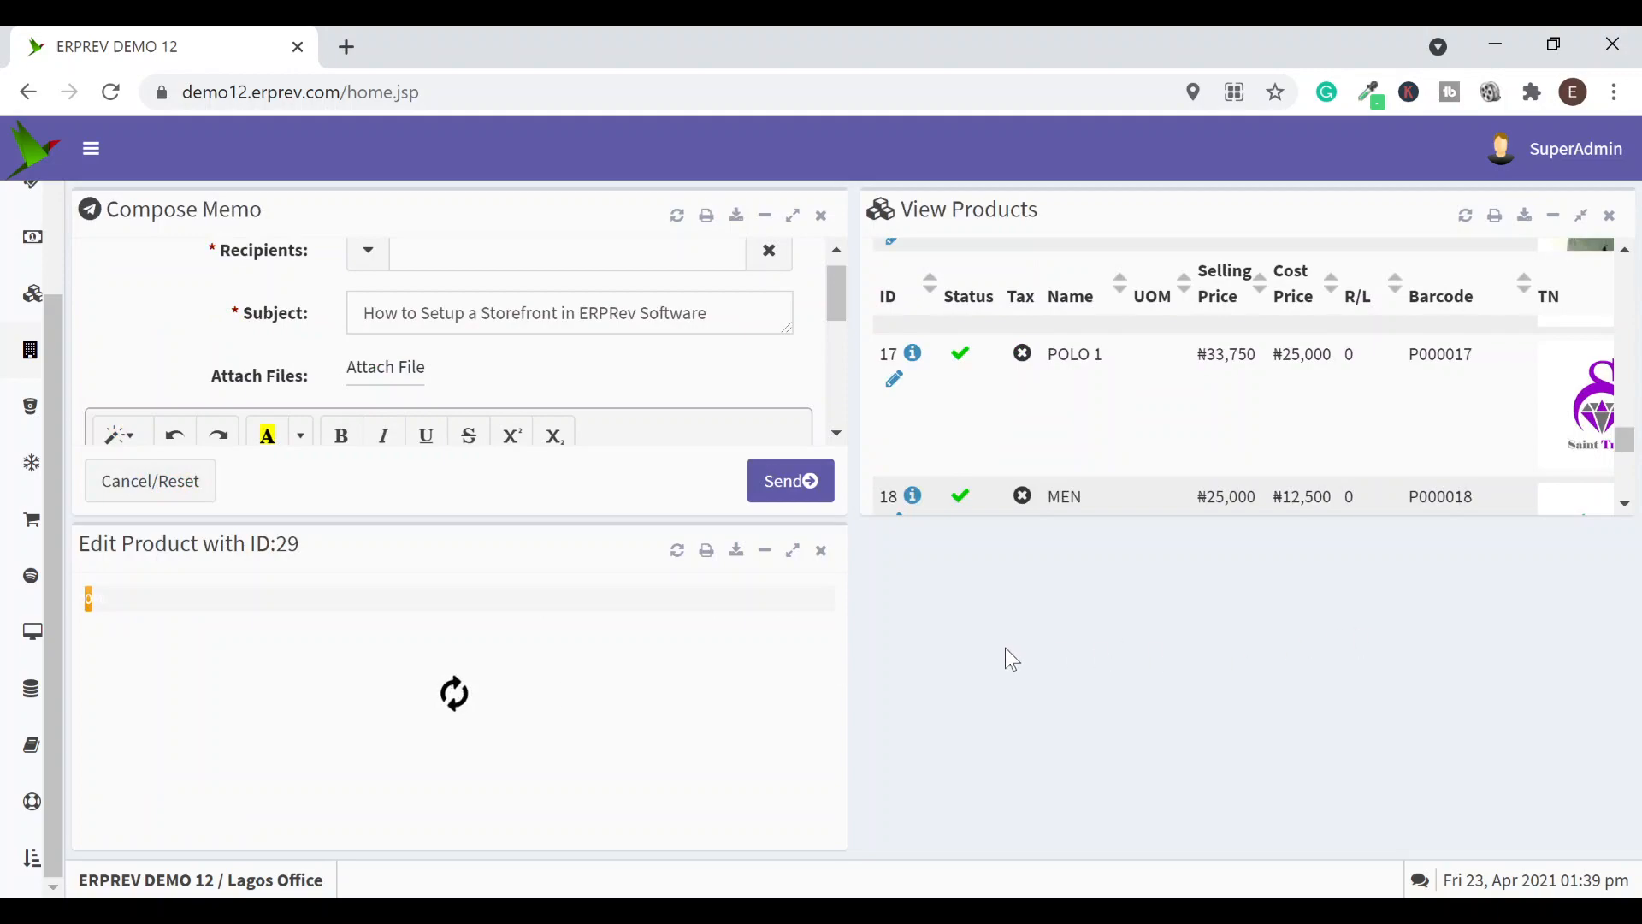
scroll(667, 658, down, 10)
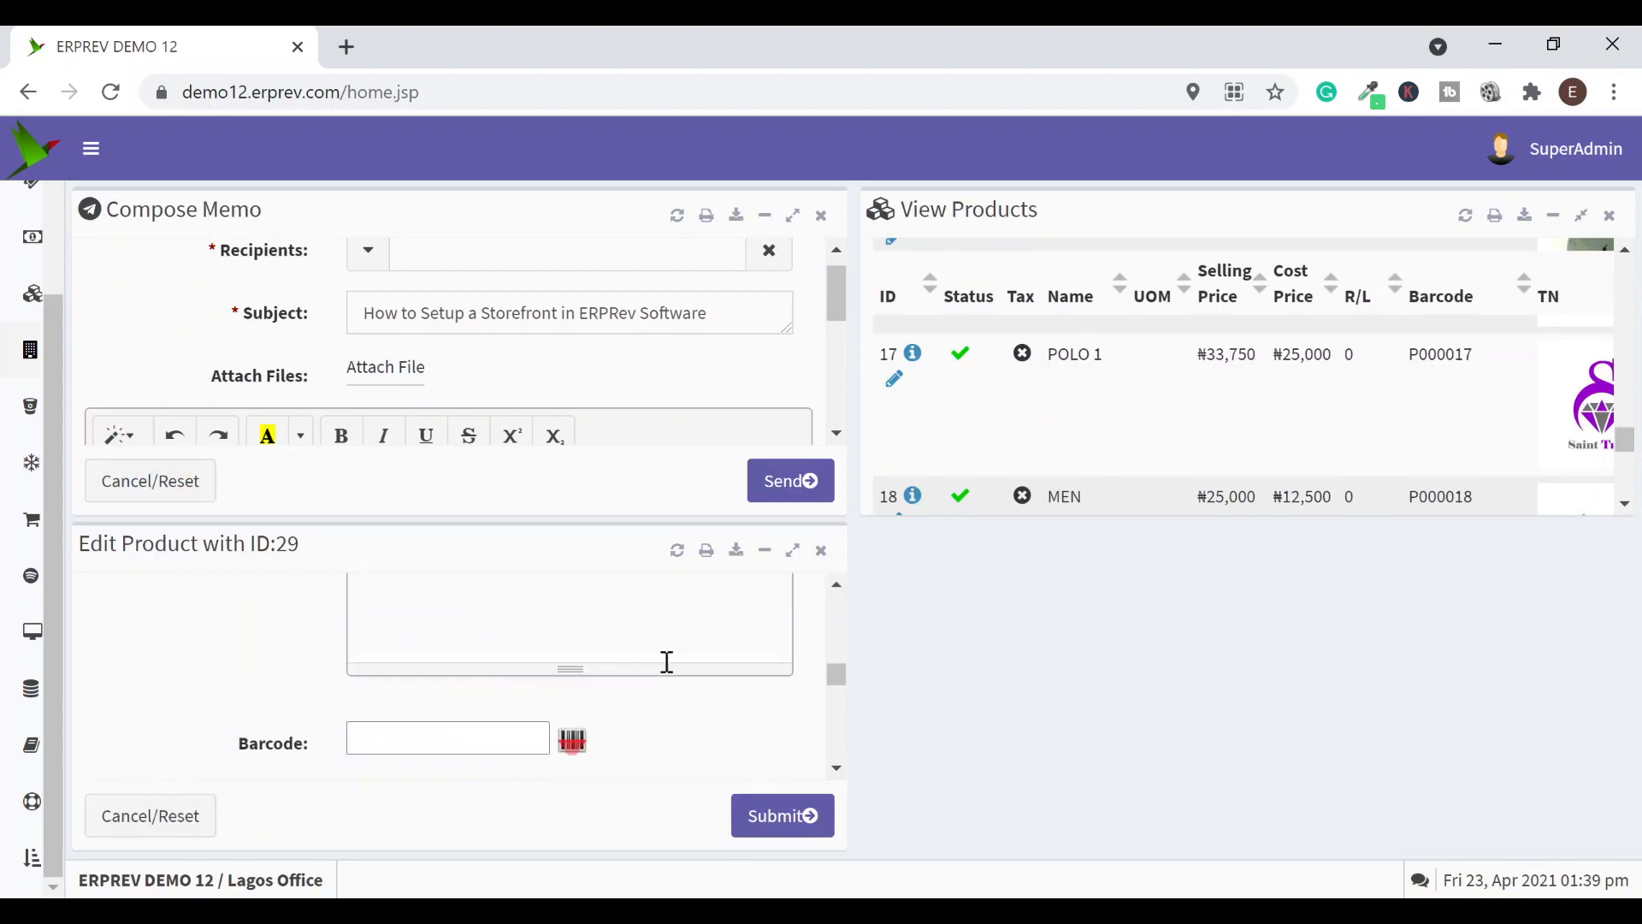
scroll(664, 681, down, 4)
scroll(598, 697, up, 5)
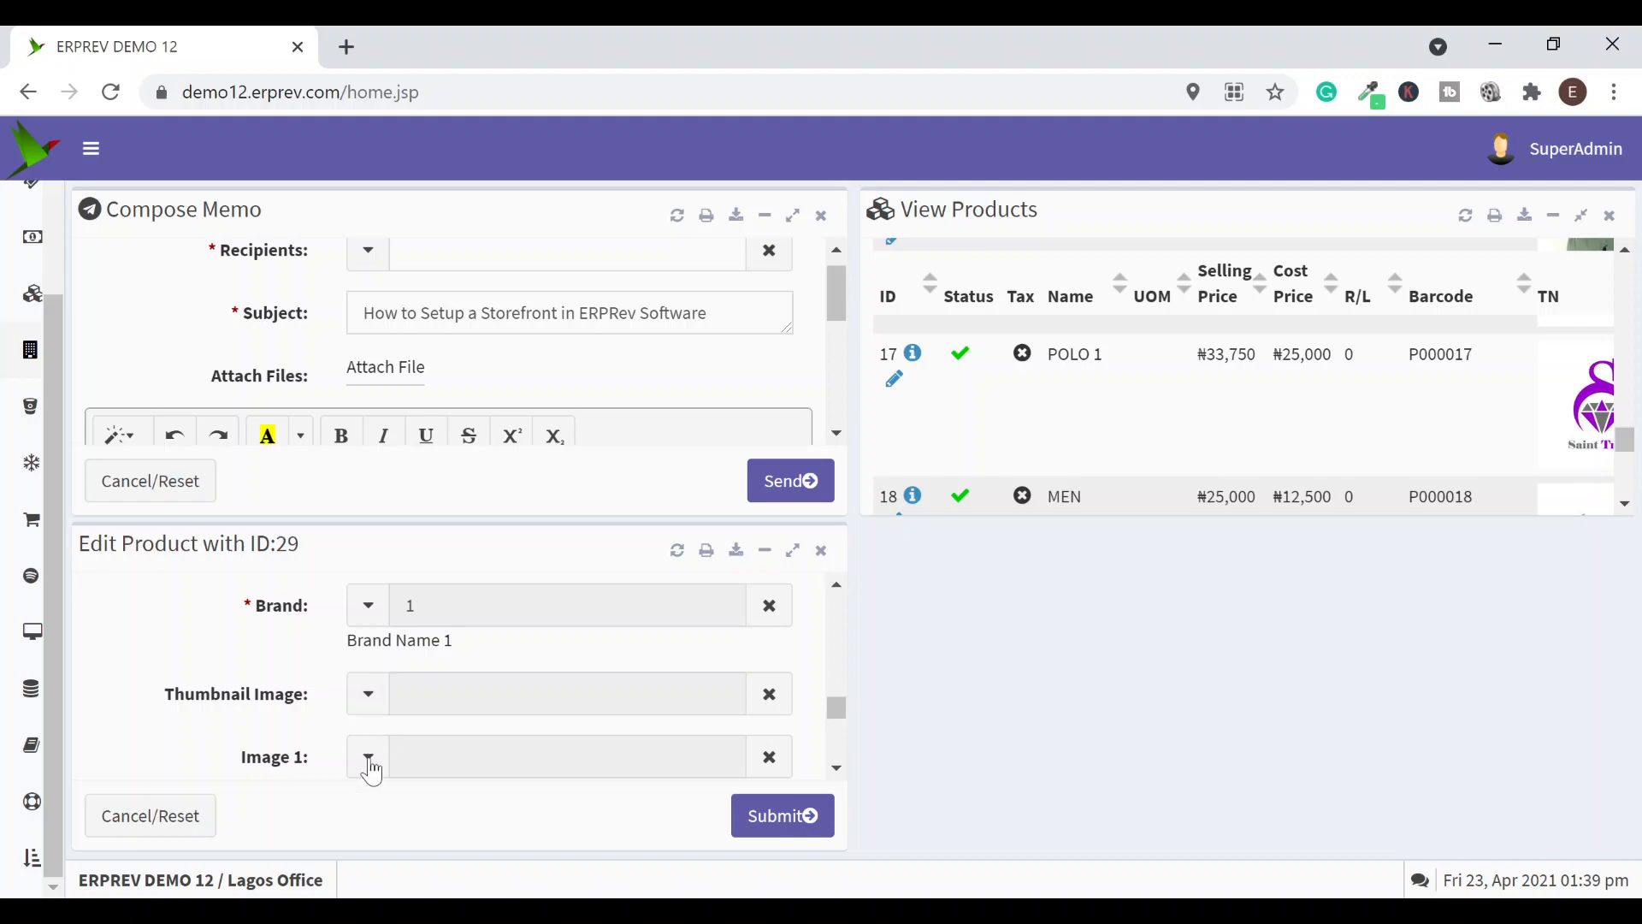
scroll(366, 761, down, 2)
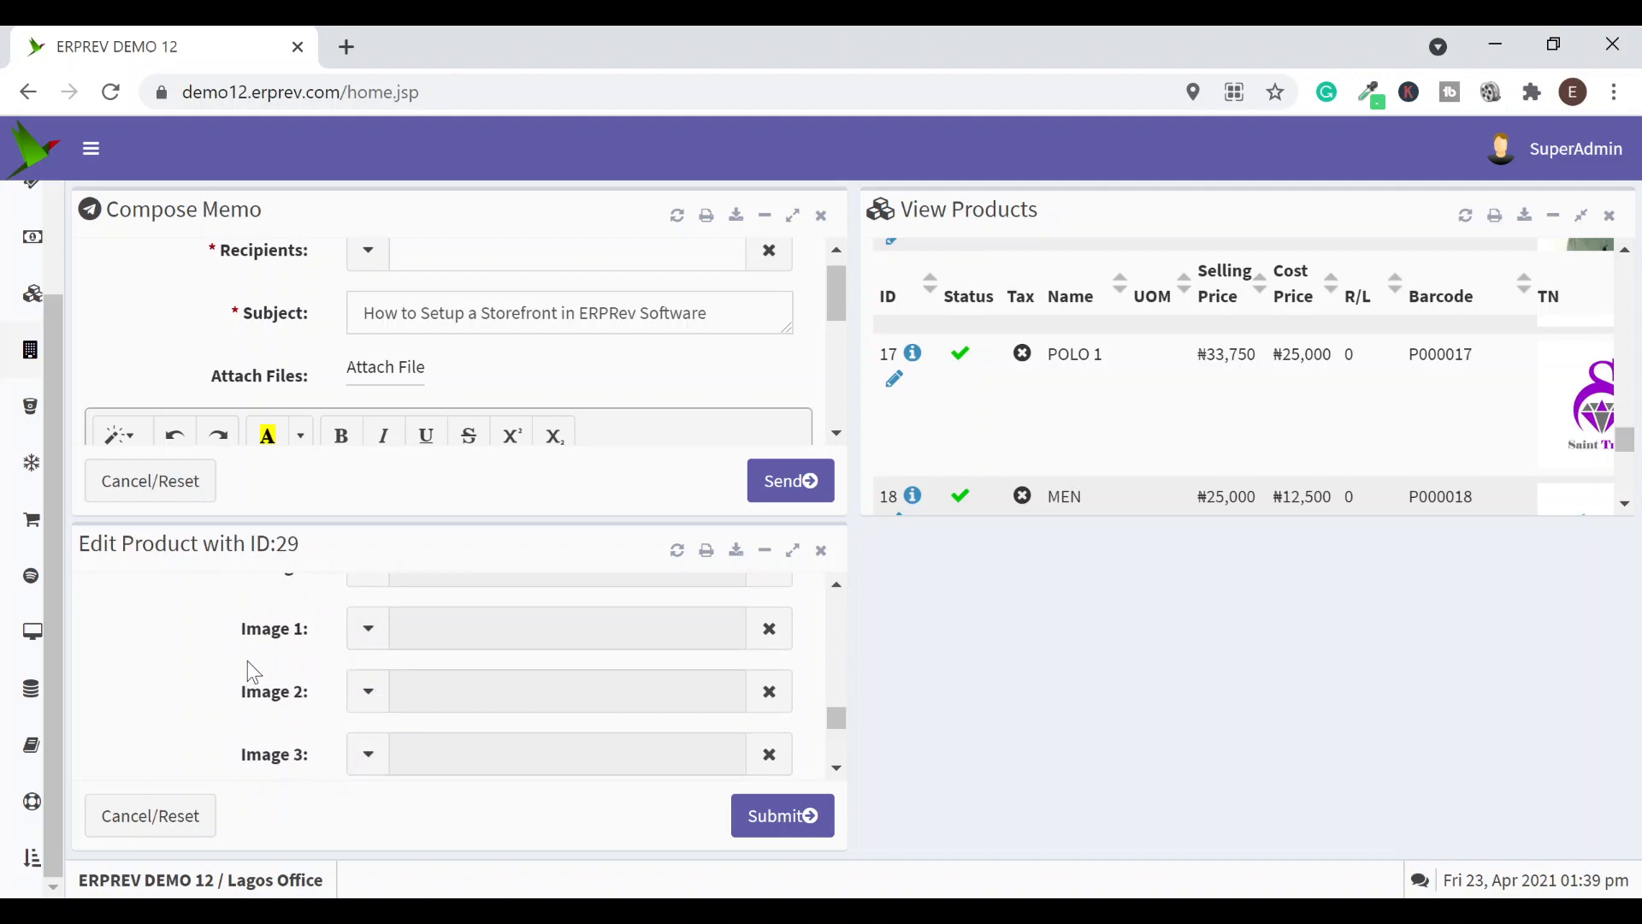
scroll(362, 661, down, 2)
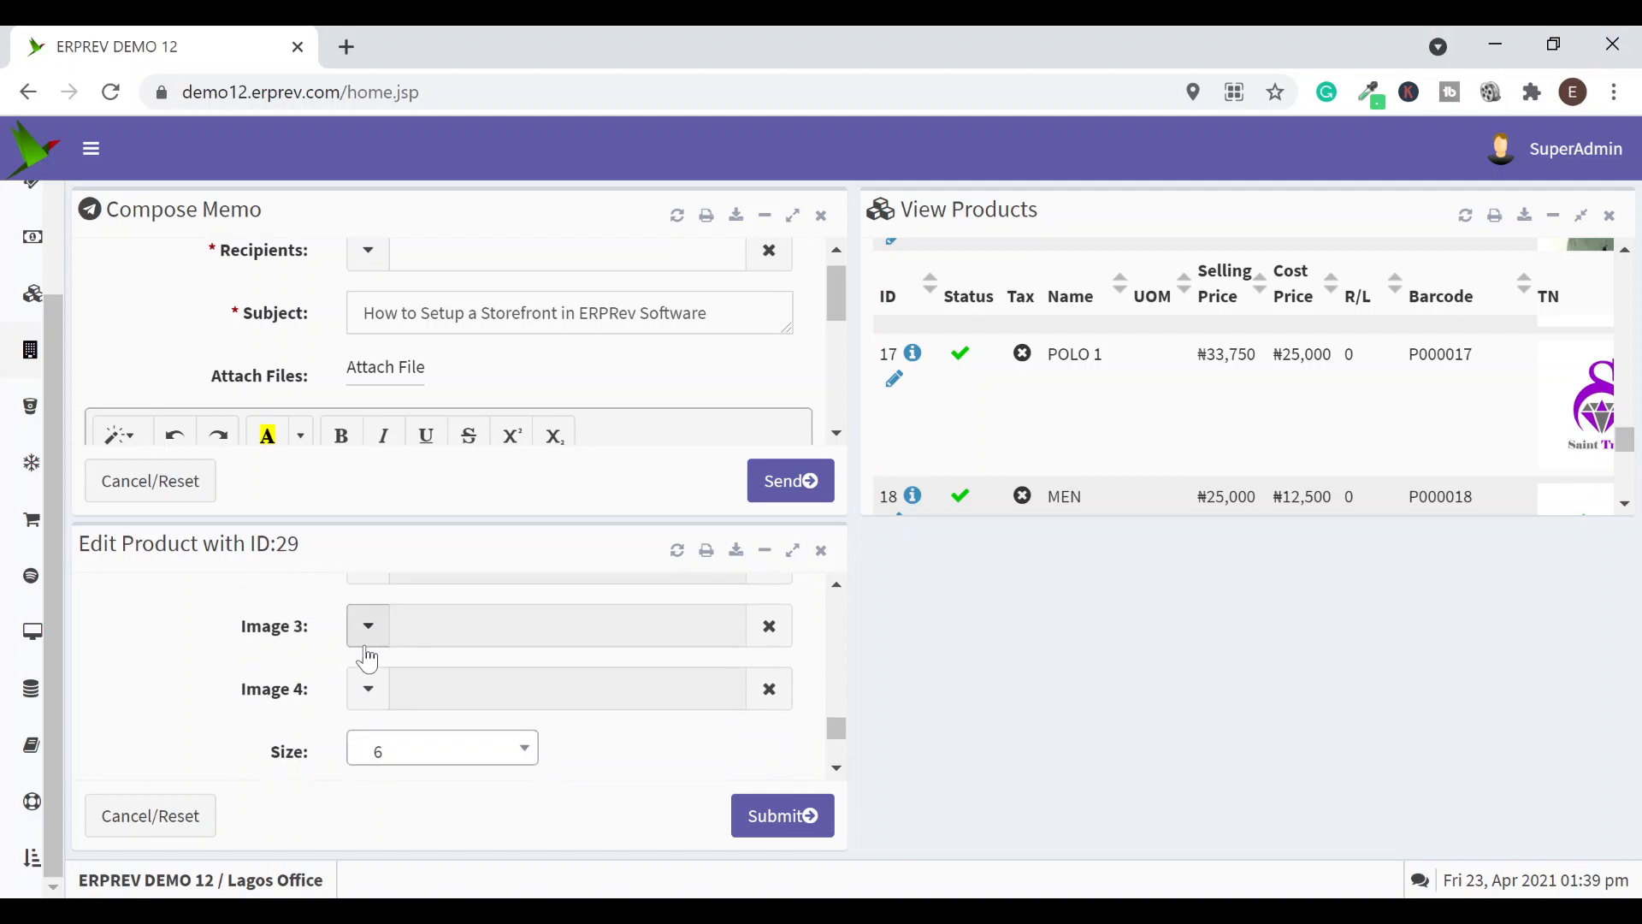
scroll(342, 632, up, 2)
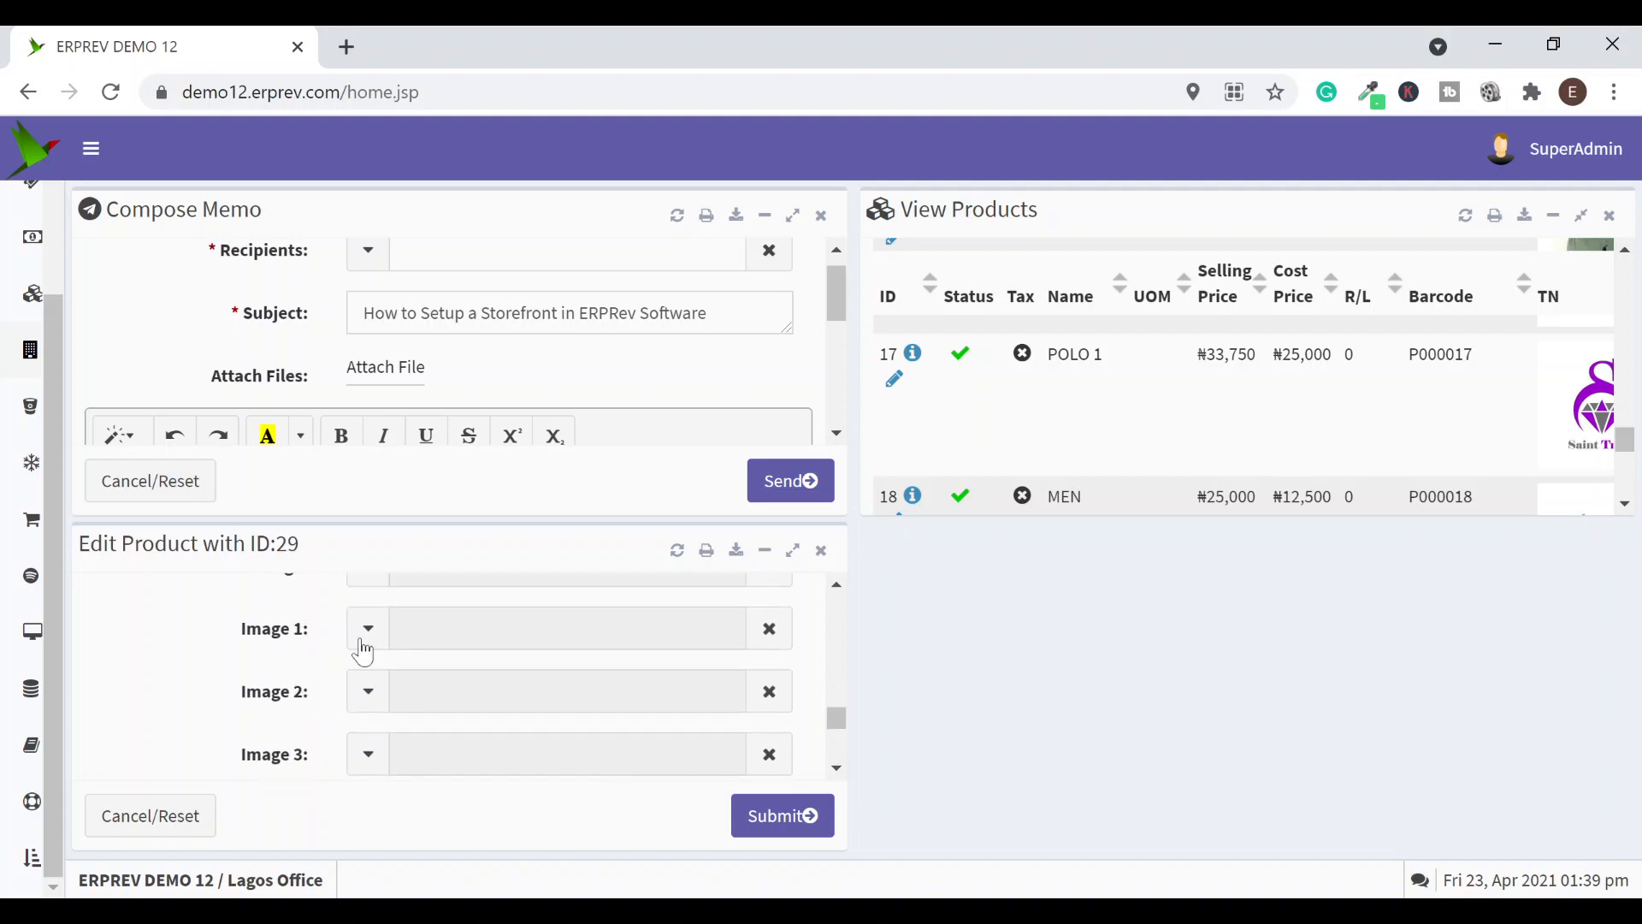
scroll(394, 714, down, 2)
scroll(425, 674, up, 3)
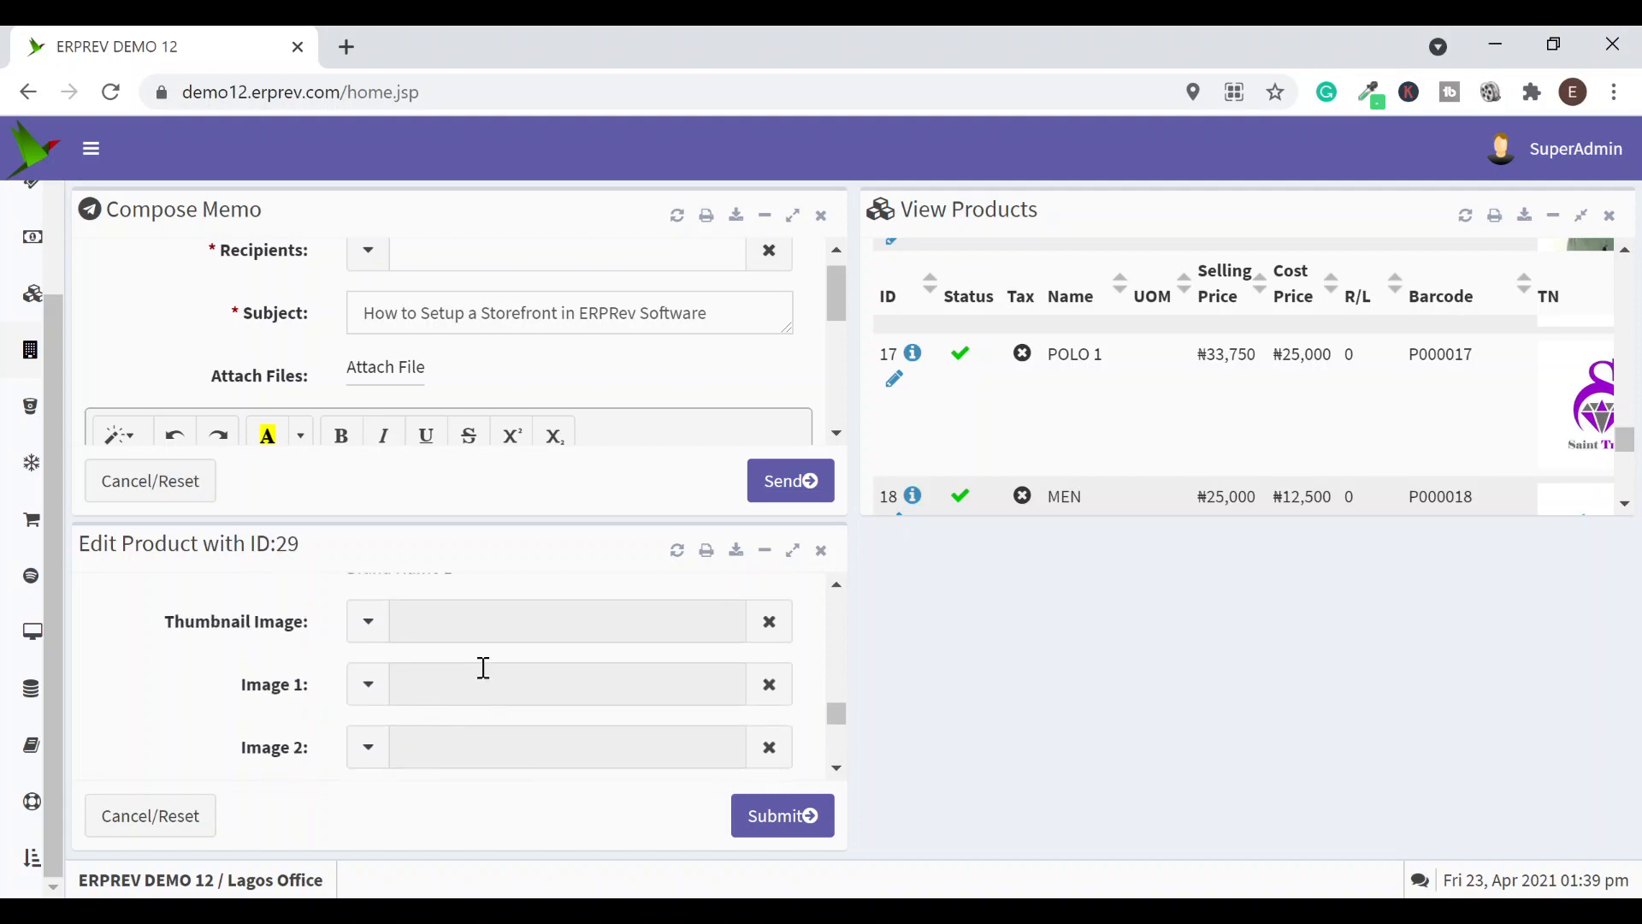
scroll(530, 679, down, 1)
scroll(427, 710, up, 3)
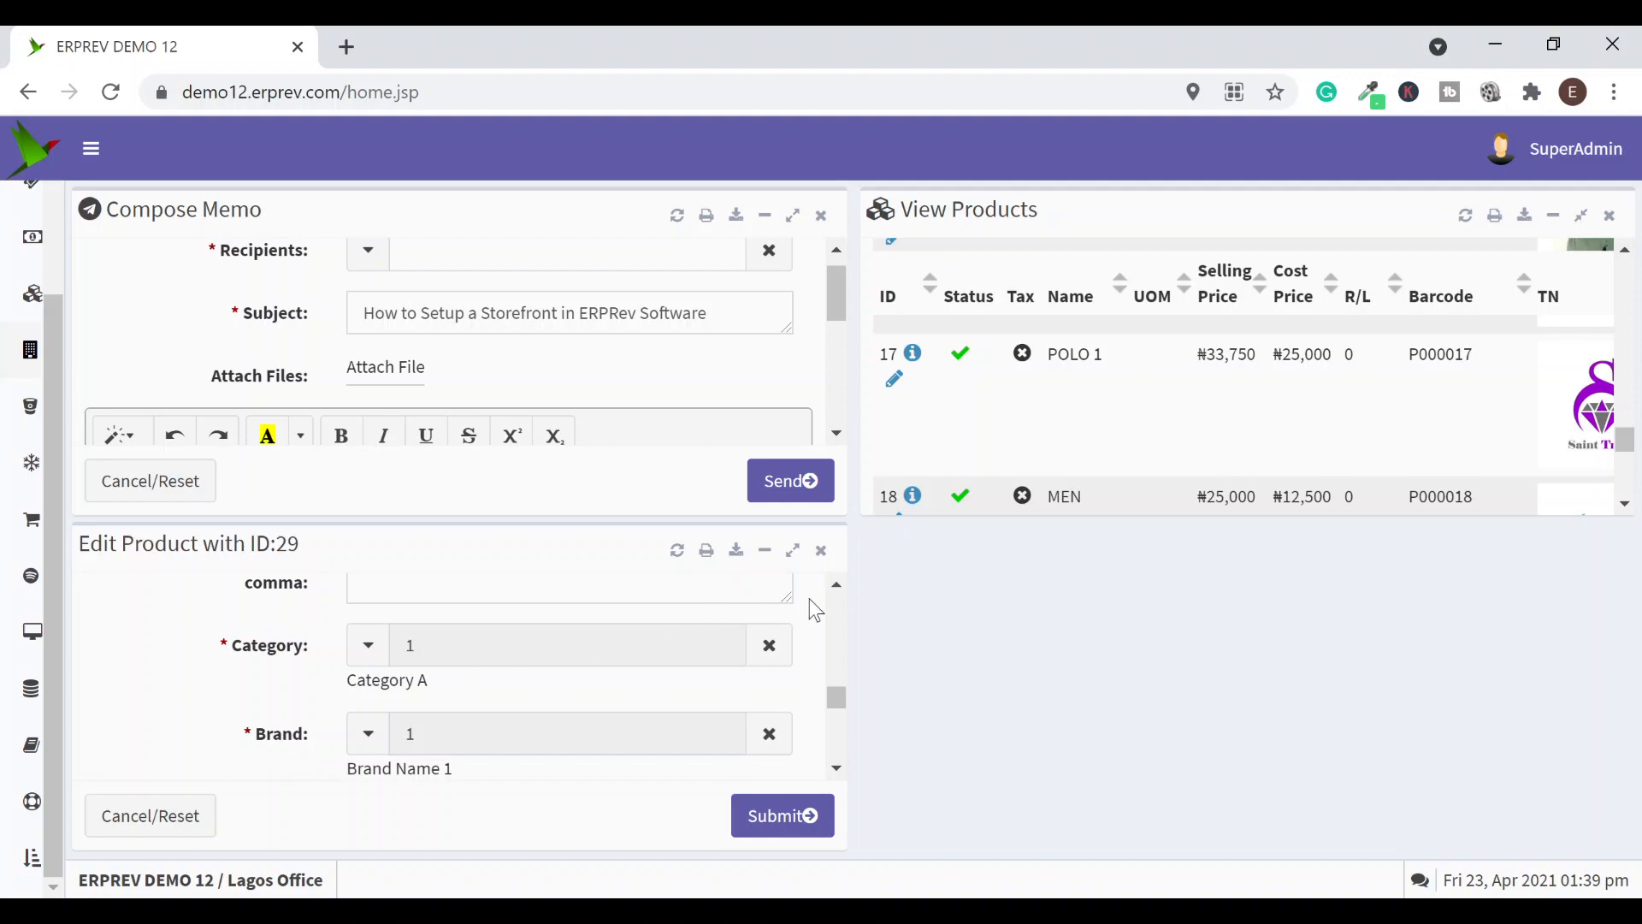
click(821, 552)
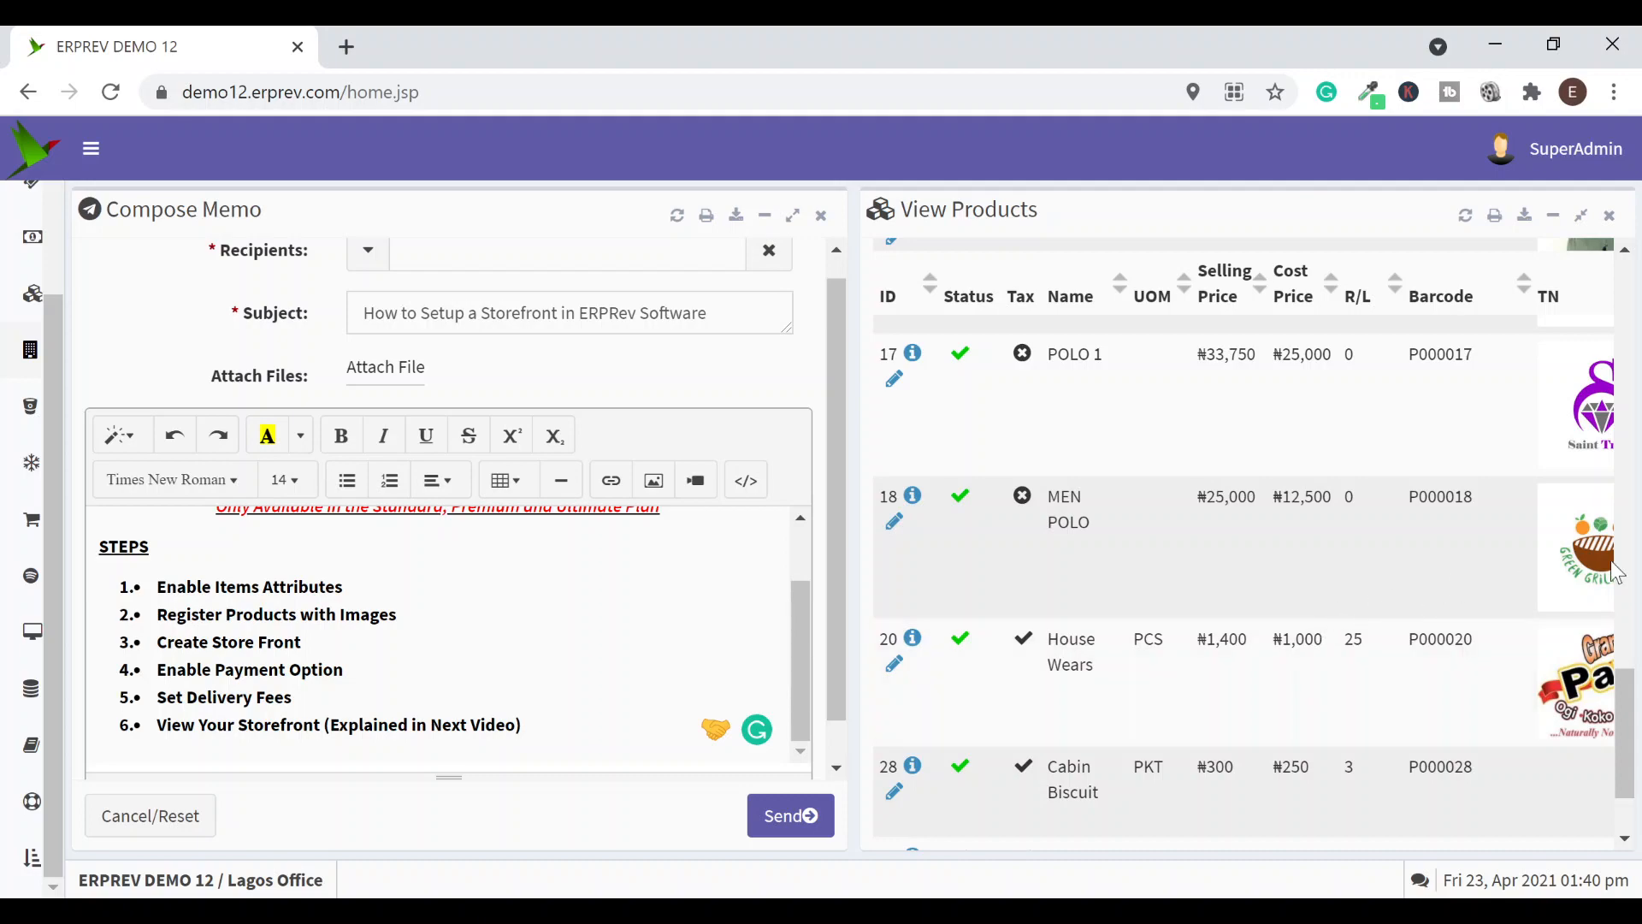
Look back through the product list's thumbnails and close the list
scroll(1428, 593, up, 5)
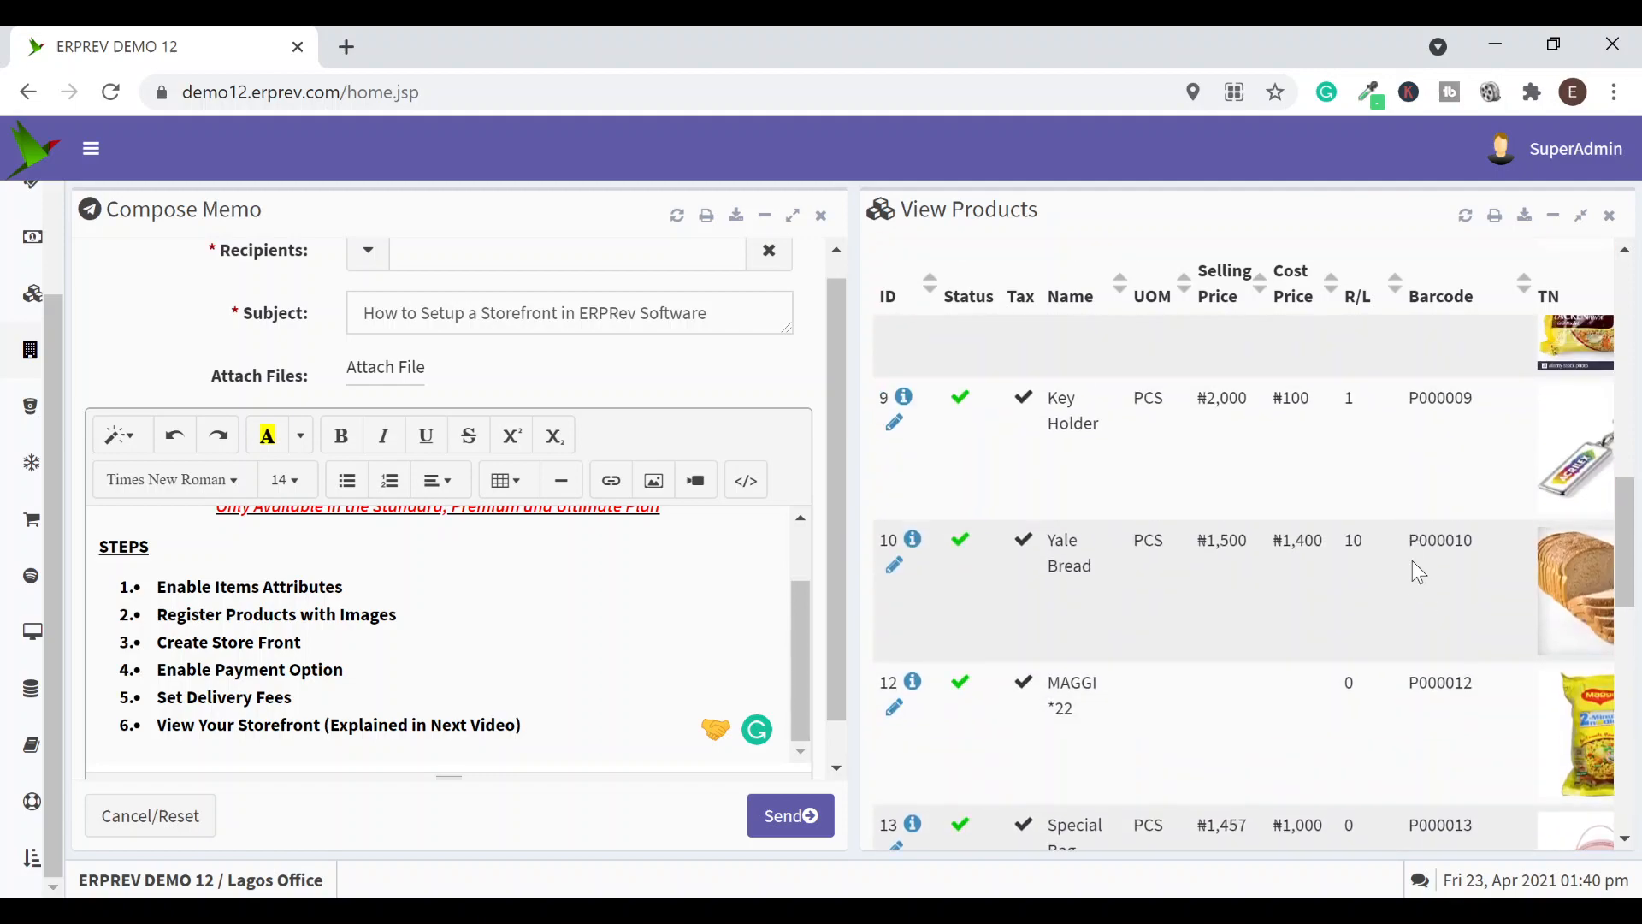
scroll(1413, 561, up, 4)
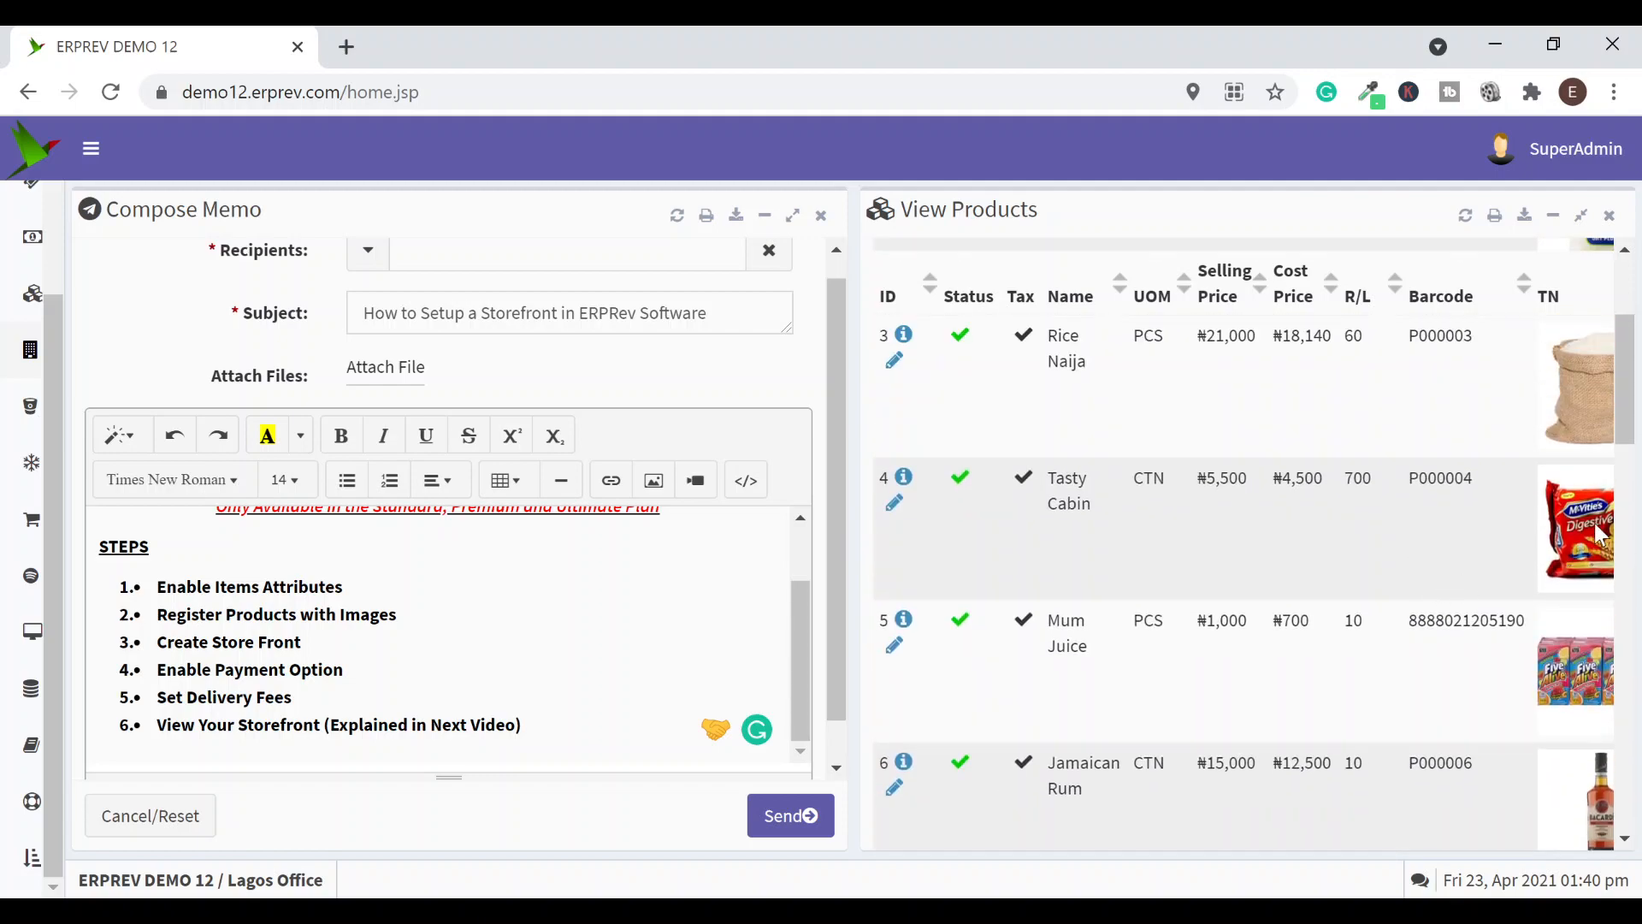
scroll(1583, 556, up, 2)
scroll(1565, 598, down, 3)
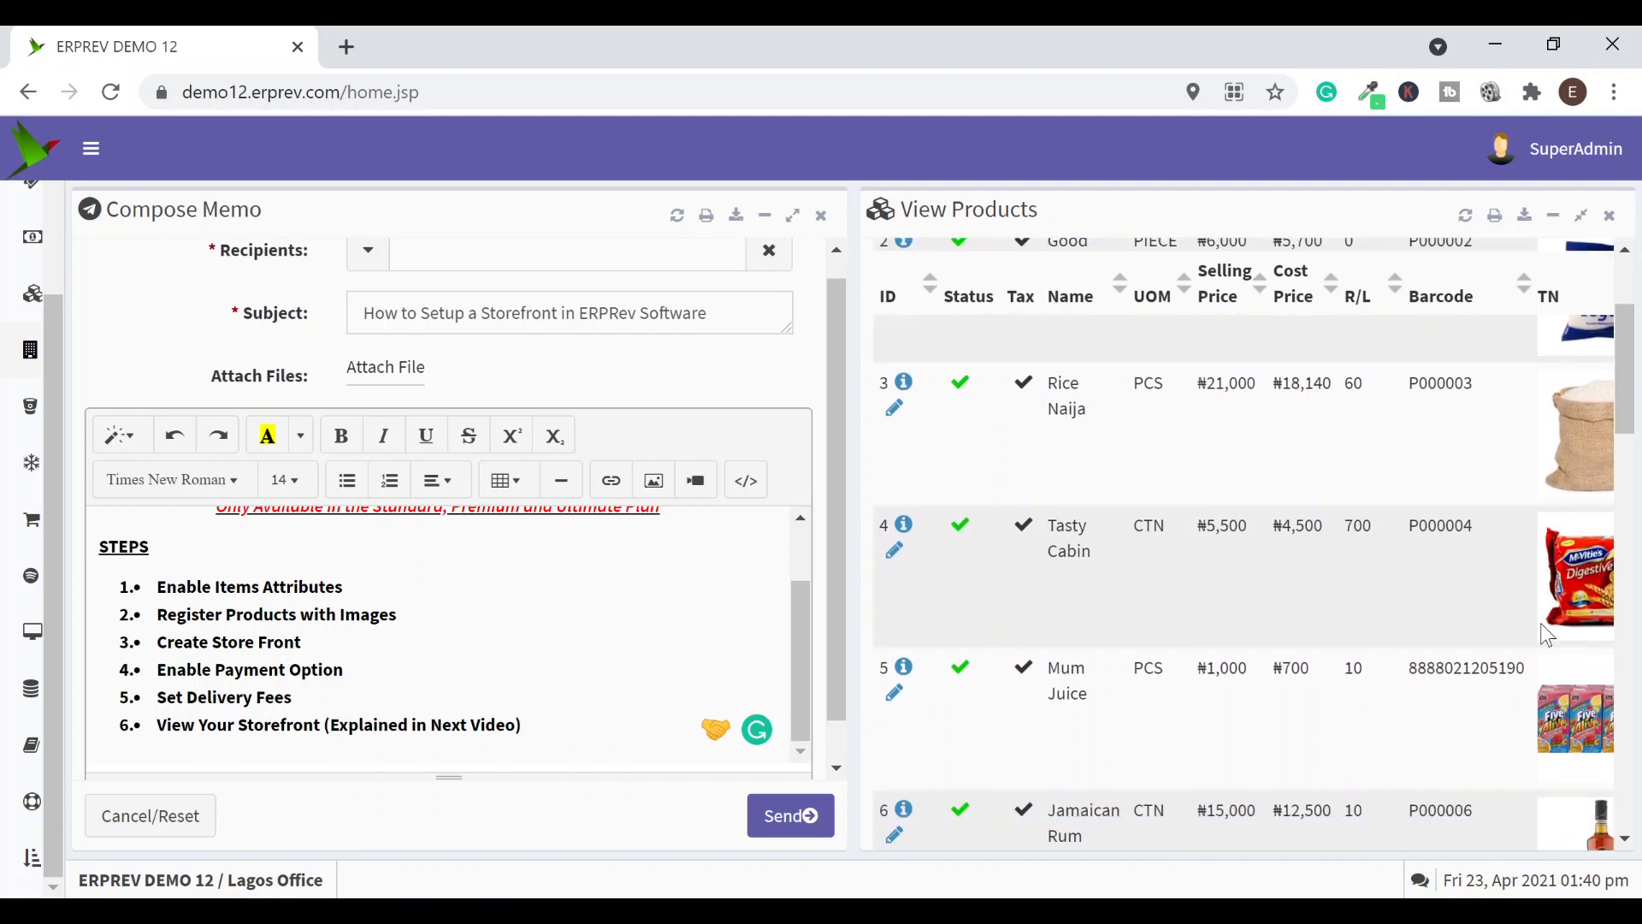
scroll(1582, 402, up, 5)
click(1609, 215)
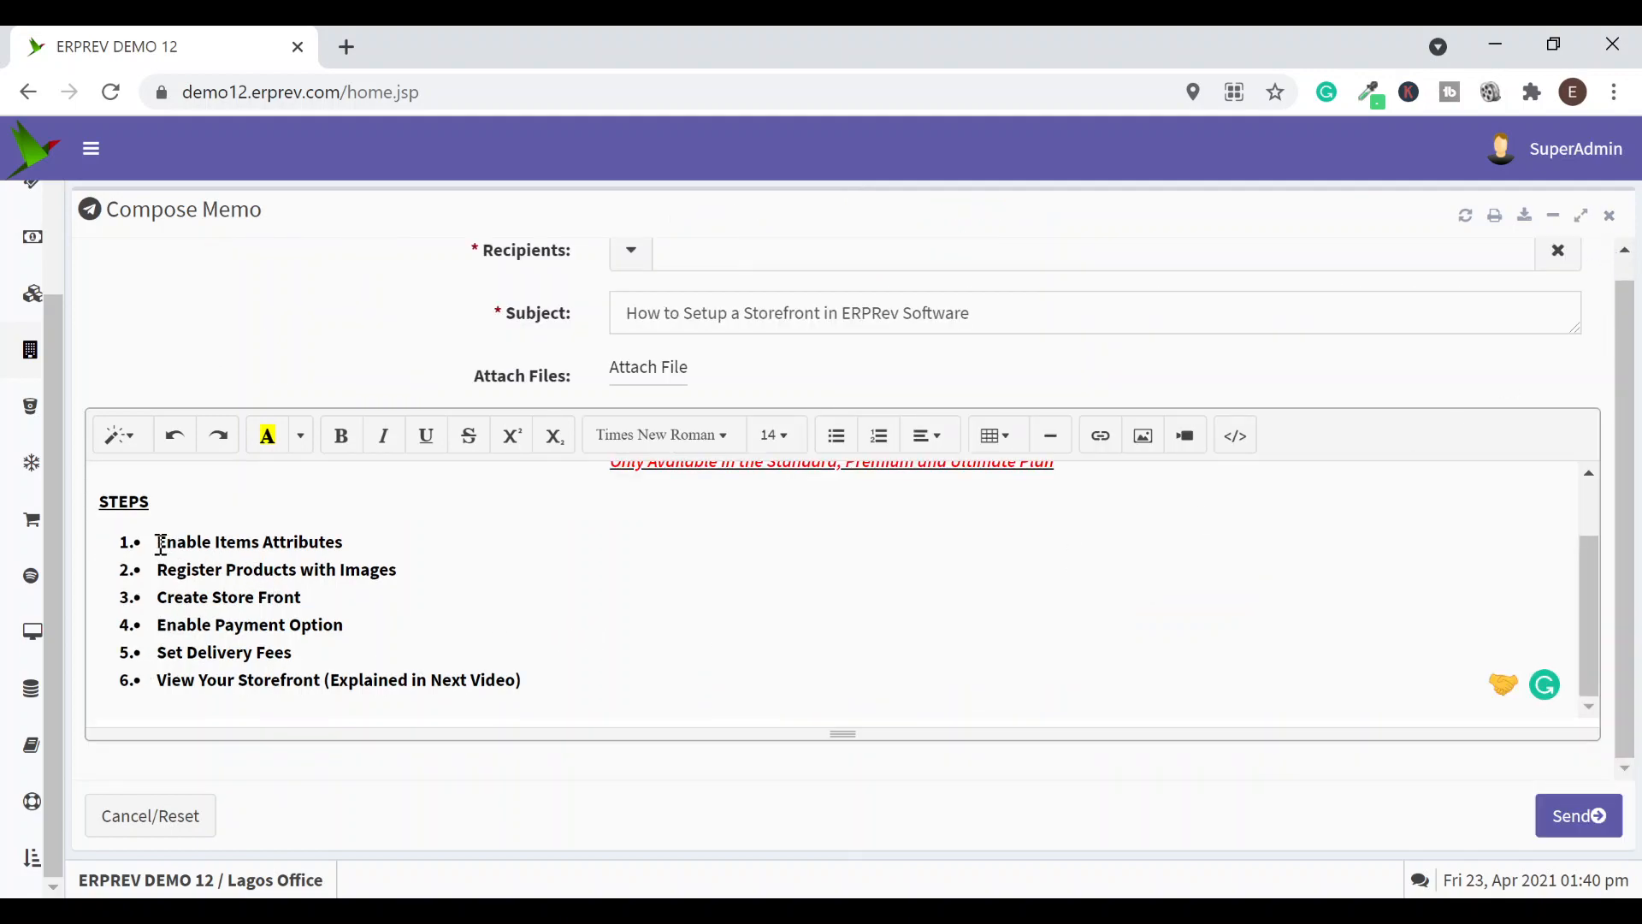
Highlight the step "Register Products with Images" in the memo
drag(160, 556, 404, 553)
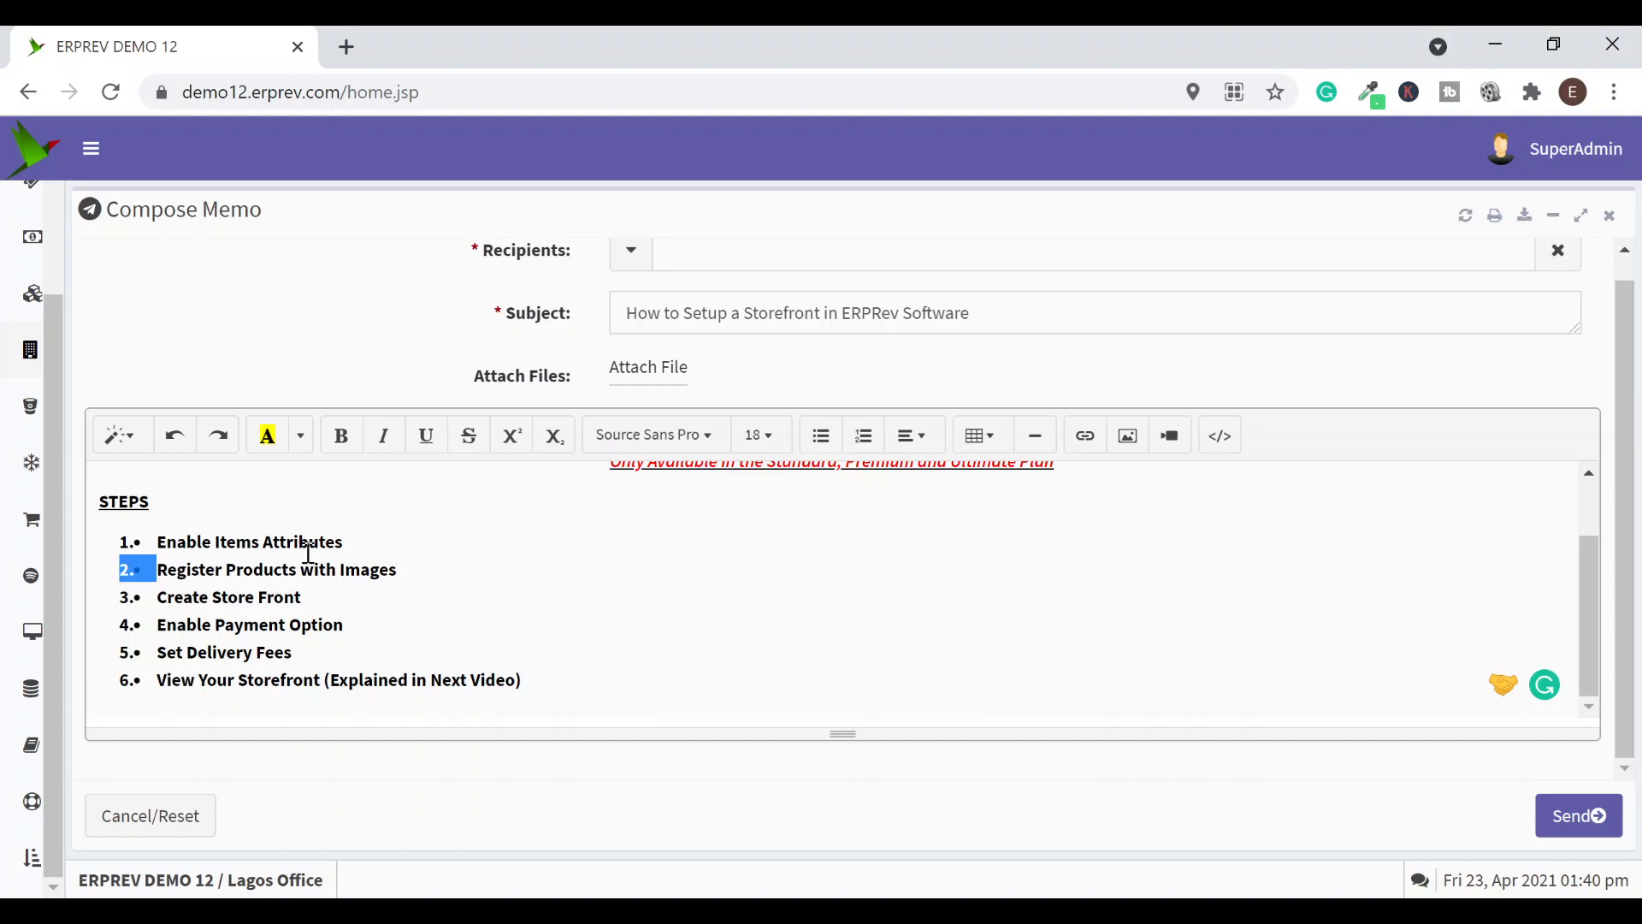
click(149, 569)
mouse_move(154, 570)
mouse_down()
mouse_move(364, 553)
mouse_move(423, 555)
mouse_move(421, 568)
mouse_up()
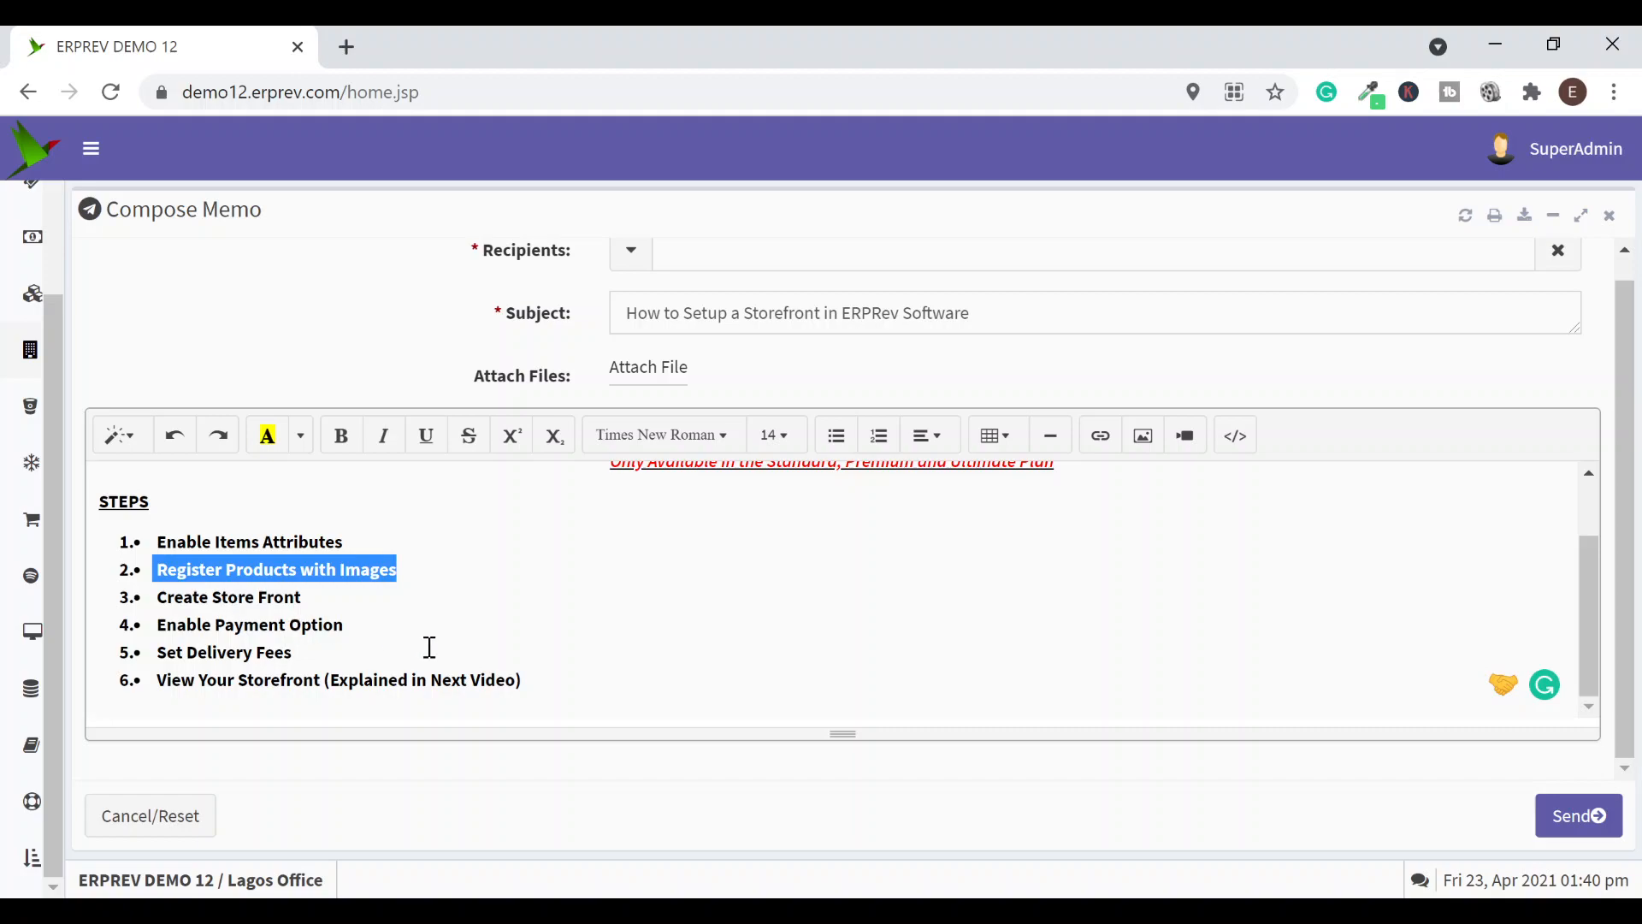
Open the form for creating a new store-front in the sales module
mouse_move(11, 722)
scroll(14, 710, down, 5)
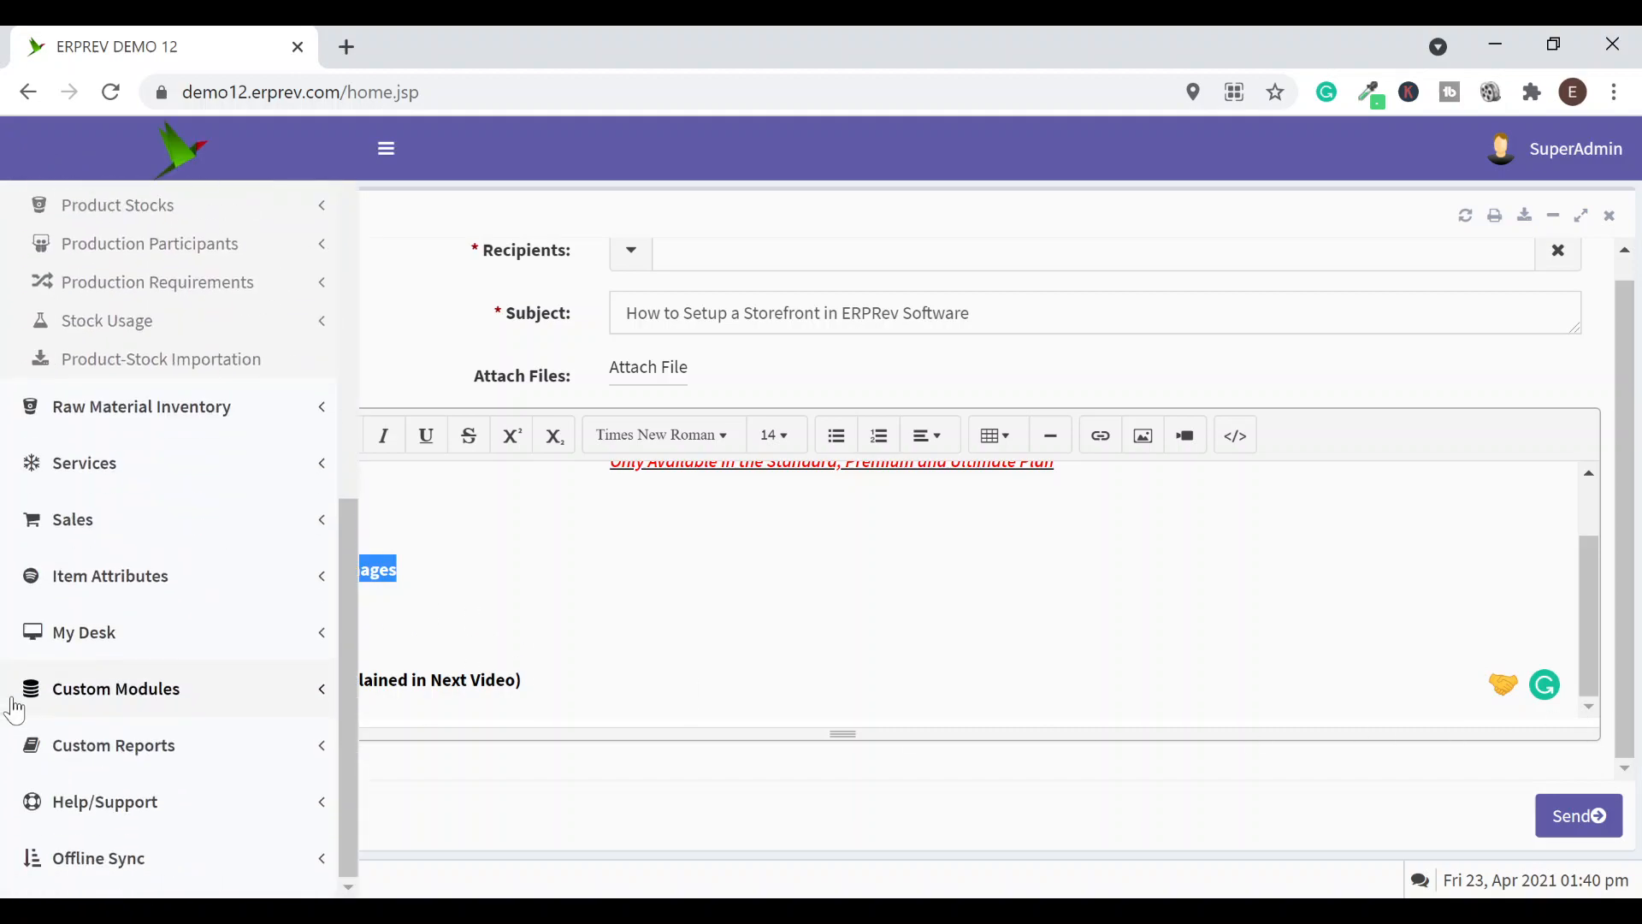
click(44, 523)
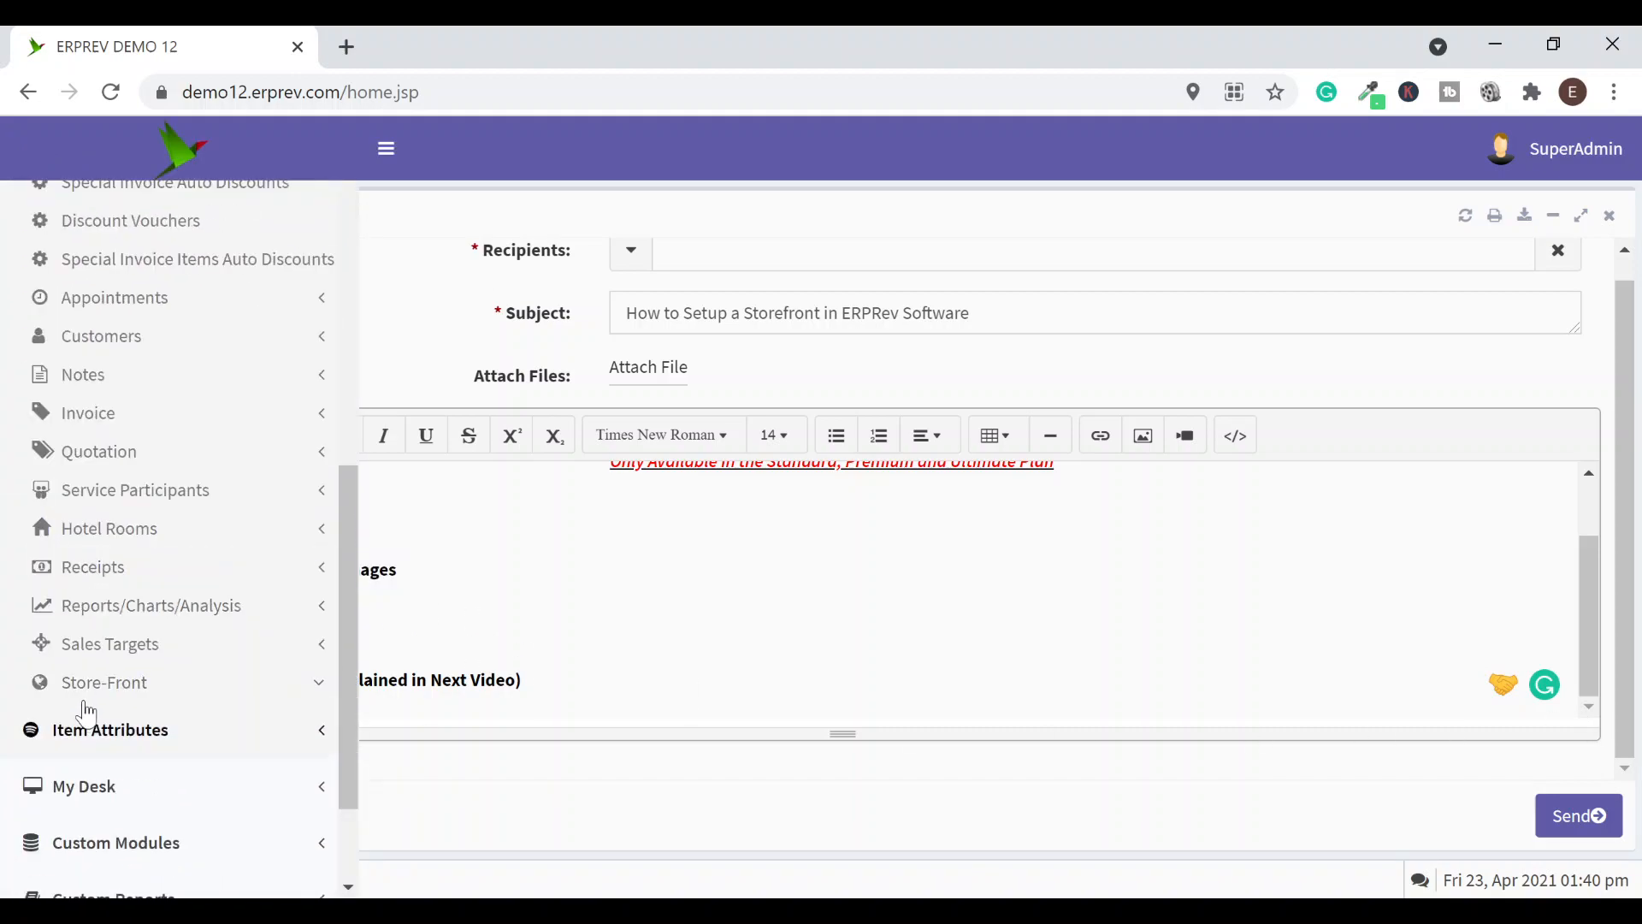
click(97, 681)
scroll(98, 697, down, 2)
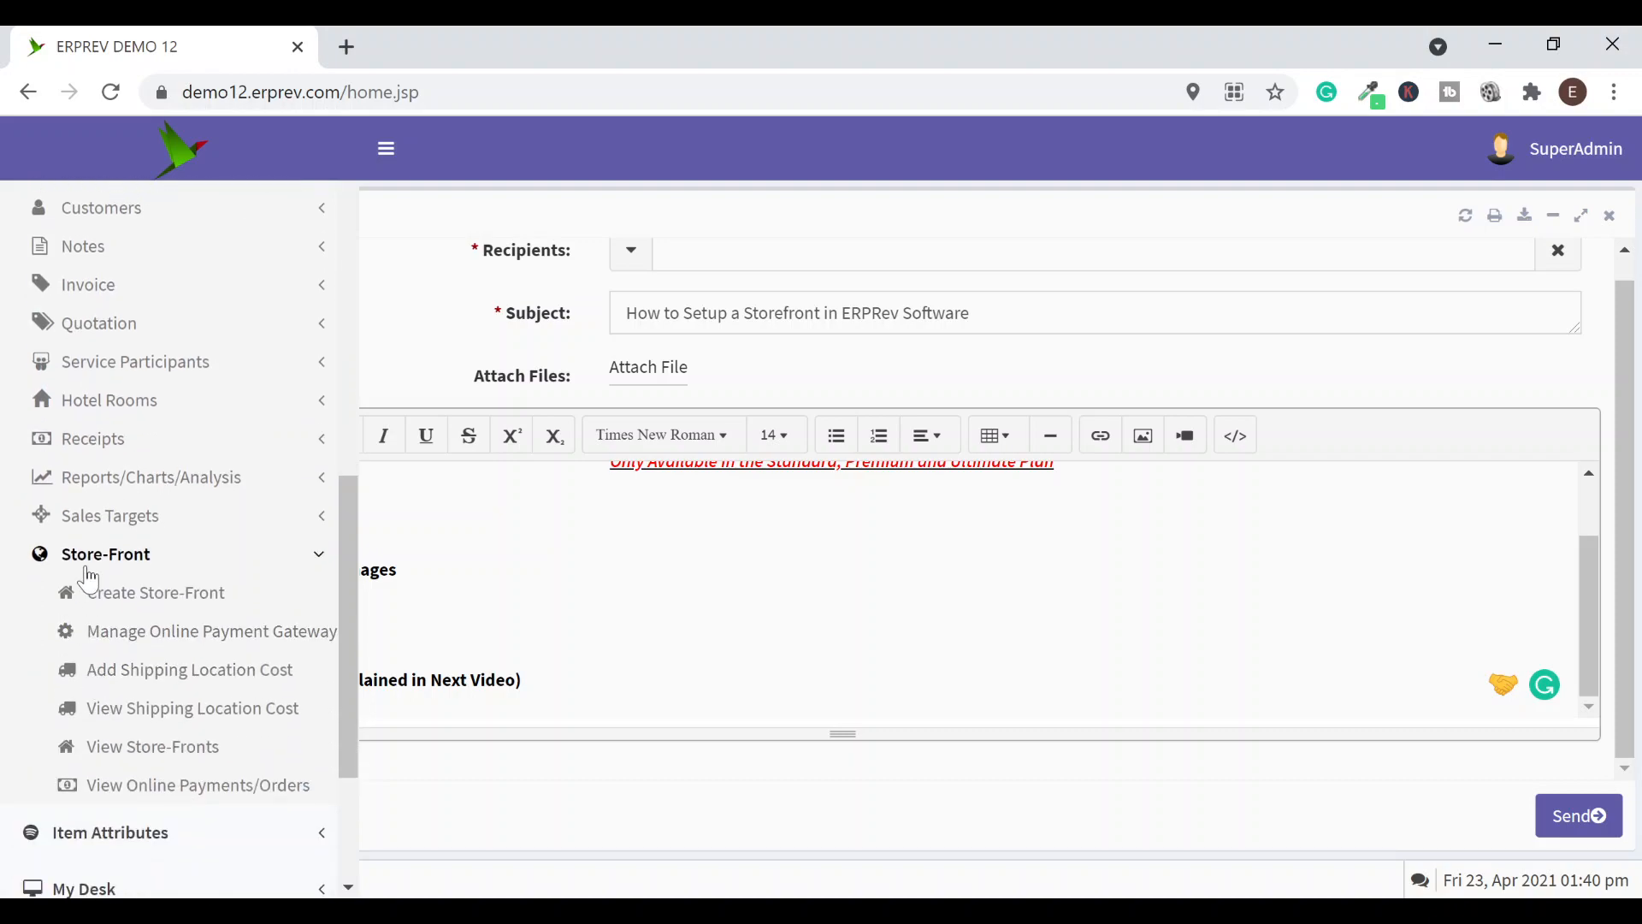
click(119, 601)
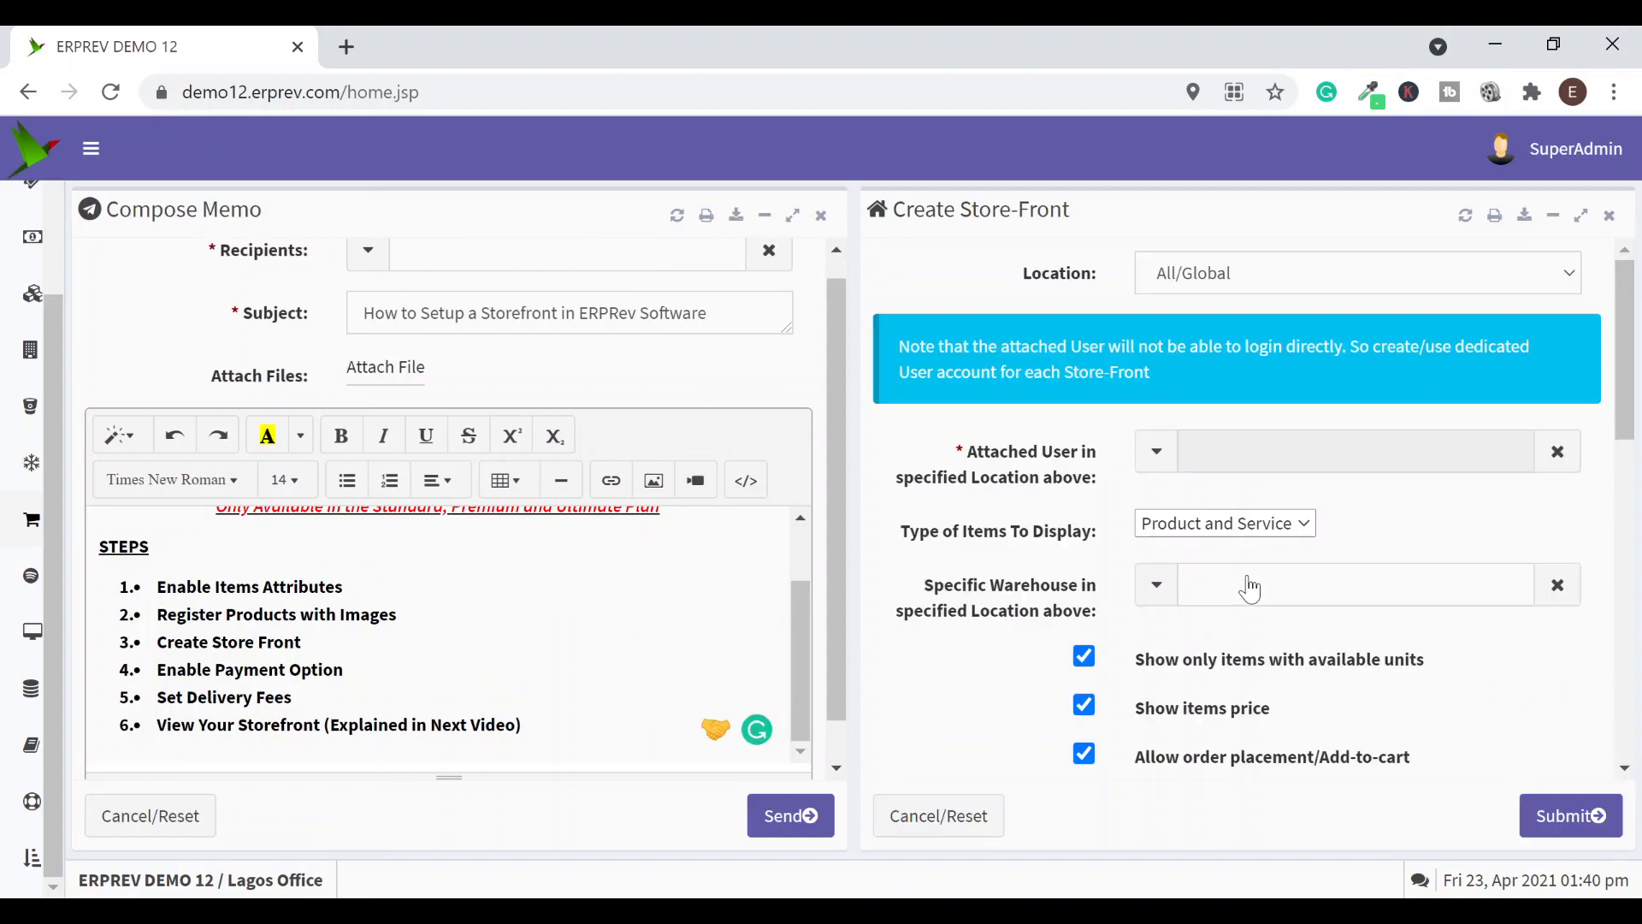
Set the new store-front's location to Lagos Office and attach the sales rep with user ID 5
click(1581, 215)
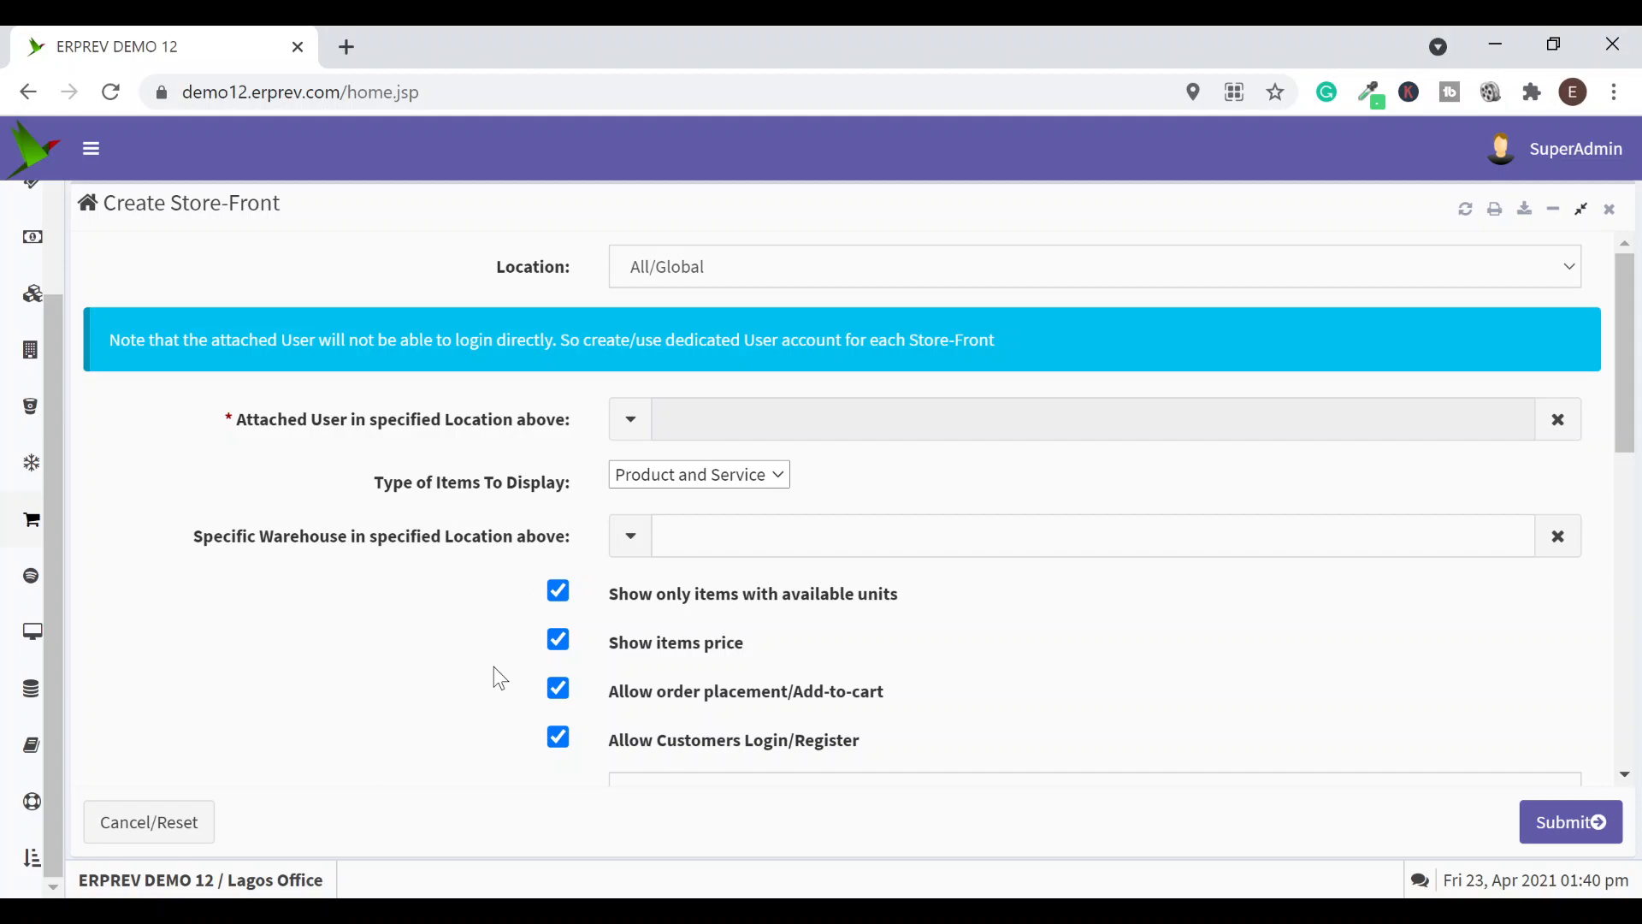
click(636, 279)
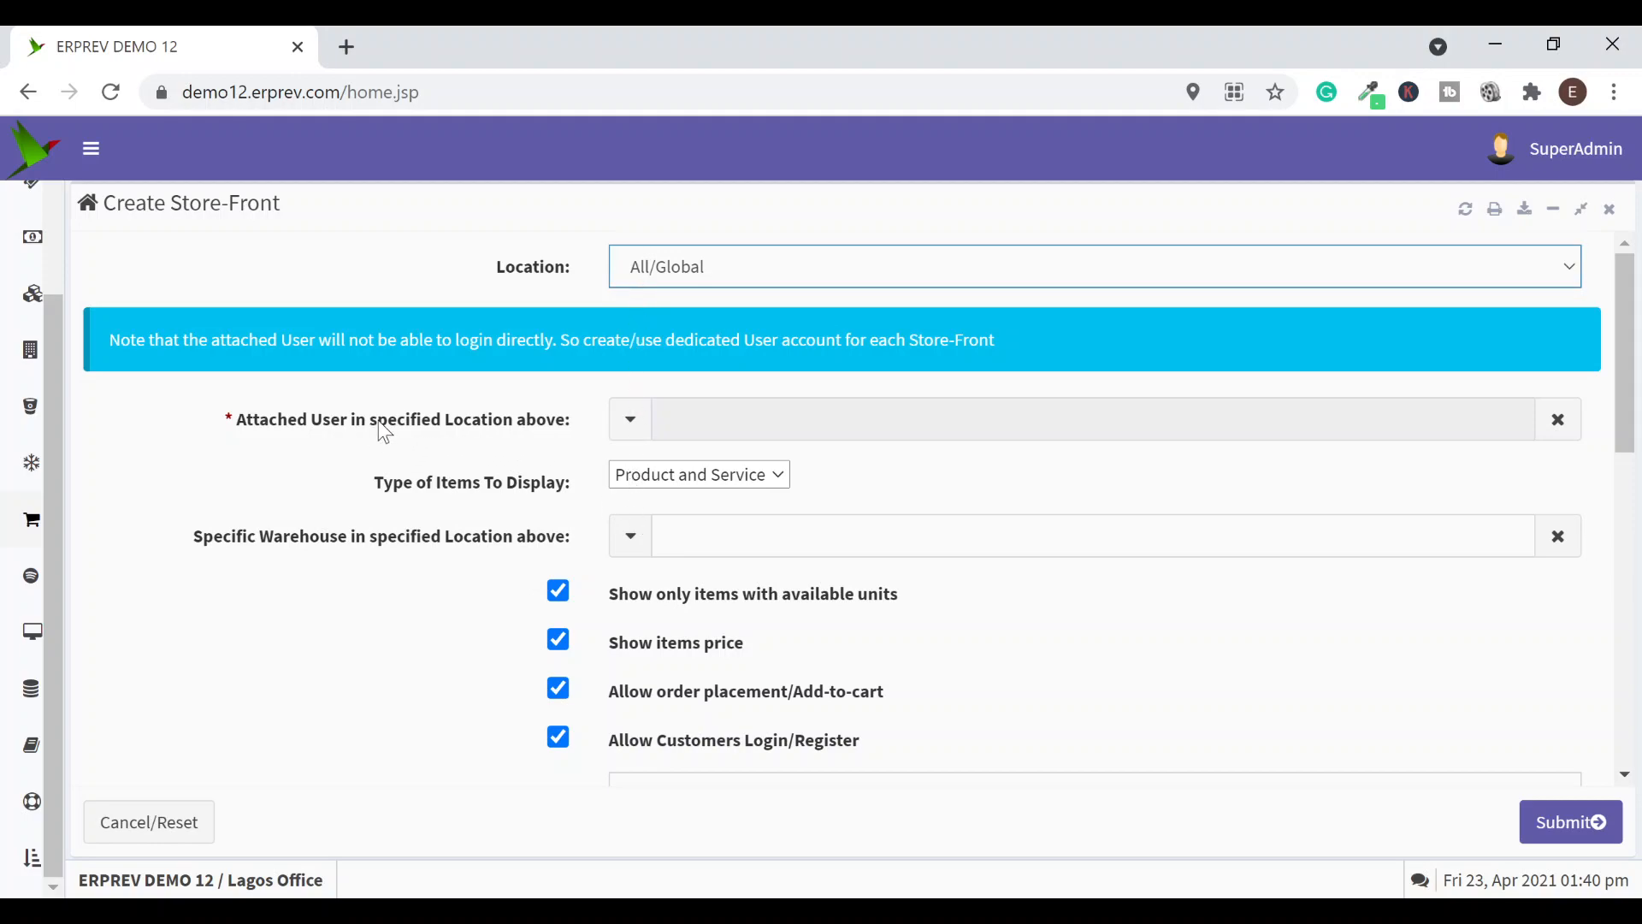
click(669, 352)
drag(107, 340, 1046, 335)
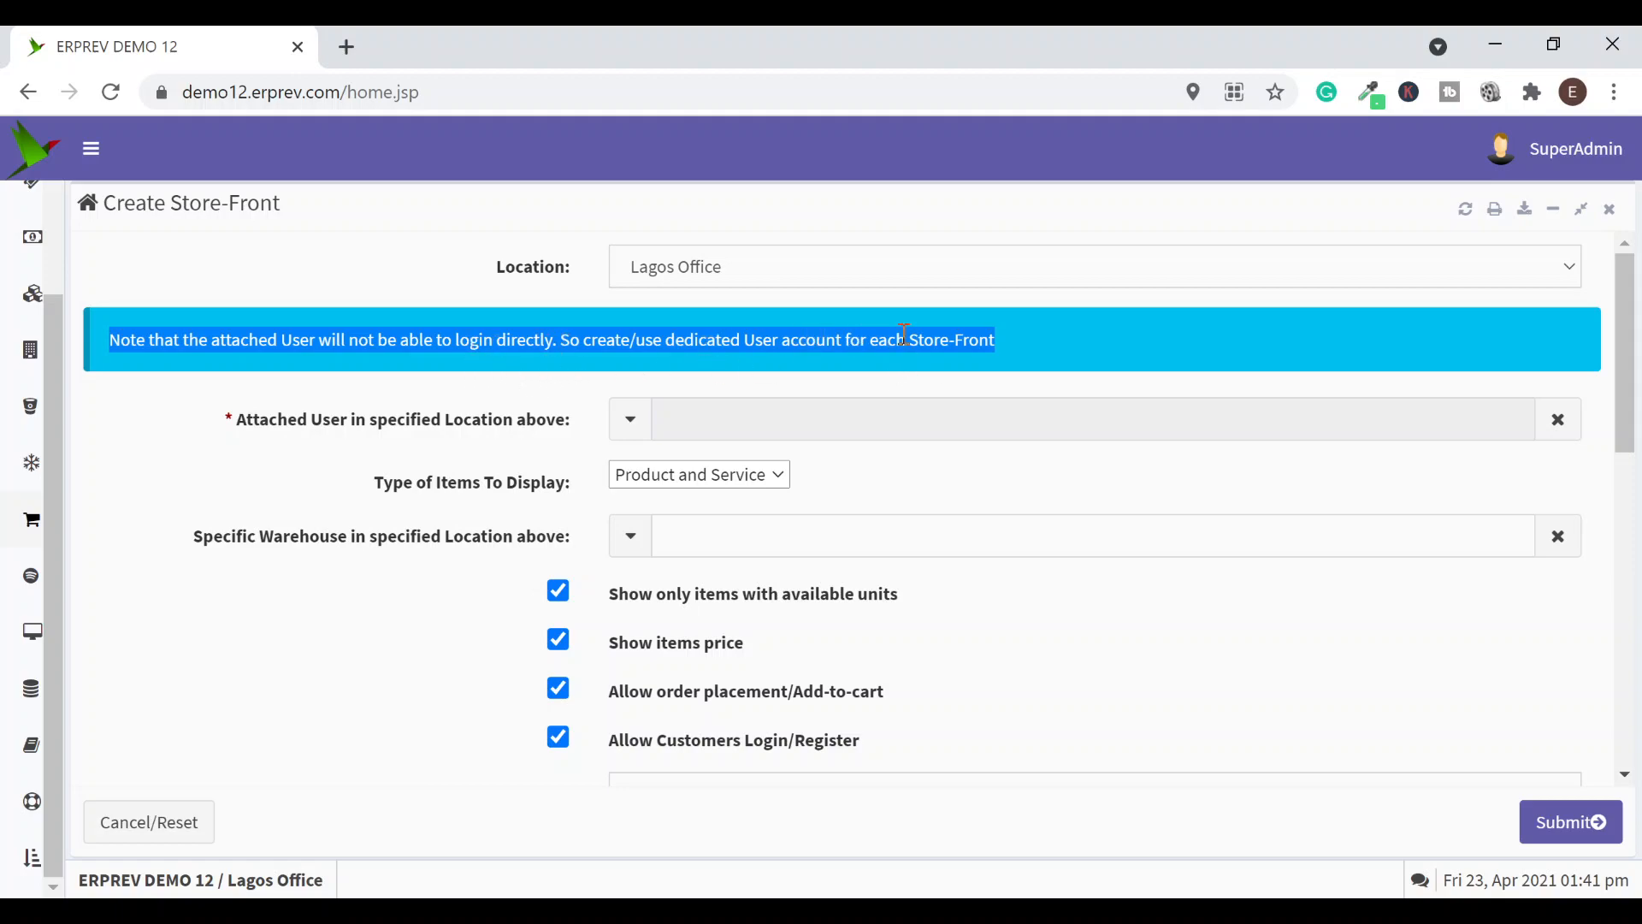
click(802, 419)
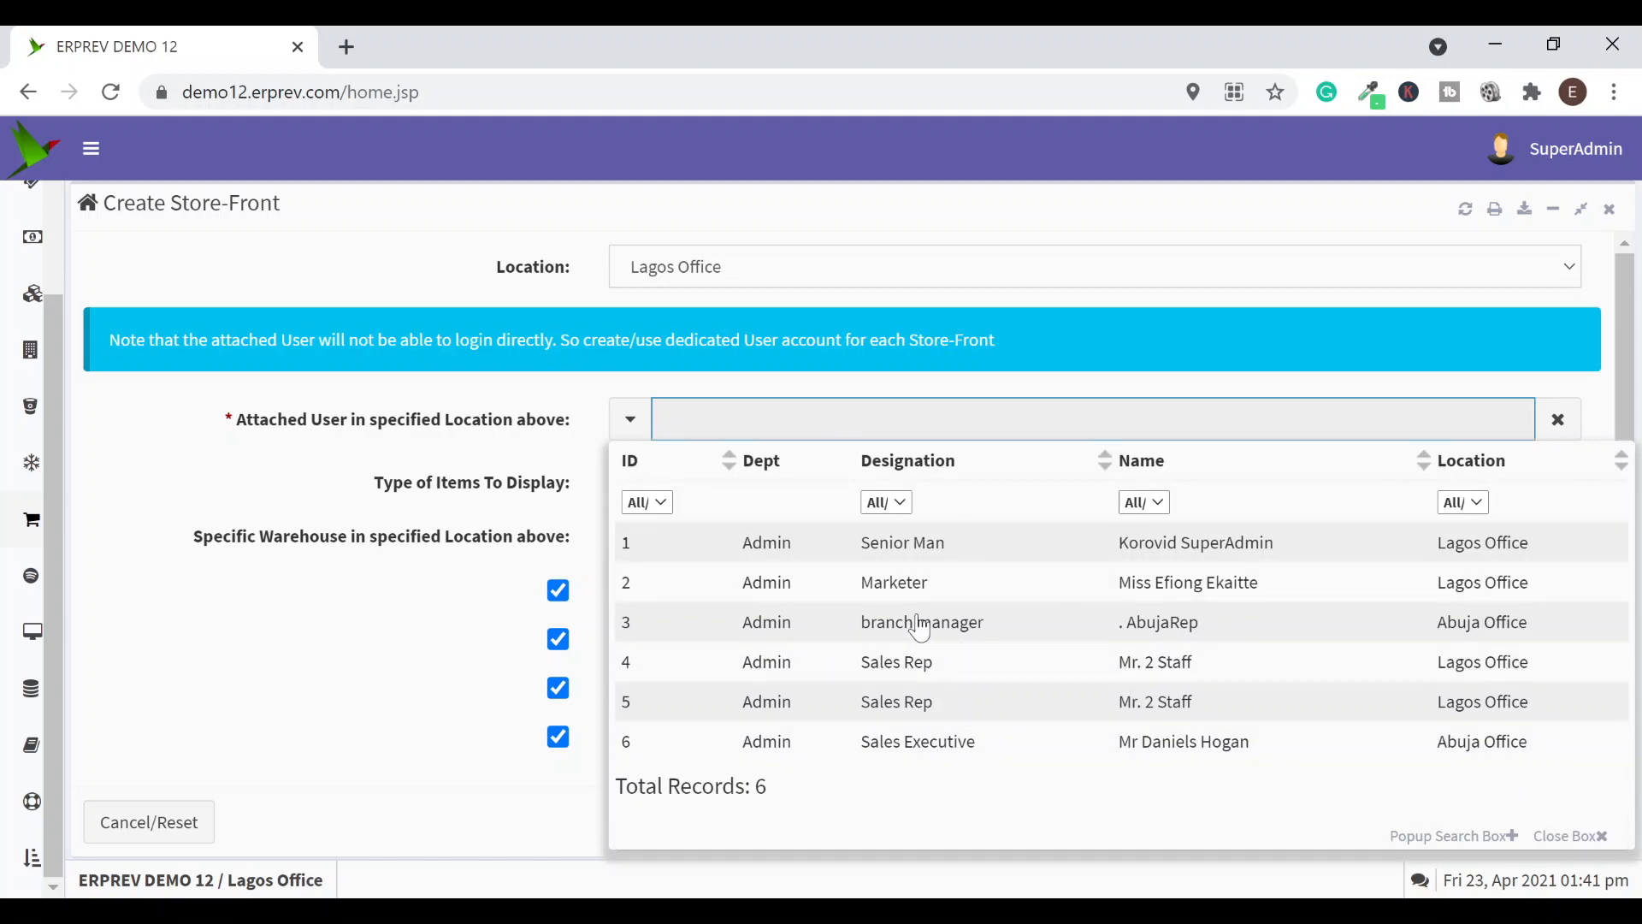
click(910, 708)
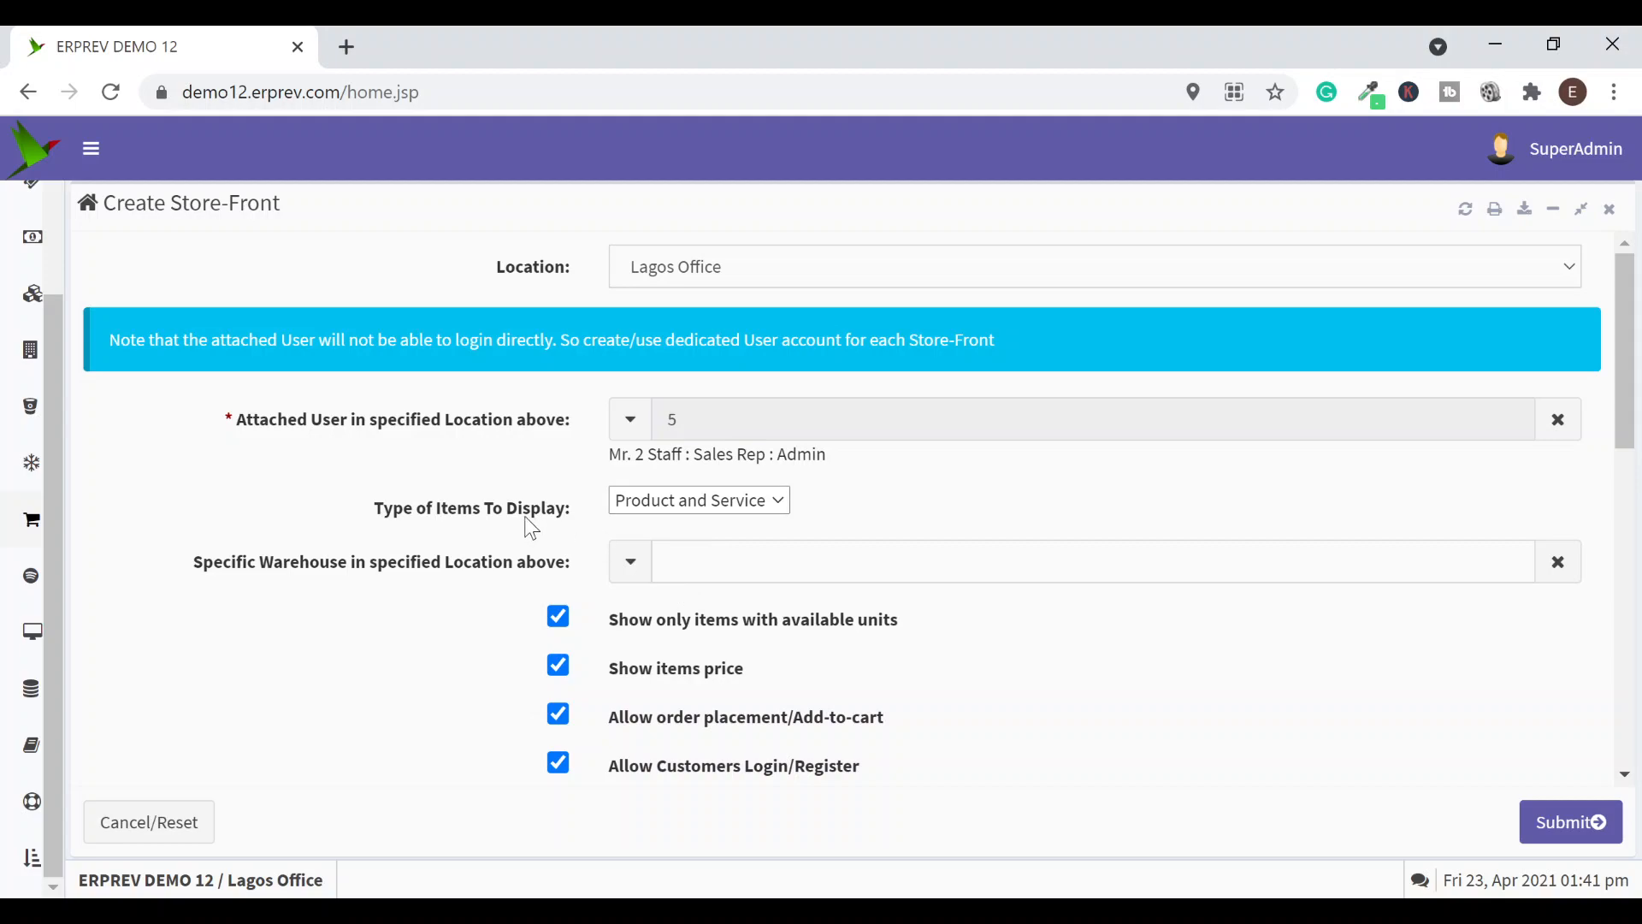
Examine the warehouses available for the store-front and close the list without selecting one
scroll(587, 513, down, 2)
scroll(479, 573, up, 2)
click(821, 581)
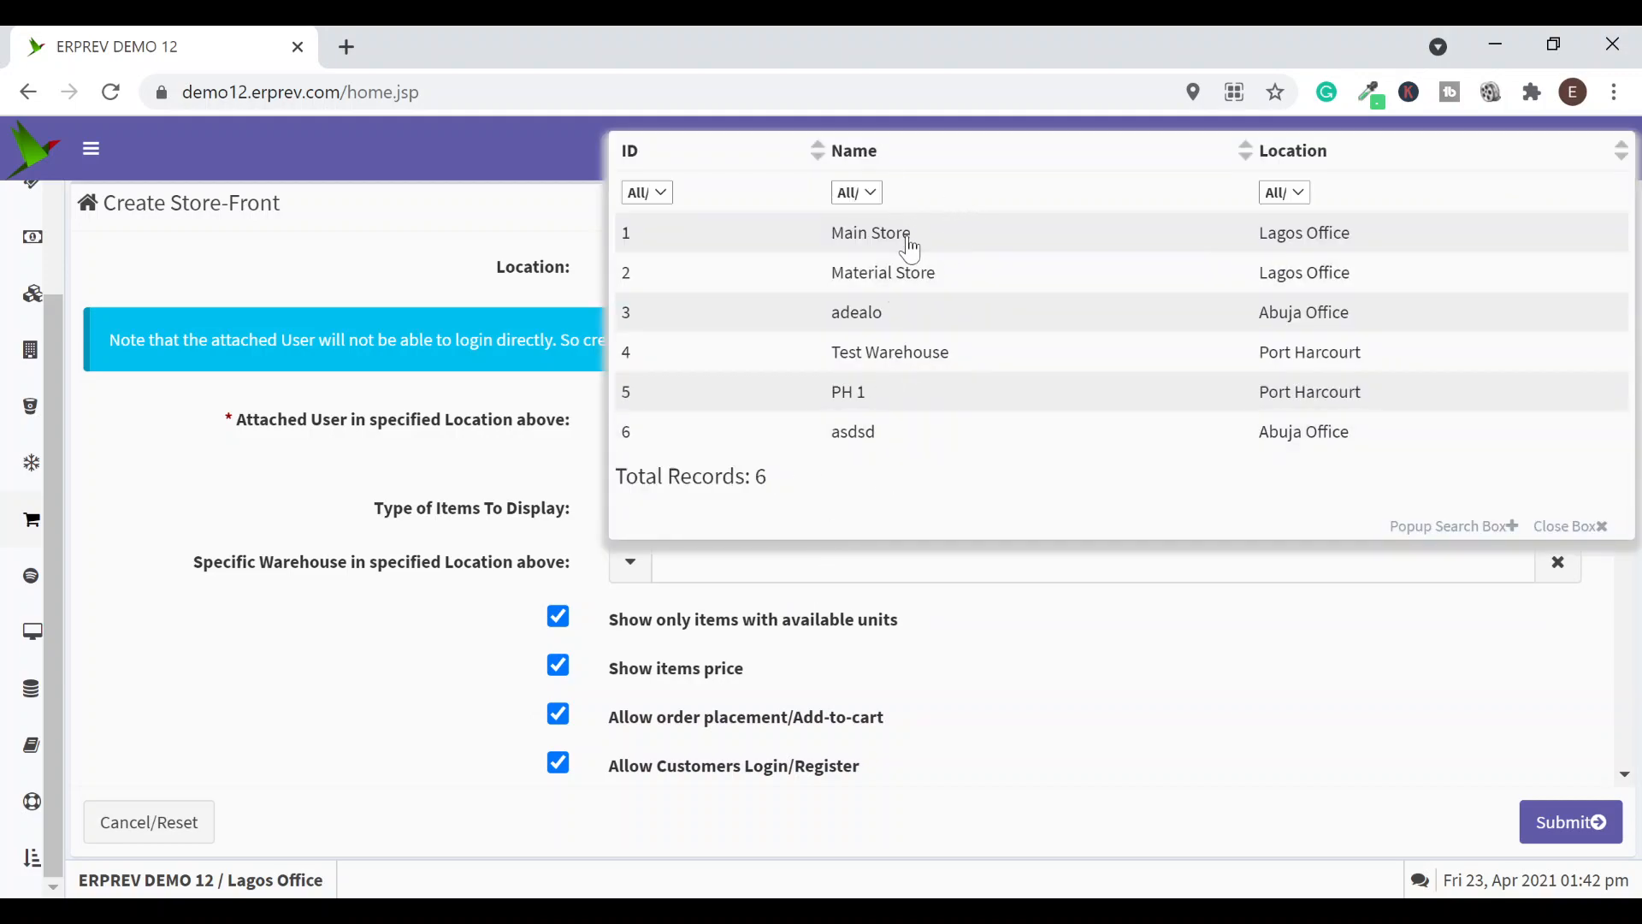
click(329, 554)
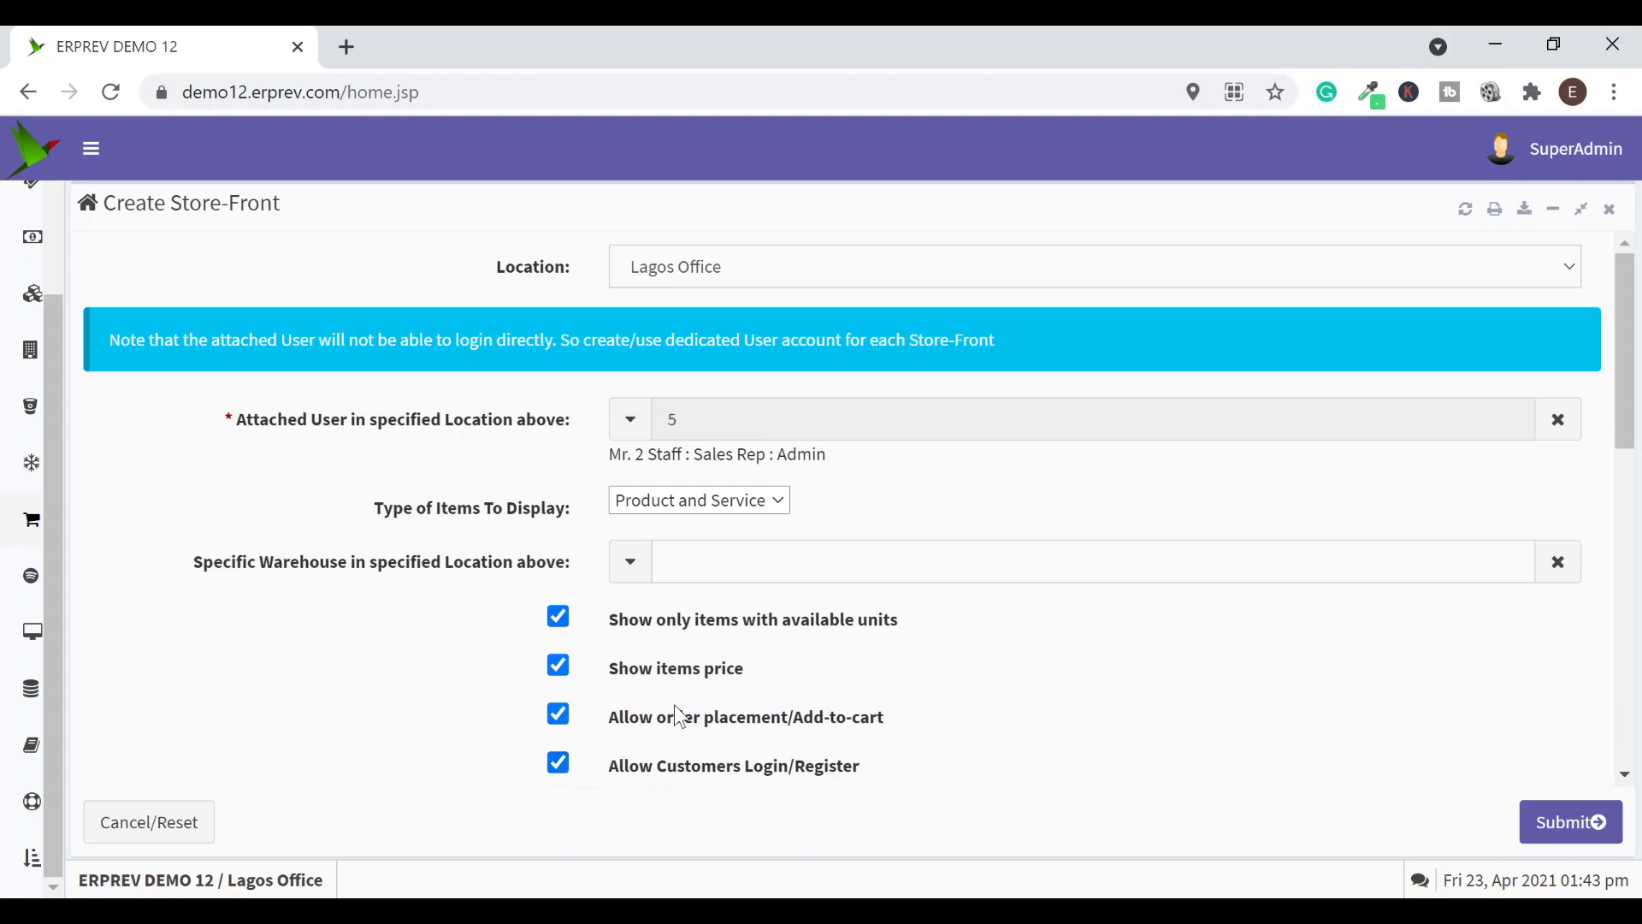
Set the number of items to show per page to 54 and the store template to T-1
scroll(1009, 692, down, 3)
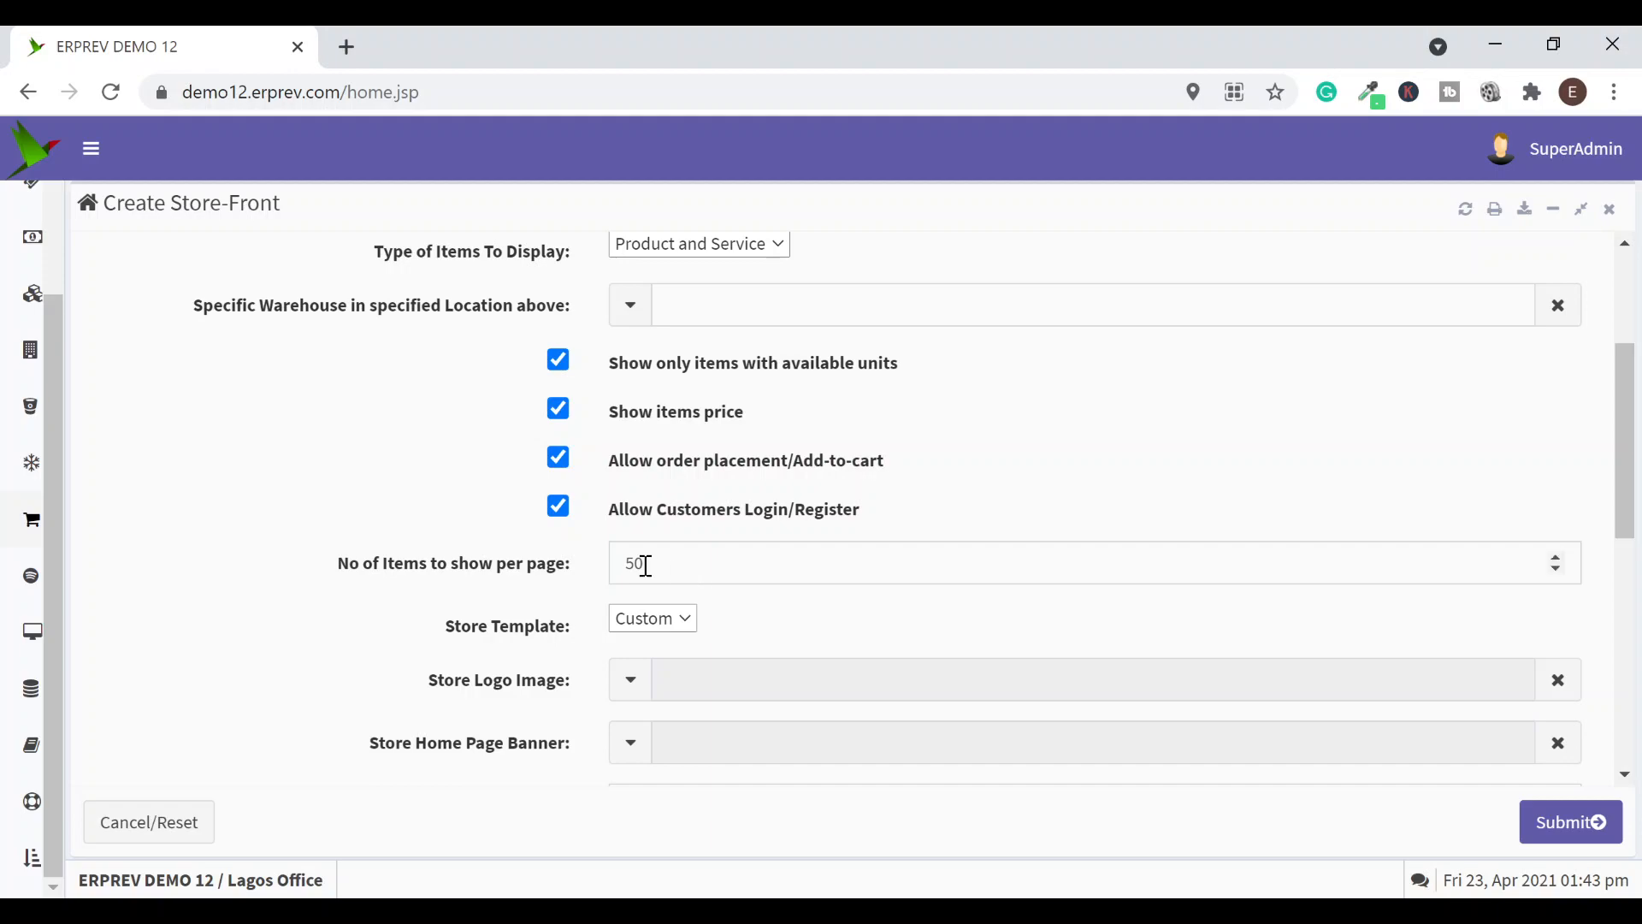
drag(646, 563, 597, 567)
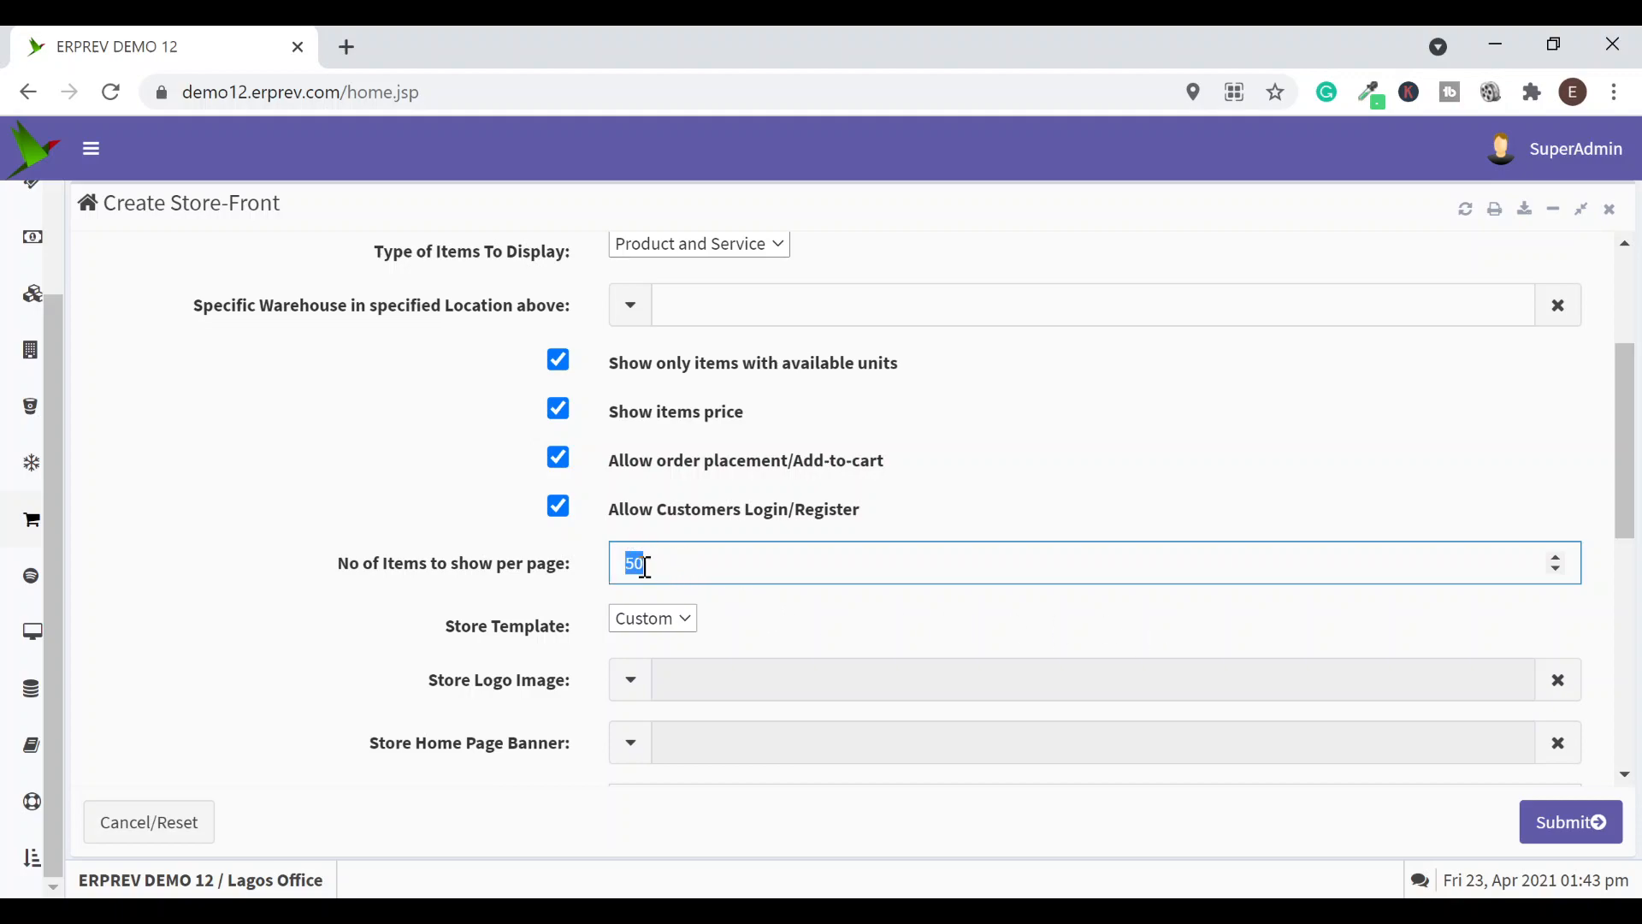
text(54)
click(681, 620)
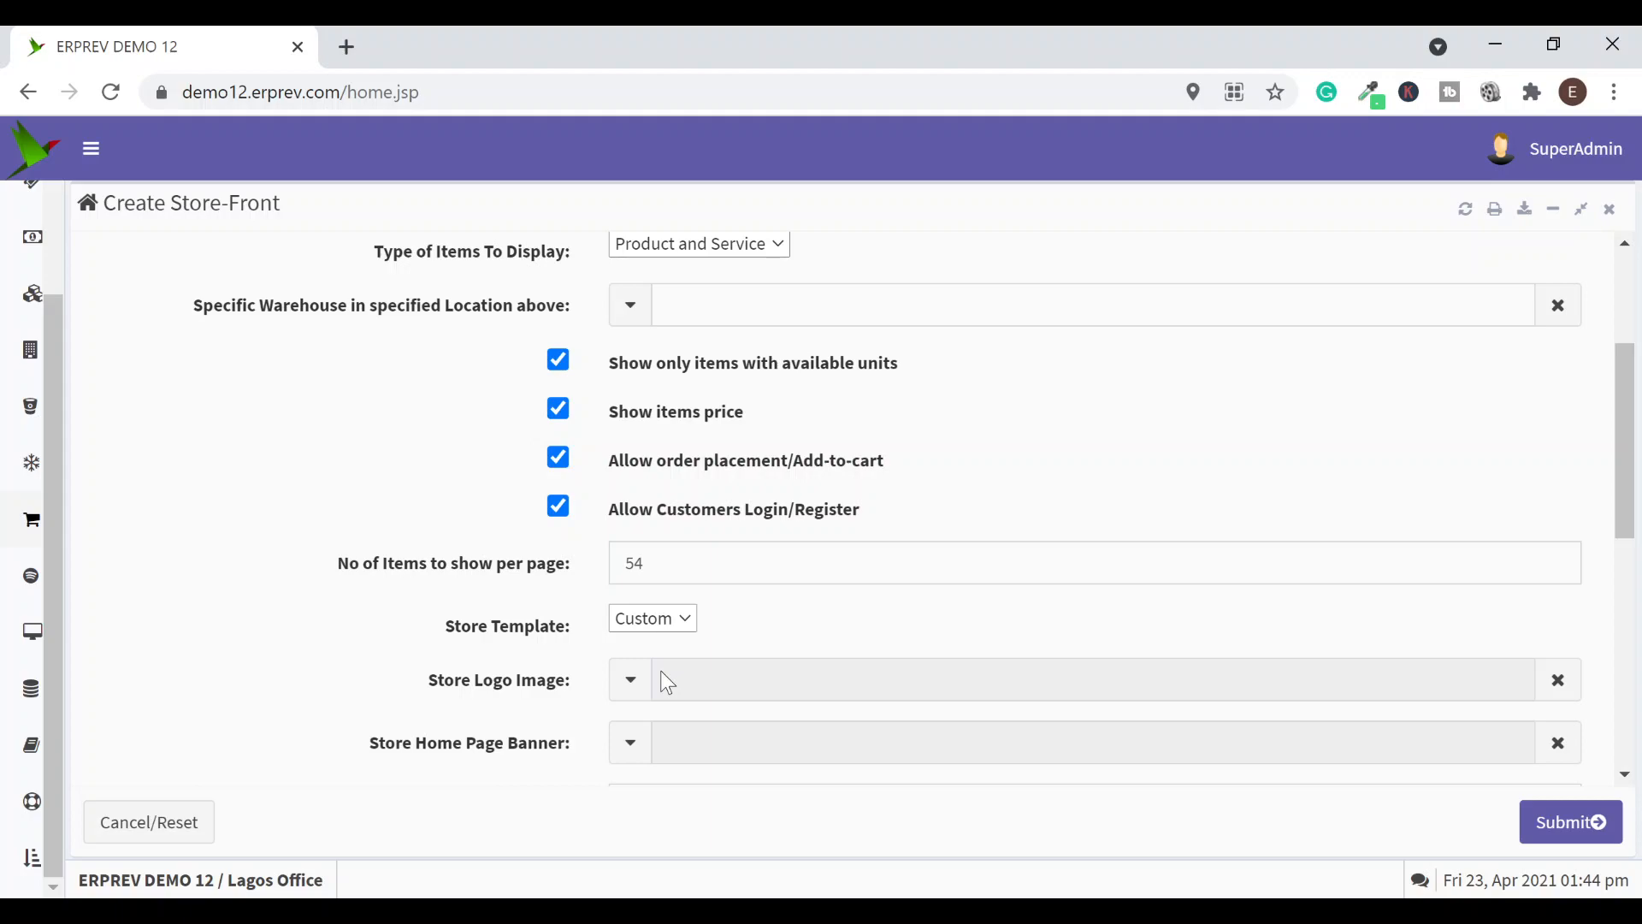
click(627, 699)
click(811, 680)
click(712, 692)
Examine the store name, slogan and address fields of the new store-front form
scroll(723, 765, down, 2)
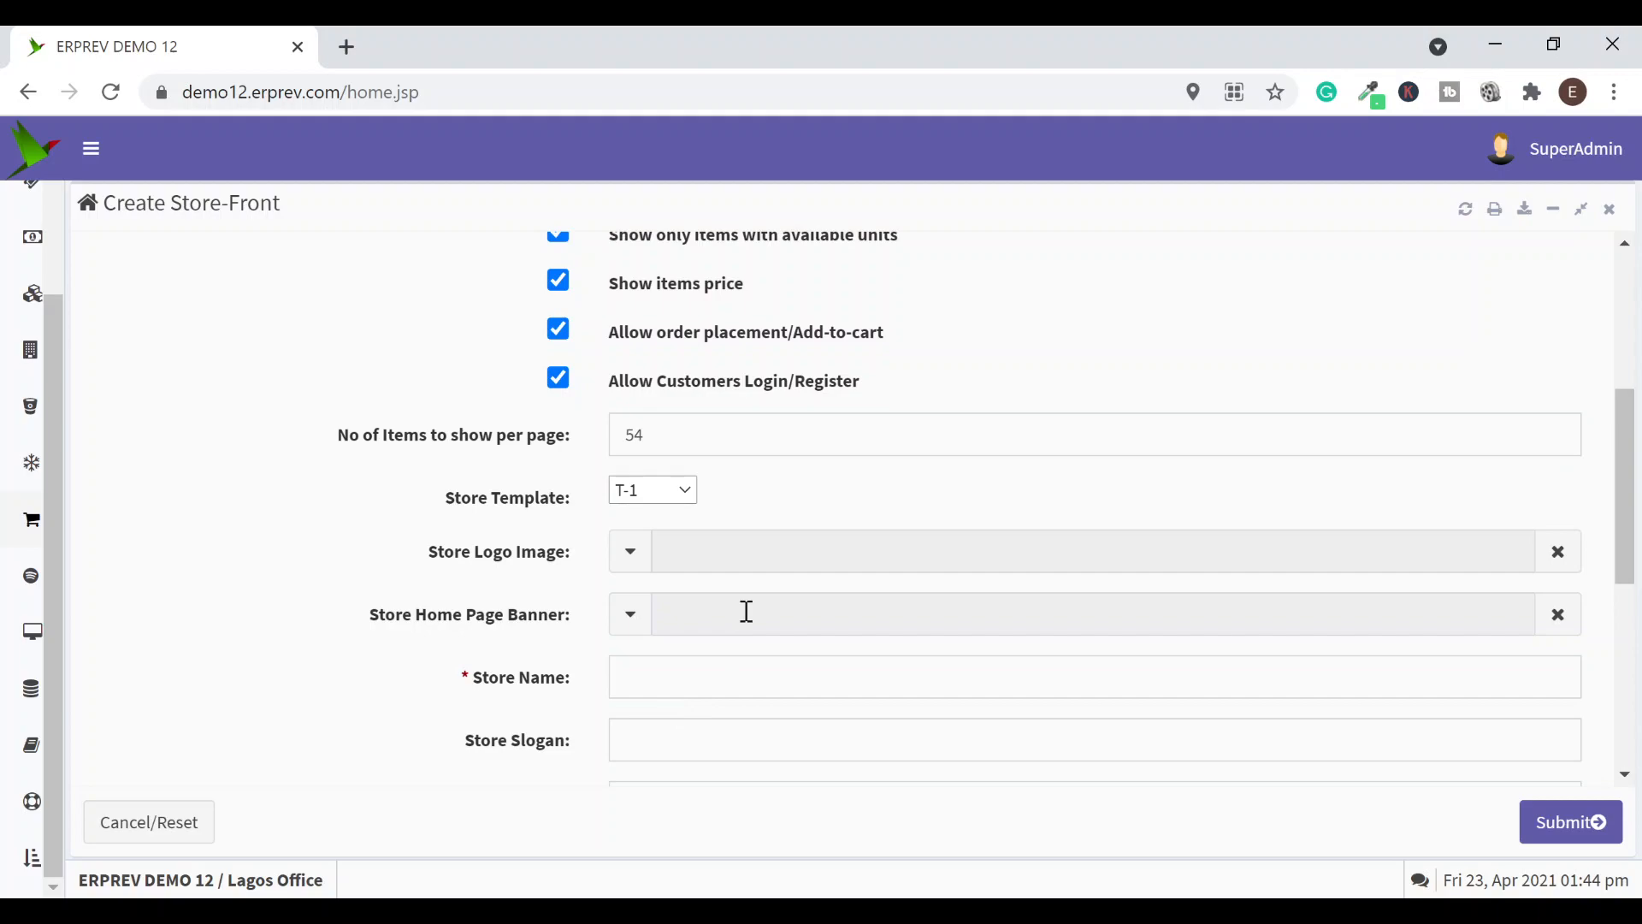
scroll(747, 611, down, 2)
click(665, 562)
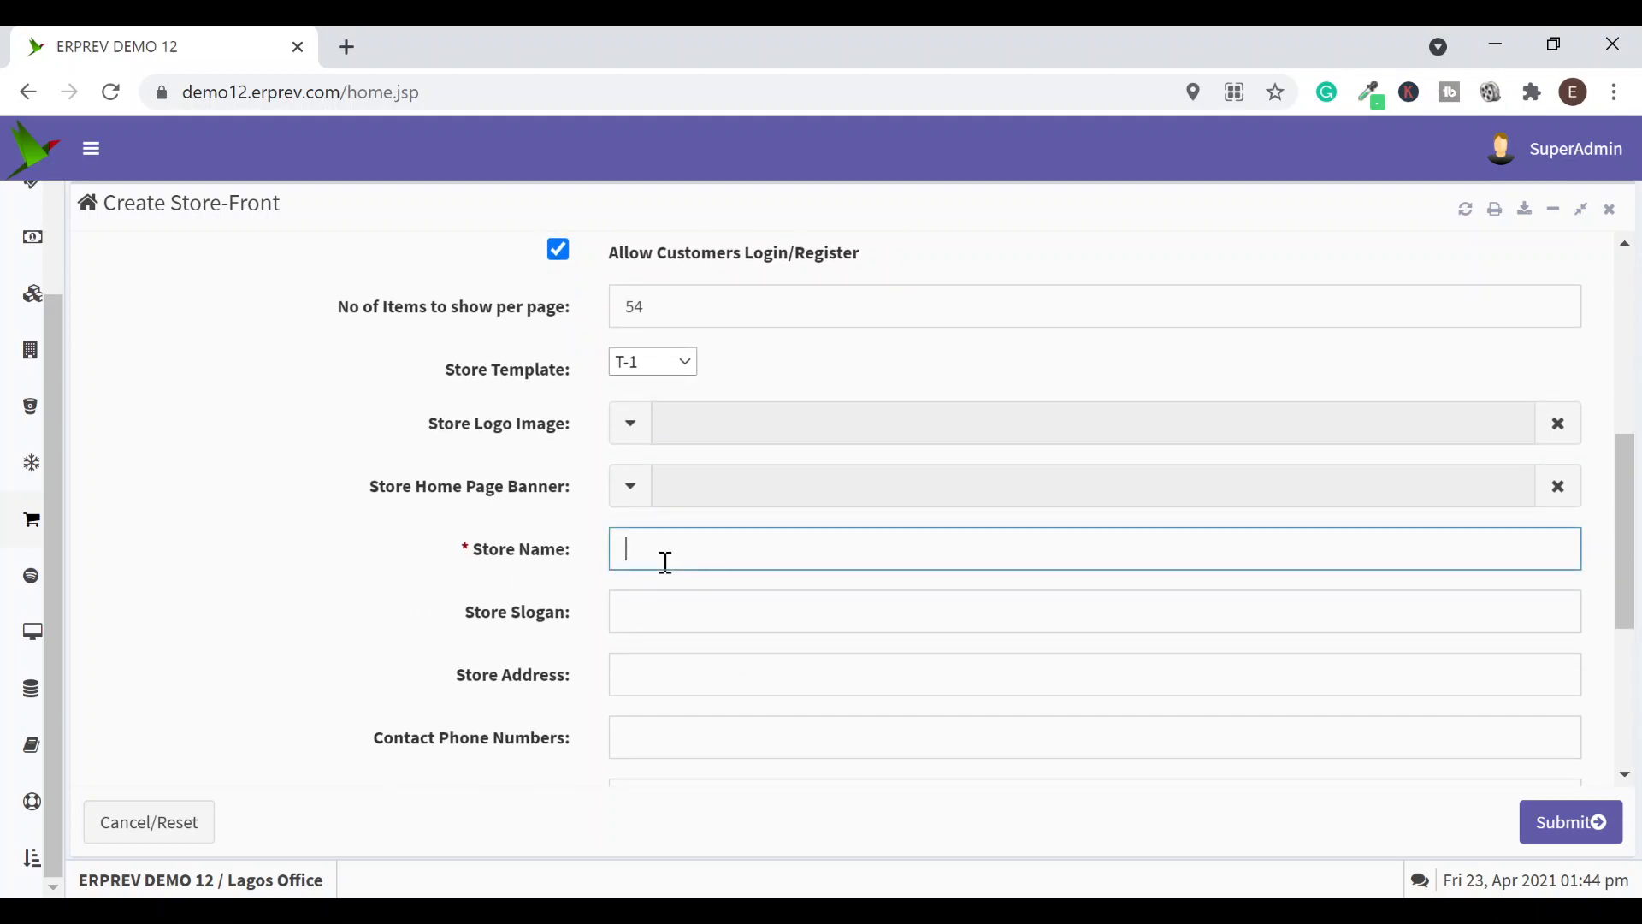
click(455, 590)
scroll(726, 475, down, 2)
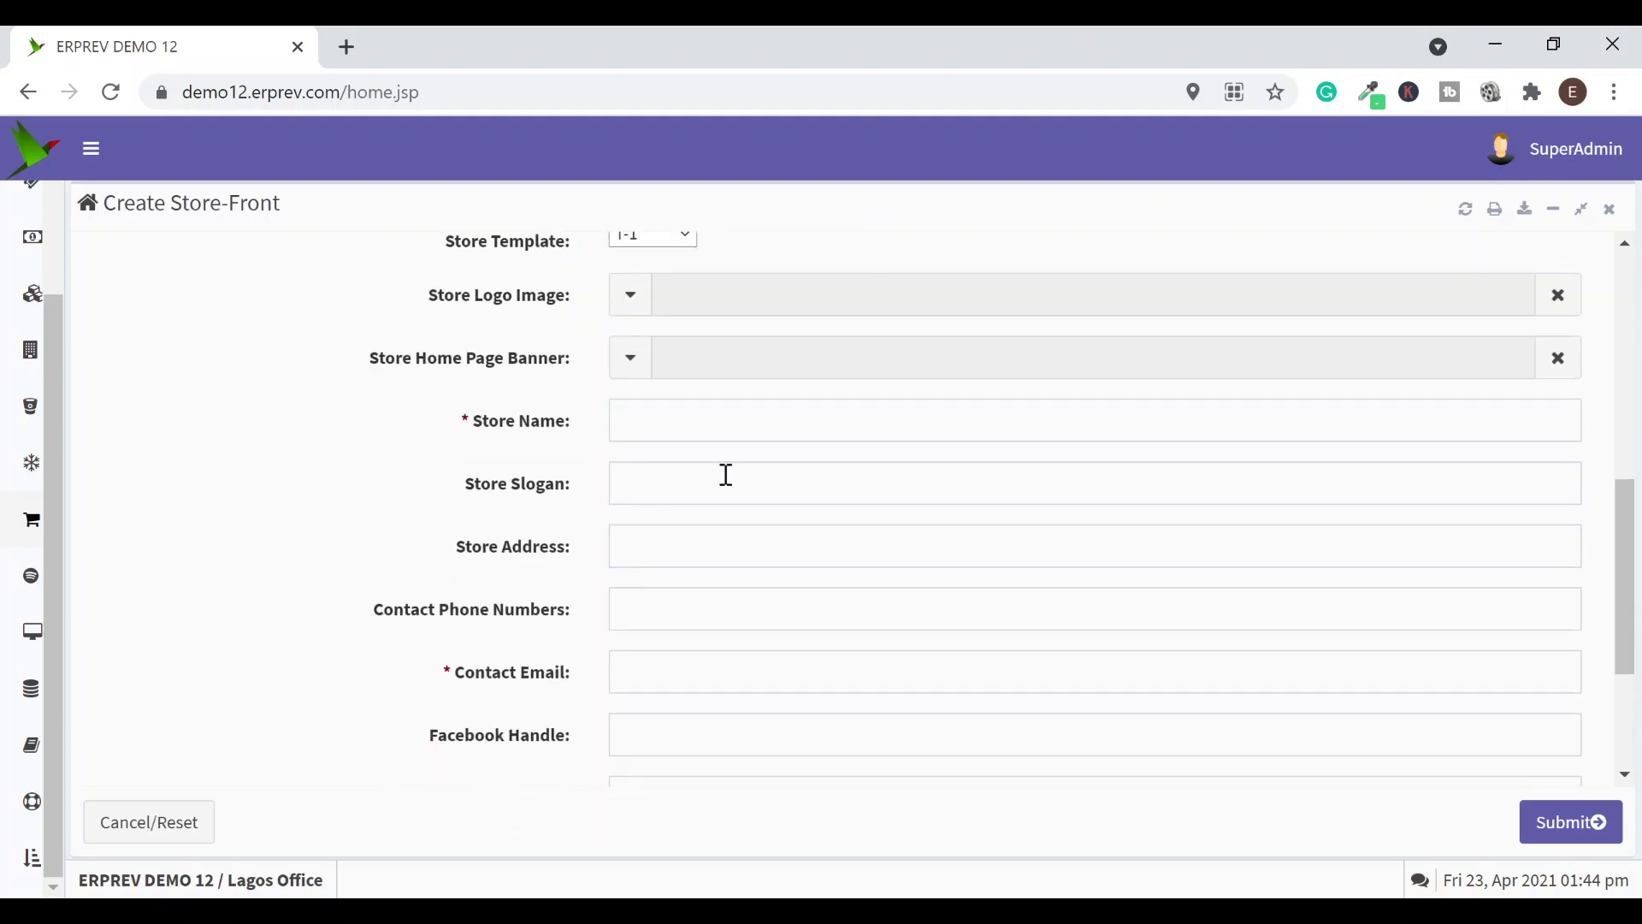
click(635, 477)
click(425, 545)
click(671, 550)
click(395, 552)
scroll(454, 613, down, 2)
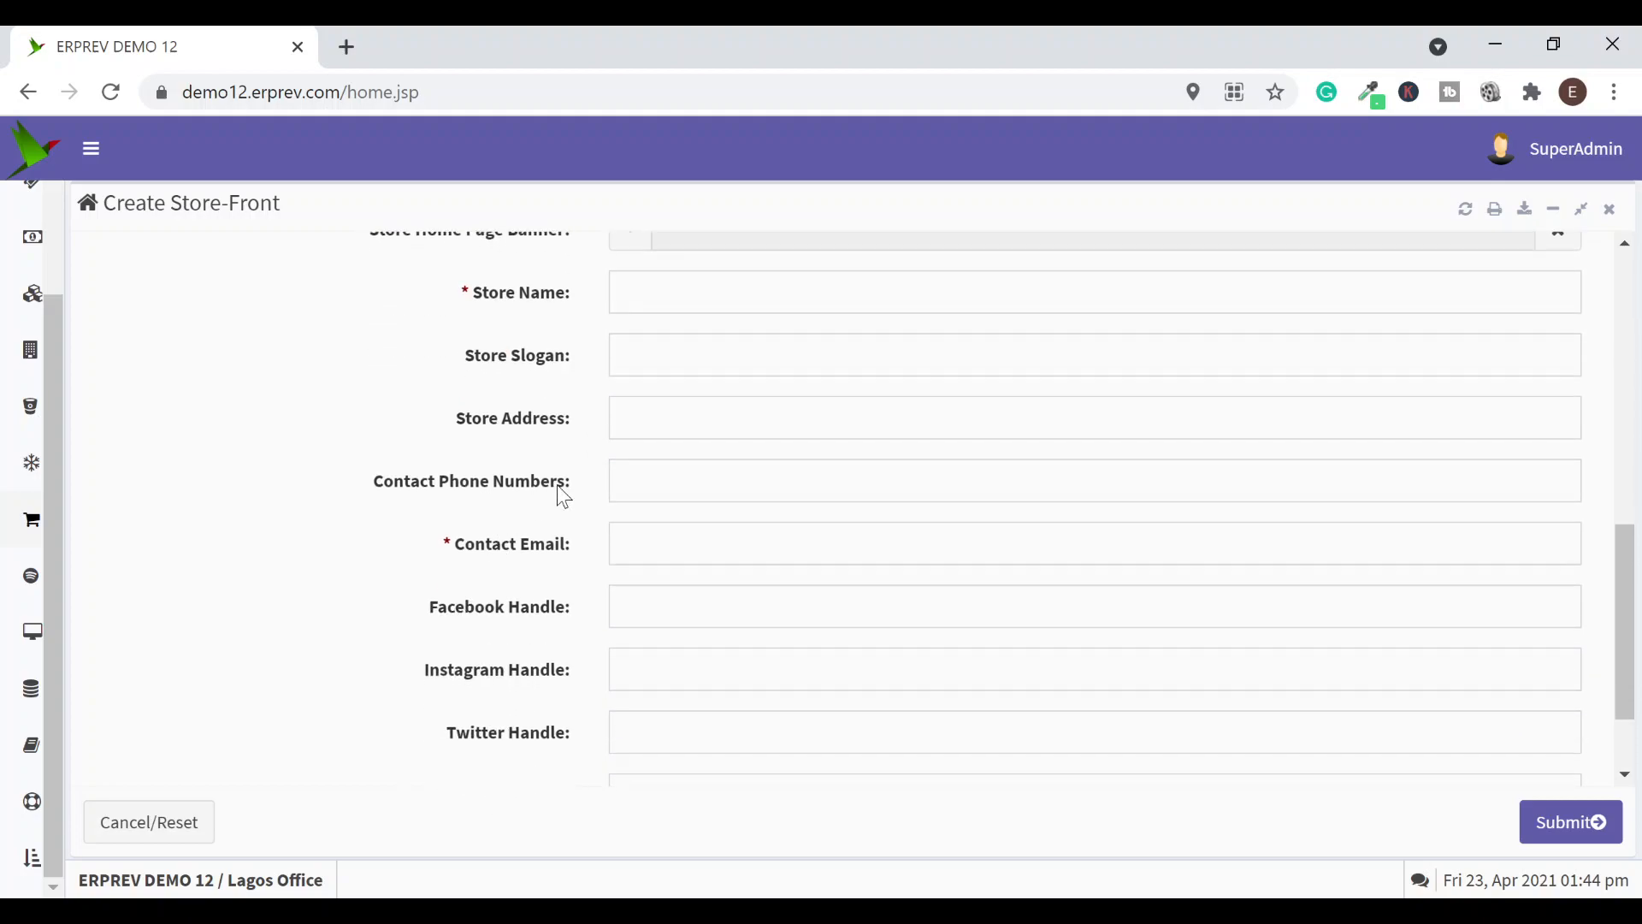
Examine the contact phone number and required contact email fields of the new store-front form
click(700, 468)
click(350, 564)
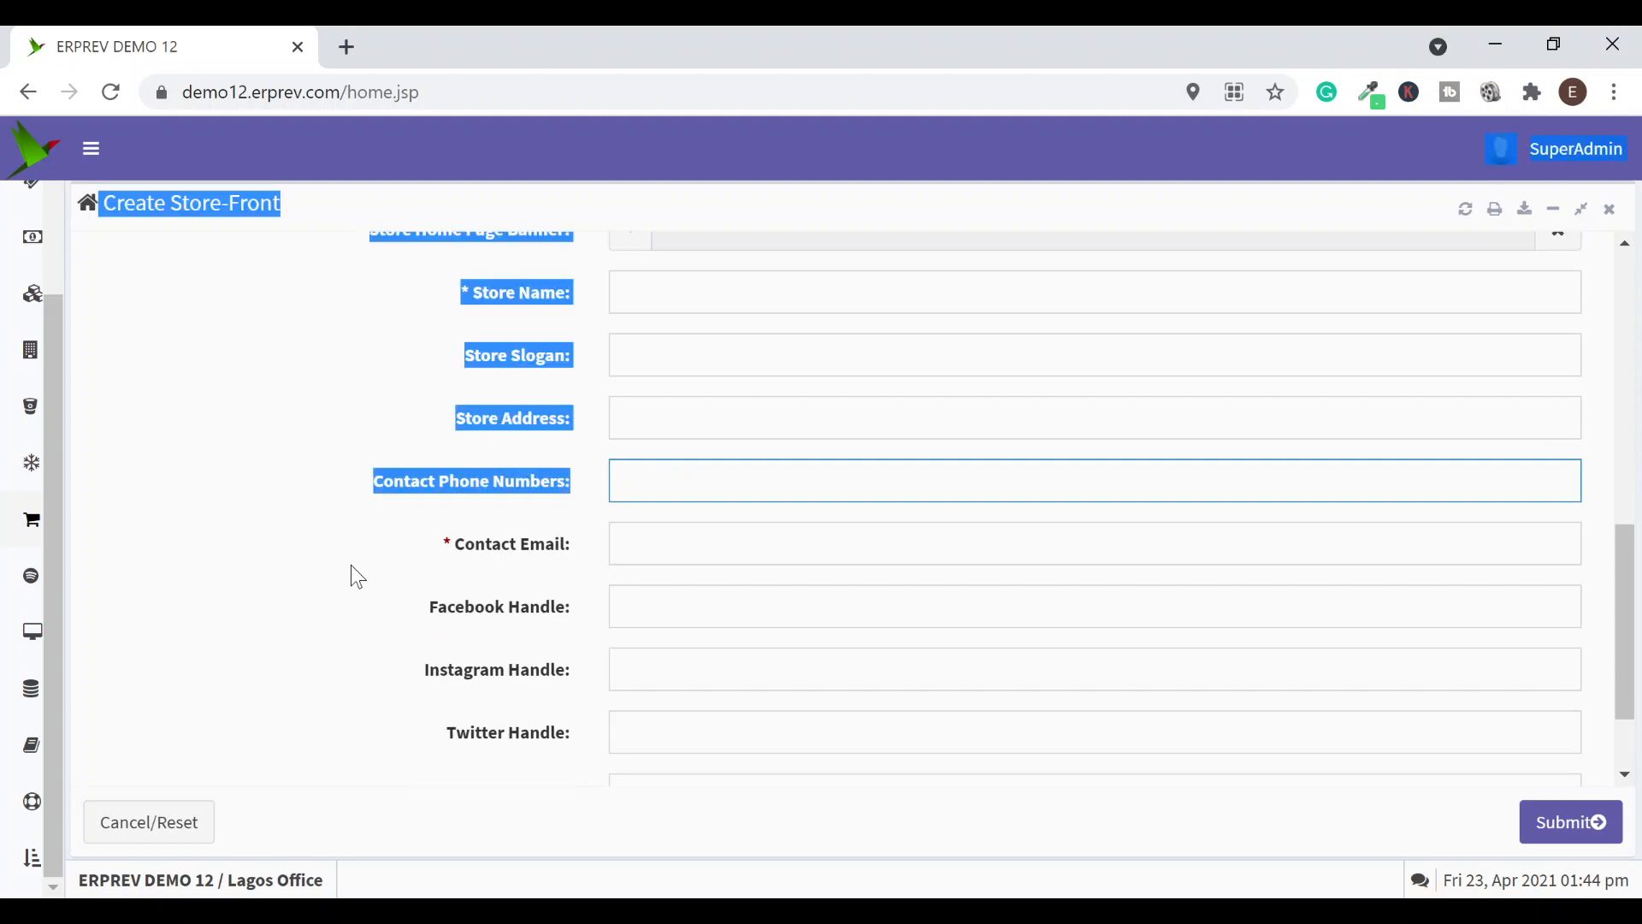
click(714, 542)
click(390, 590)
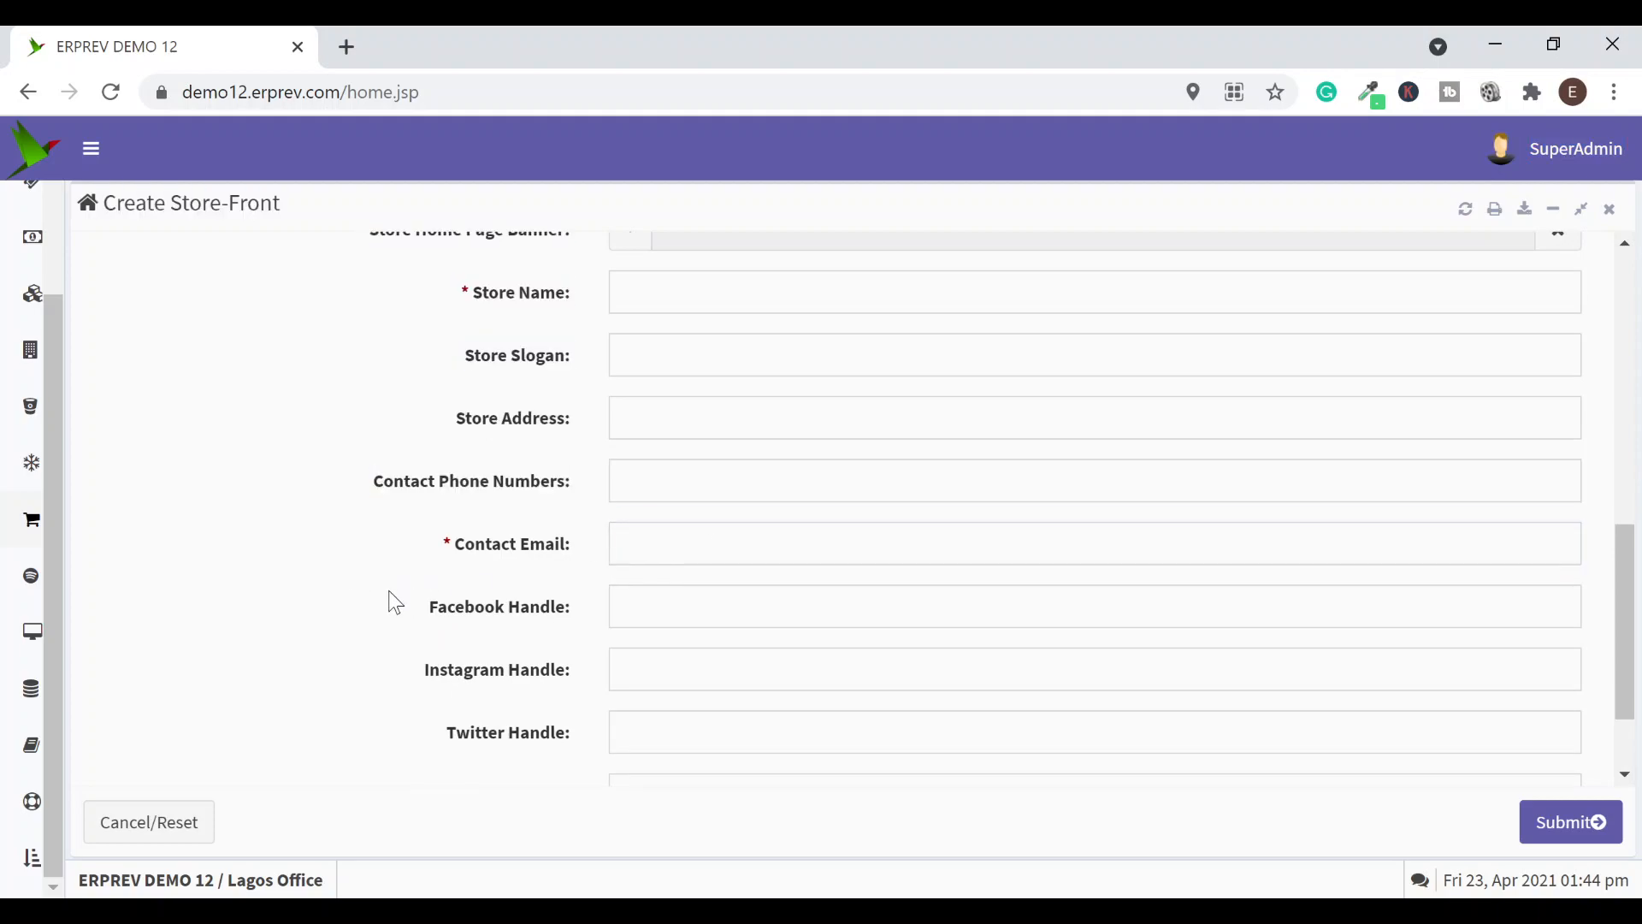
click(660, 532)
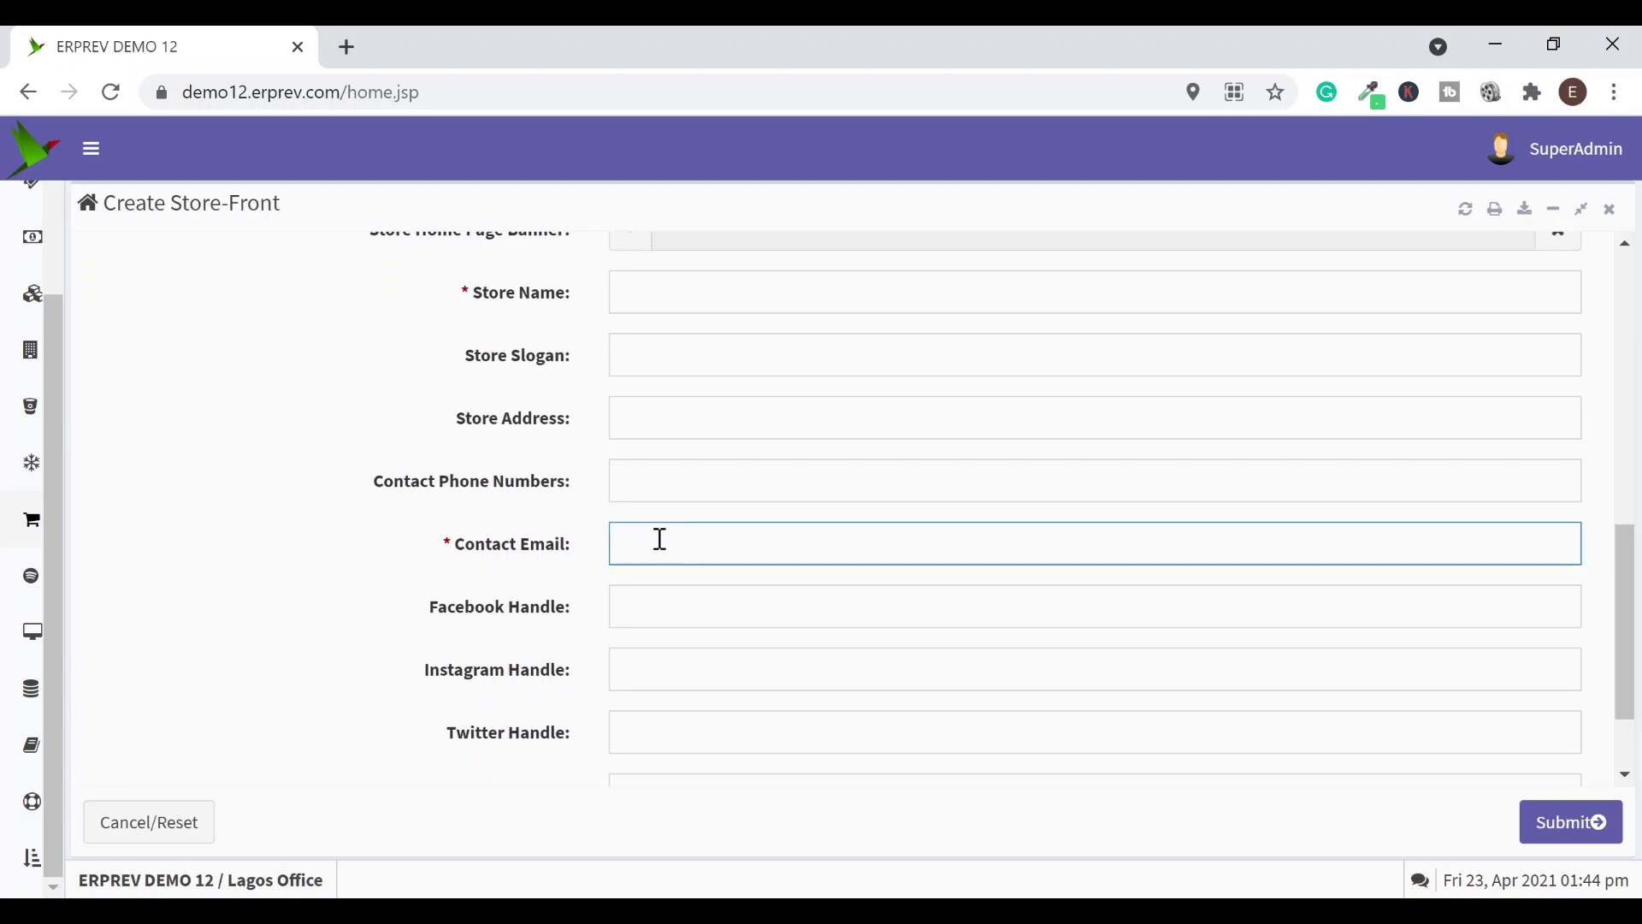
click(435, 542)
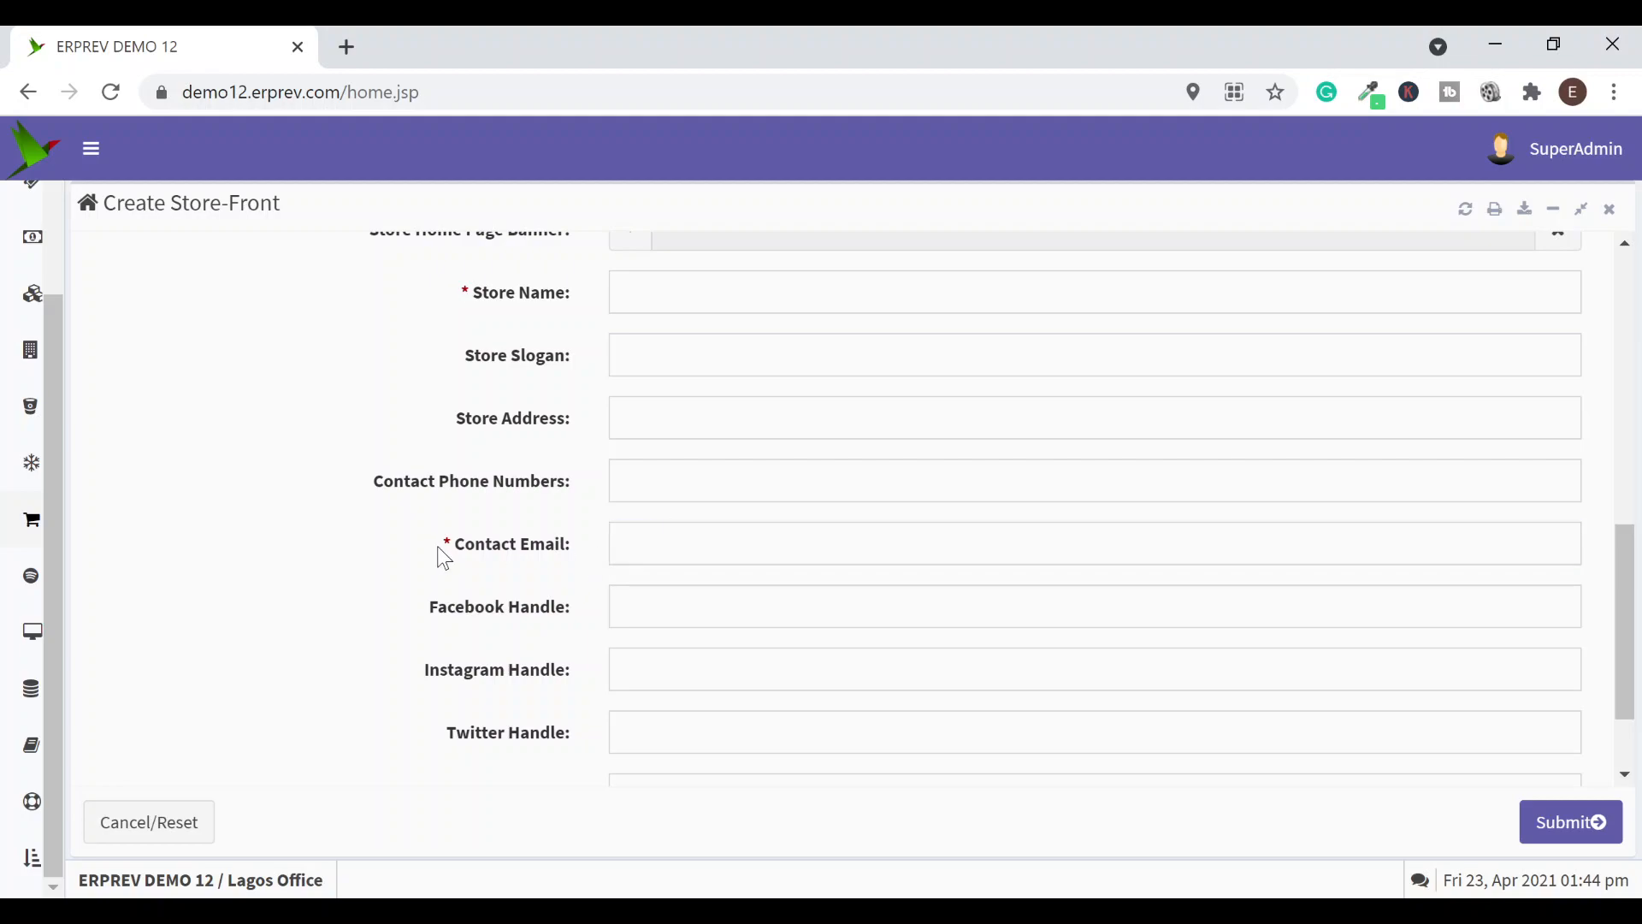
scroll(551, 482, down, 2)
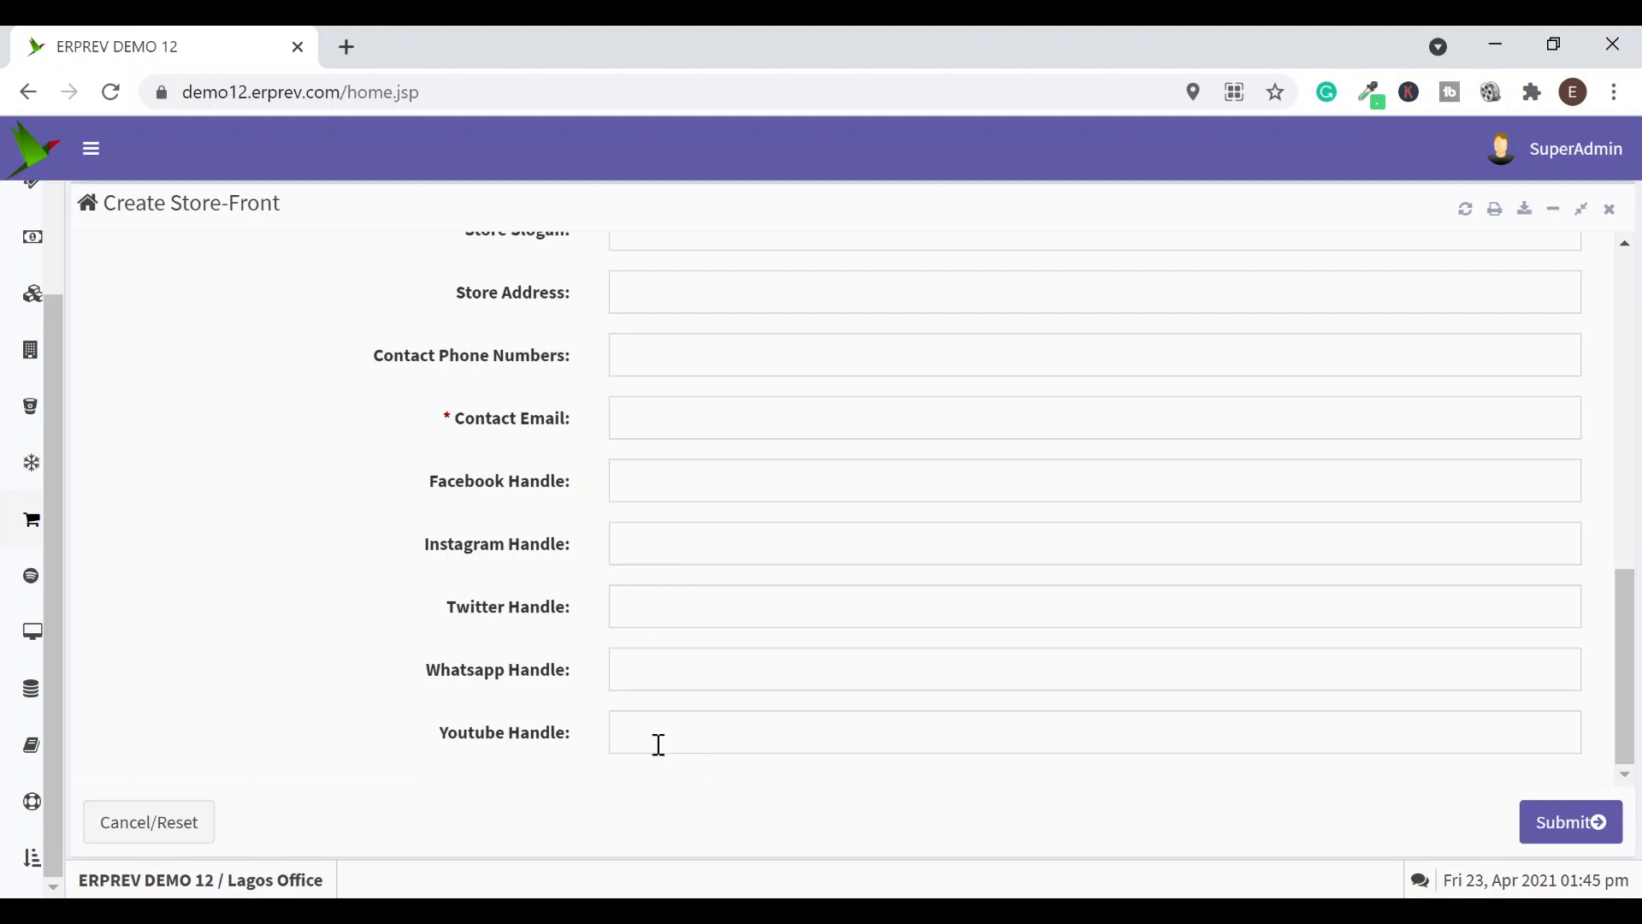
Enter mofficeportal as the store's Instagram handle
click(633, 736)
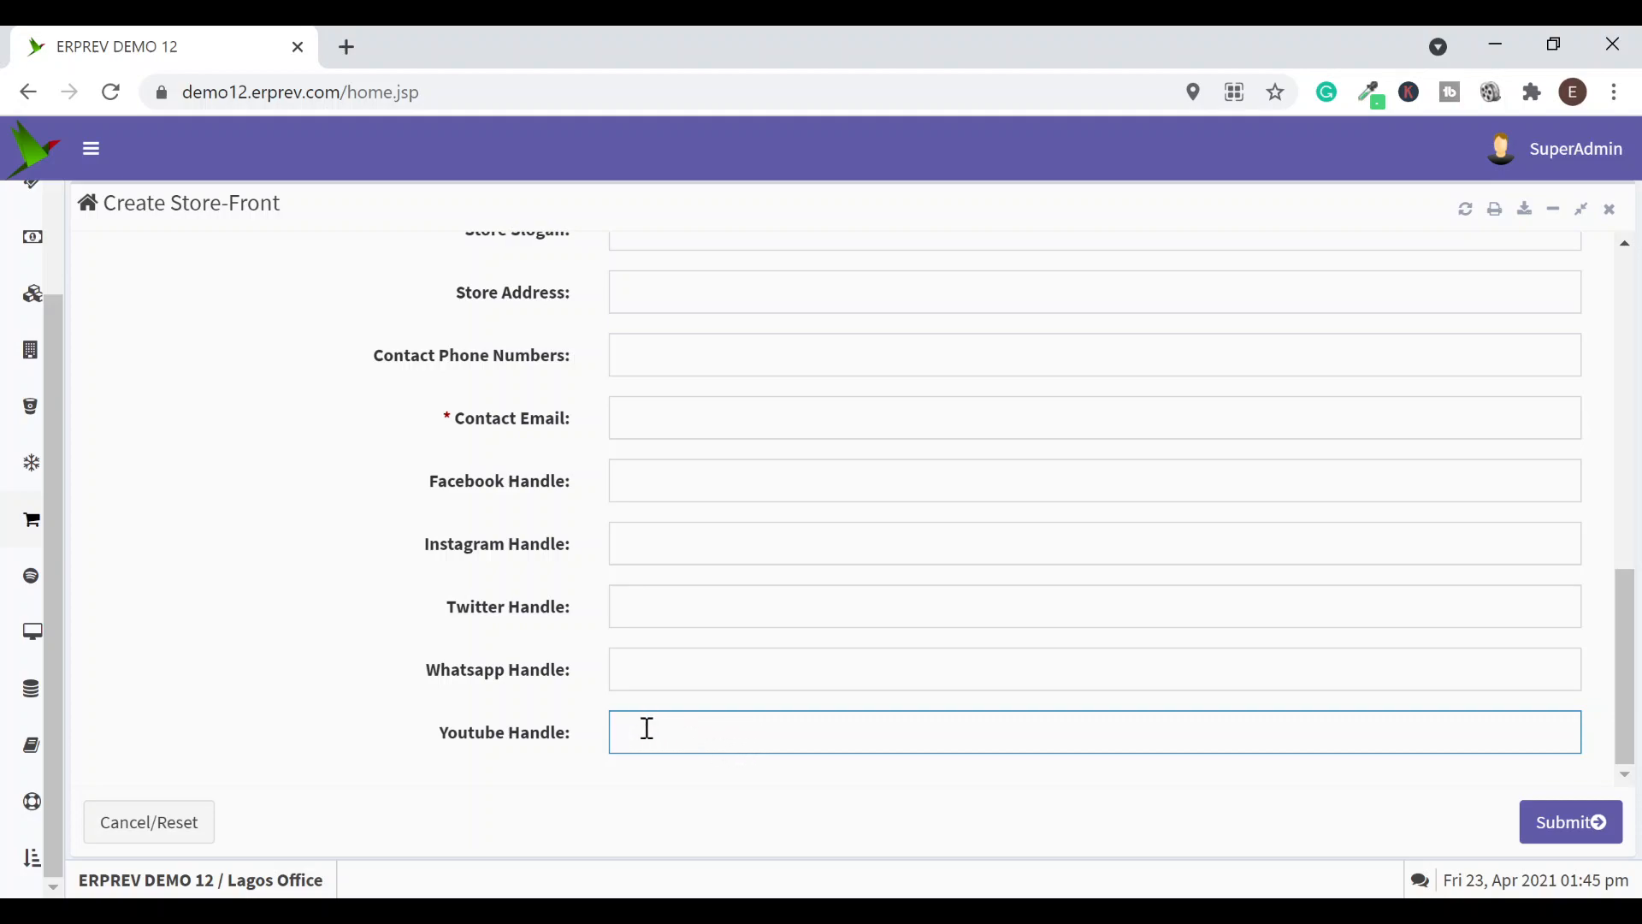
click(637, 545)
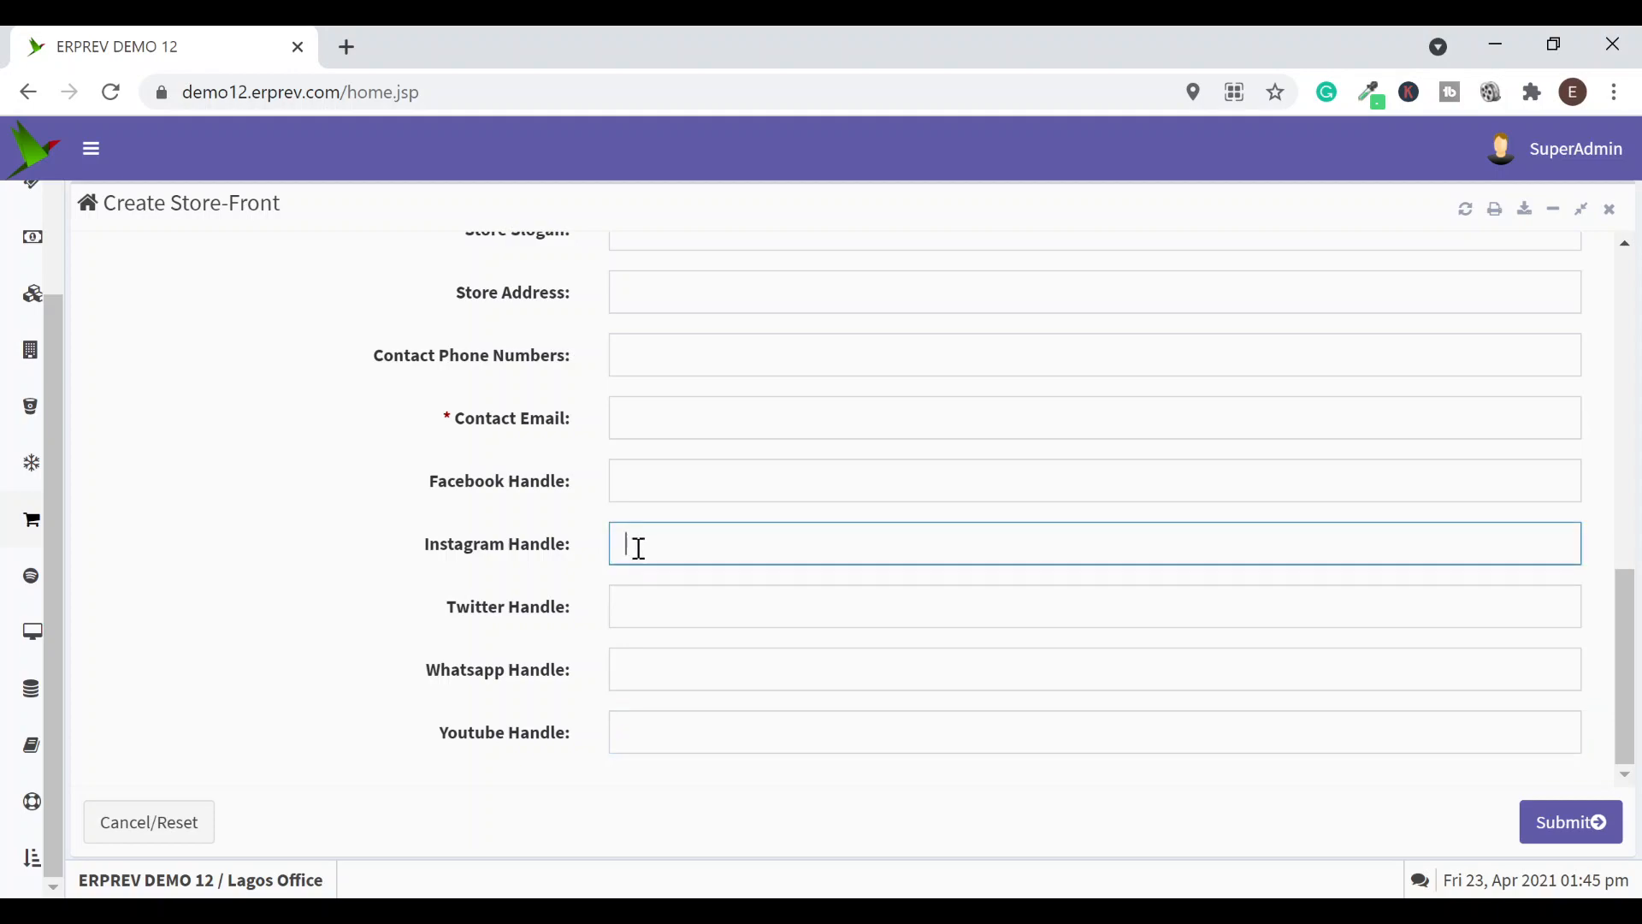
click(674, 595)
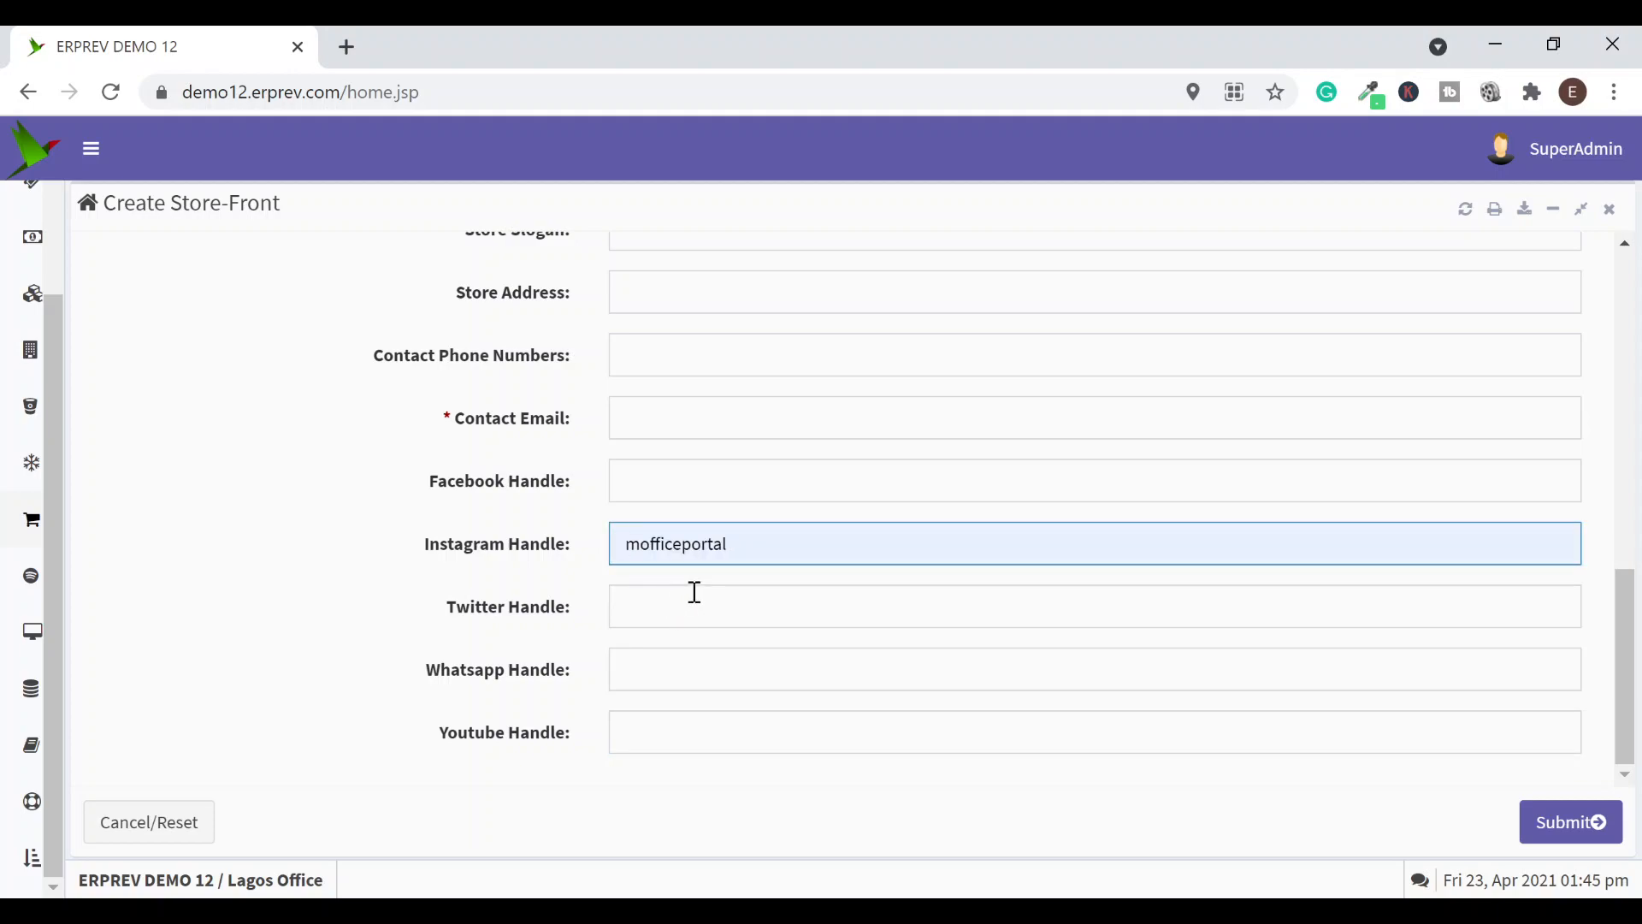
click(625, 548)
text(HTTP)
key(BackSpace)
key(BackSpace)
key(BackSpace)
key(BackSpace)
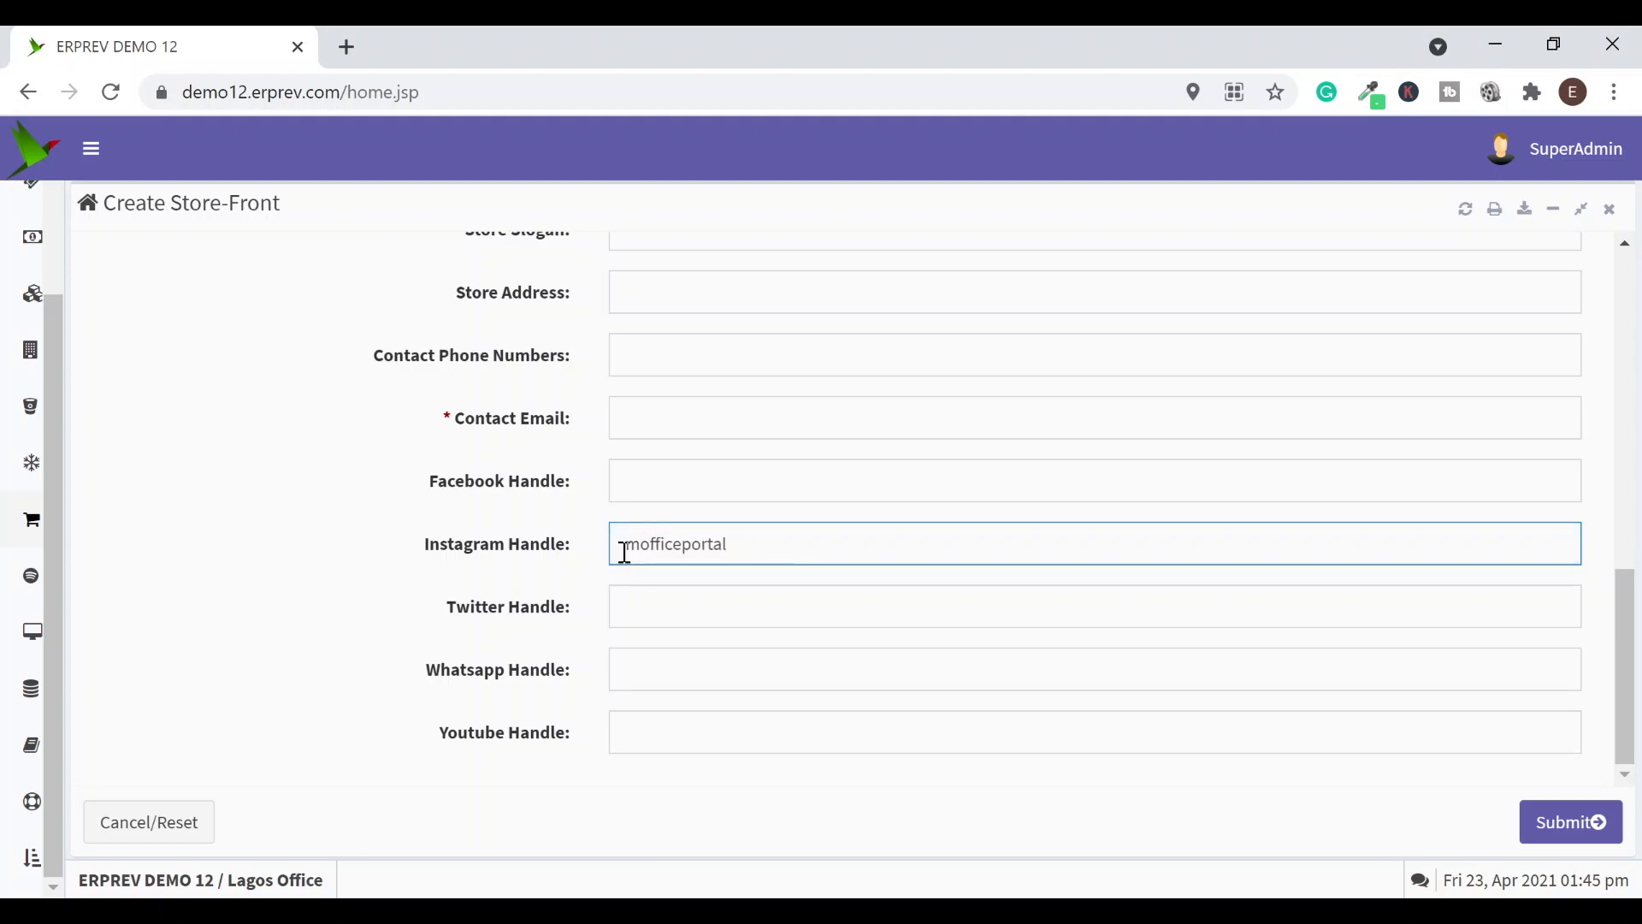
text(https)
text(://)
text(instagra)
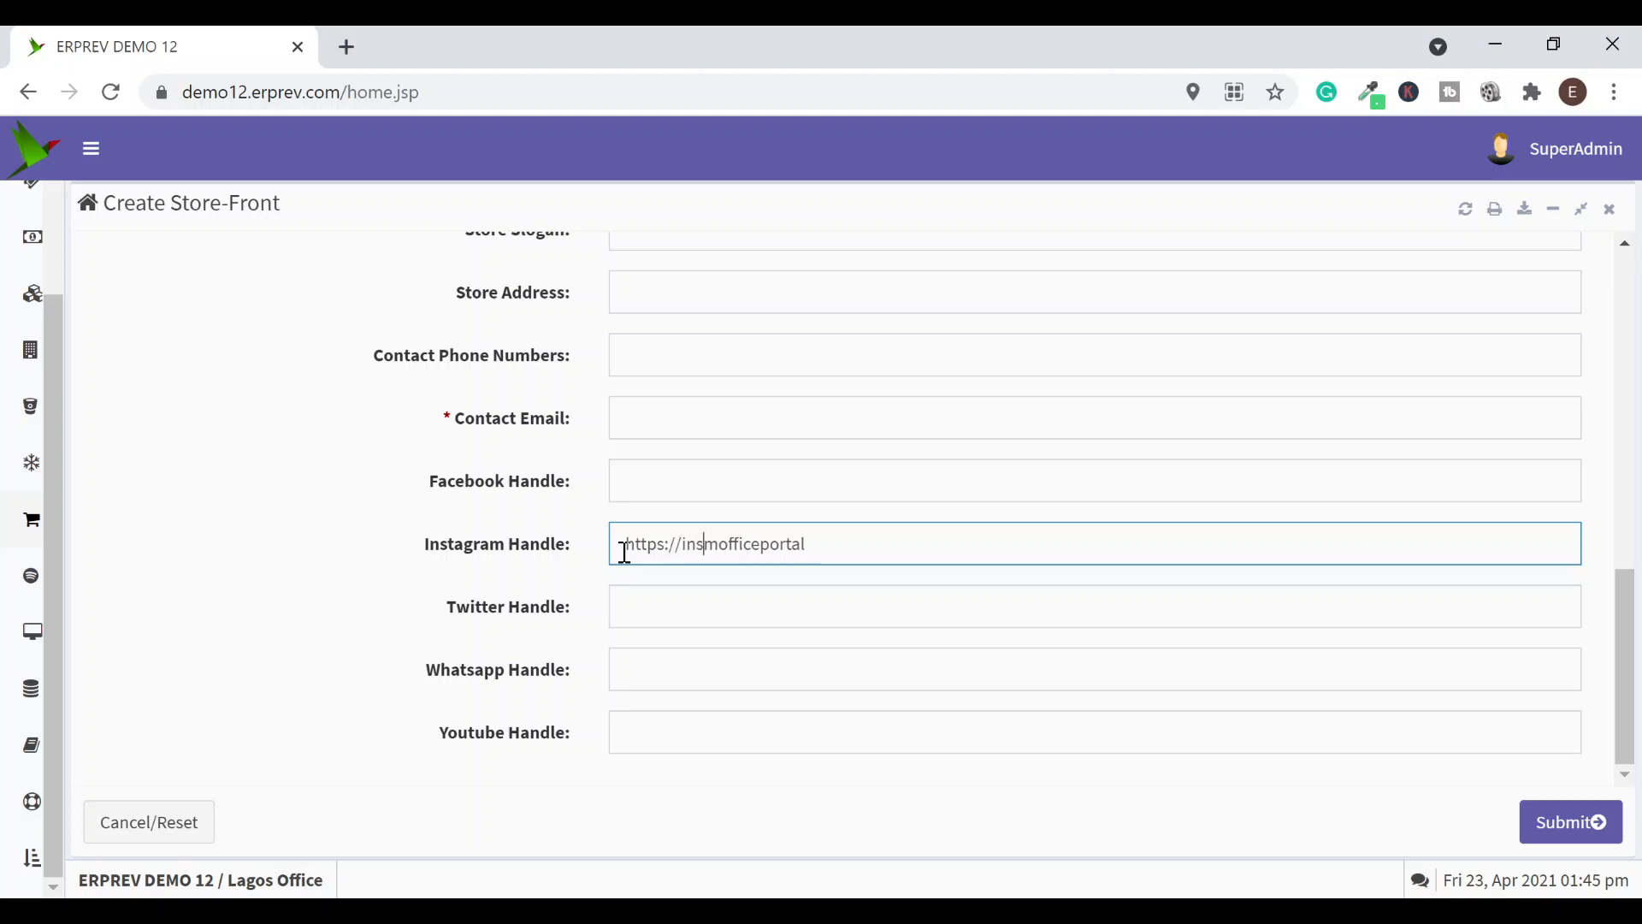
text(m)
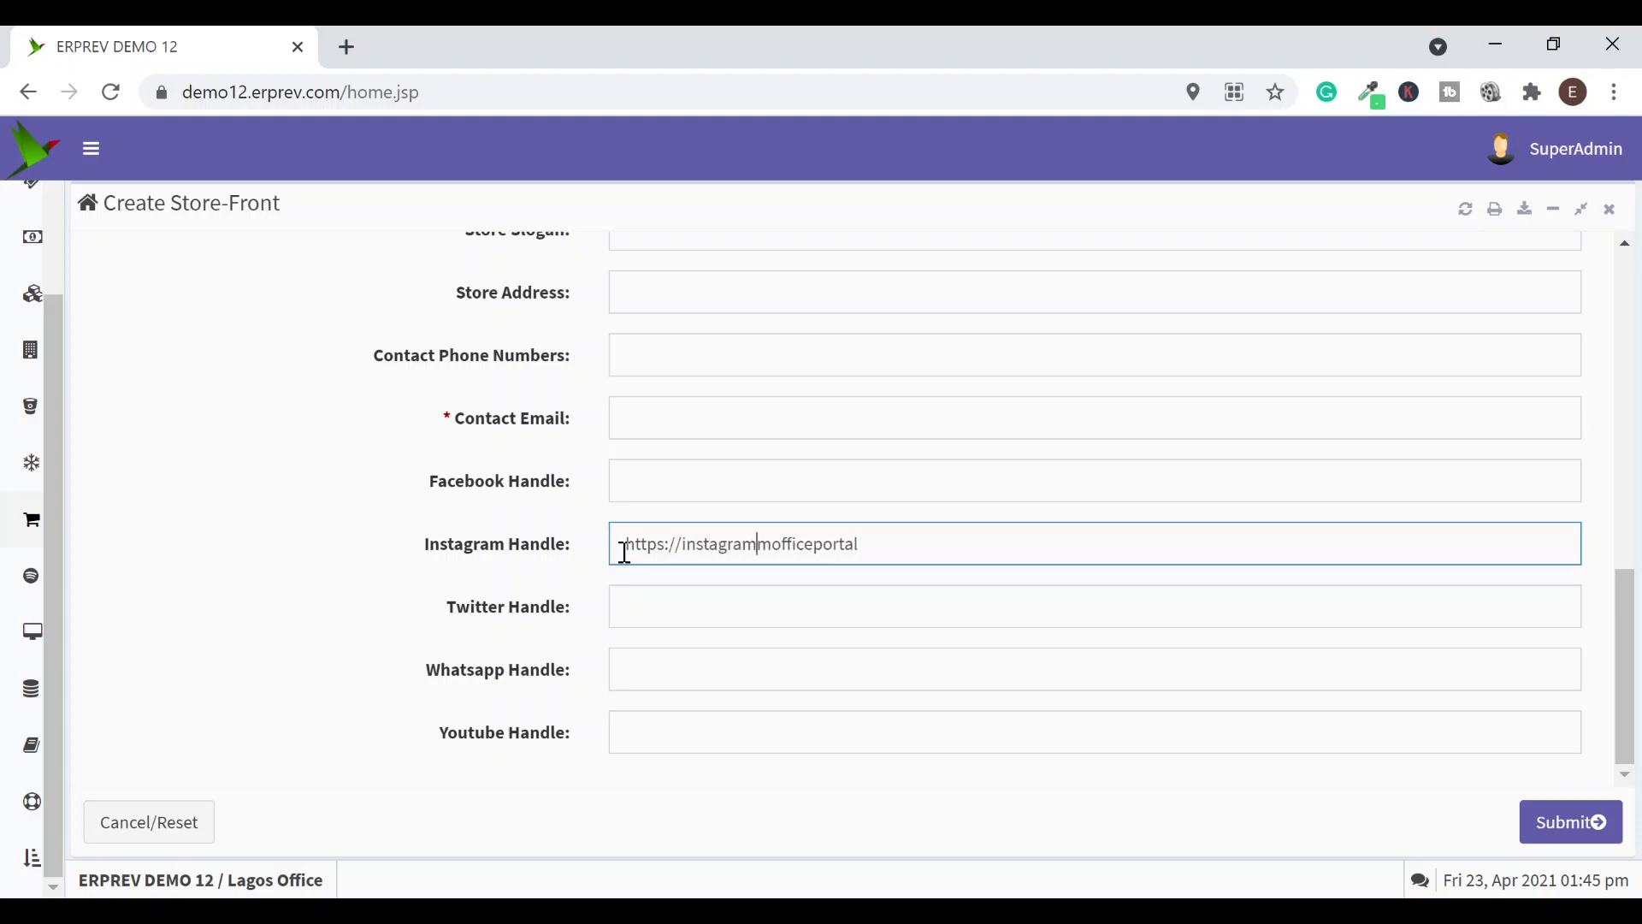
text(.com)
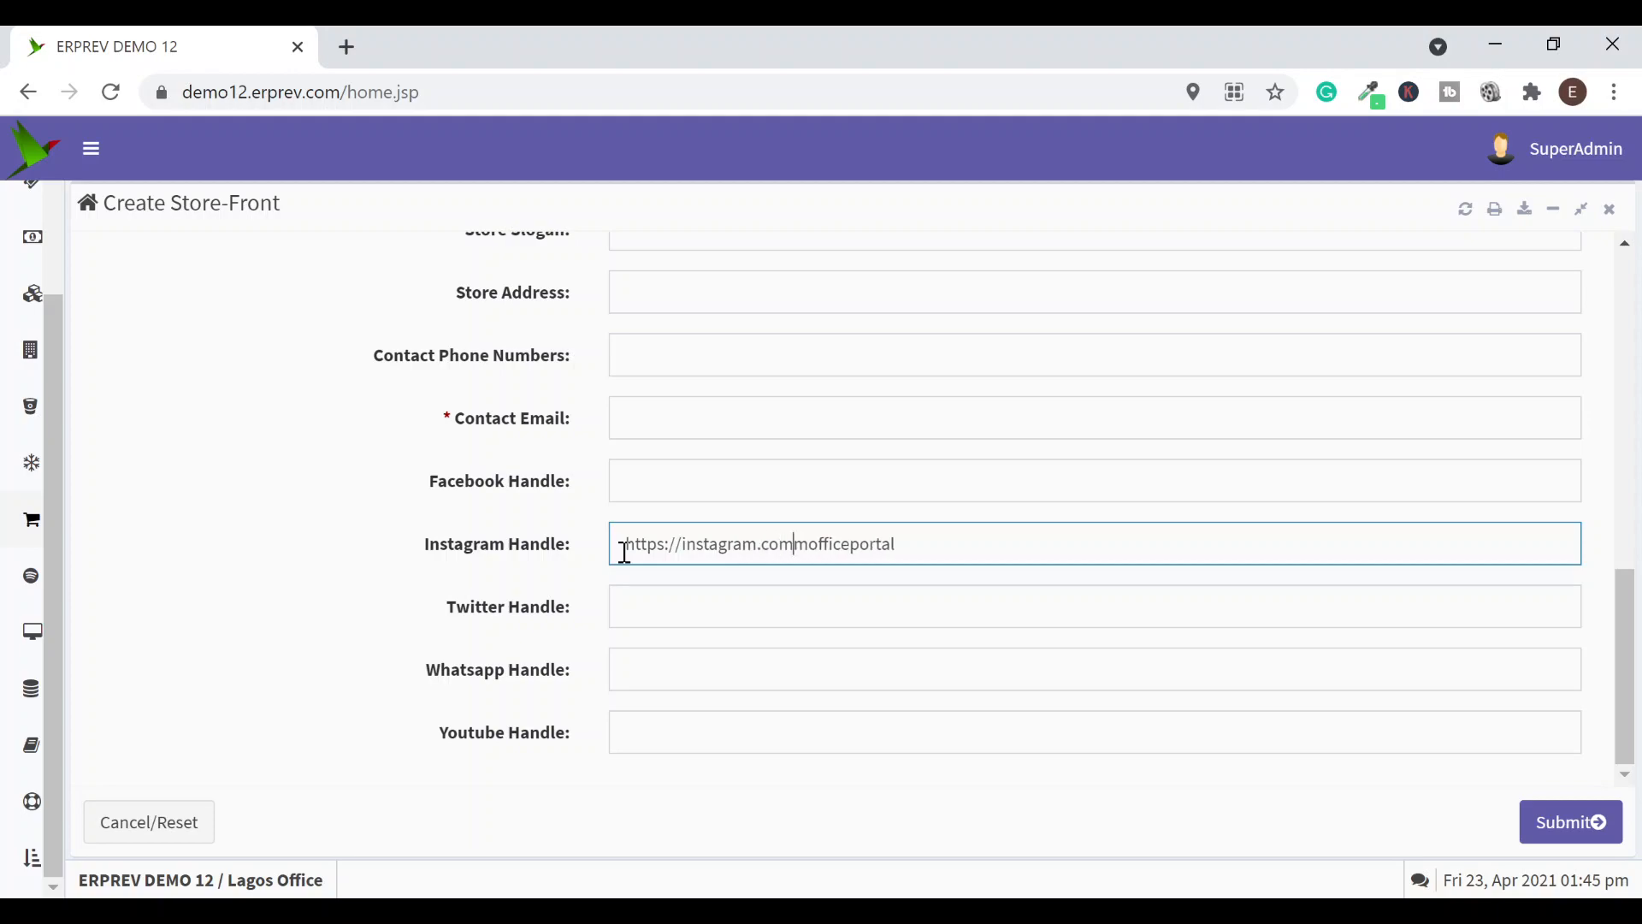
text(/)
key(BackSpace)
key(BackSpace)
key(BackSpace)
key(BackSpace)
key(BackSpace)
key(BackSpace)
key(BackSpace)
key(BackSpace)
key(BackSpace)
key(BackSpace)
key(BackSpace)
key(BackSpace)
key(BackSpace)
key(BackSpace)
key(BackSpace)
key(BackSpace)
key(BackSpace)
key(BackSpace)
key(BackSpace)
key(BackSpace)
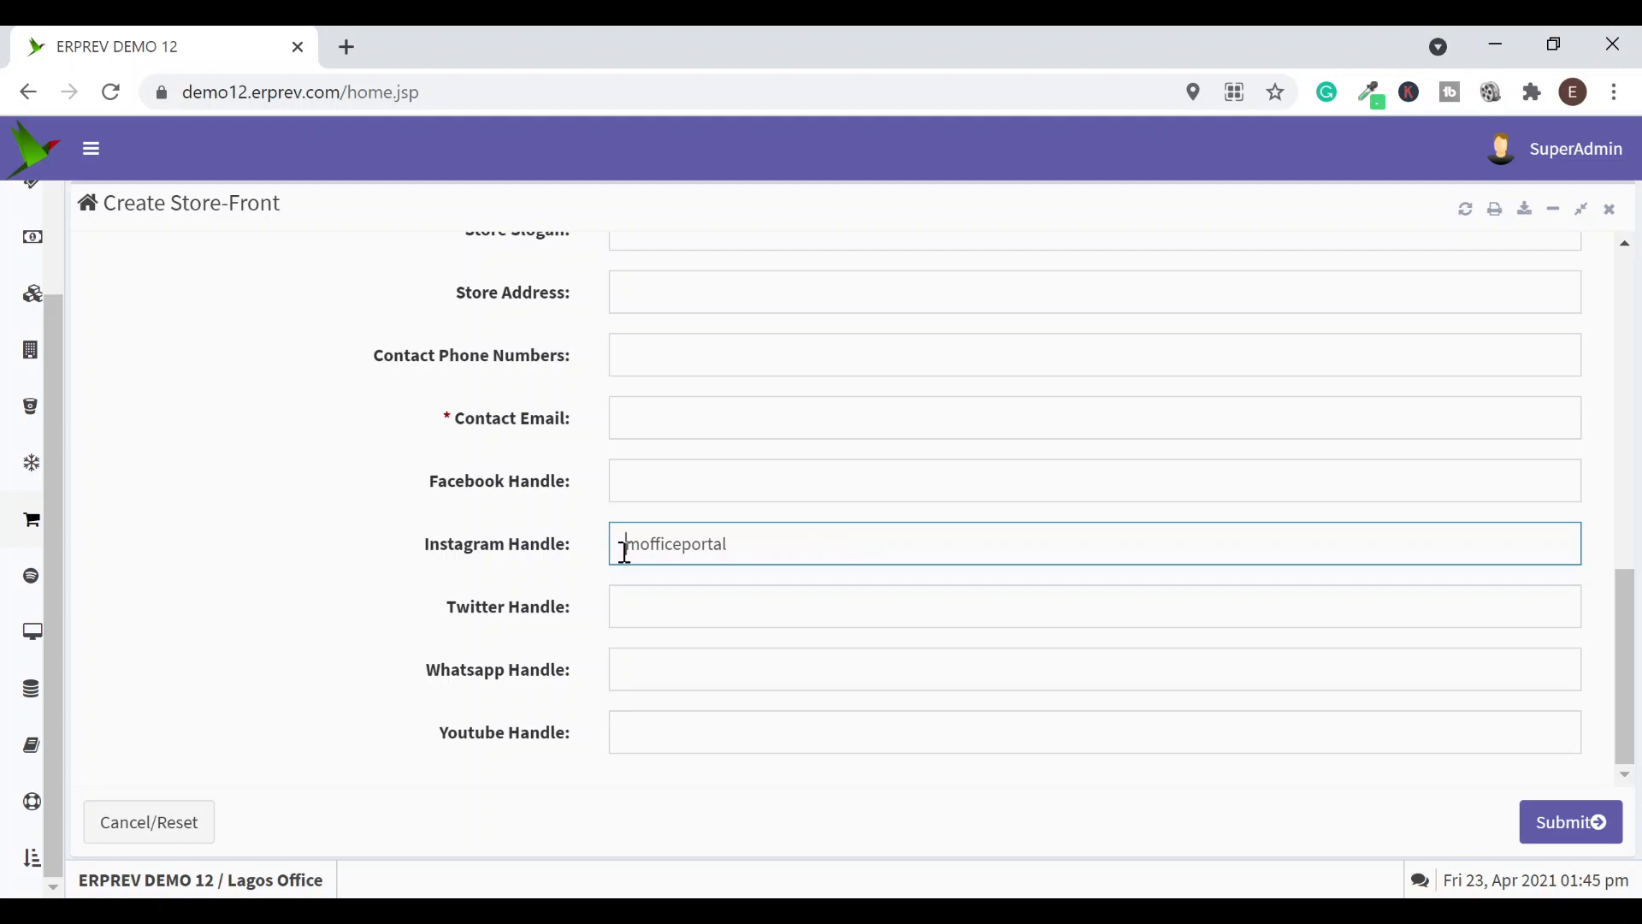
Look back through the new store-front form and close it without submitting
scroll(903, 505, up, 5)
scroll(907, 517, down, 5)
scroll(1177, 579, up, 6)
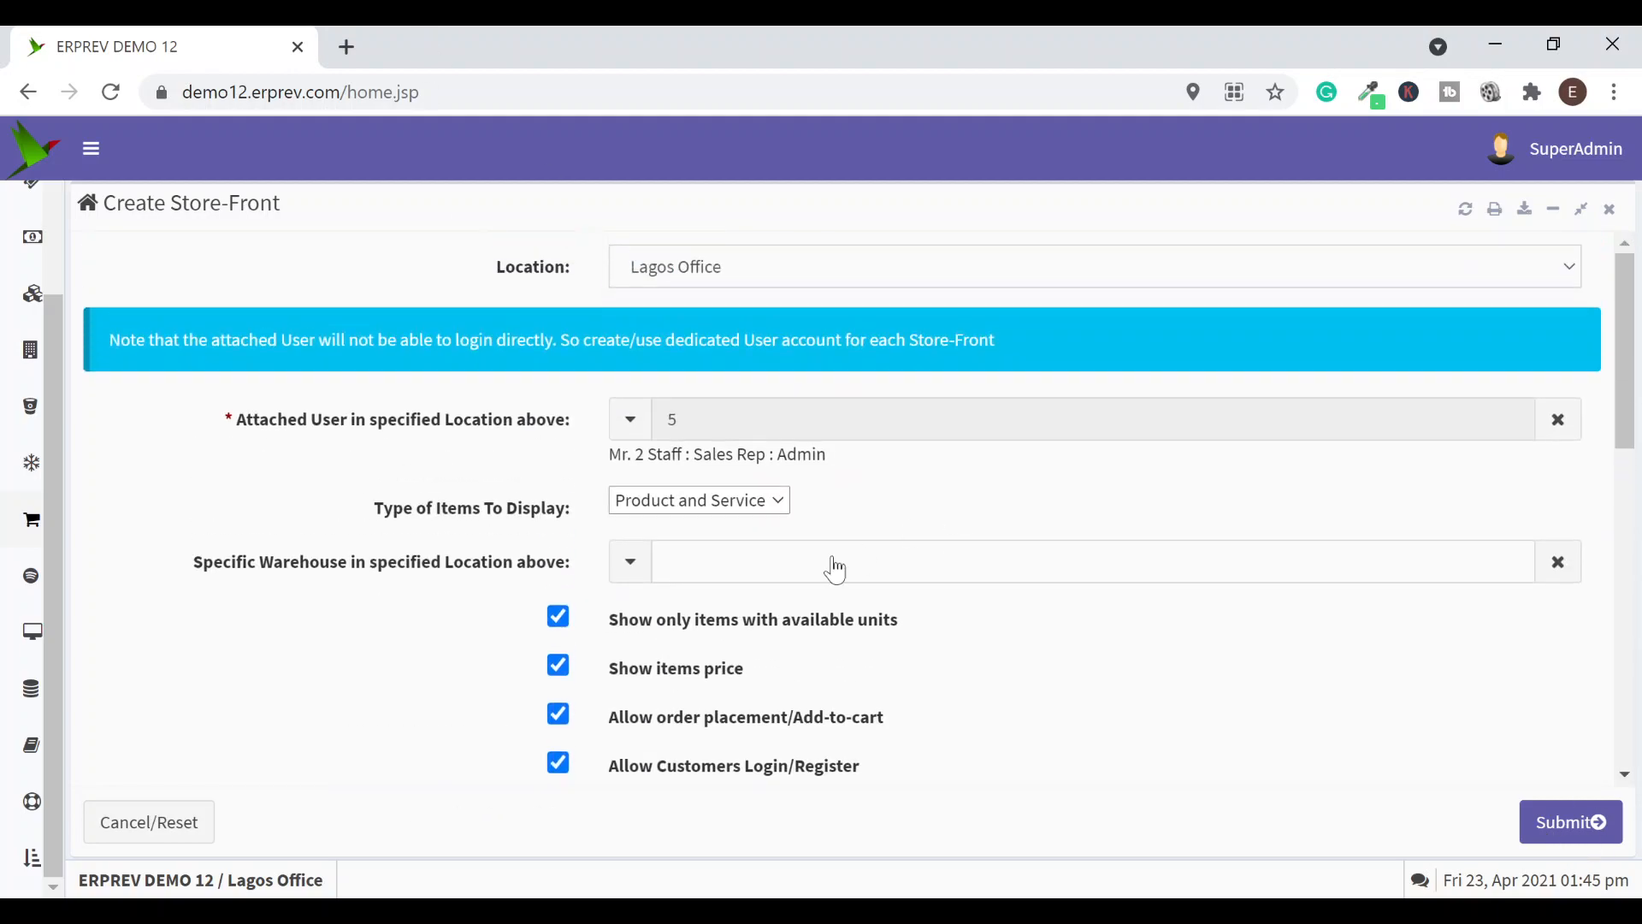
click(1609, 210)
Open the list of existing store-fronts in the sales module and enlarge it
mouse_move(81, 608)
scroll(82, 609, down, 9)
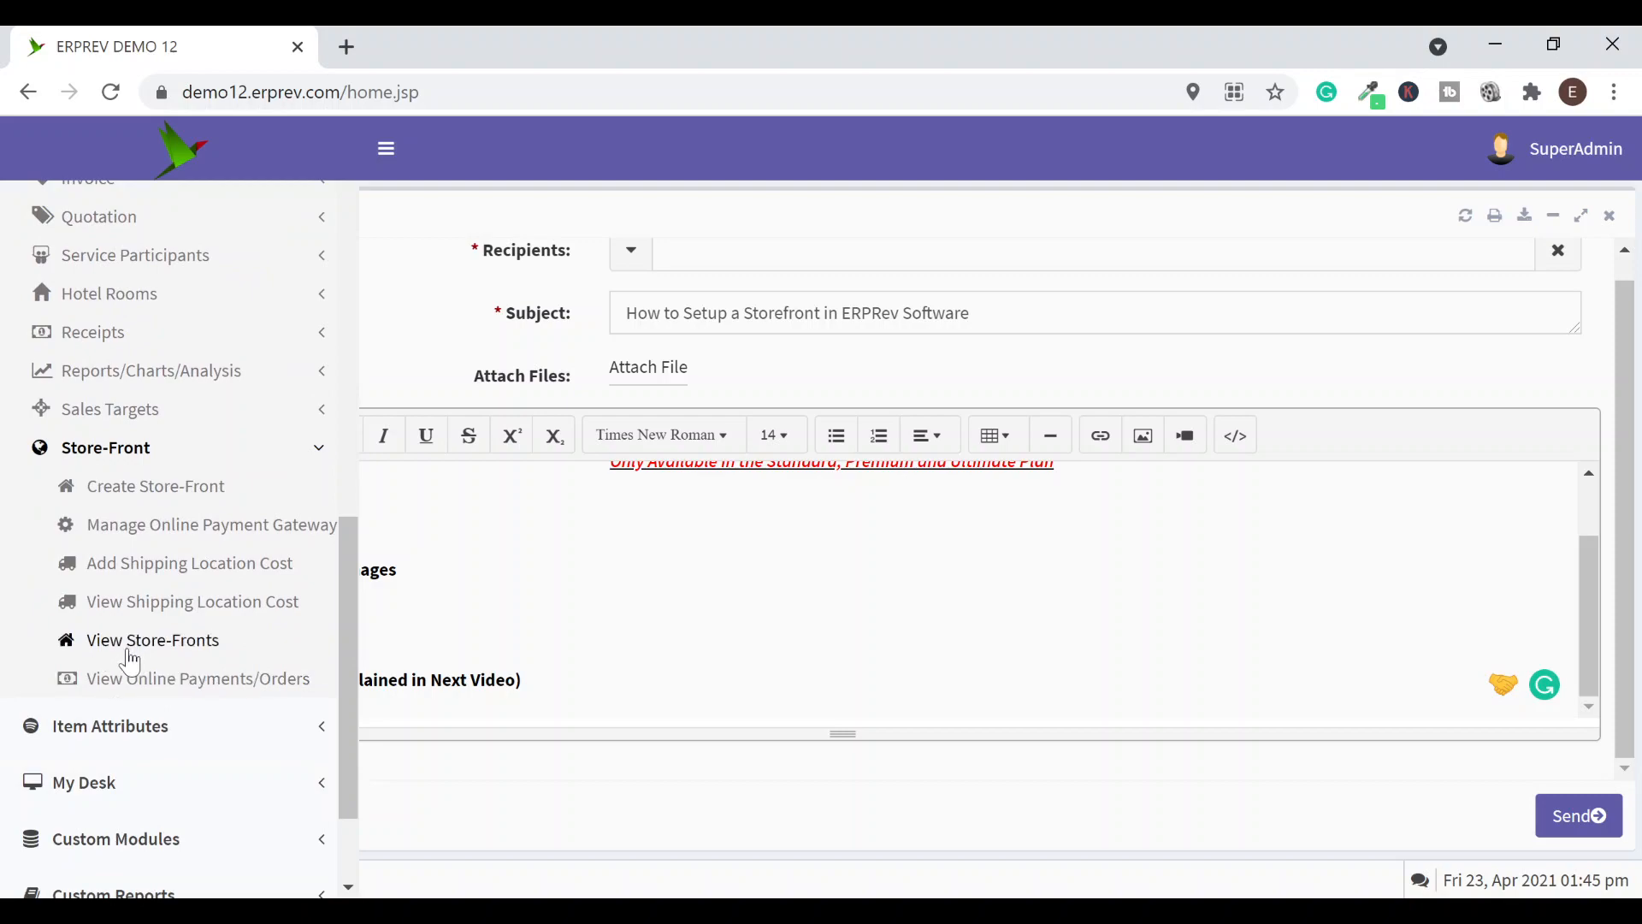
click(136, 641)
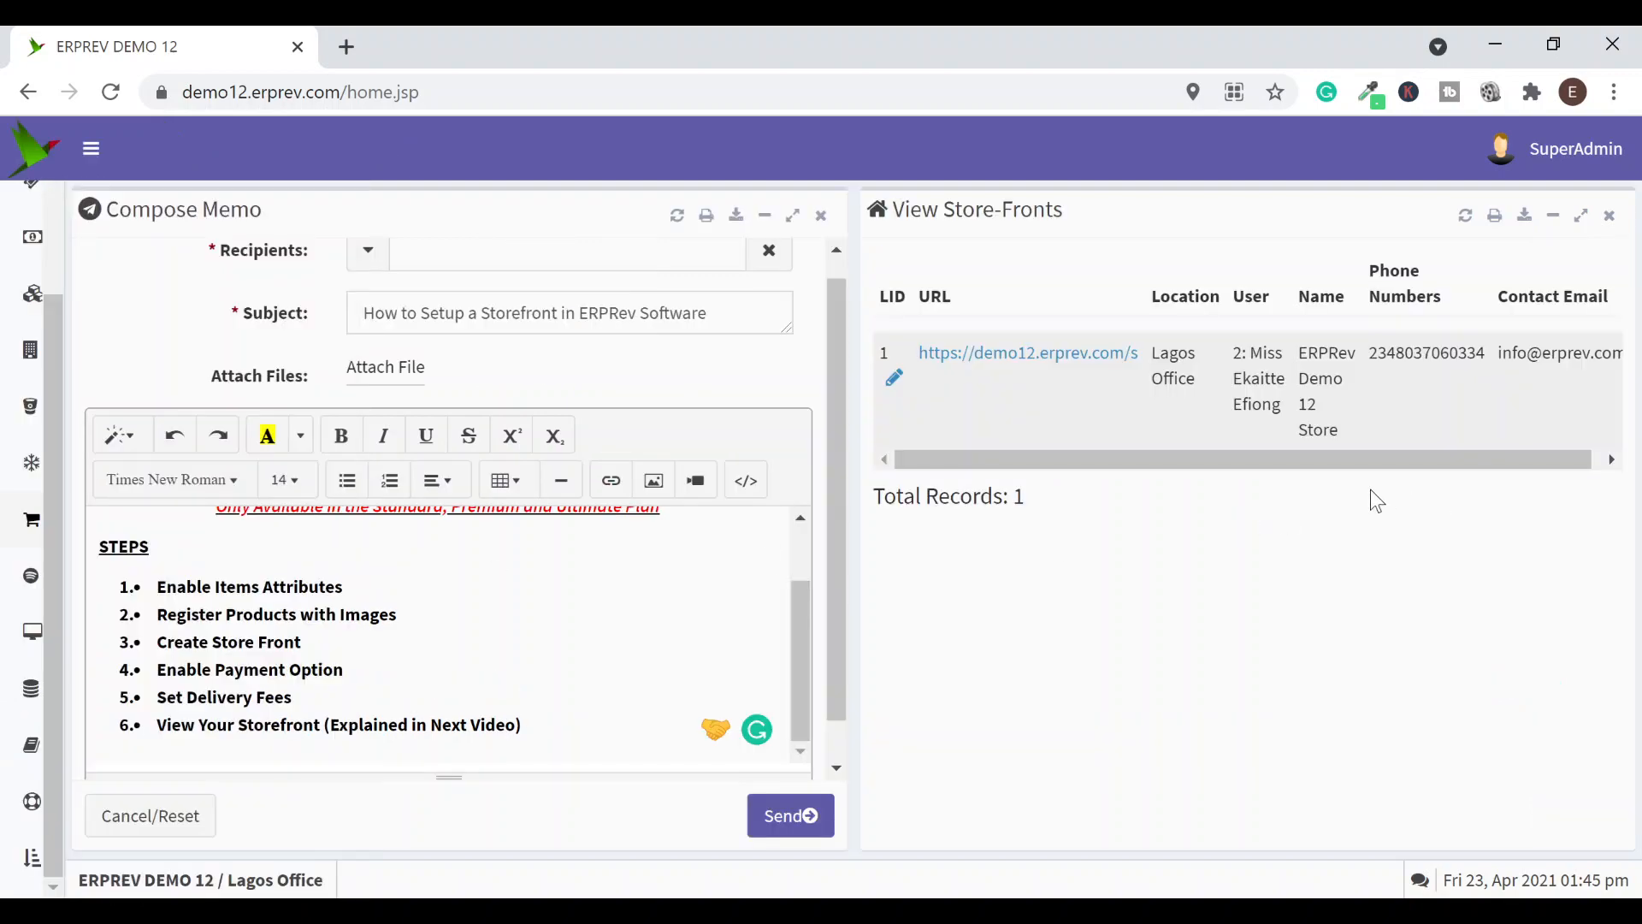
click(1581, 215)
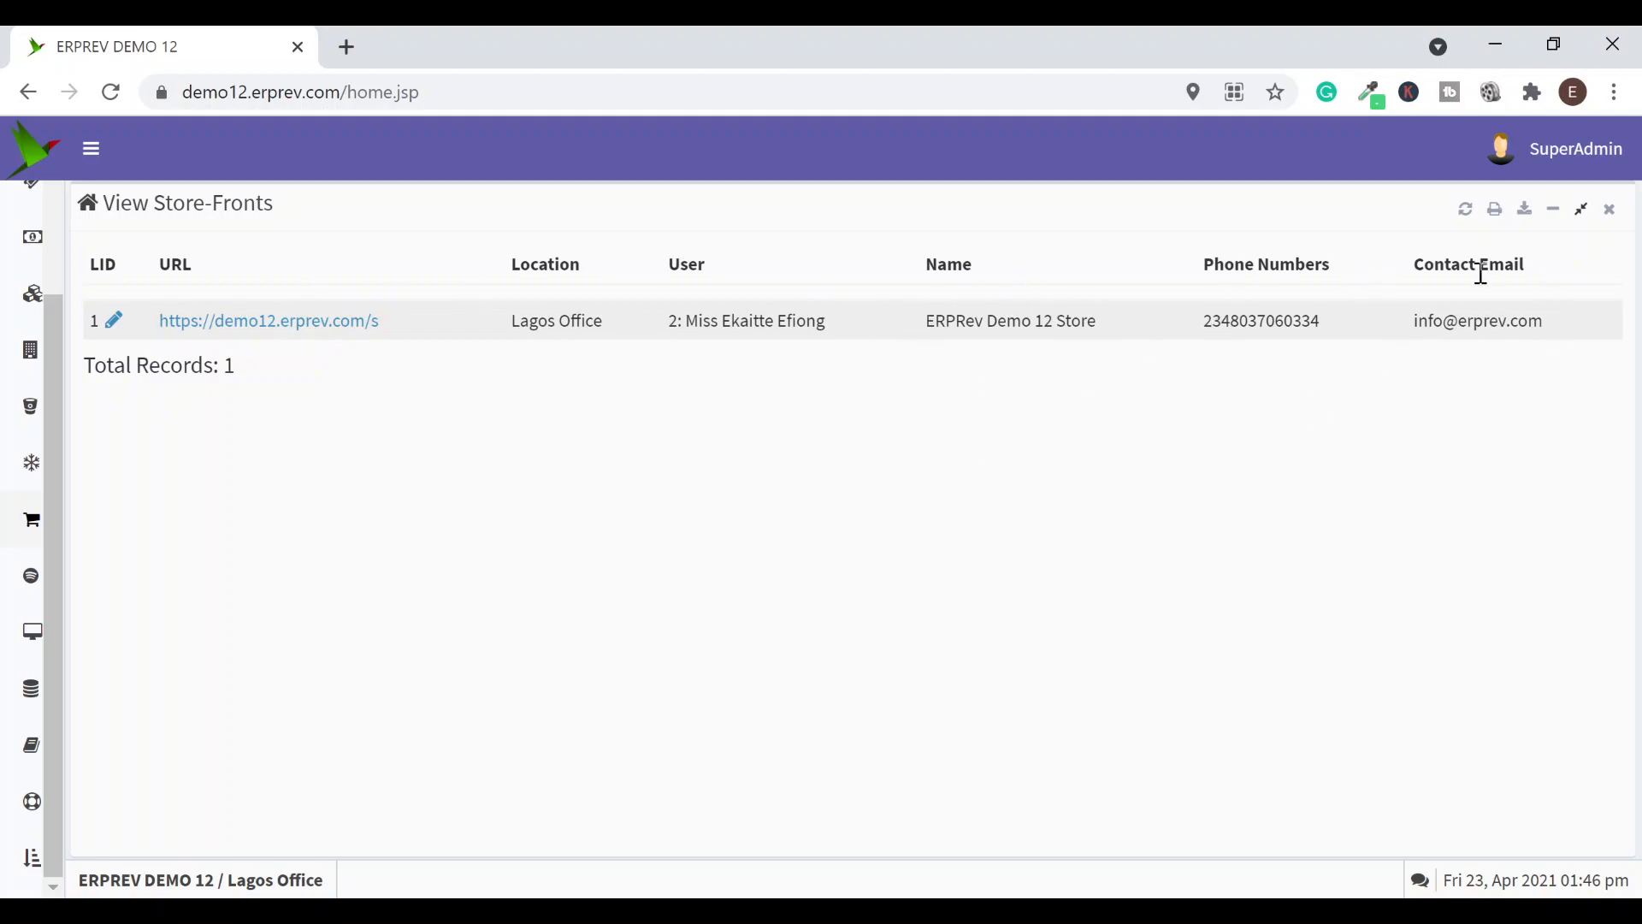
Open the existing store-front for editing and examine its contact details and social media handles
click(114, 332)
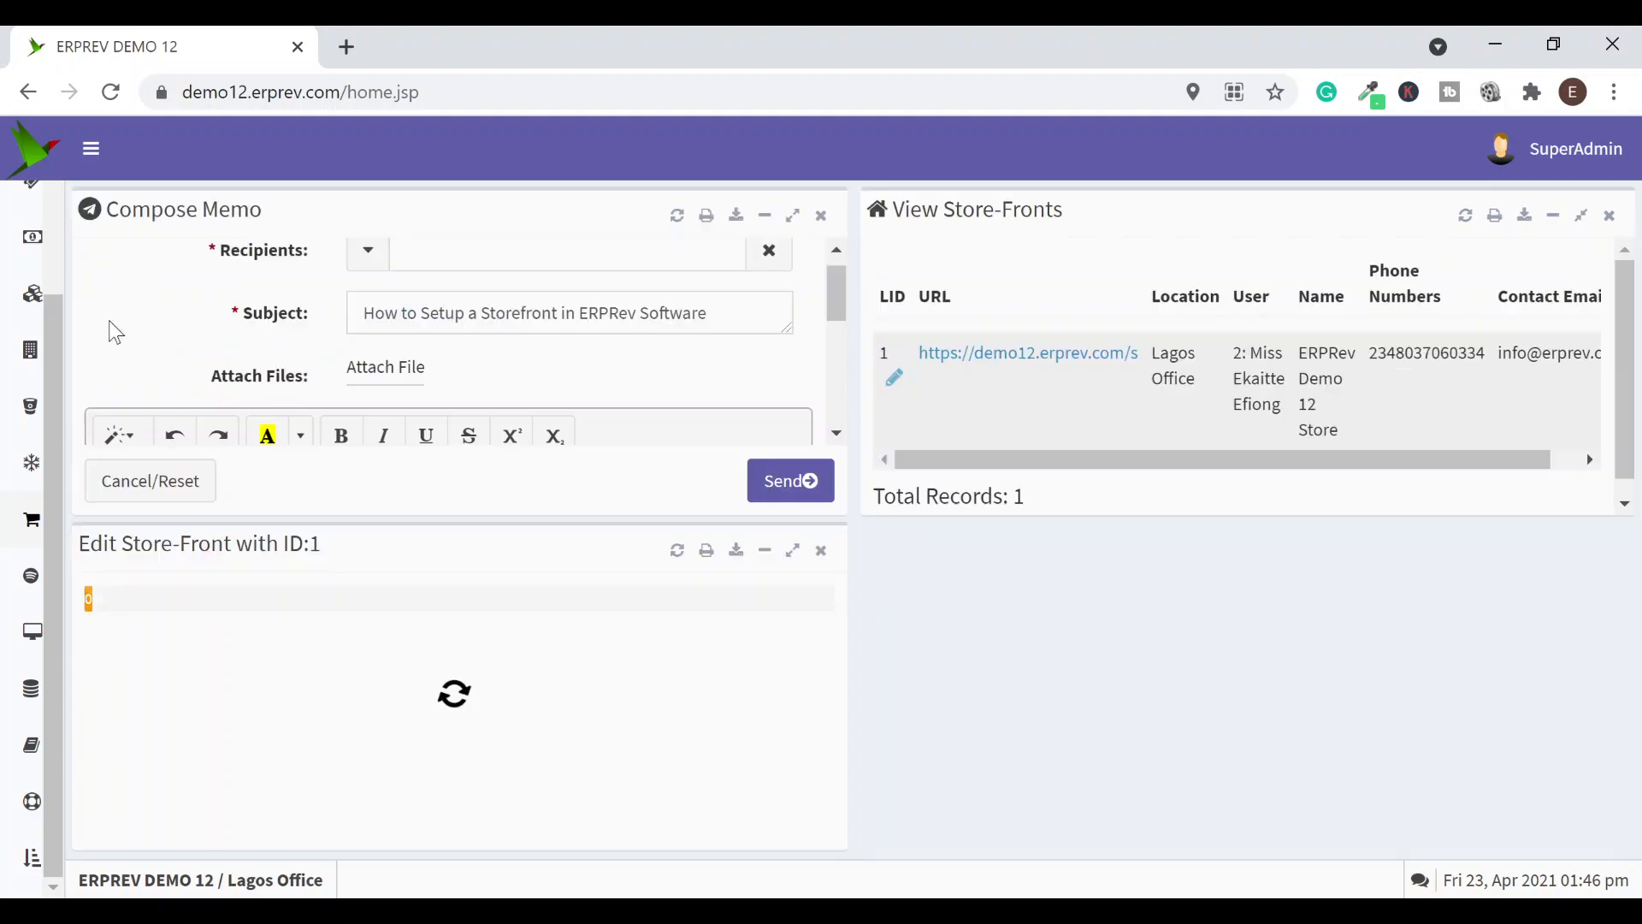
click(791, 548)
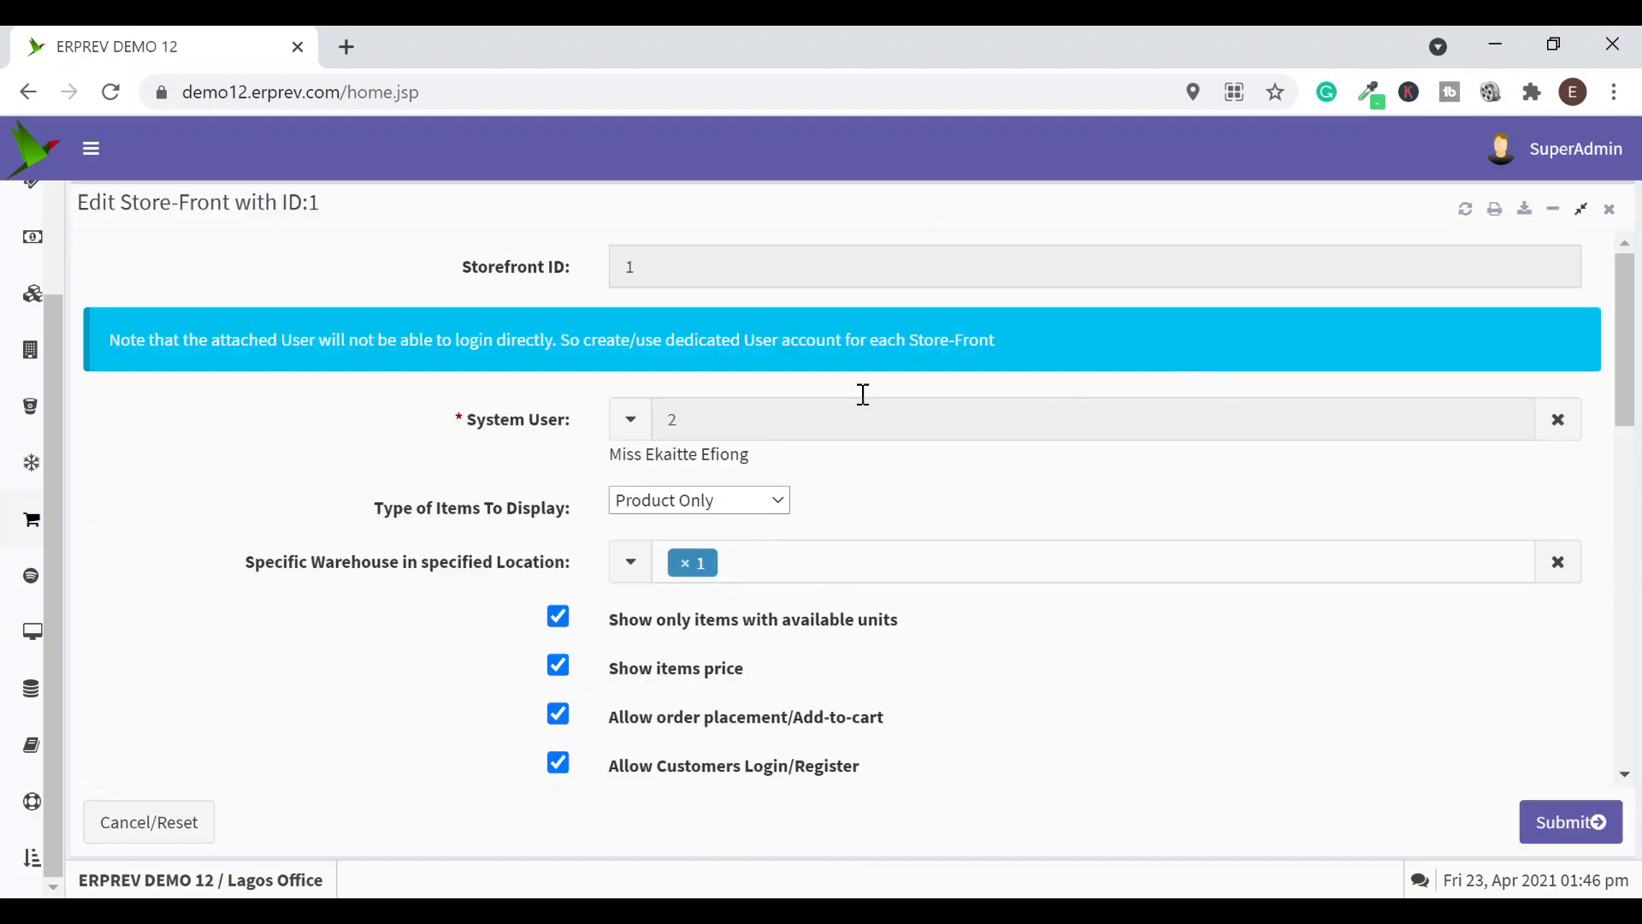
scroll(859, 389, down, 10)
scroll(864, 530, down, 4)
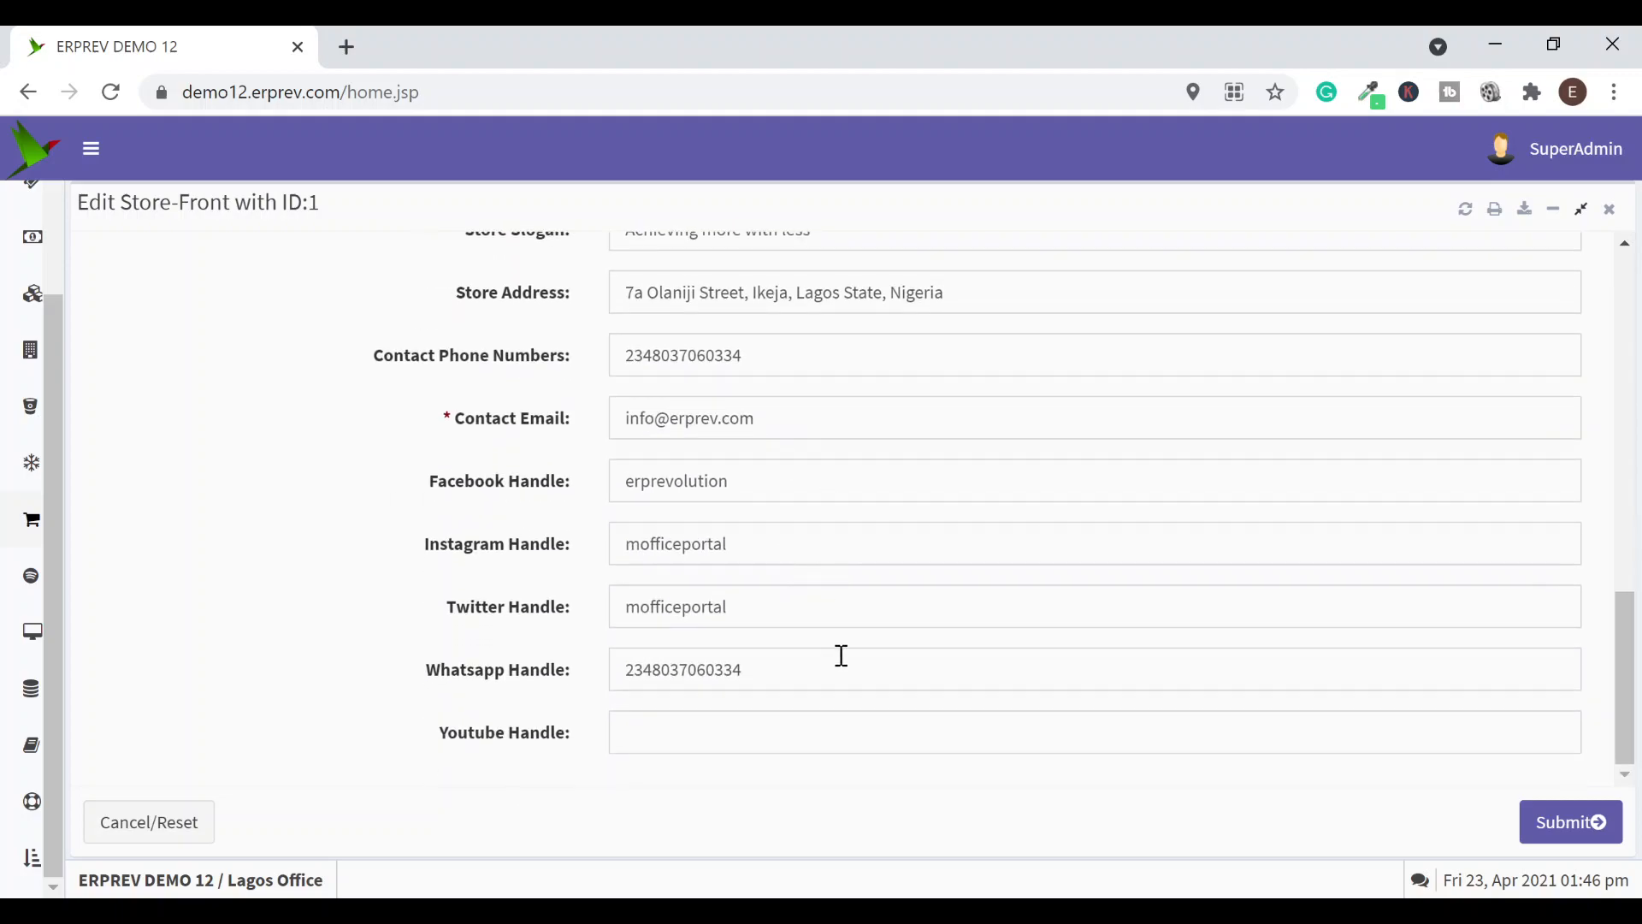
click(655, 733)
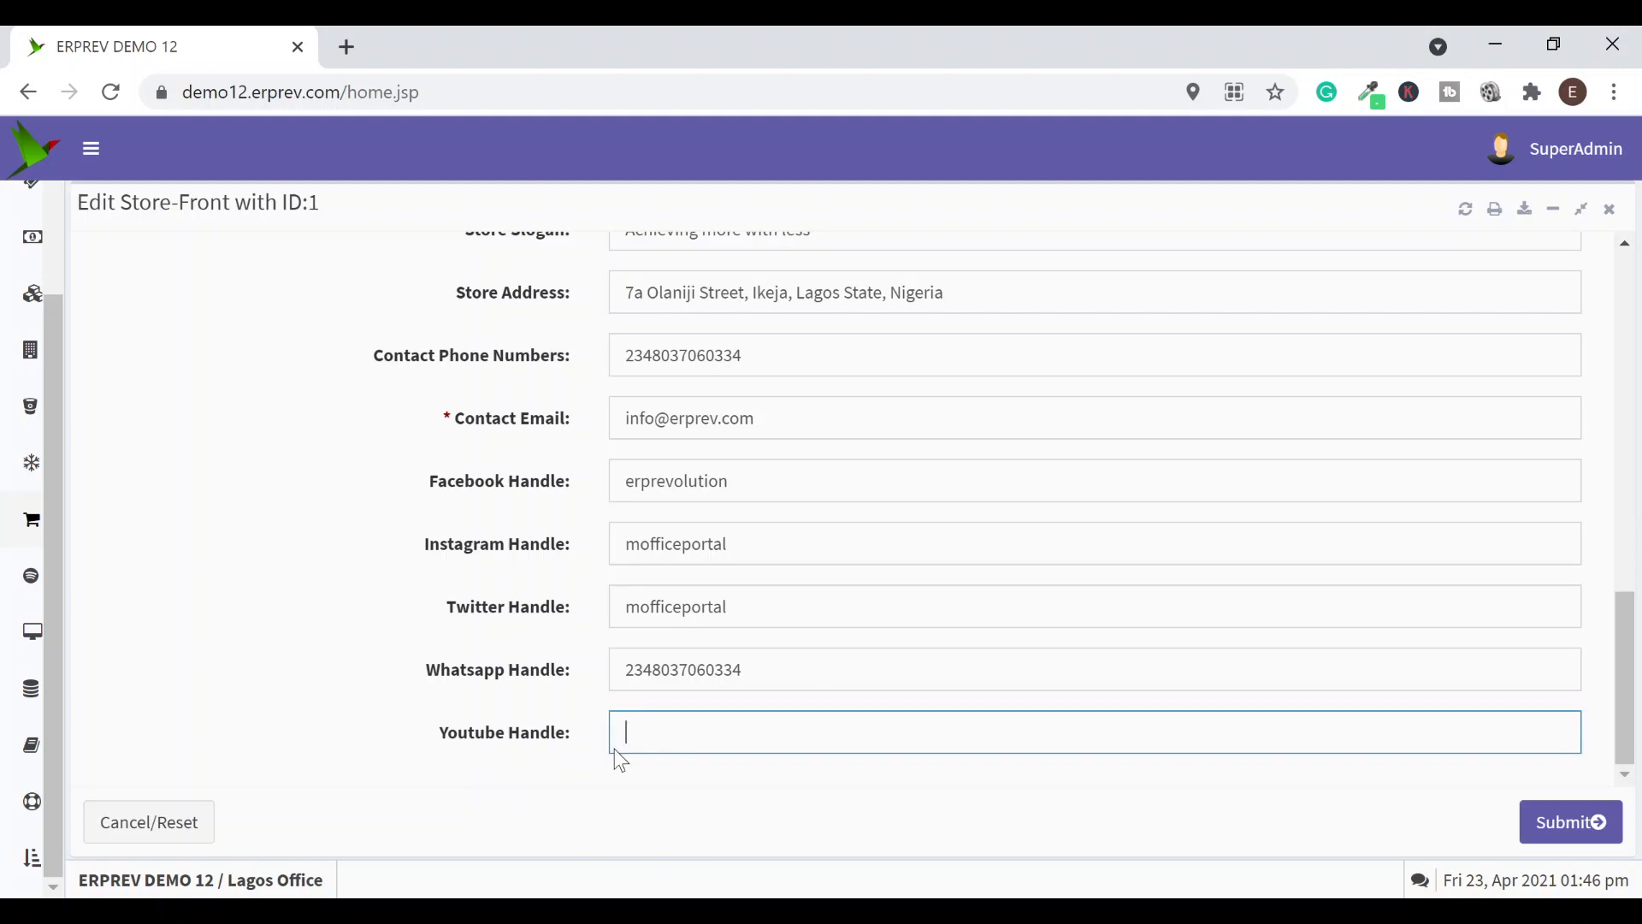
Close the store-front edit form and list, and open the enlarged overview of online payment gateways in the sales module
click(1610, 213)
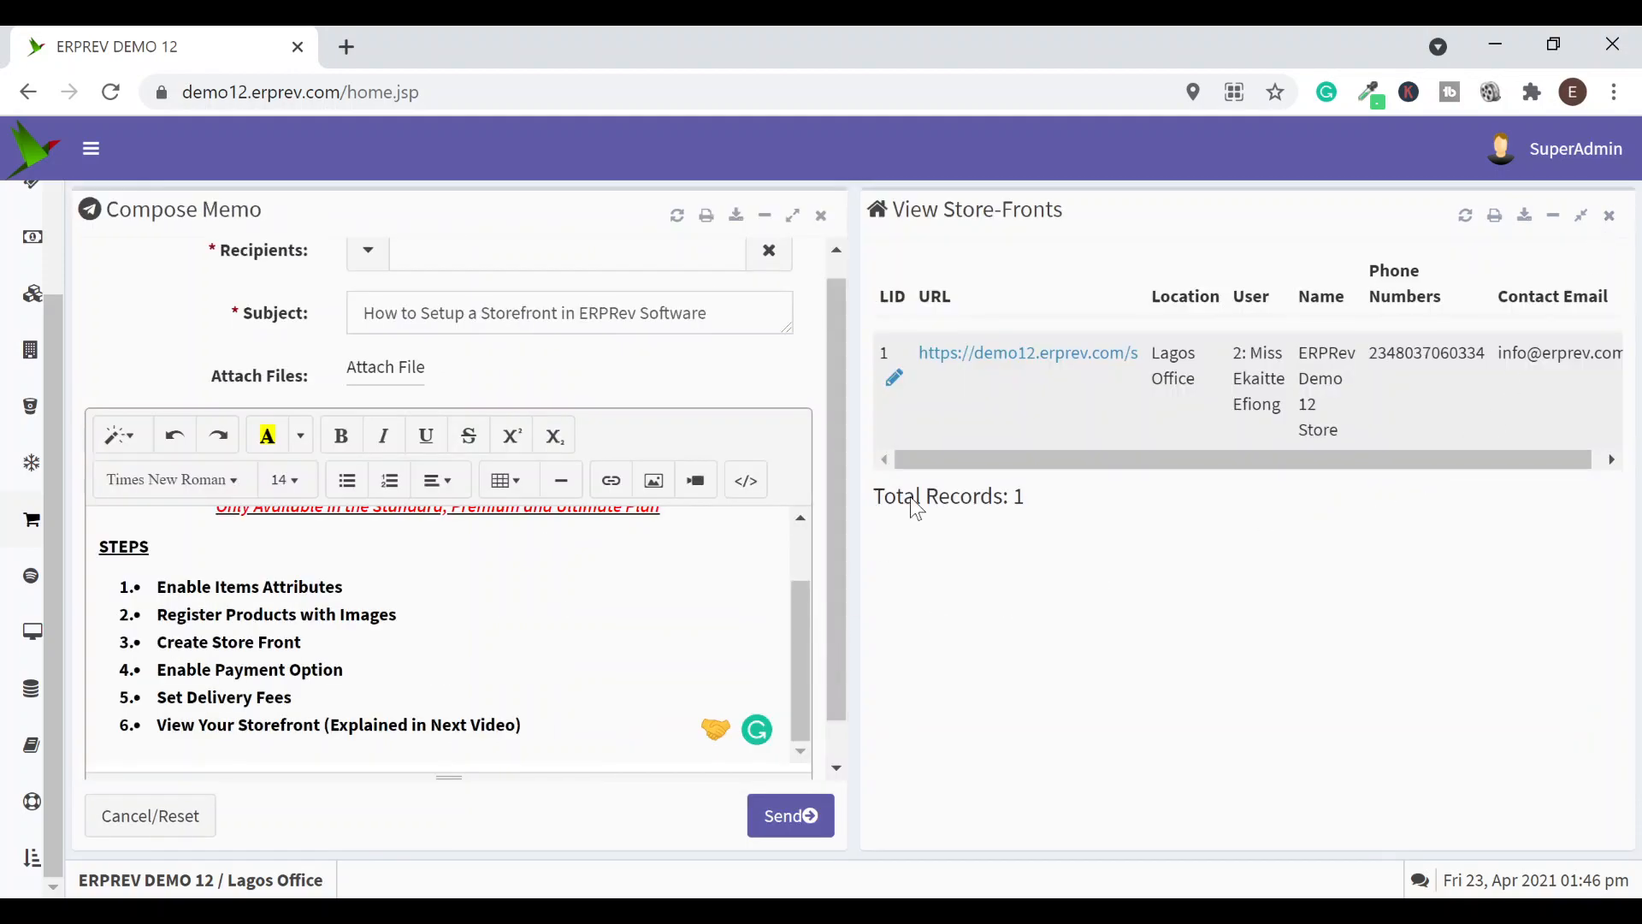
click(1608, 216)
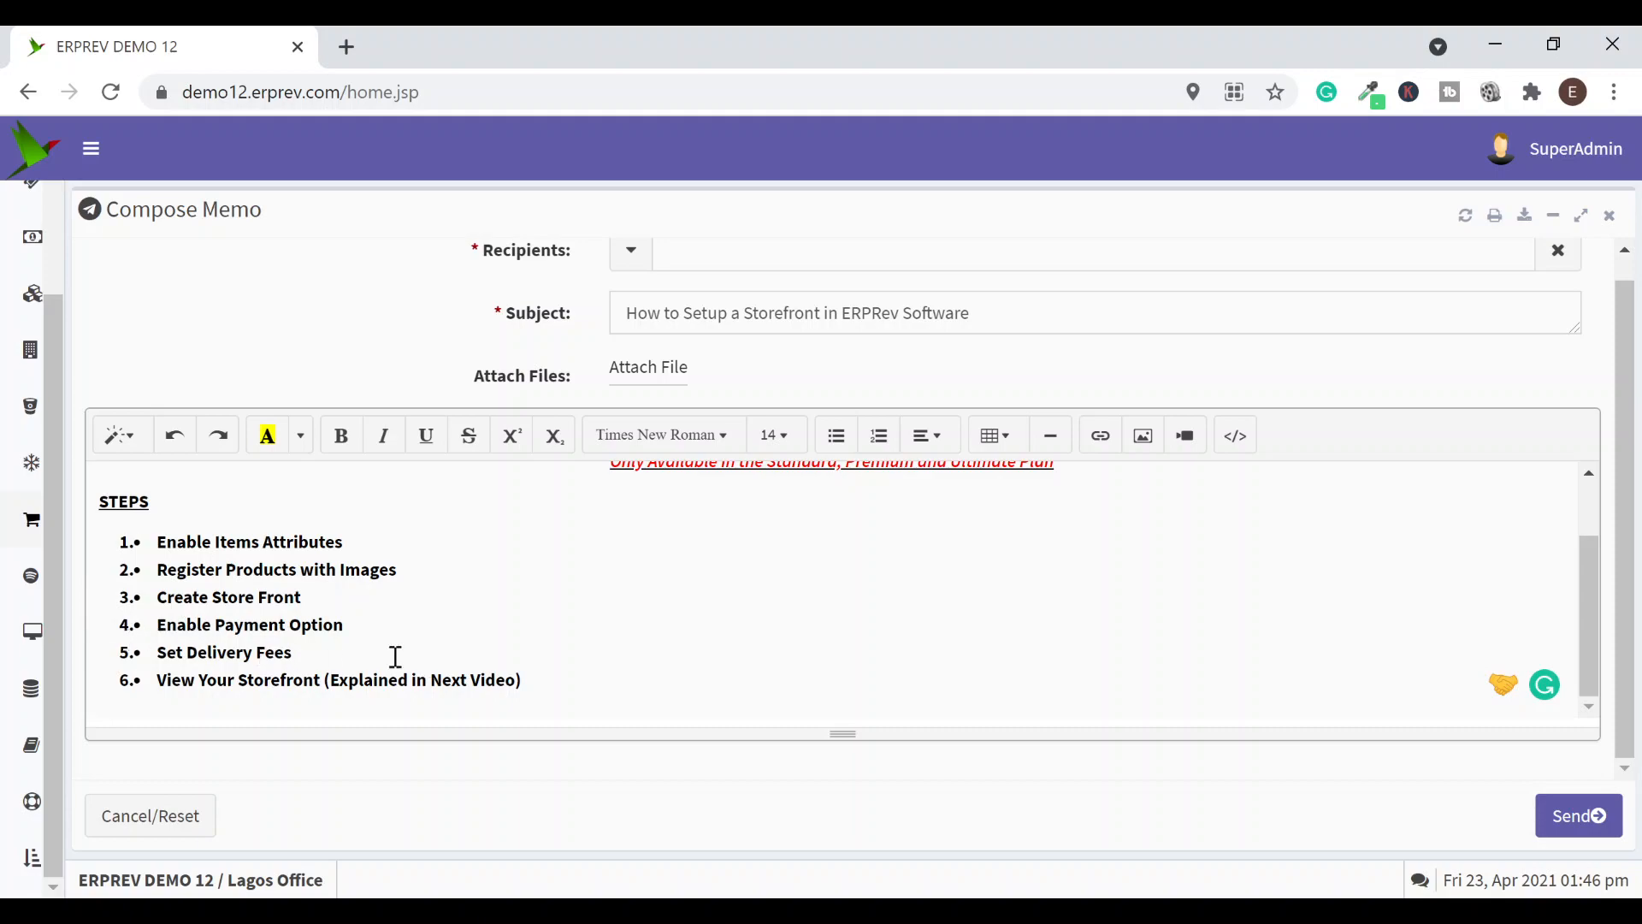
mouse_move(8, 659)
scroll(107, 513, down, 2)
scroll(106, 513, down, 6)
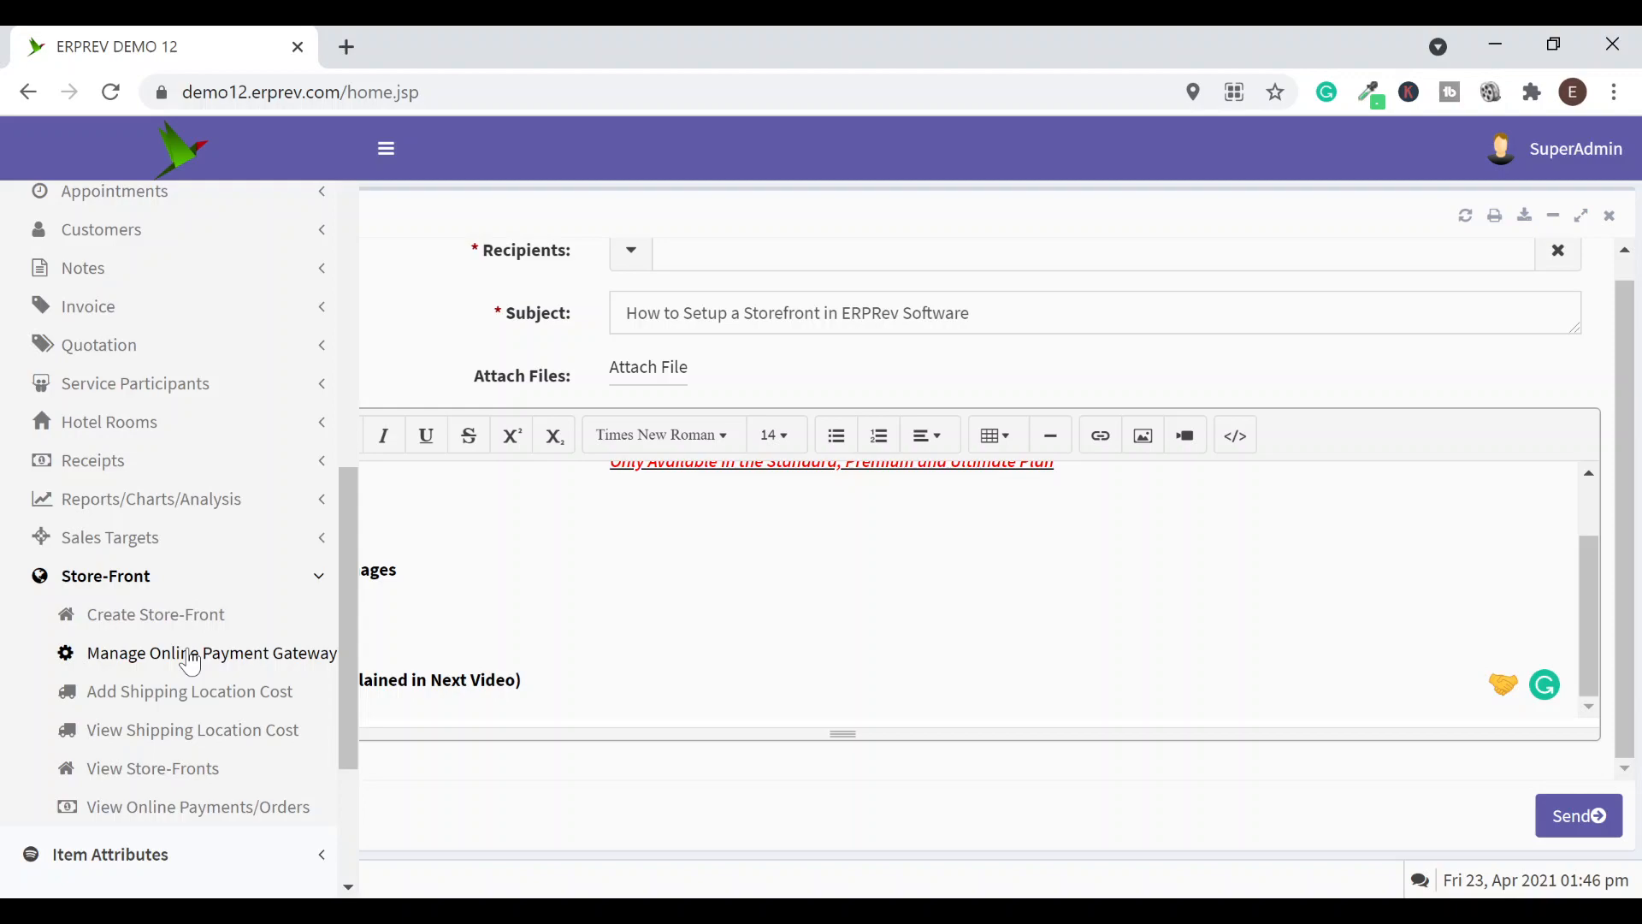
click(190, 654)
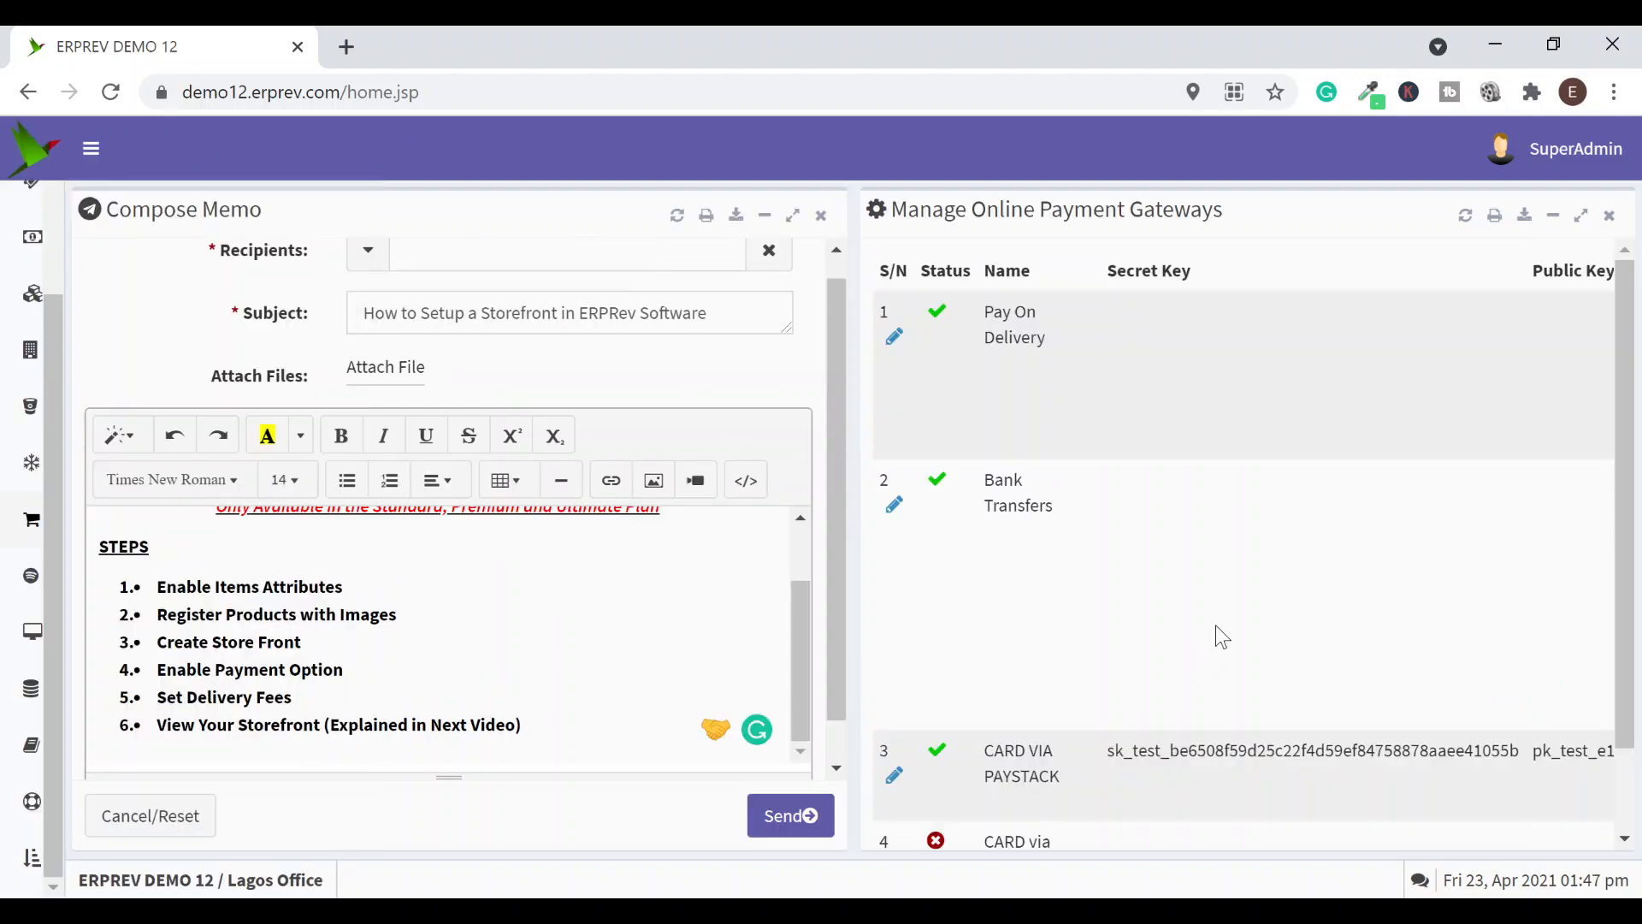
click(1581, 215)
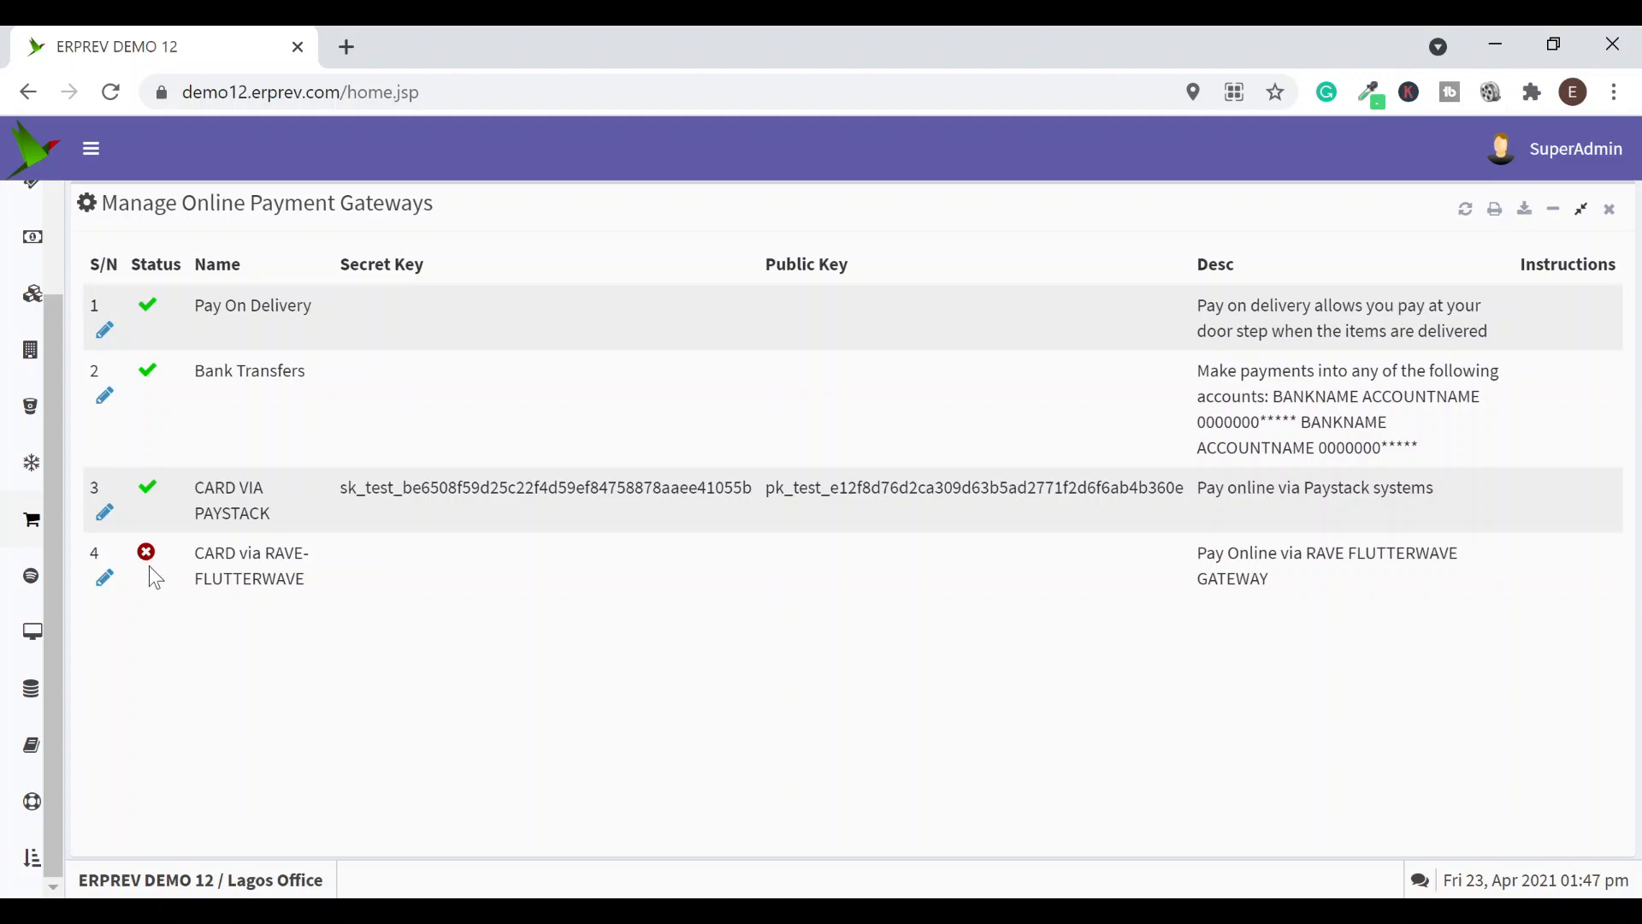
Open the Bank Transfers gateway for editing and examine the bank name, account name and account number placeholders in its description
click(106, 396)
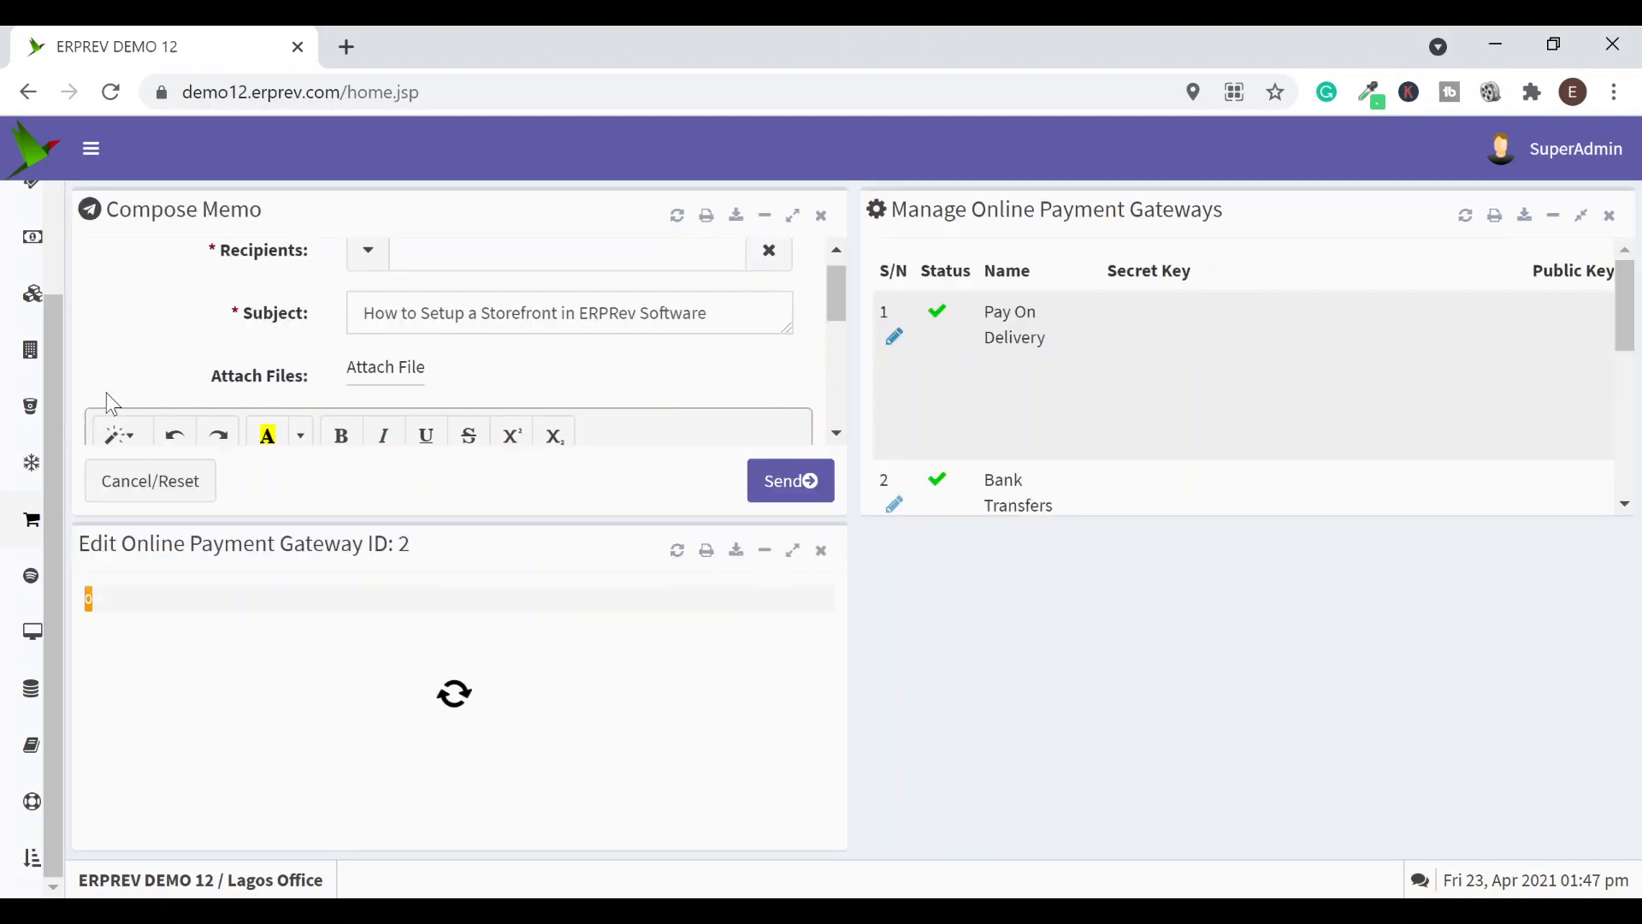
click(794, 553)
scroll(849, 590, down, 2)
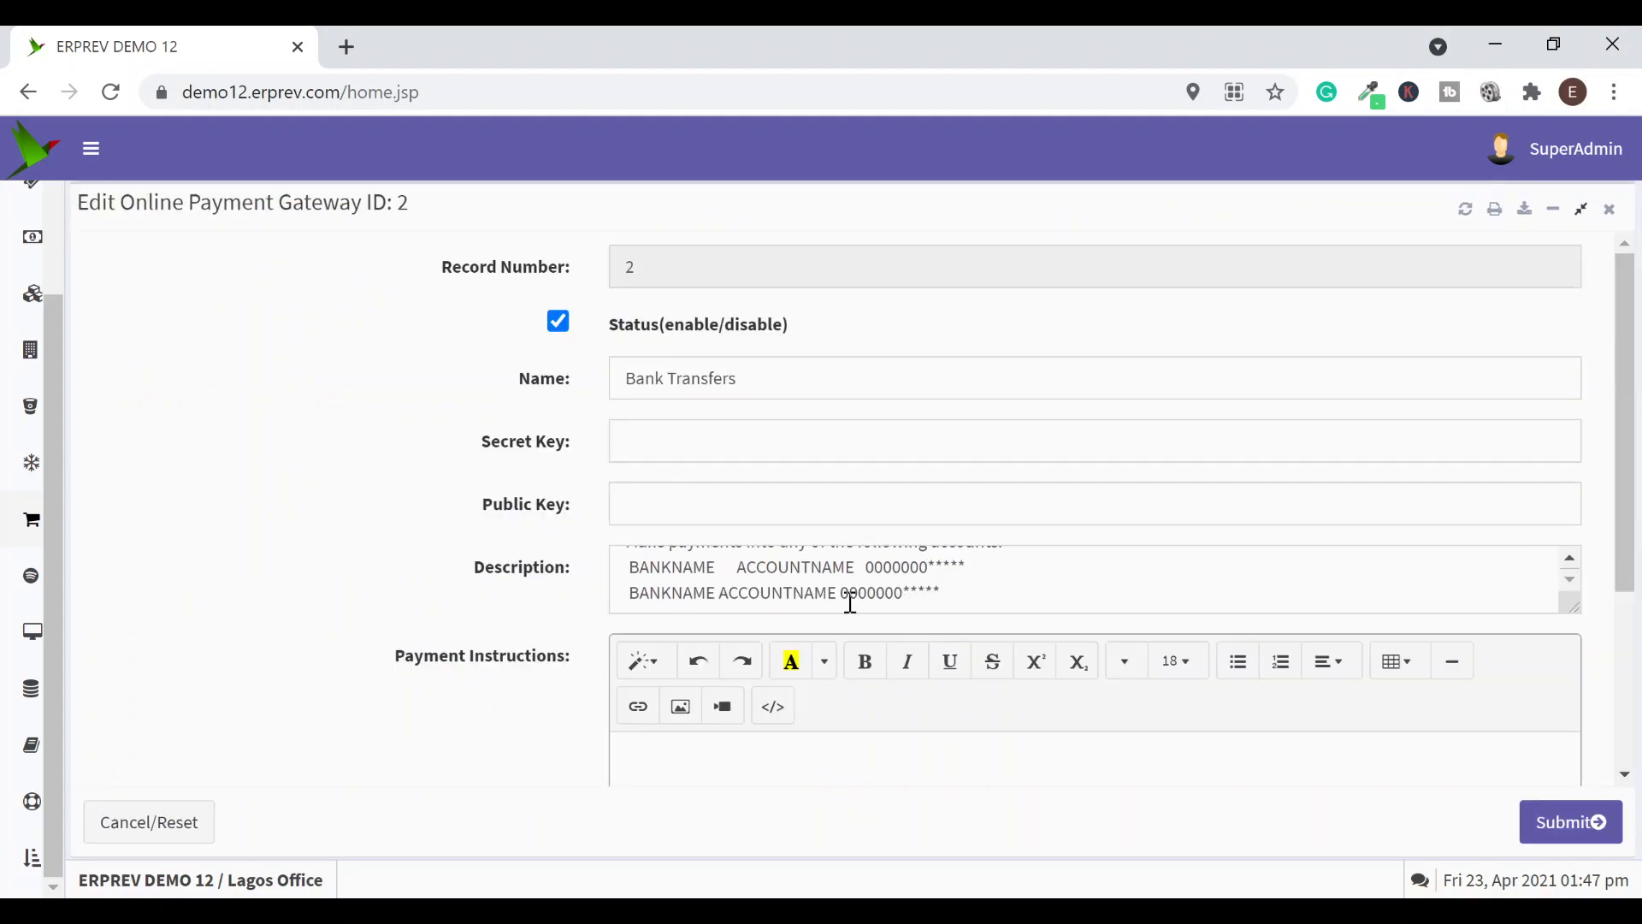
scroll(850, 599, up, 2)
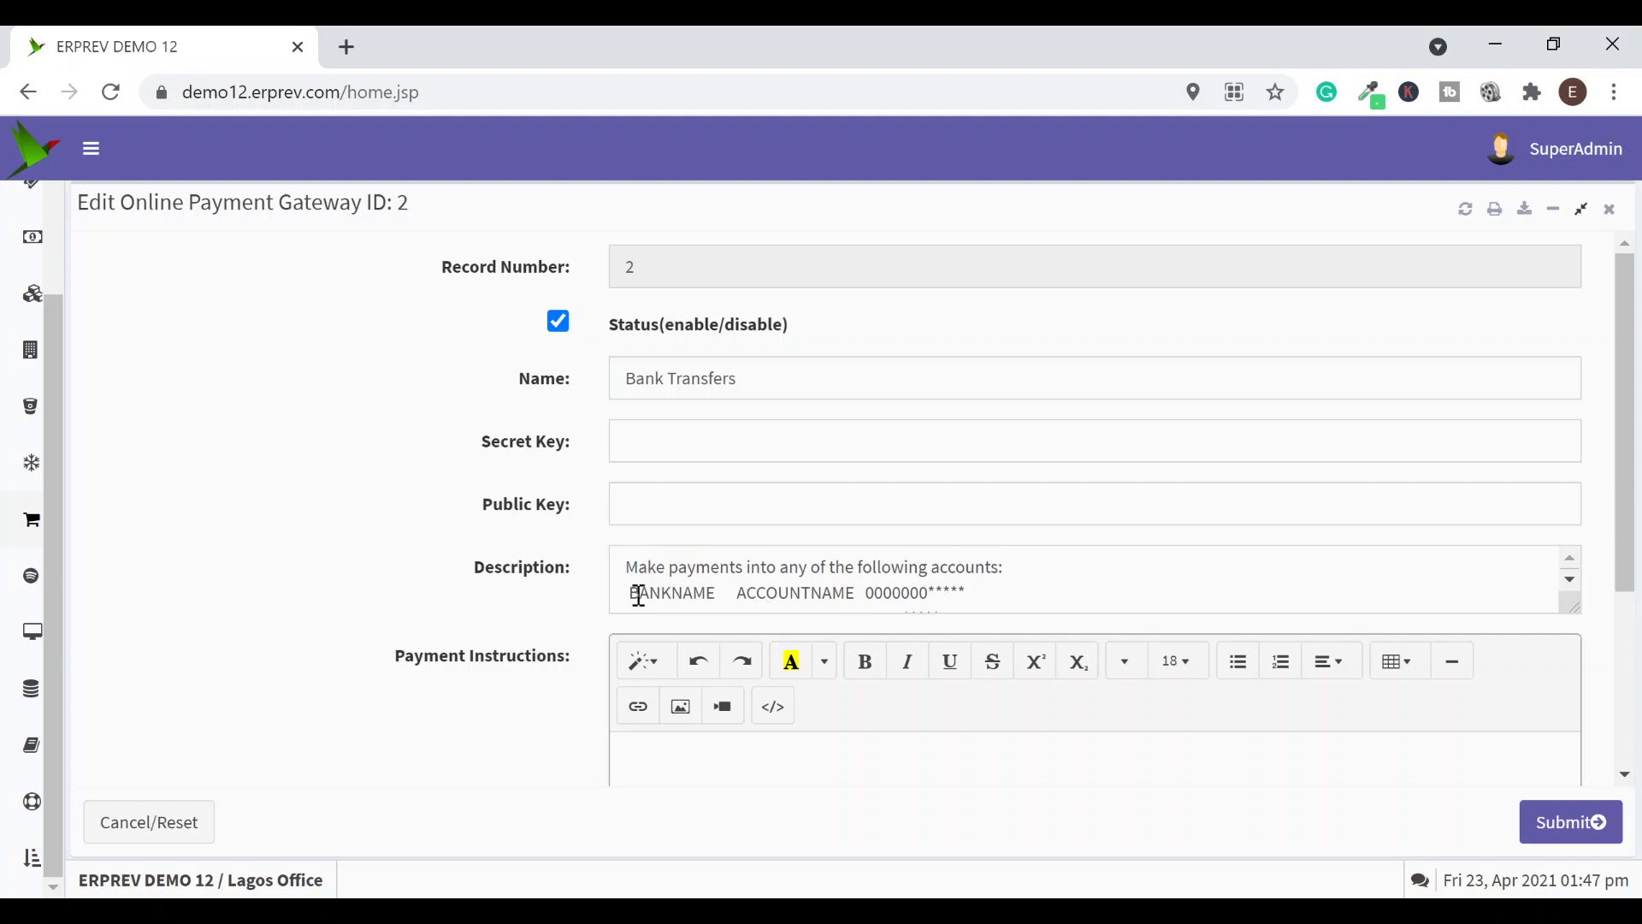
drag(639, 594, 853, 590)
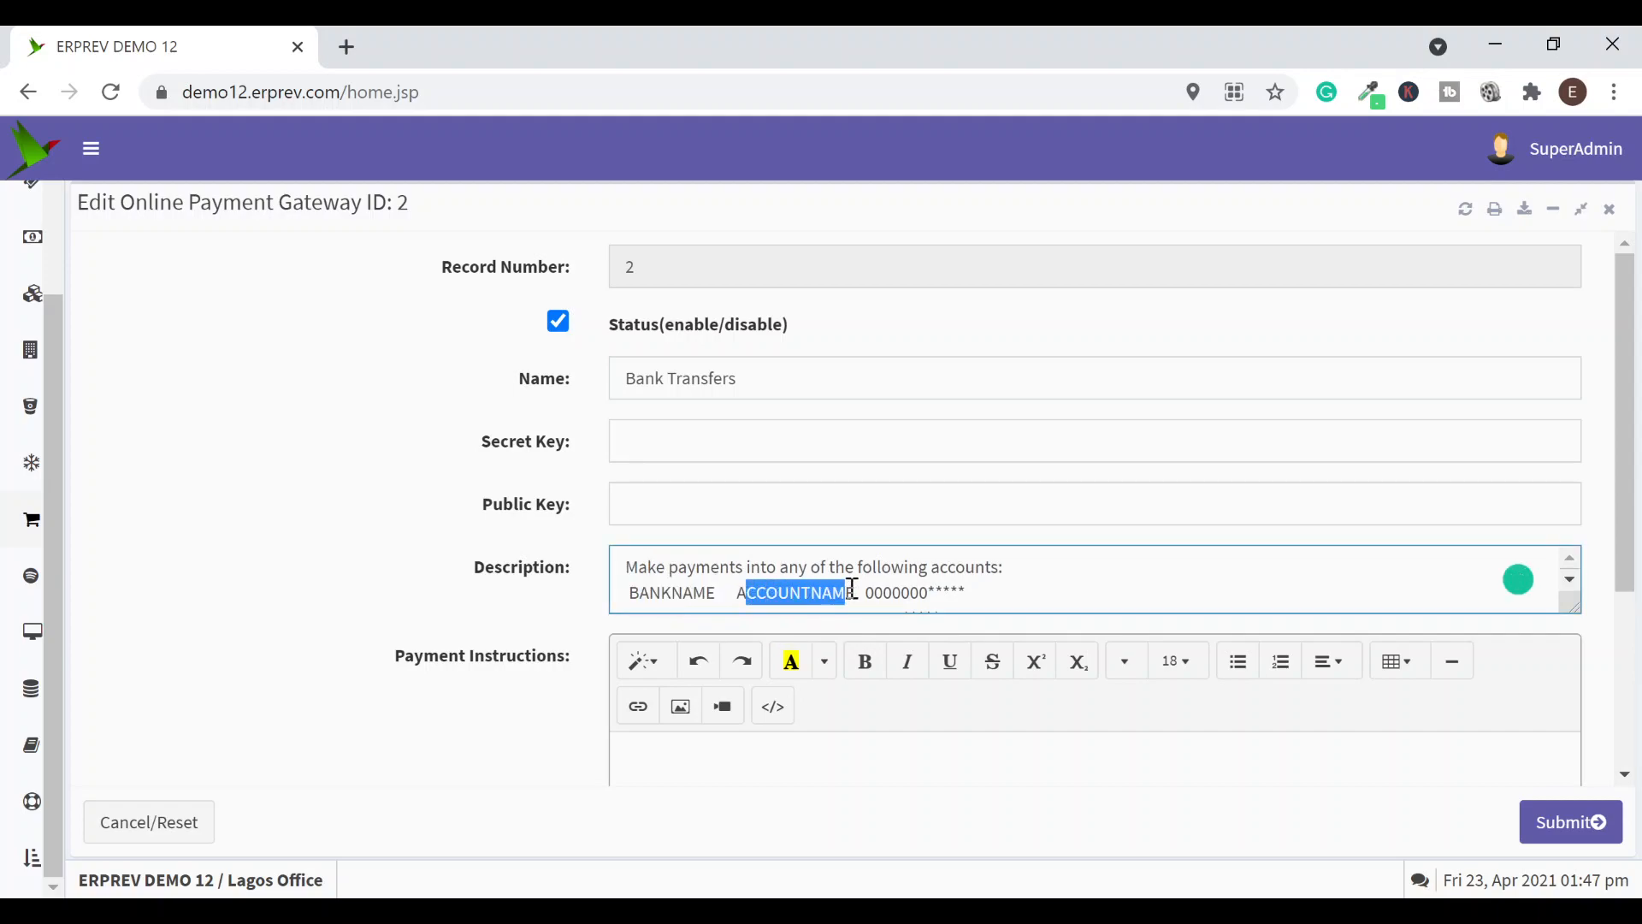
click(791, 594)
click(911, 596)
double_click(911, 596)
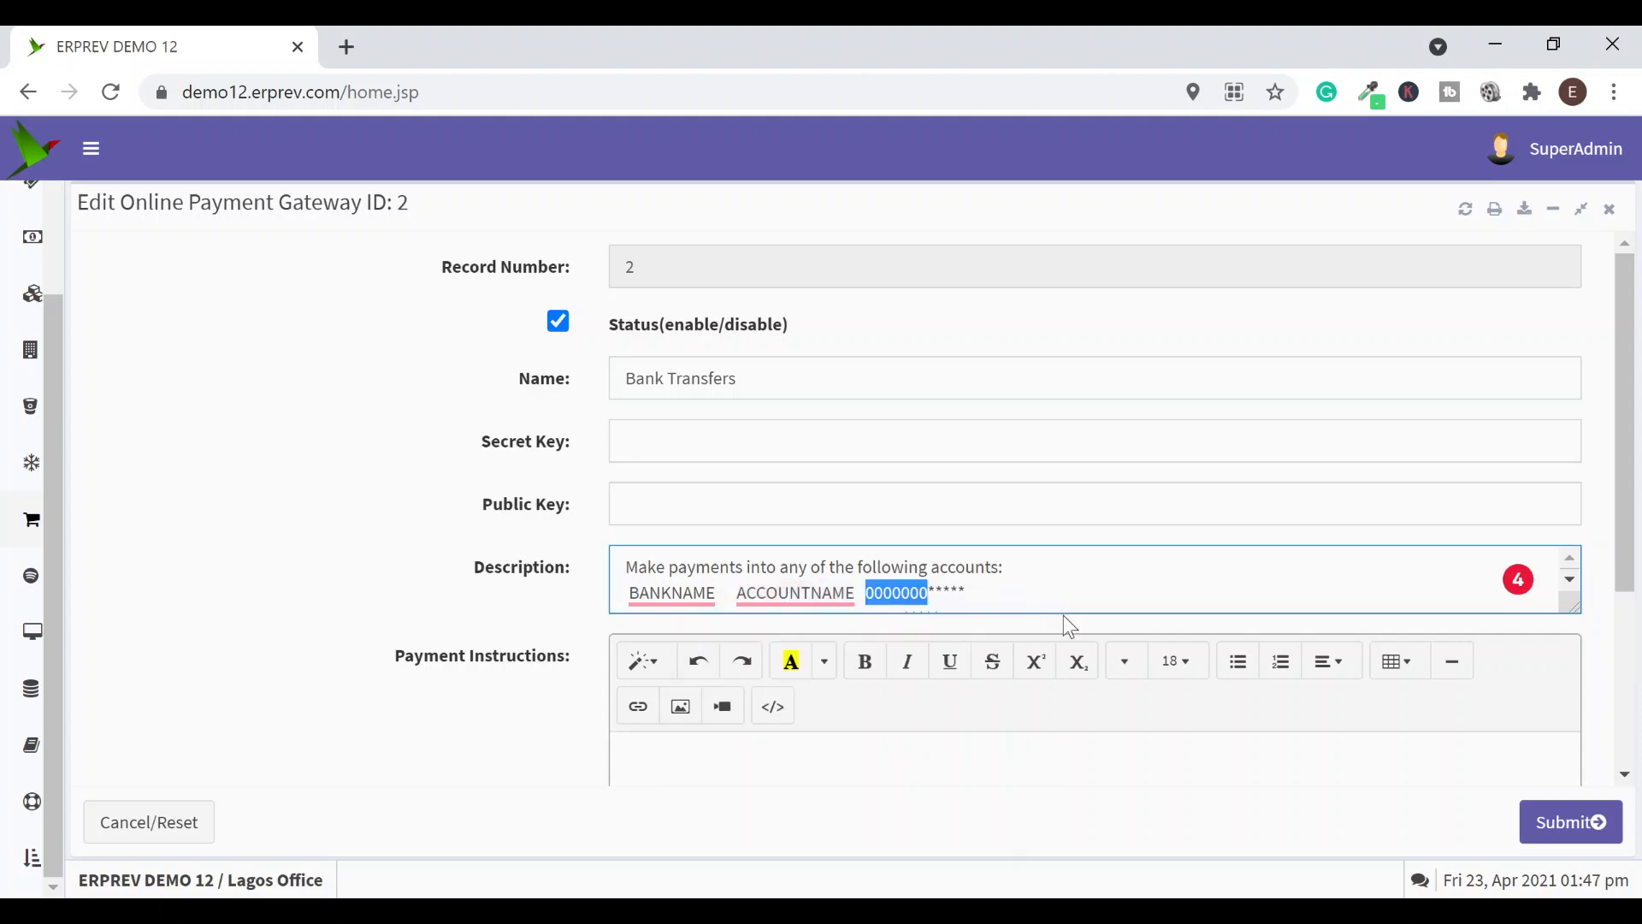
click(1018, 594)
scroll(1066, 598, down, 1)
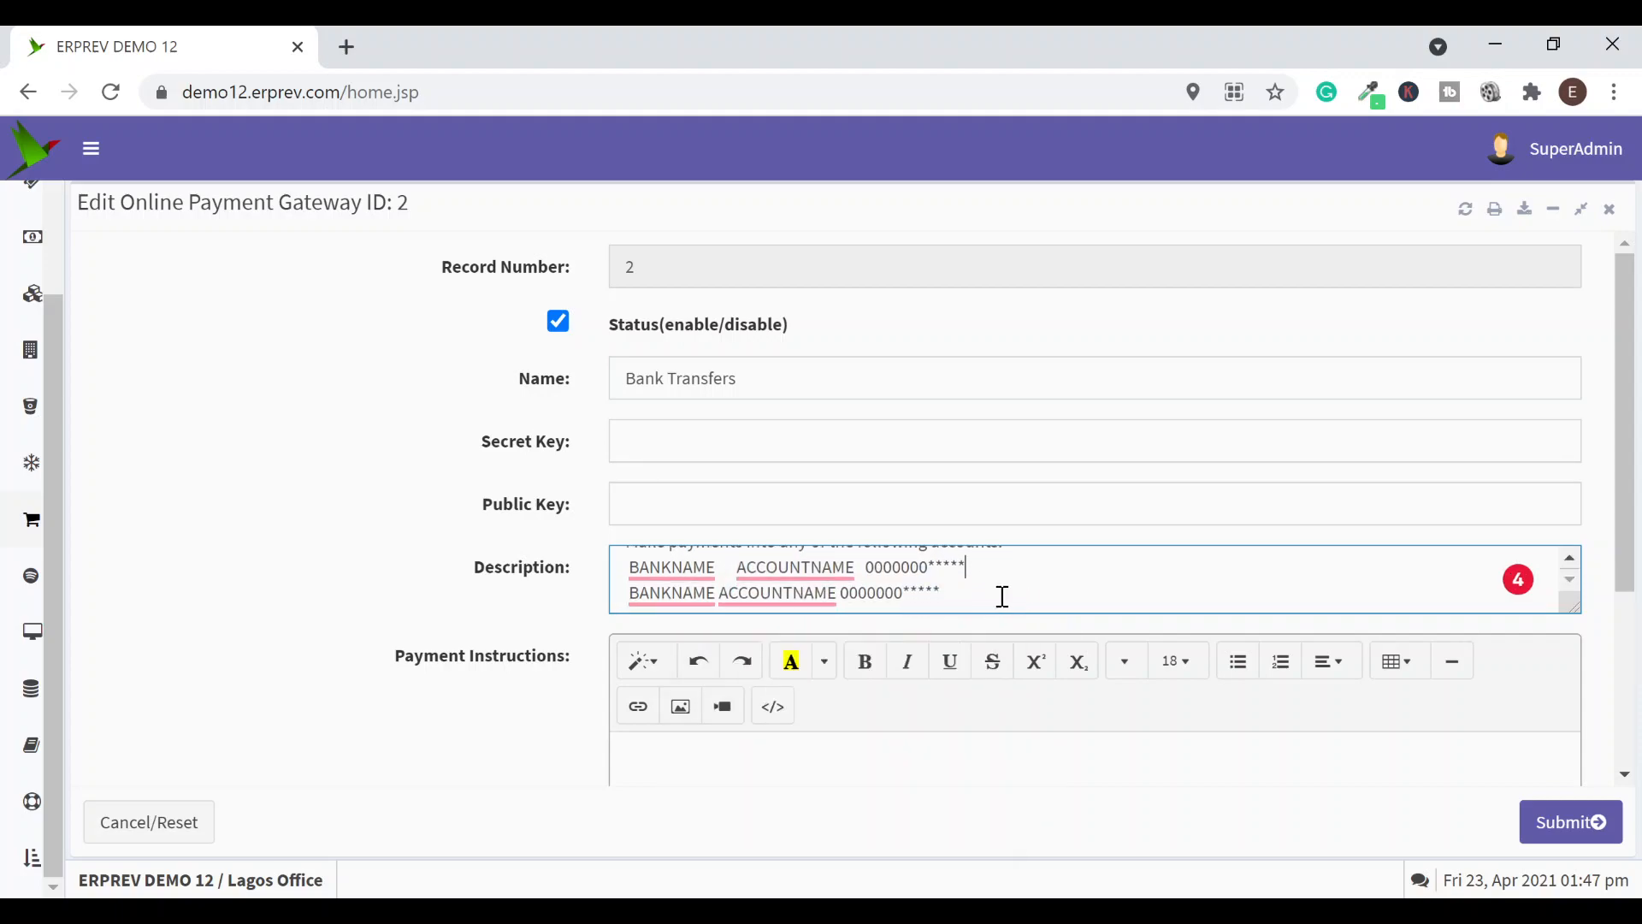
Look at the payment instructions of the Bank Transfers gateway and close the form without submitting
scroll(1006, 608, down, 2)
click(723, 666)
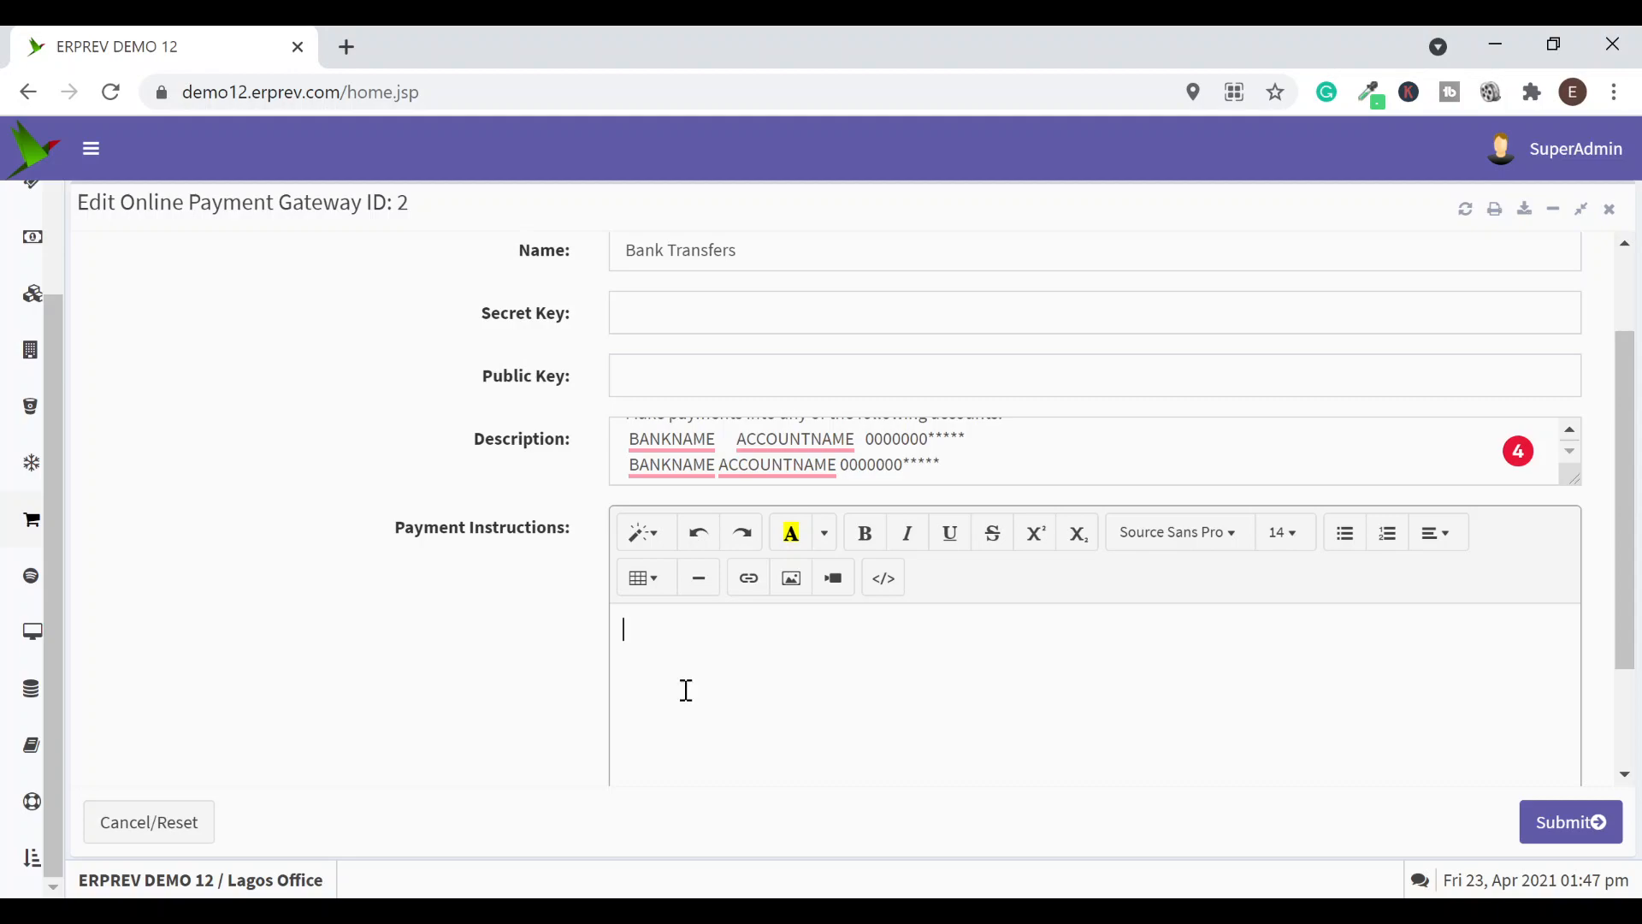
scroll(685, 690, up, 2)
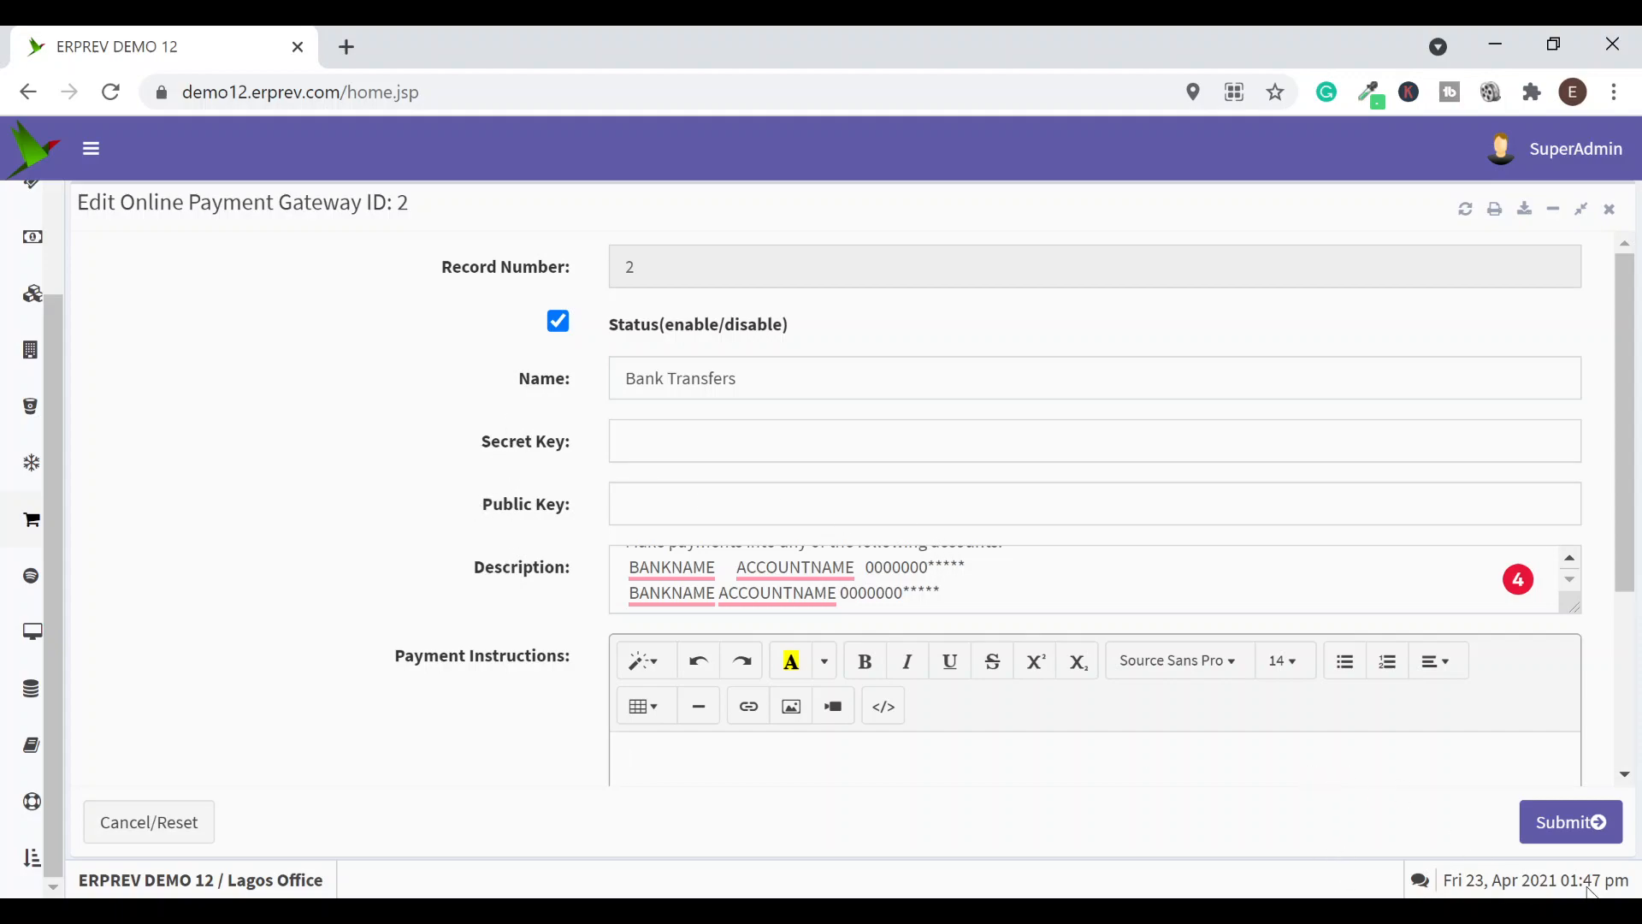
click(1608, 209)
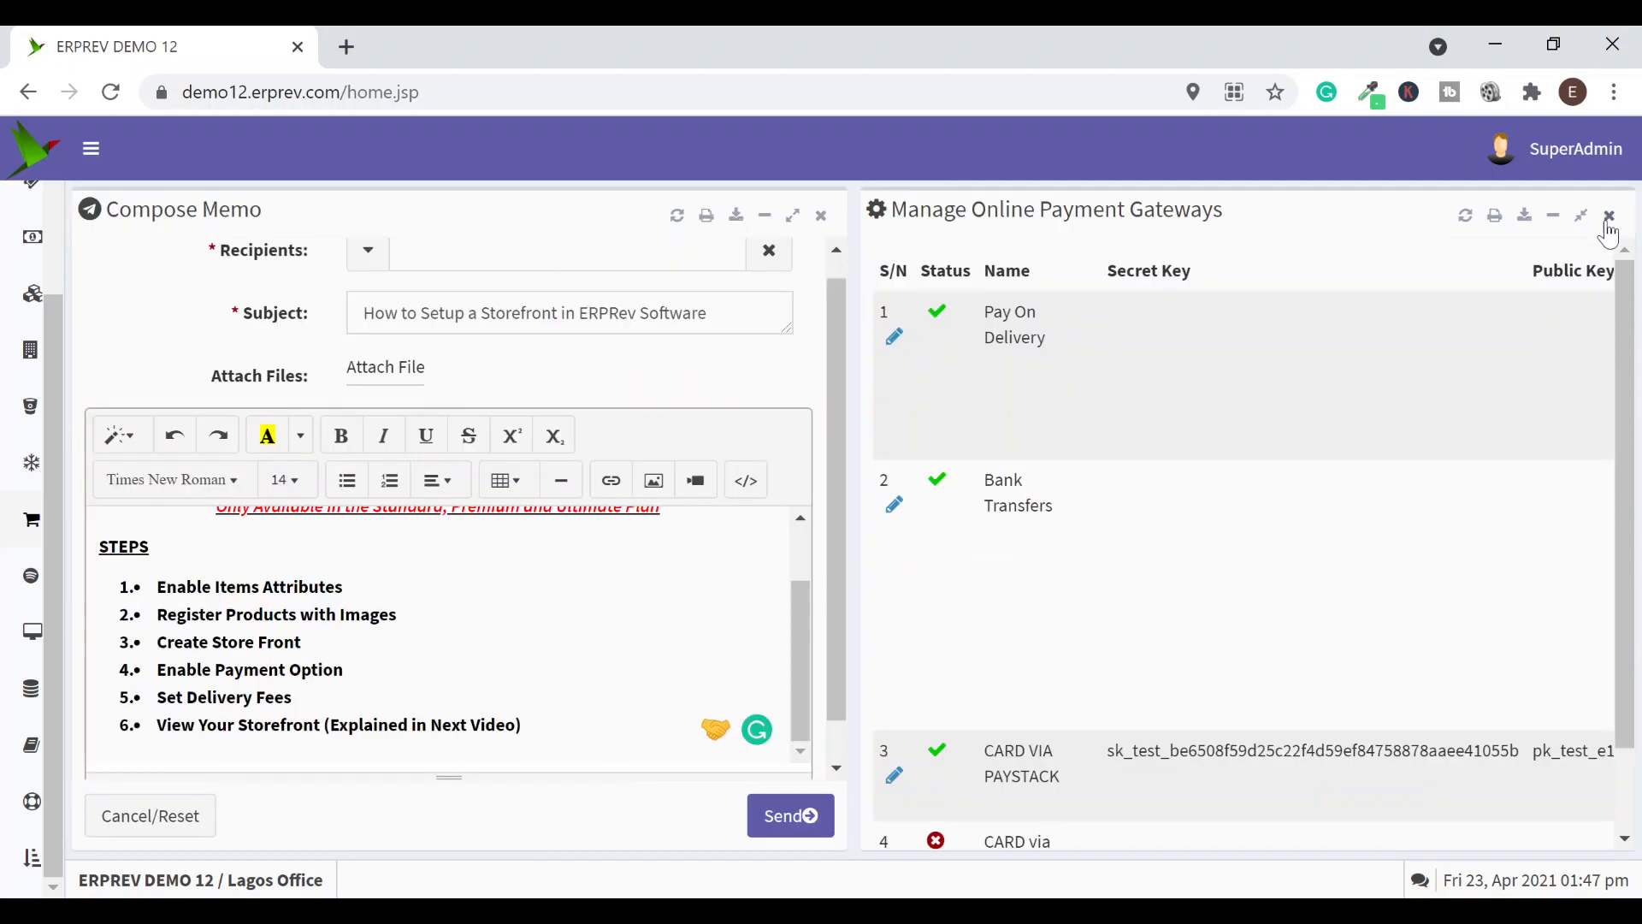
Open the CARD VIA PAYSTACK gateway for editing and examine its secret key, public key, description and payment instructions fields
scroll(1146, 729, down, 1)
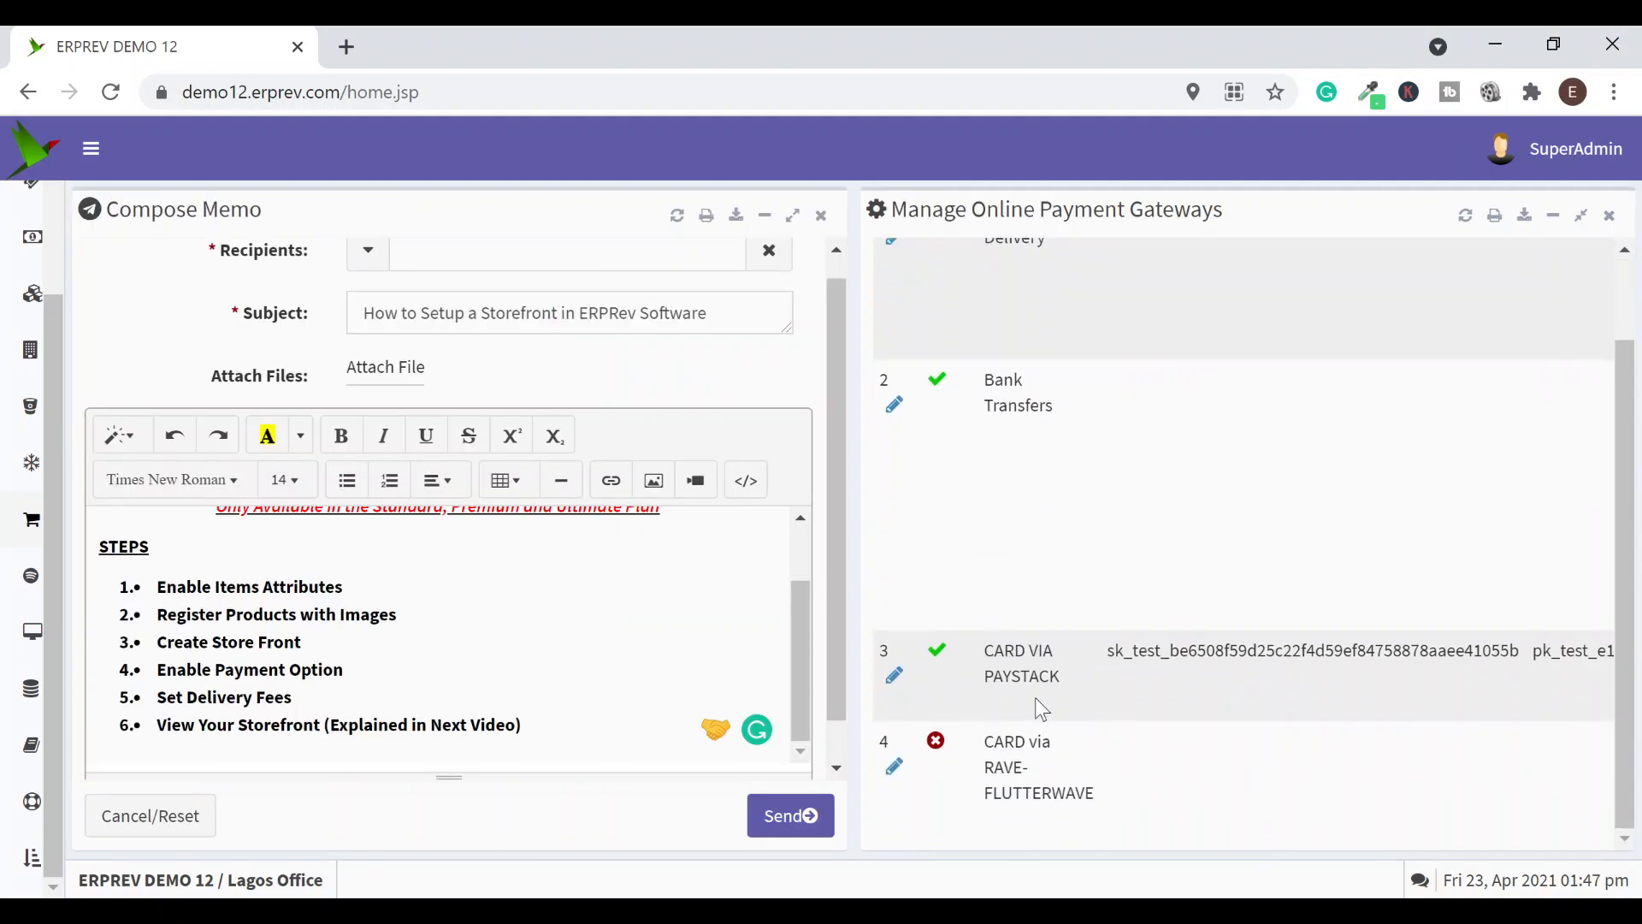
click(895, 687)
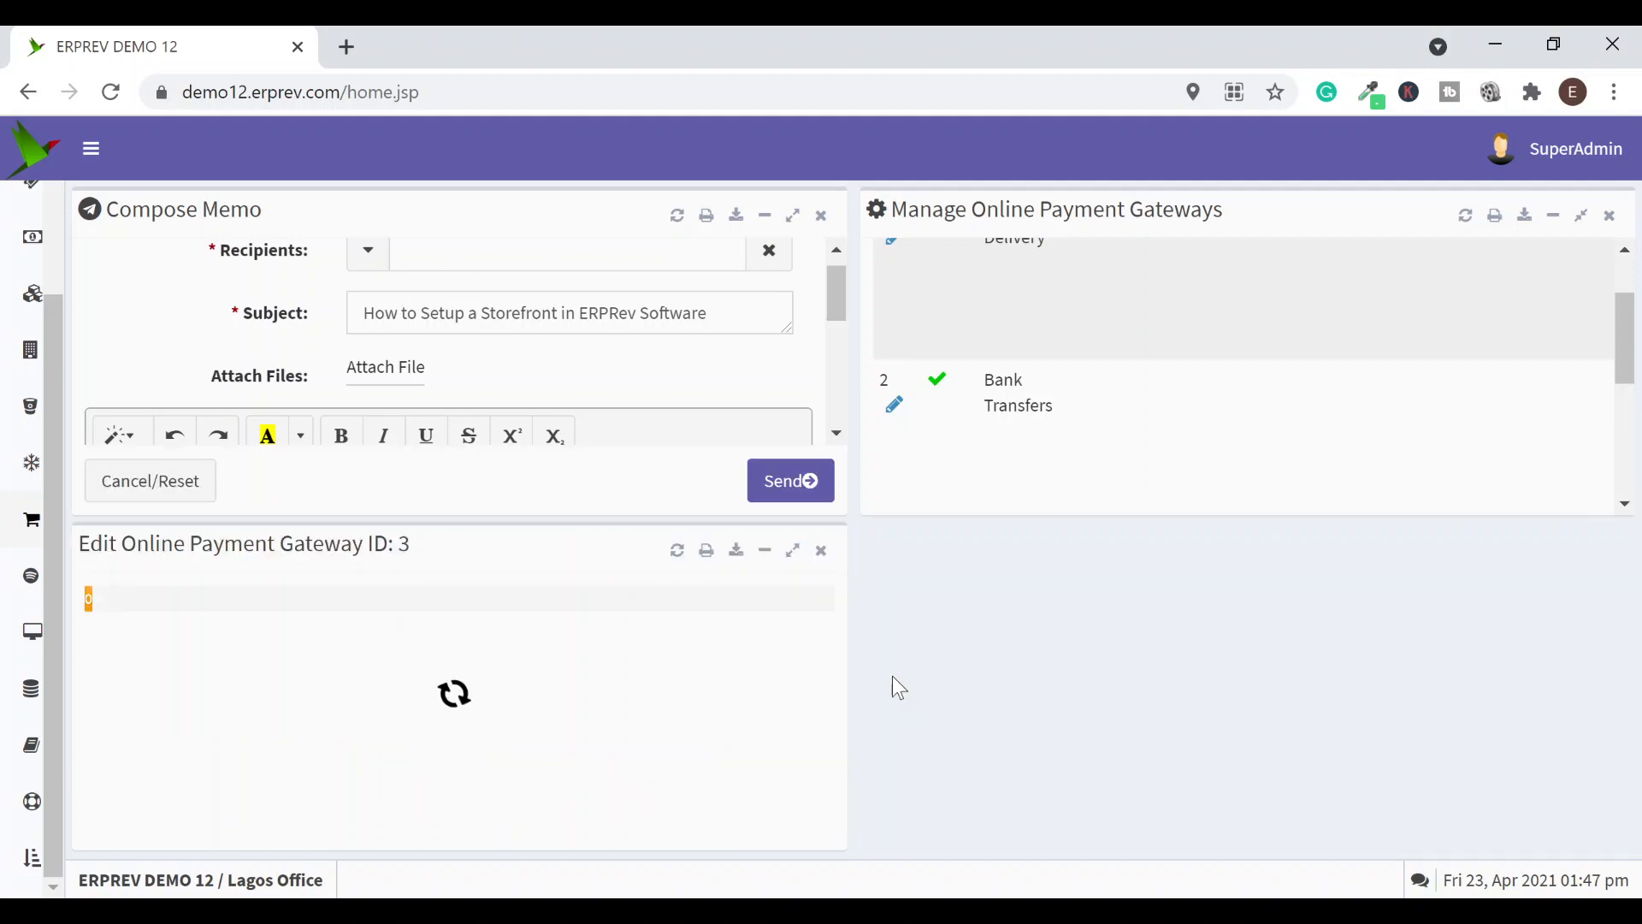
click(792, 552)
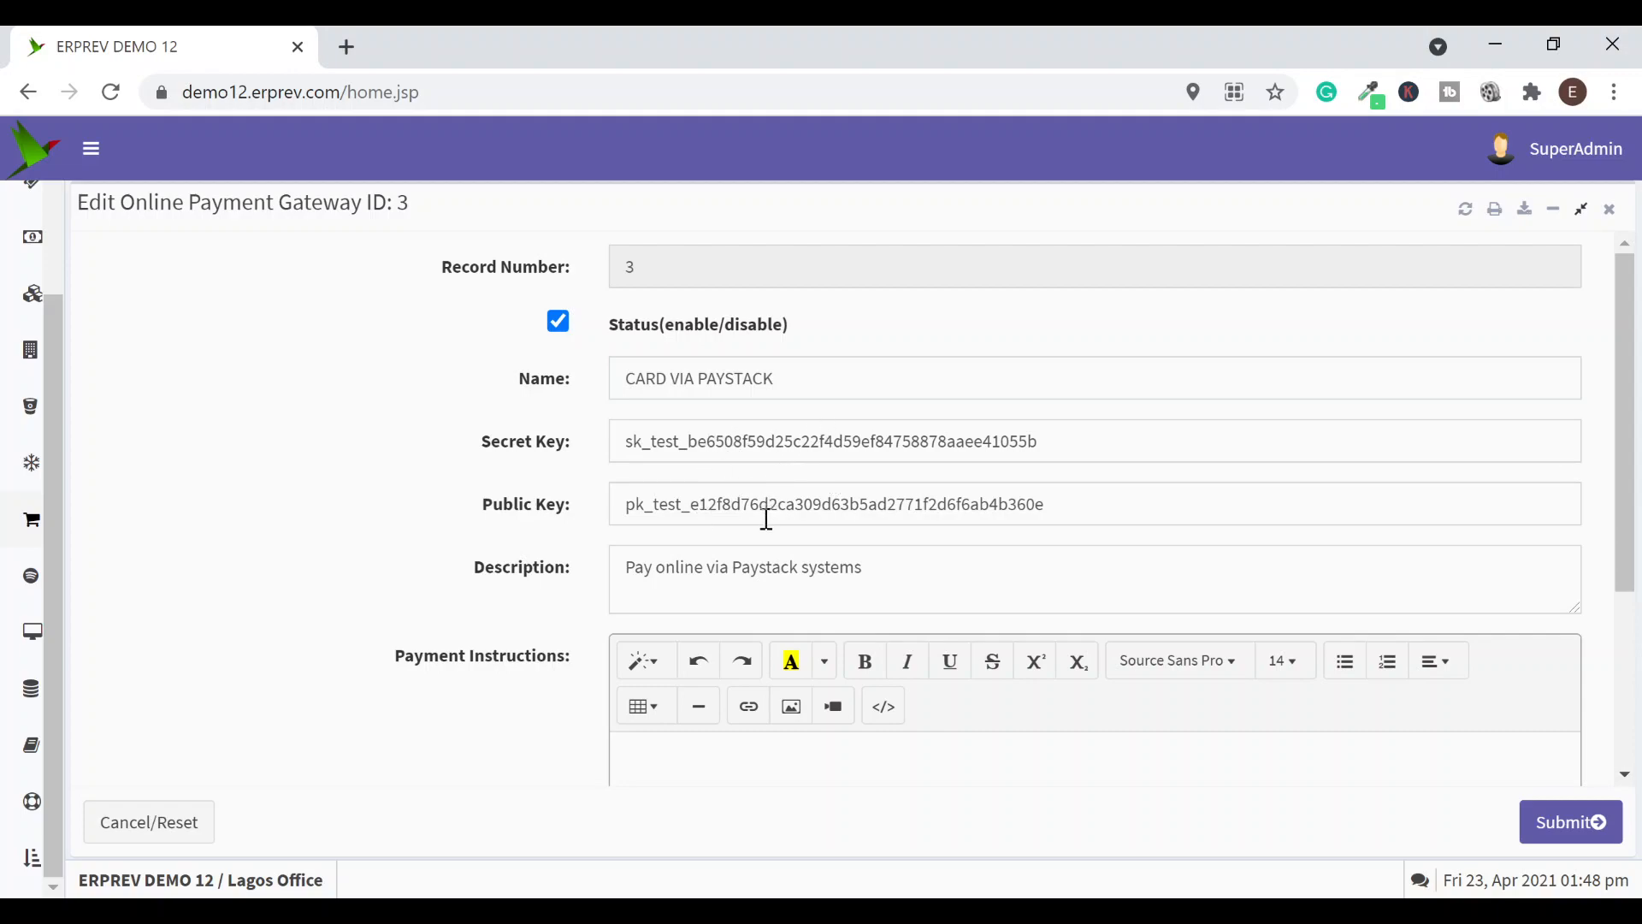
scroll(766, 518, down, 2)
scroll(761, 521, down, 2)
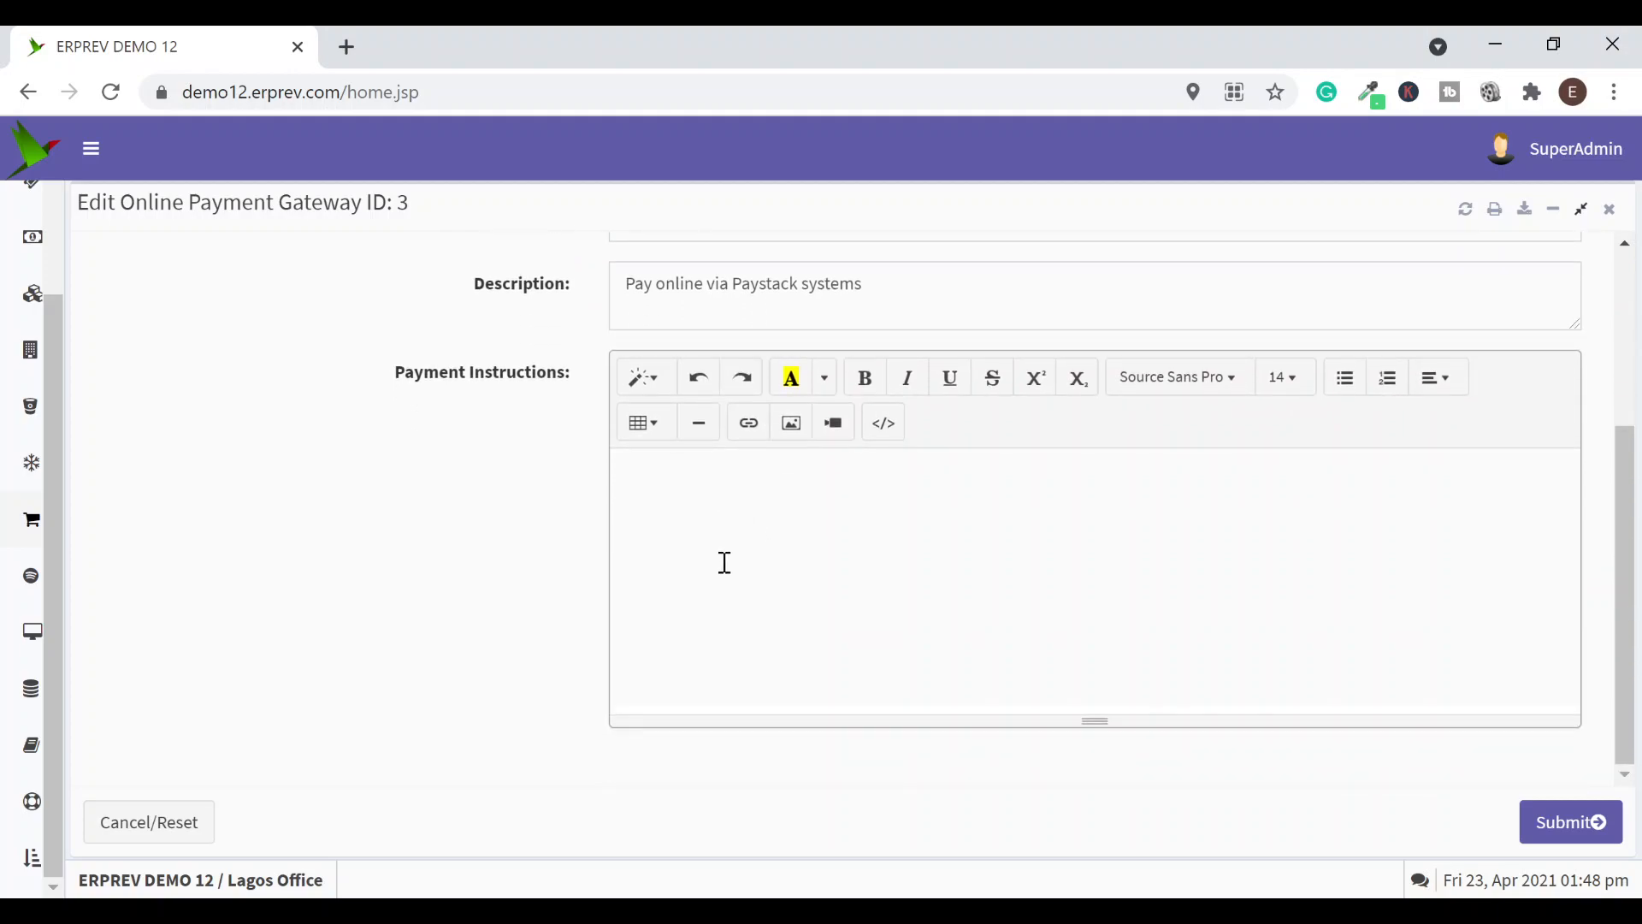
scroll(725, 562, up, 4)
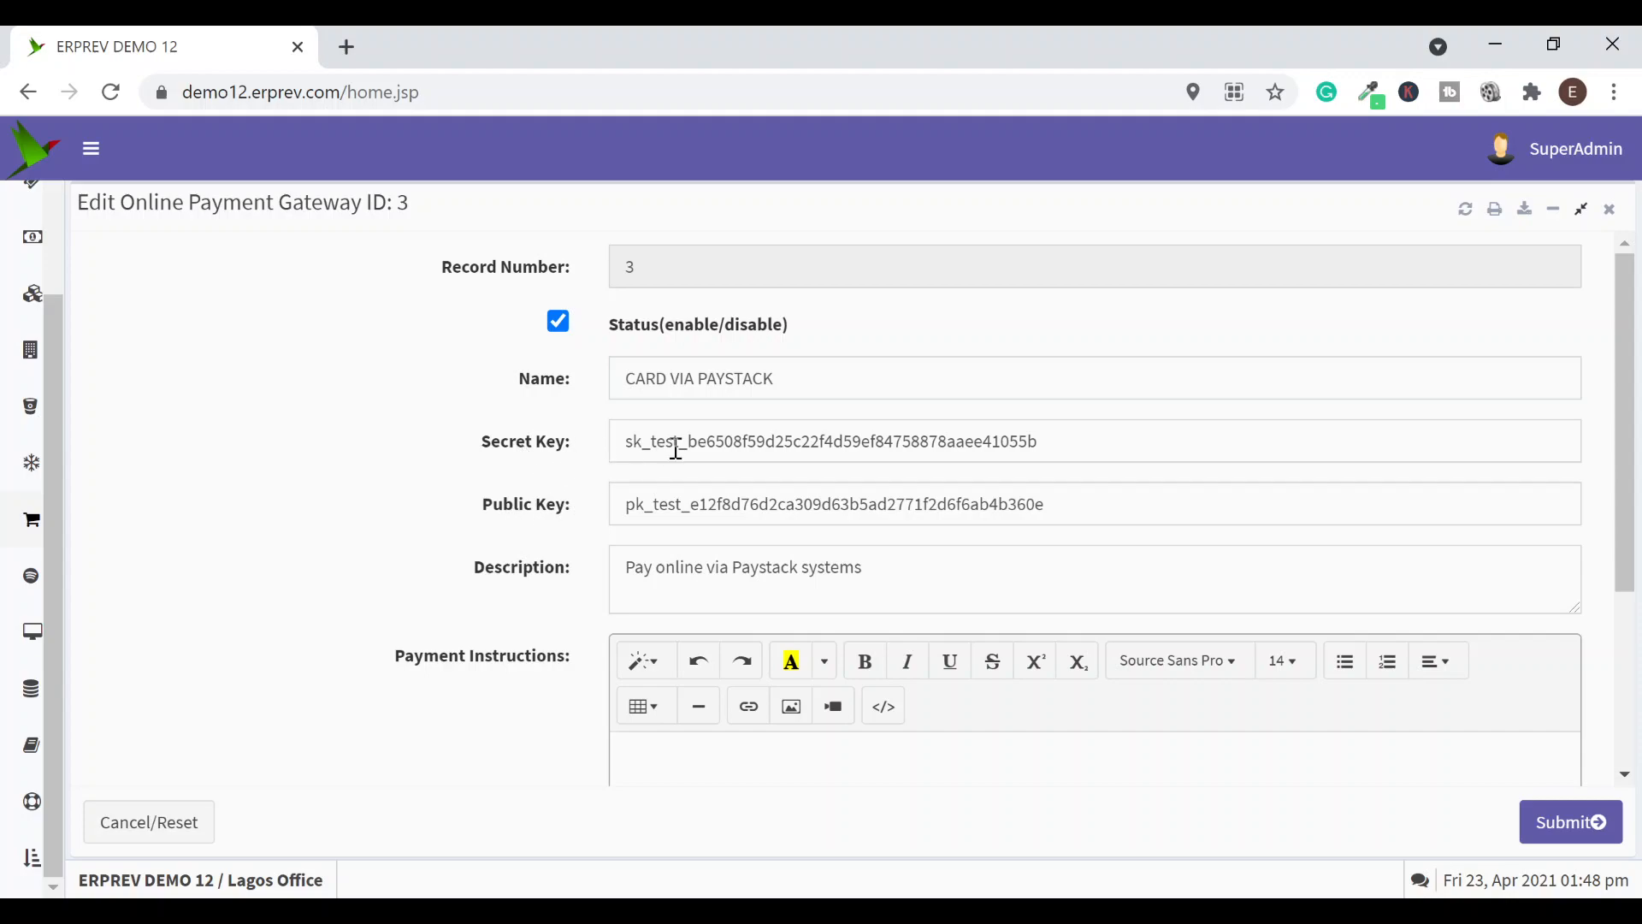
scroll(828, 439, down, 3)
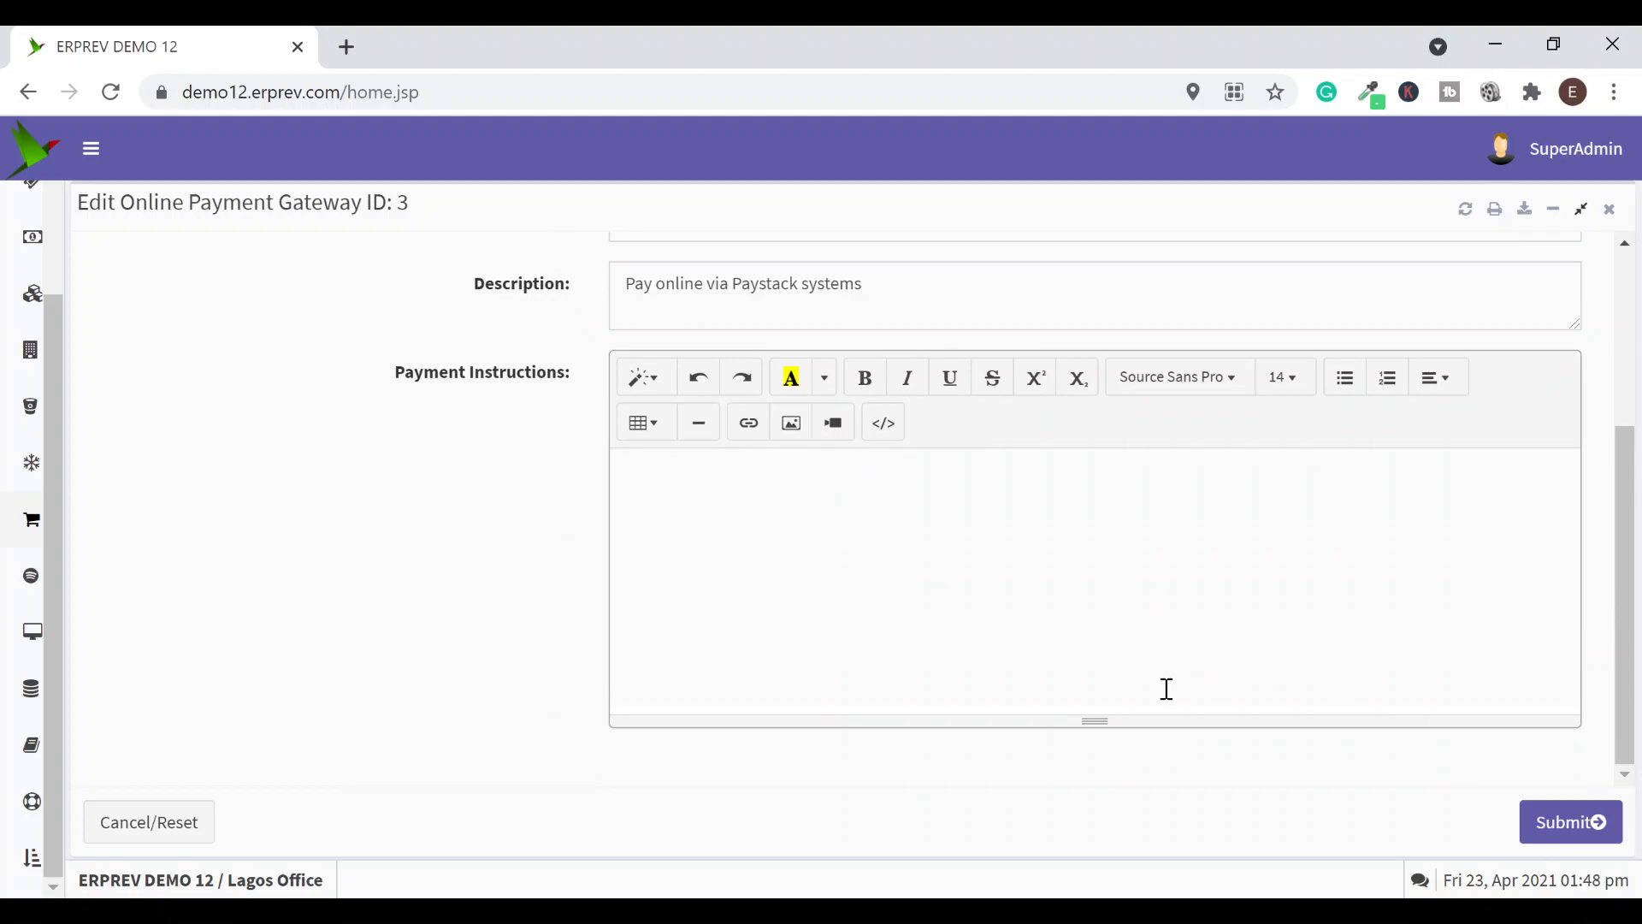
scroll(867, 567, up, 3)
scroll(867, 567, down, 3)
scroll(1231, 648, up, 3)
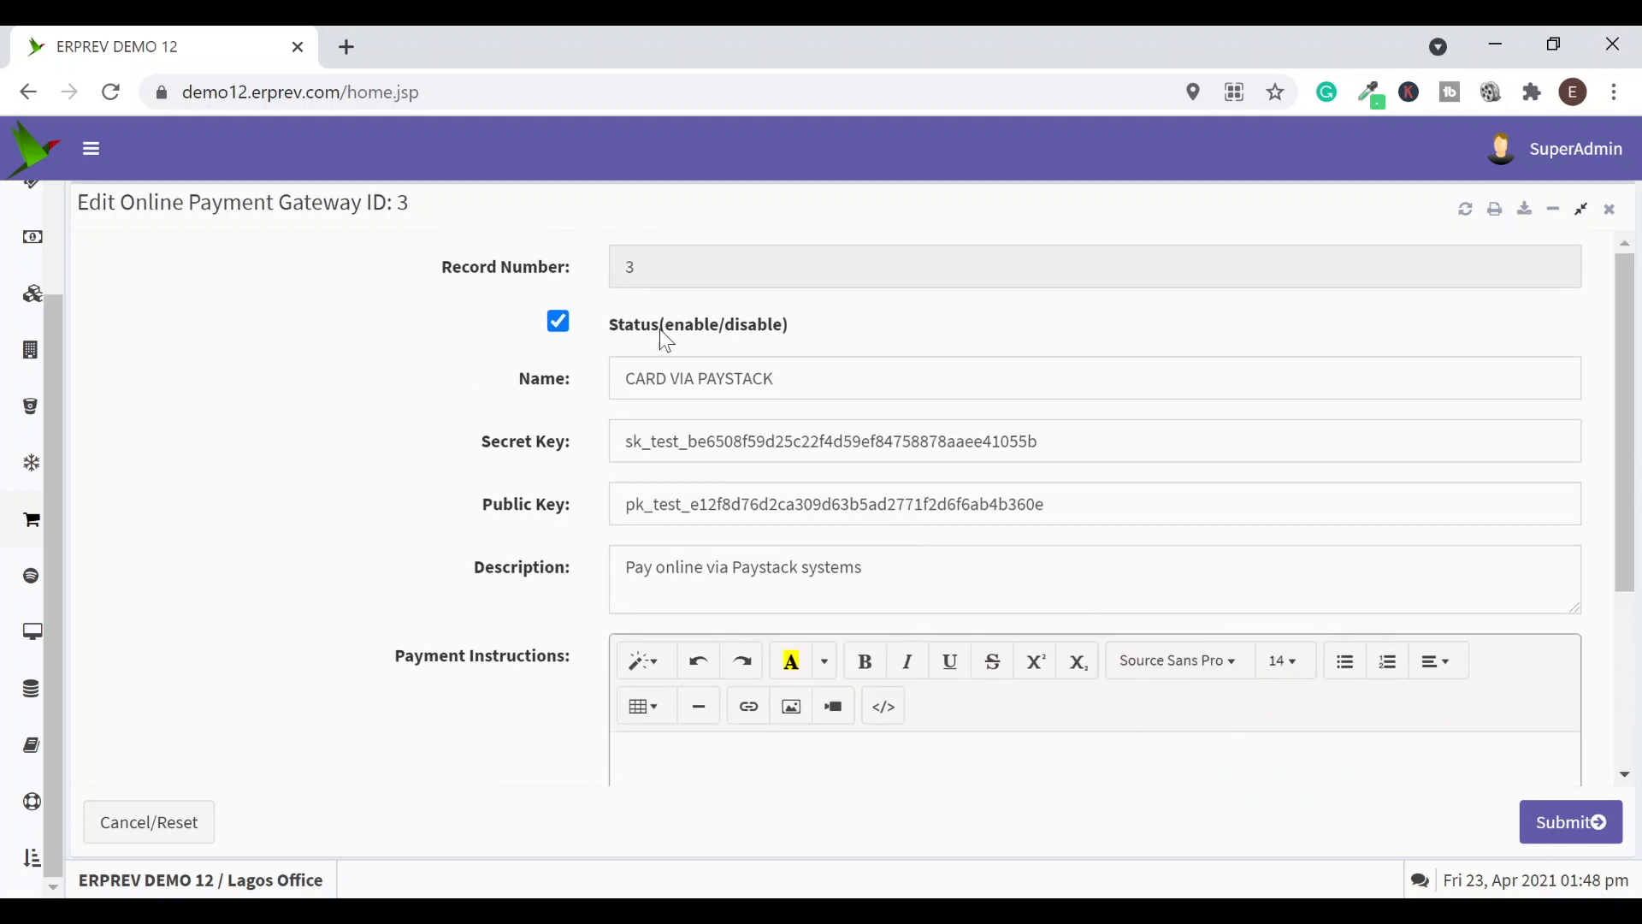
Switch the Paystack gateway's status off and on again, and close its form without submitting
click(557, 328)
click(558, 325)
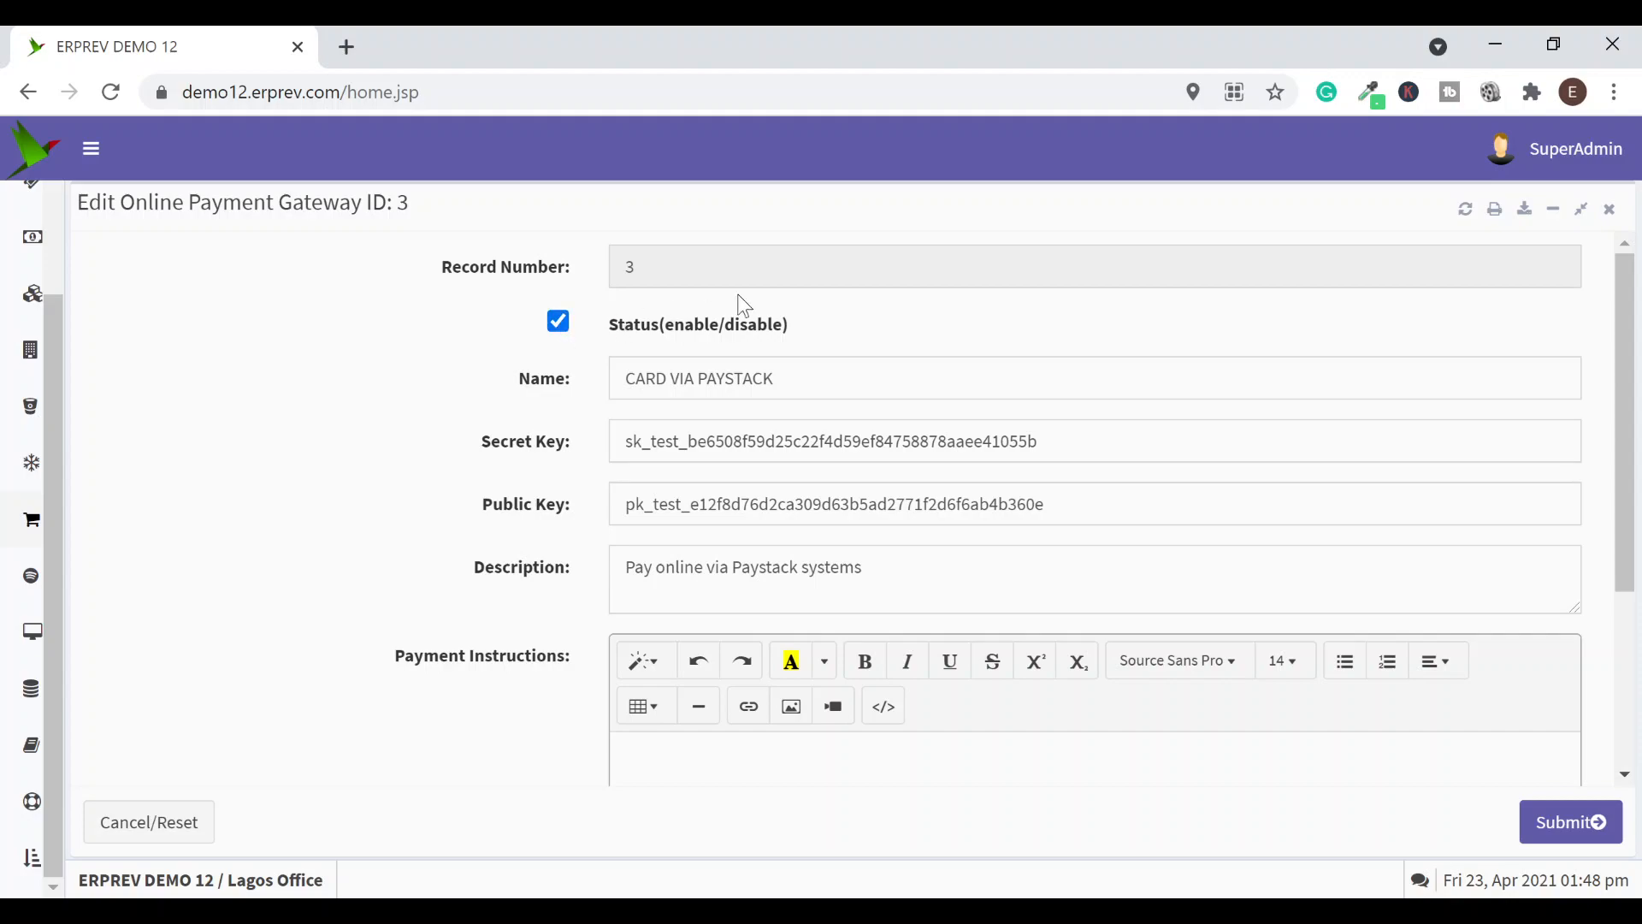
click(1608, 209)
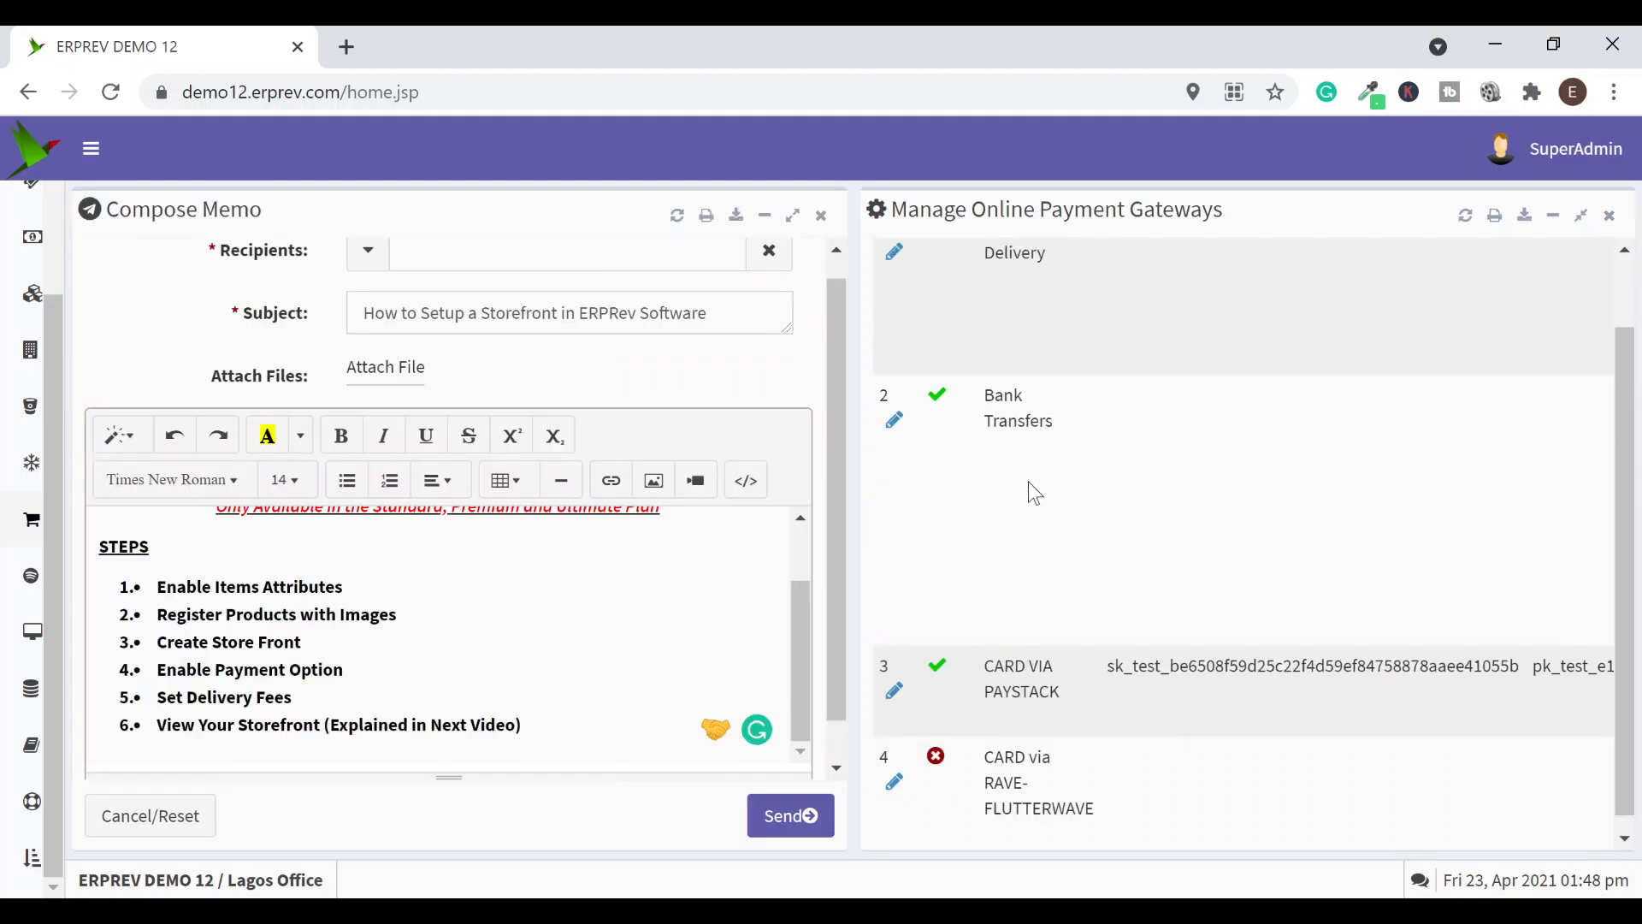
Review the available online payment gateways and their enabled status, and close the overview
scroll(1027, 480, up, 2)
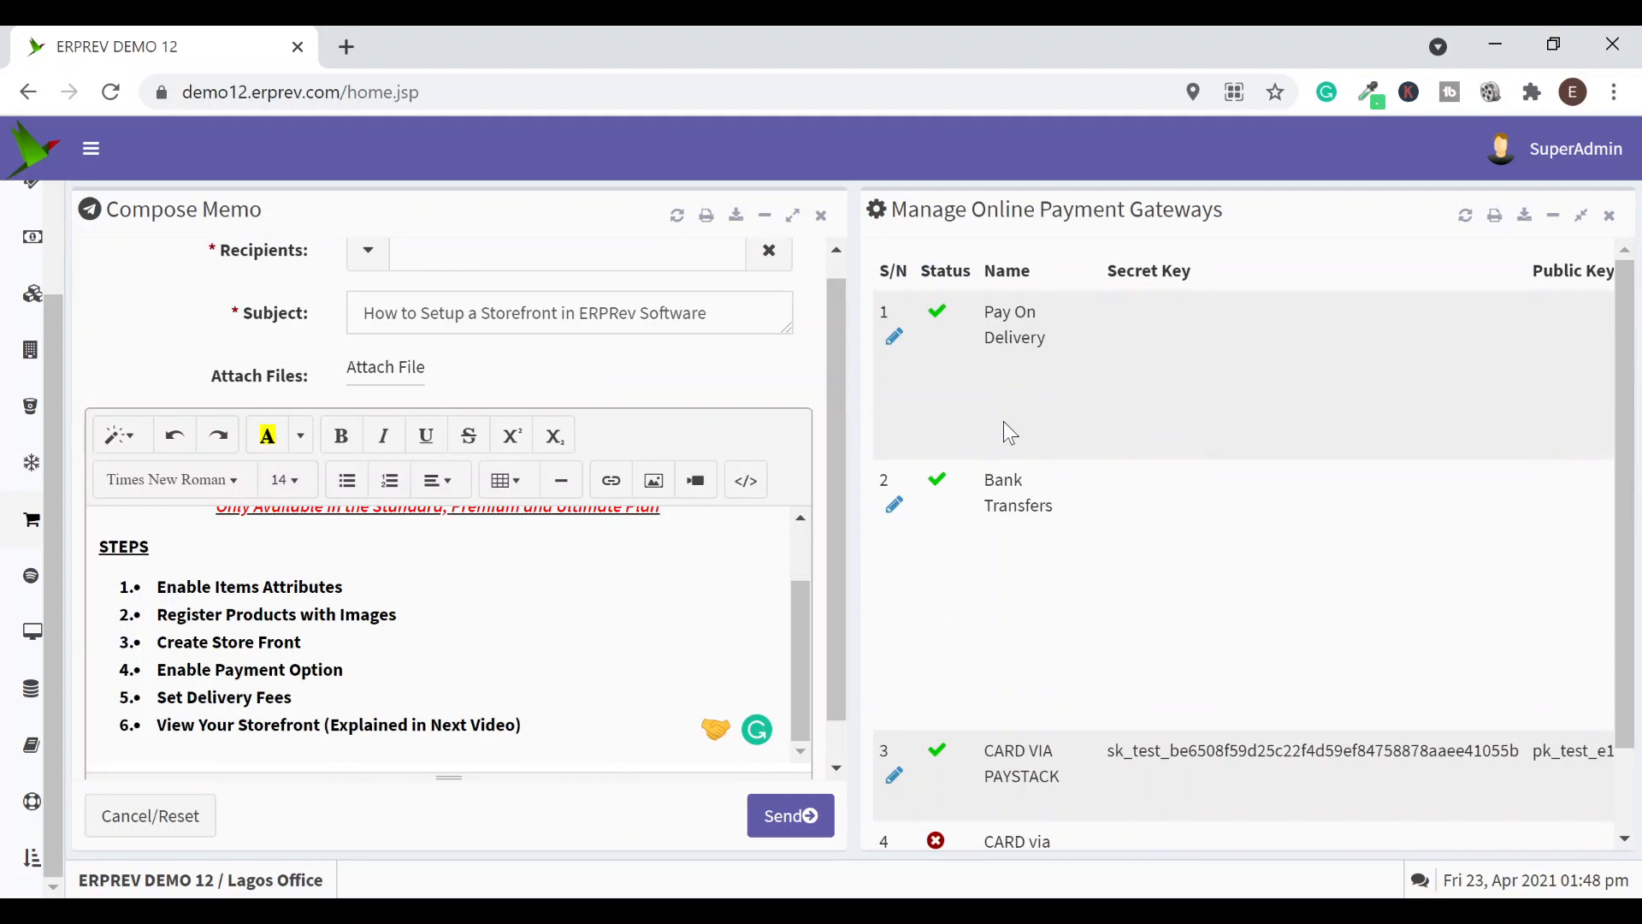
scroll(1010, 433, down, 1)
scroll(1075, 471, up, 1)
scroll(1066, 429, down, 1)
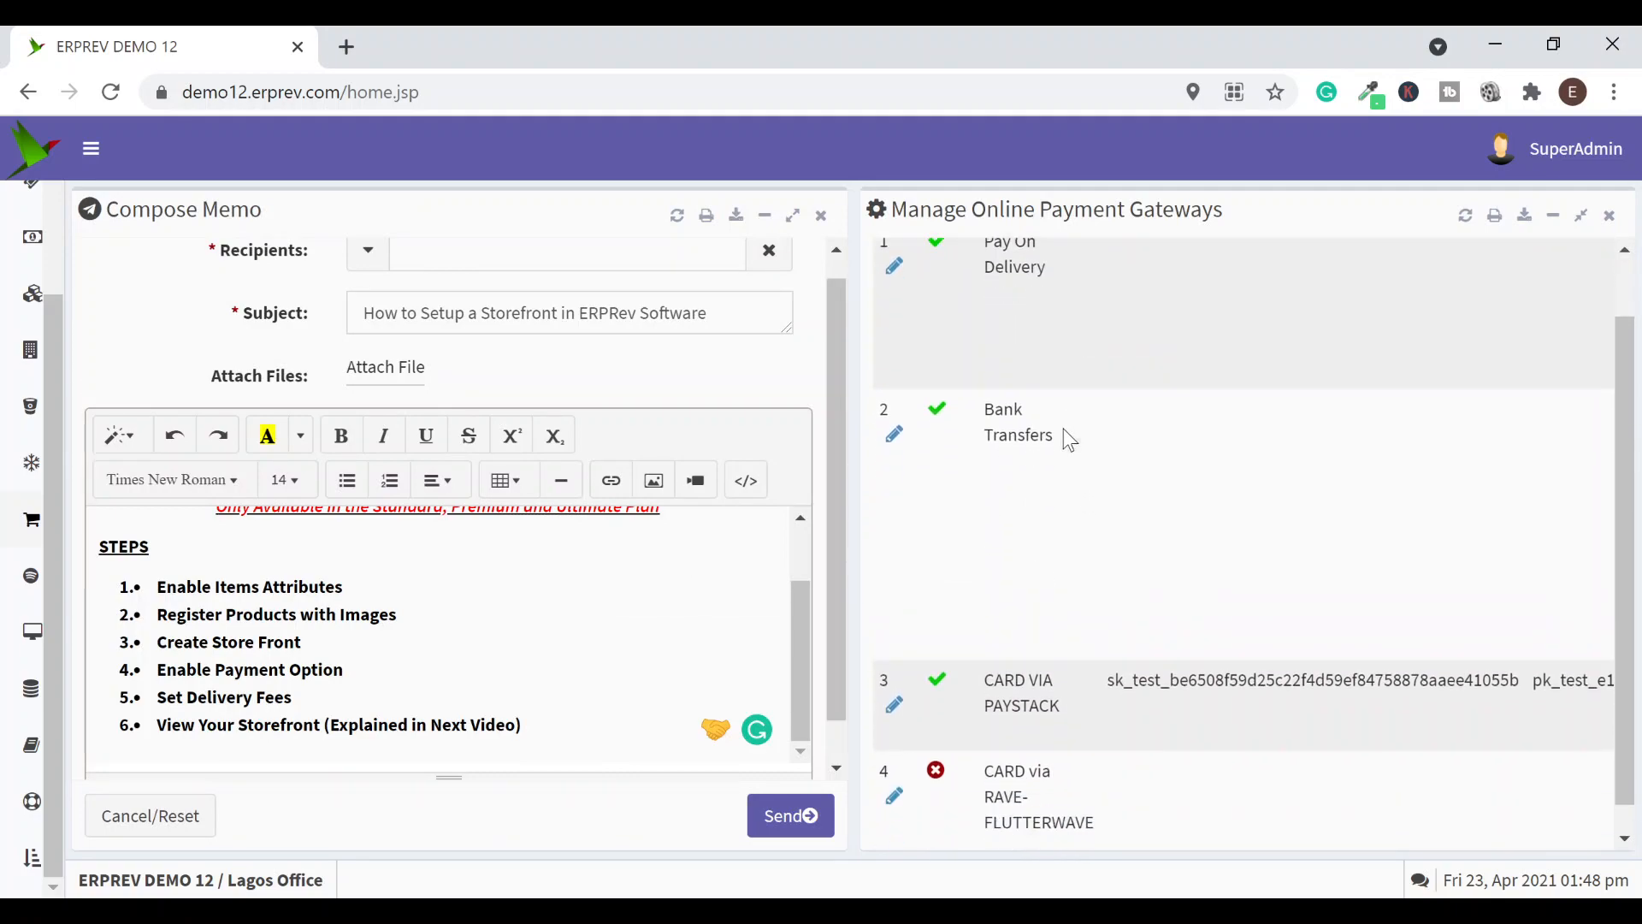
scroll(1069, 441, up, 1)
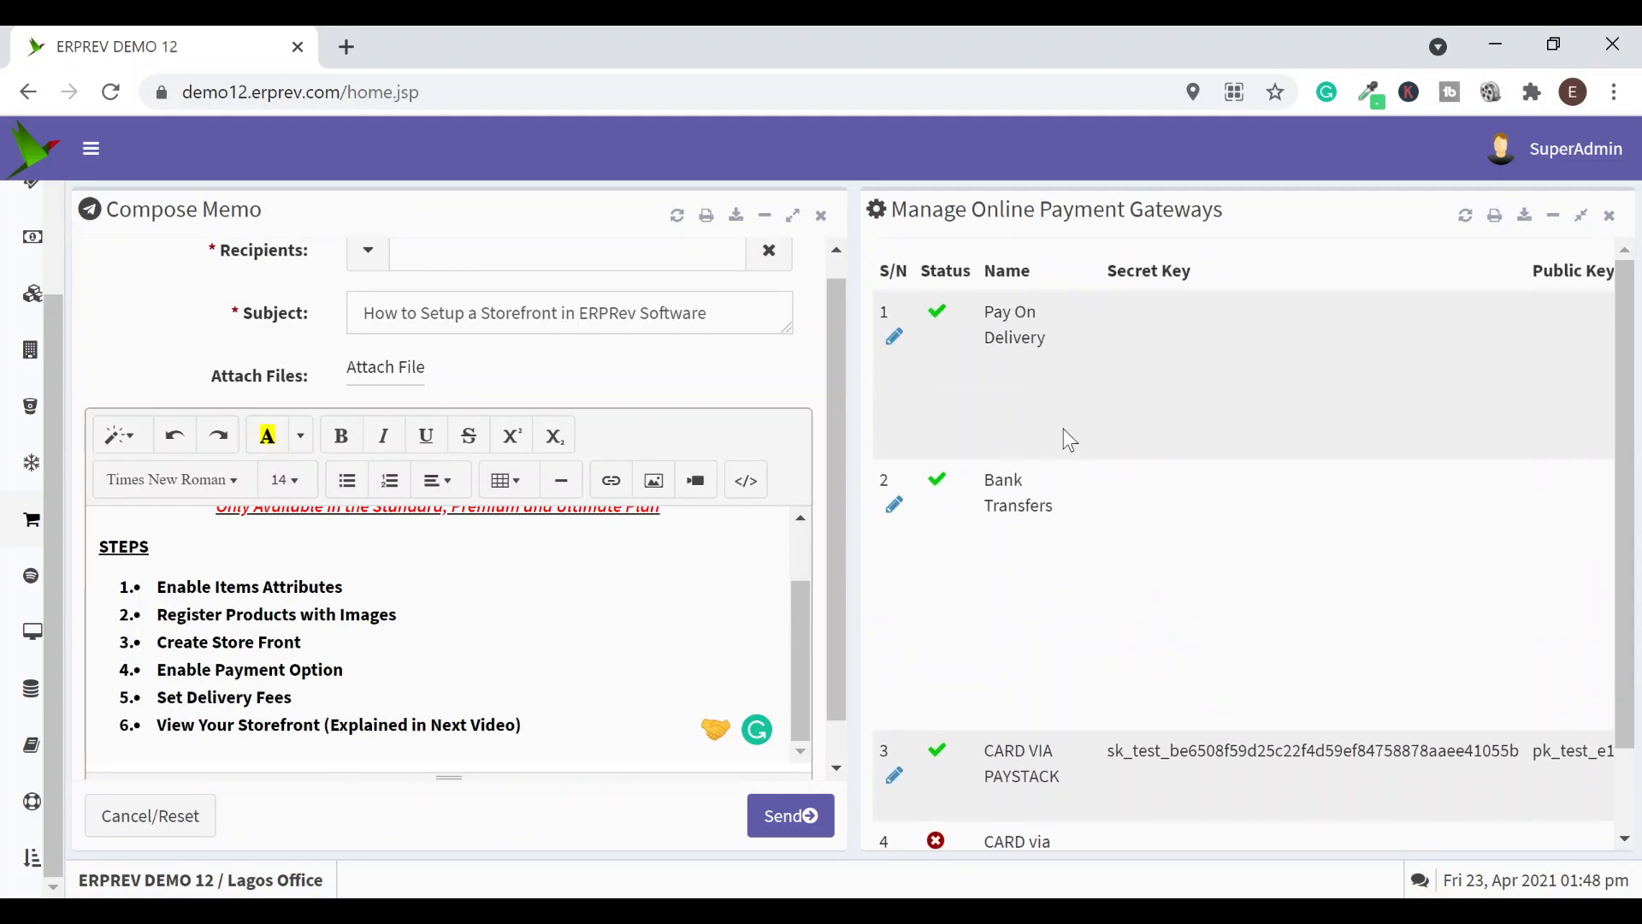
click(1610, 217)
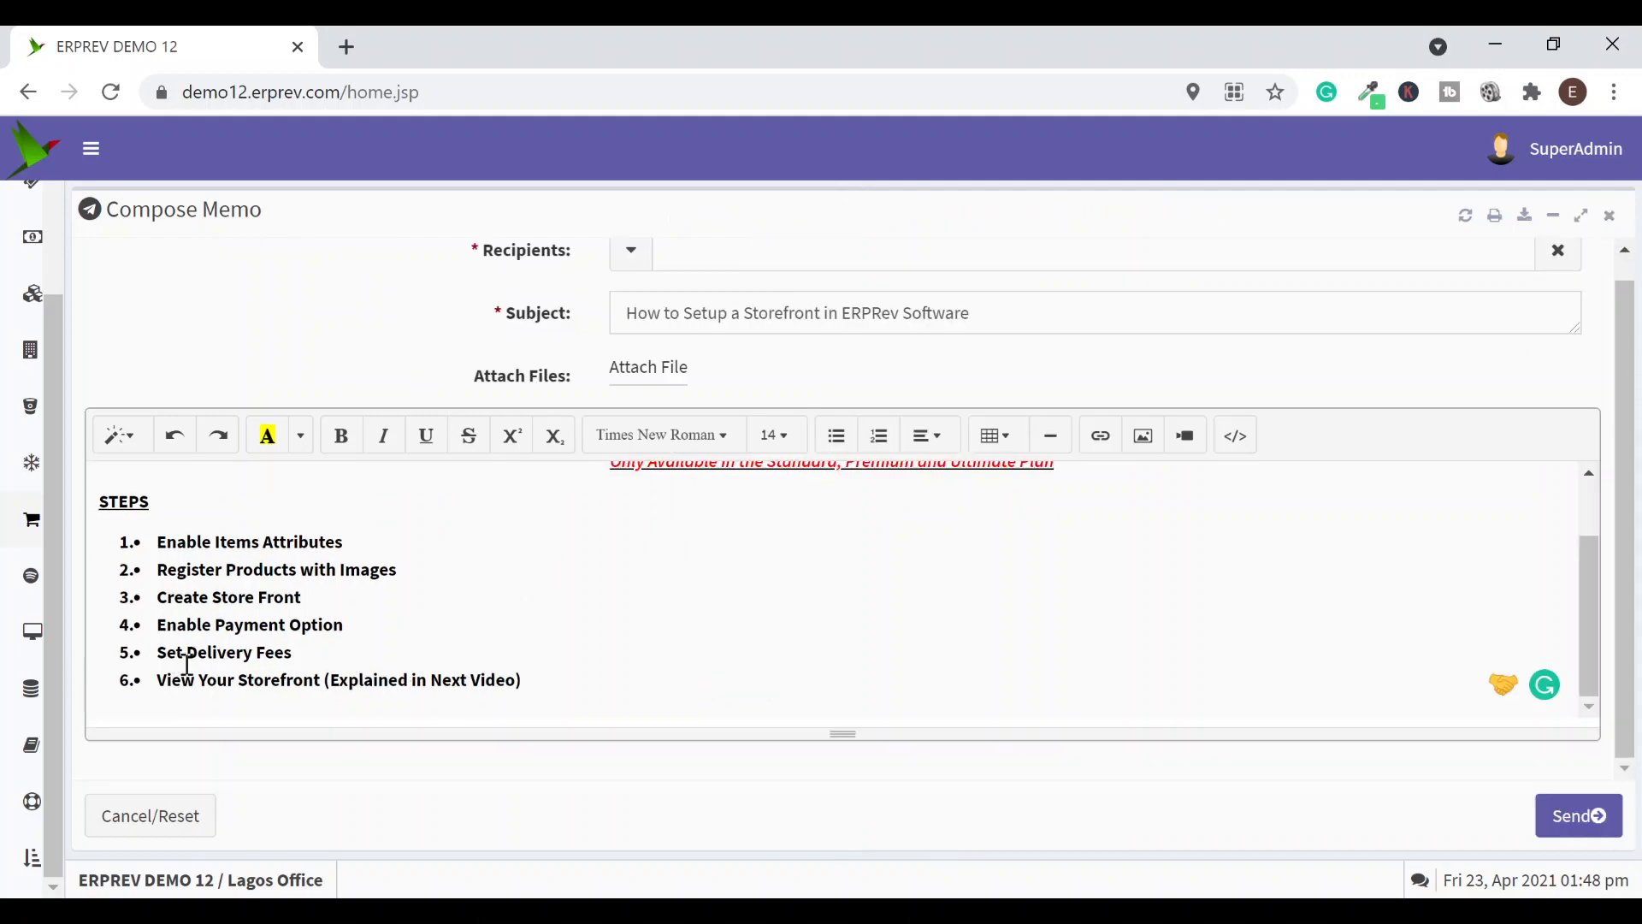
Open the form for adding a shipping location cost in the store-front section of the sales module
mouse_move(4, 643)
scroll(17, 642, down, 6)
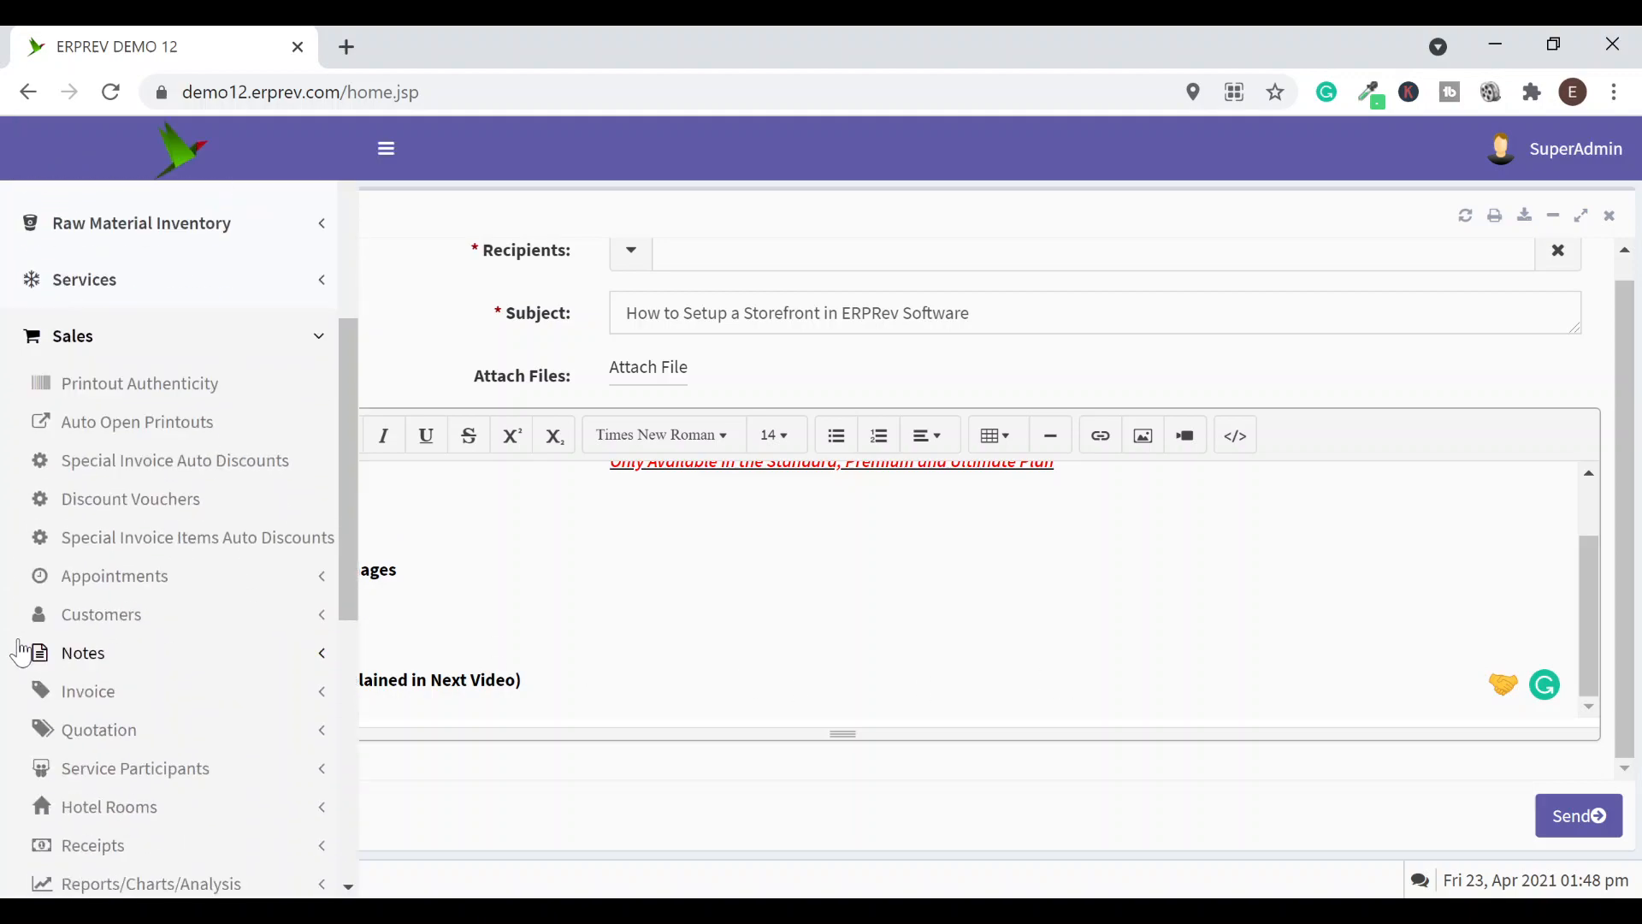
scroll(92, 624, down, 2)
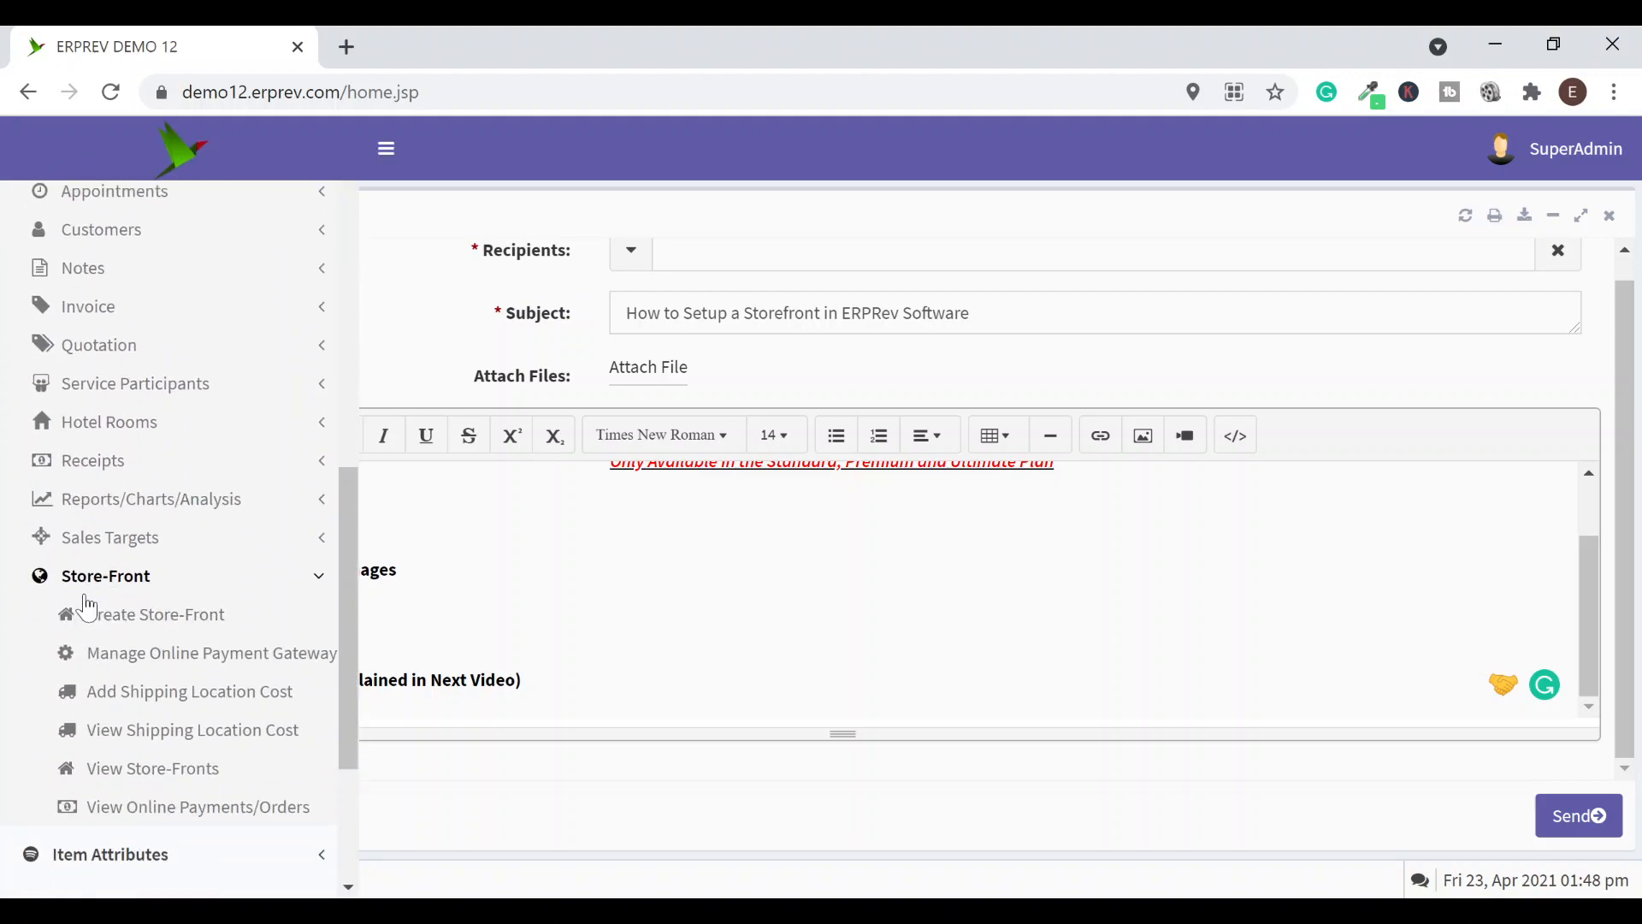
scroll(99, 596, down, 2)
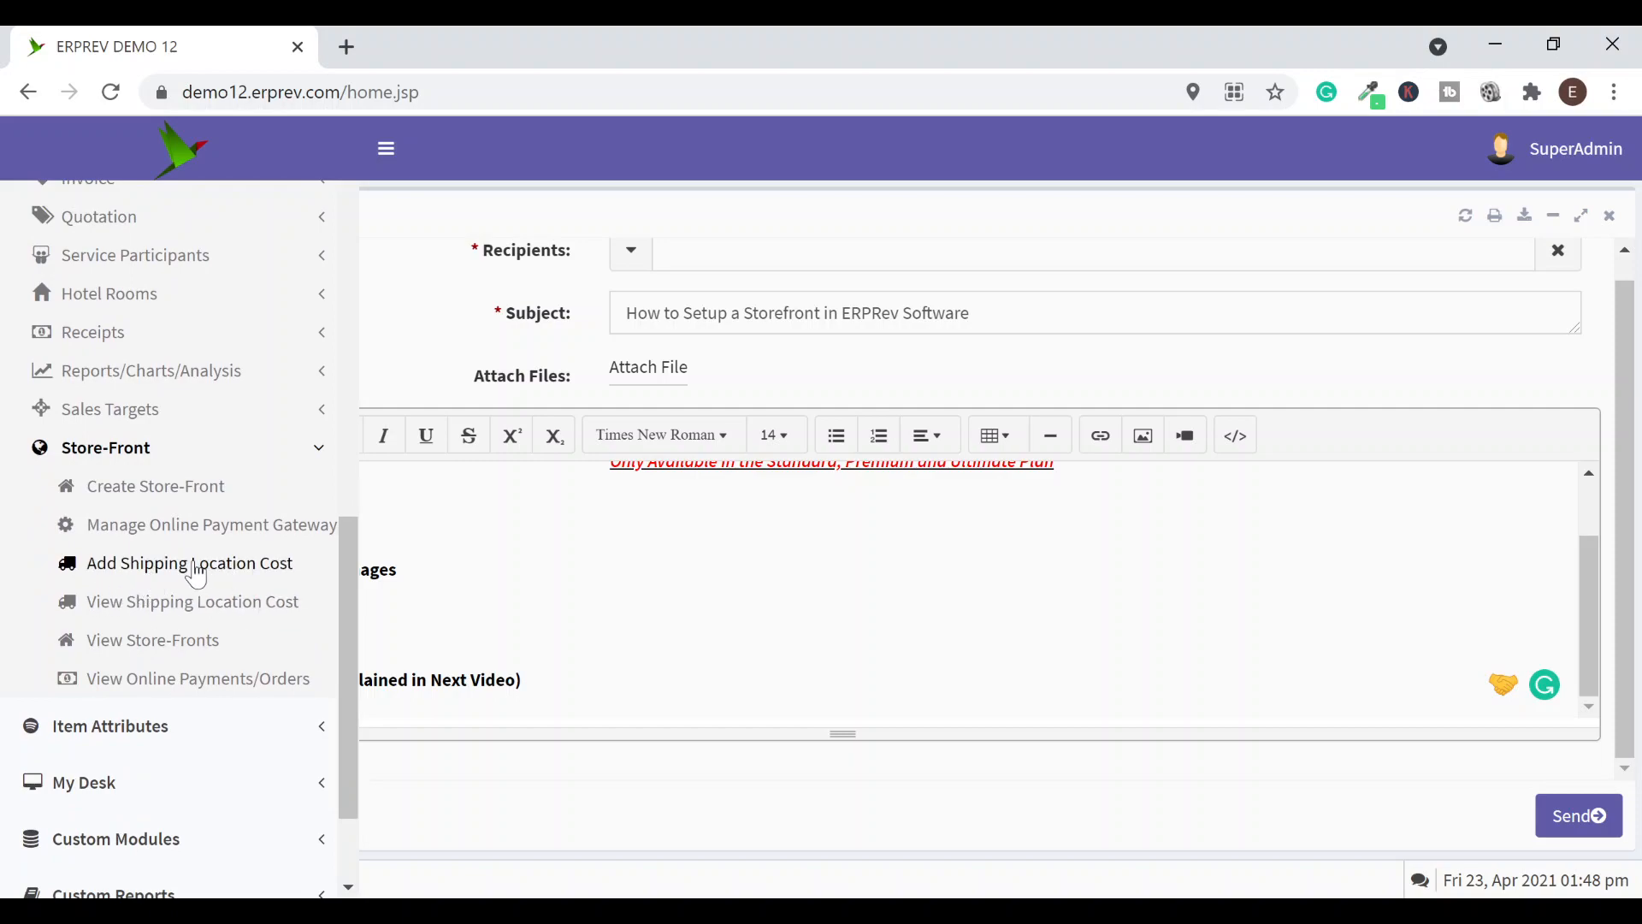
click(185, 566)
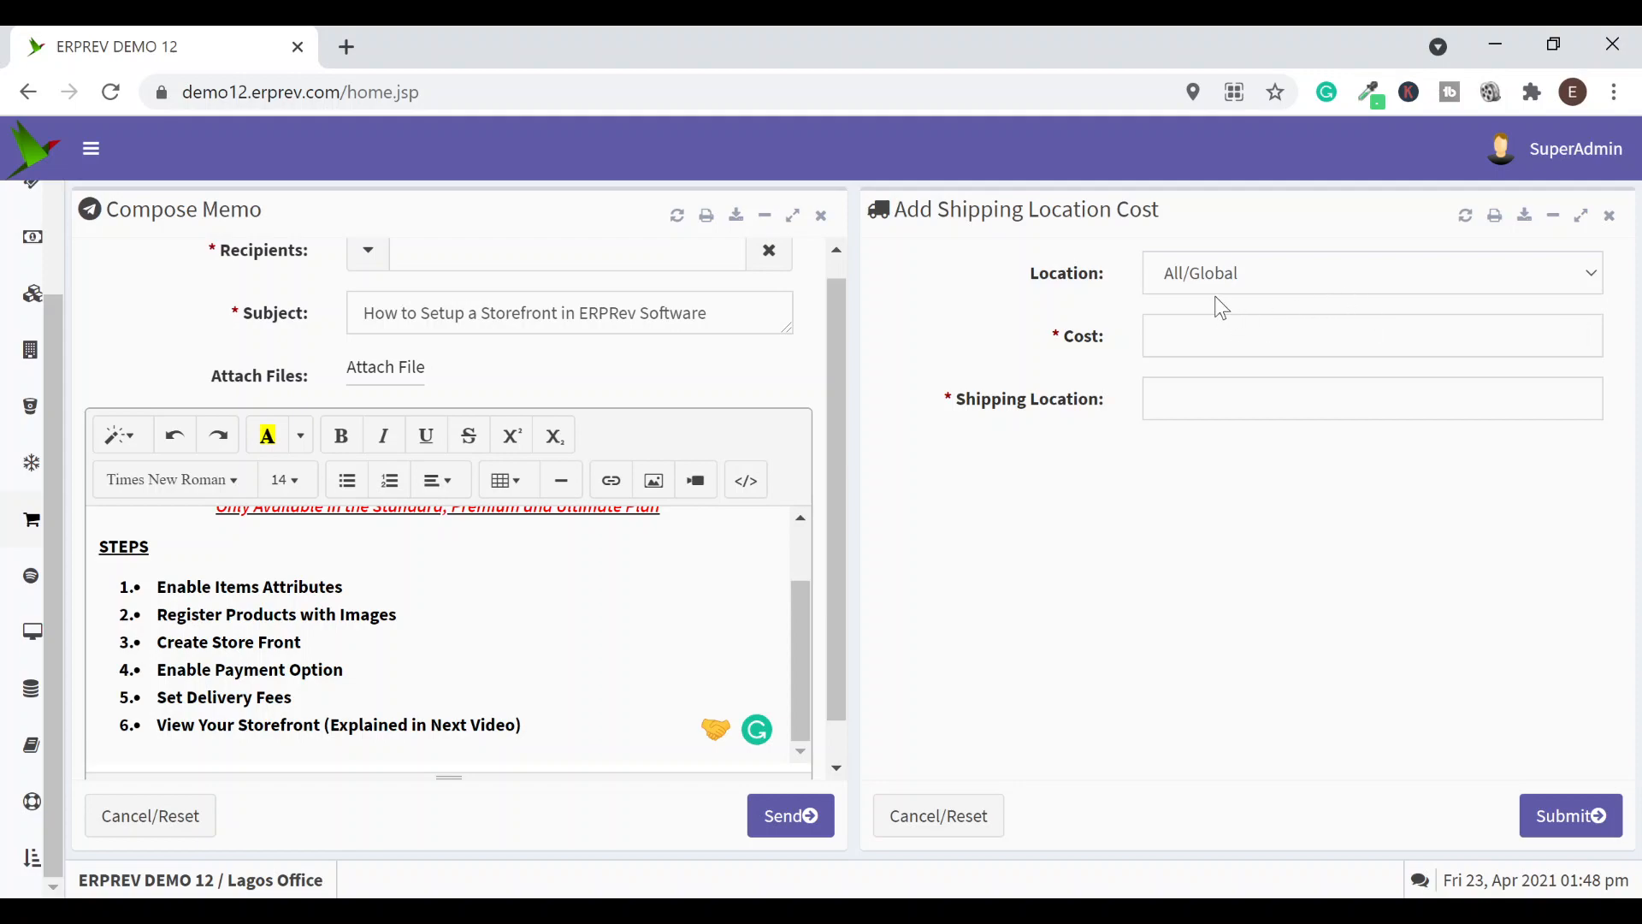
Add a shipping cost of 1500 for the Lagos Office with Ibadan as the shipping location, and submit it
click(1220, 272)
click(1209, 356)
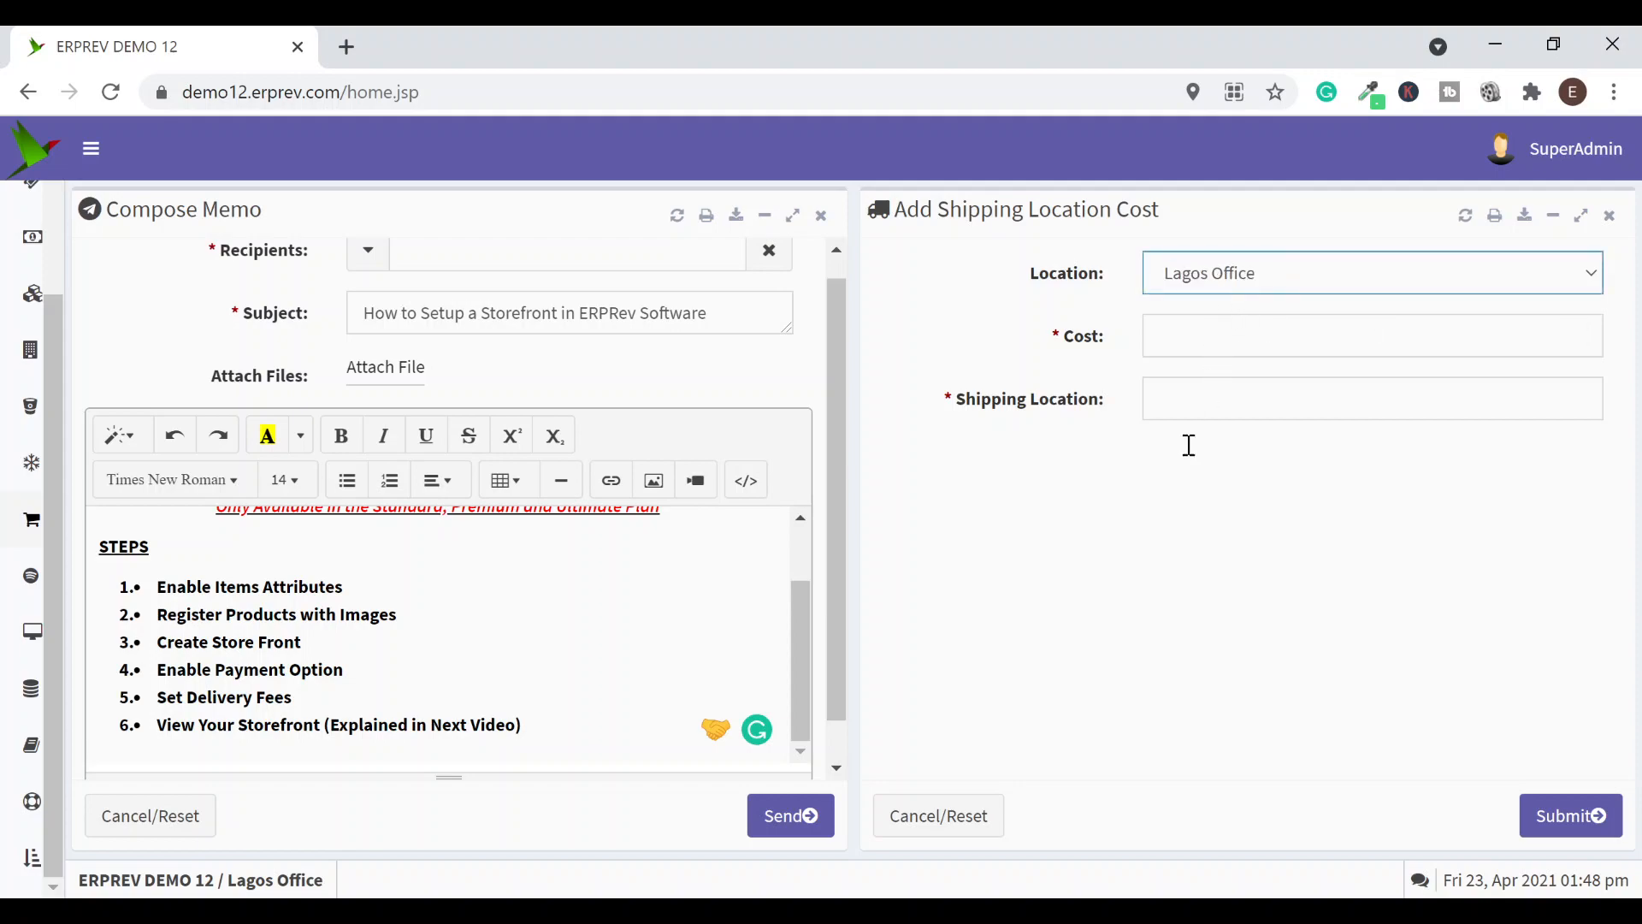
click(1193, 334)
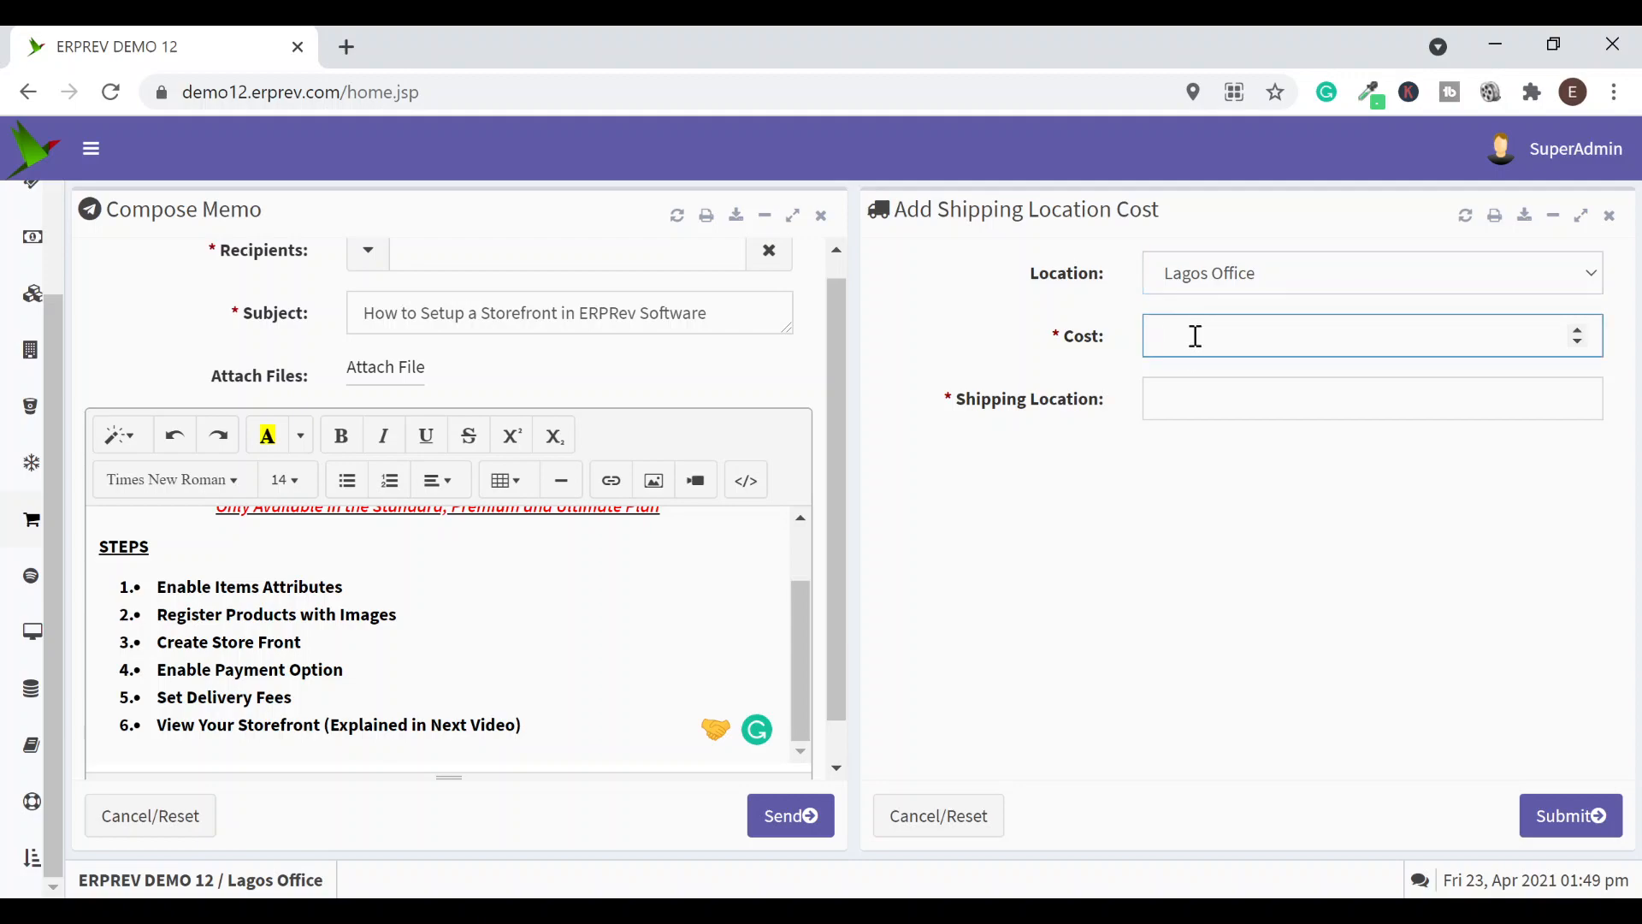
text(1500)
click(1205, 404)
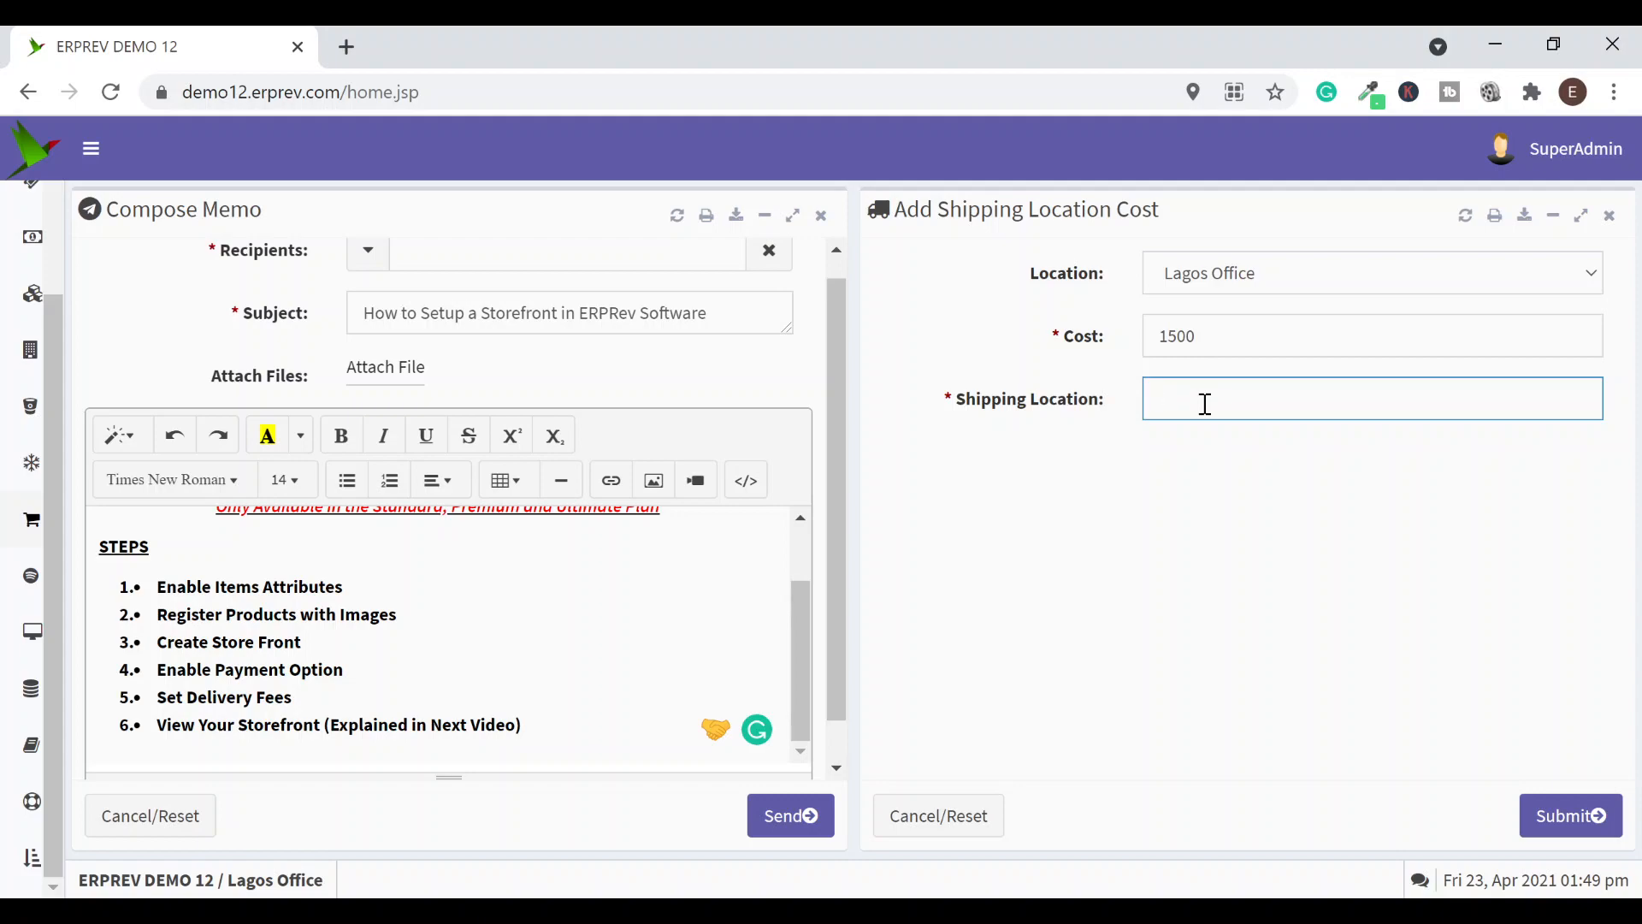
text(Ibadan)
click(1558, 830)
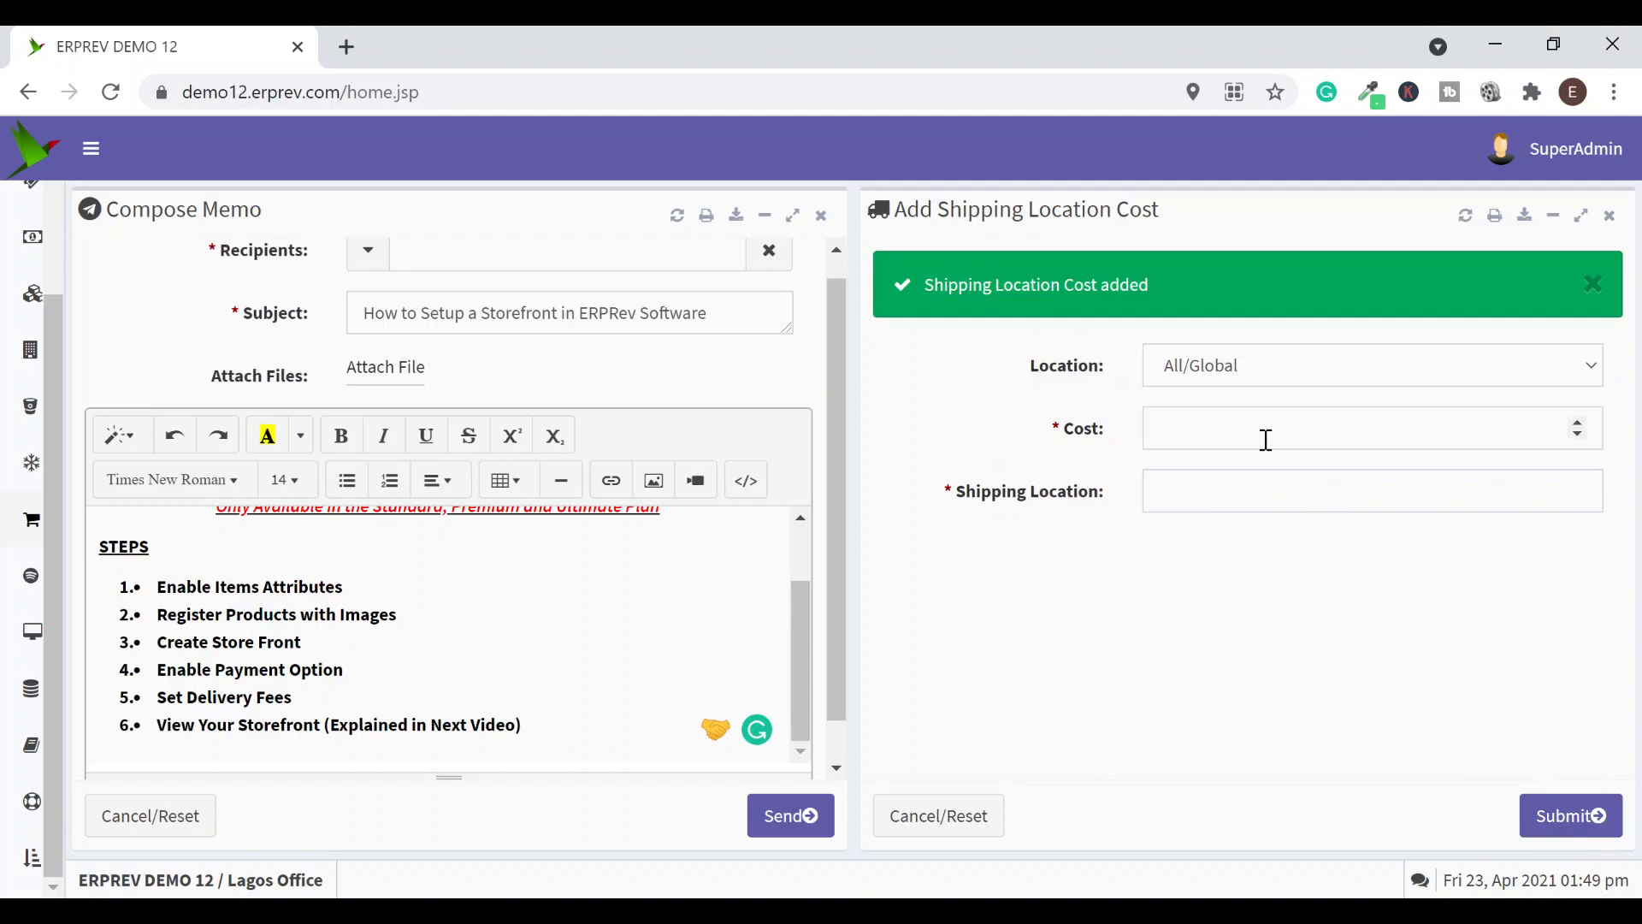
Close the form for adding shipping costs and list the enabled shipping location costs for all locations
click(1610, 216)
scroll(36, 641, down, 8)
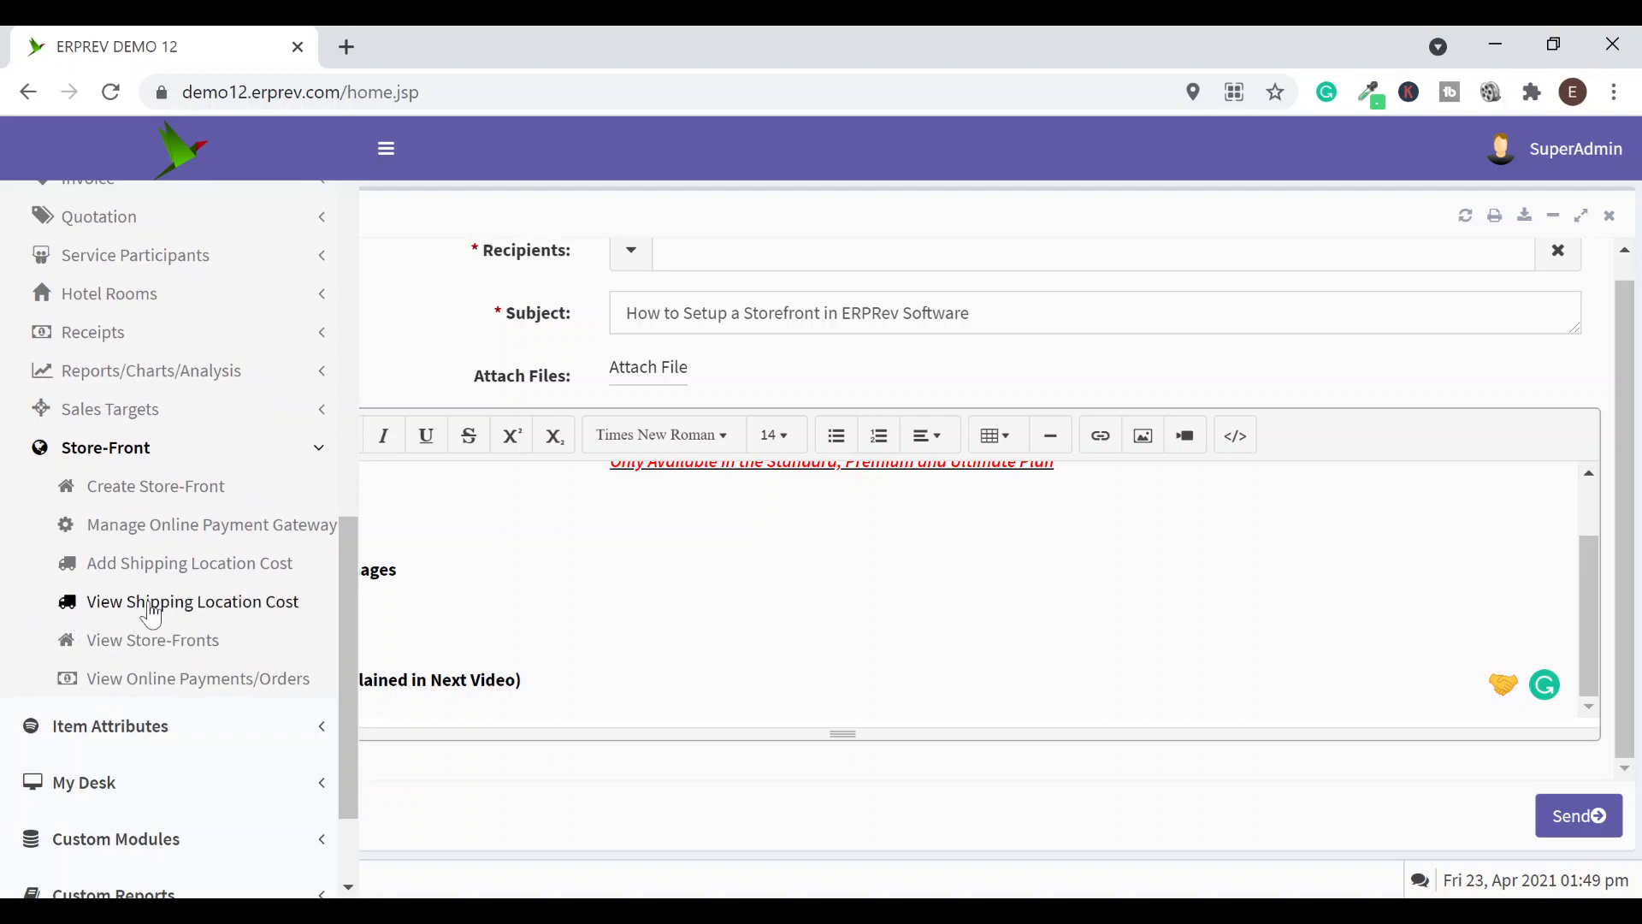
click(152, 609)
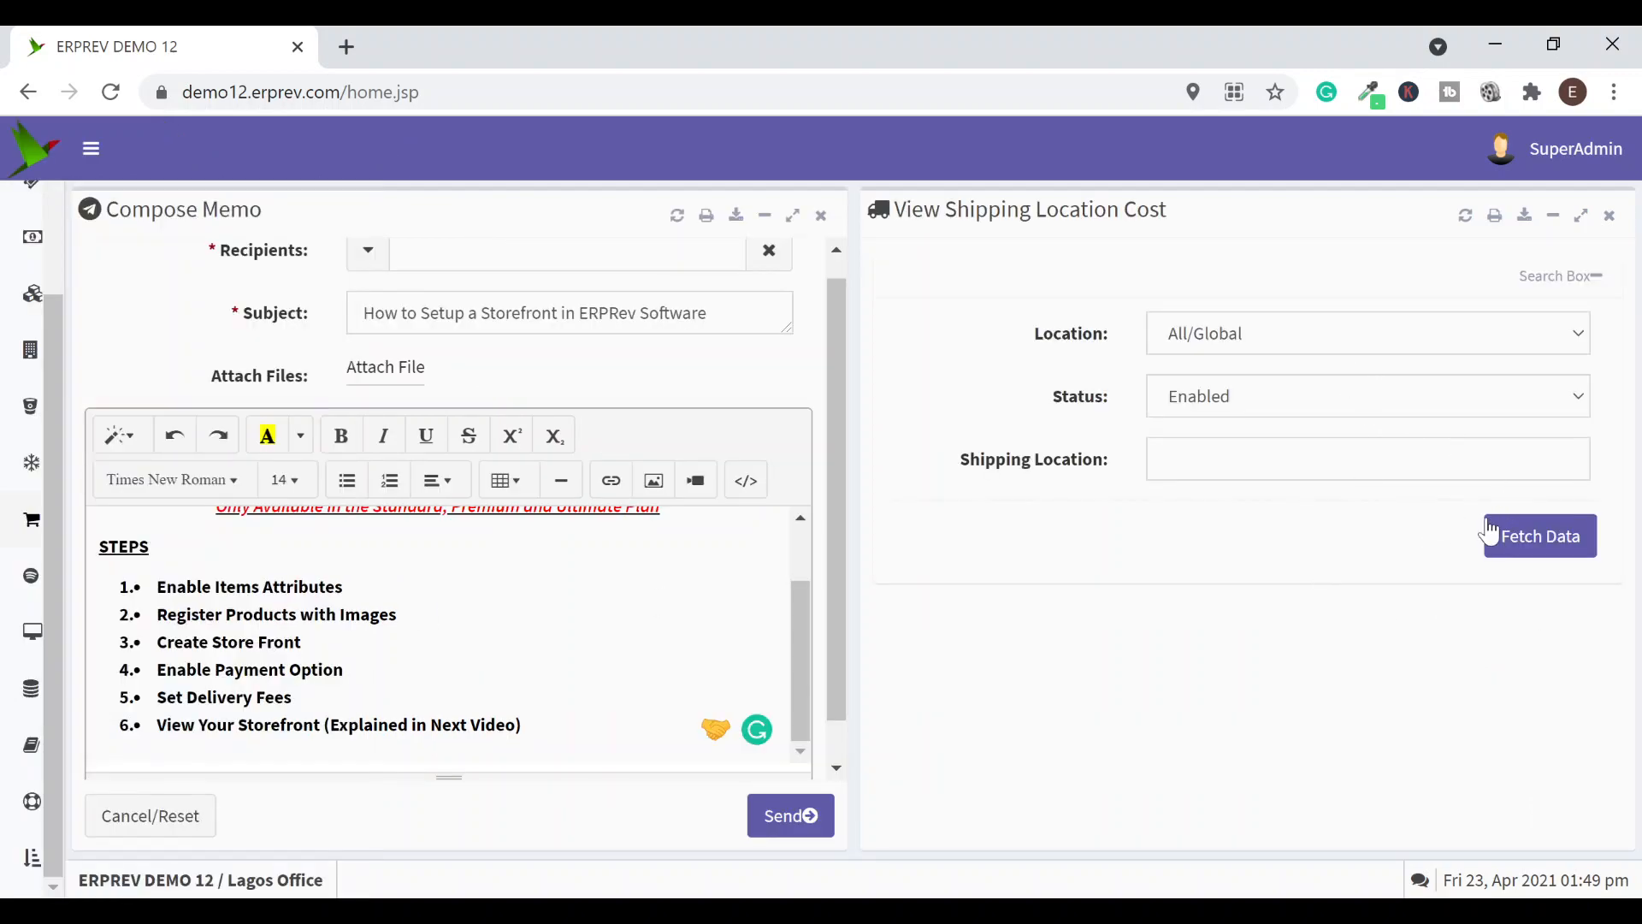
click(1490, 532)
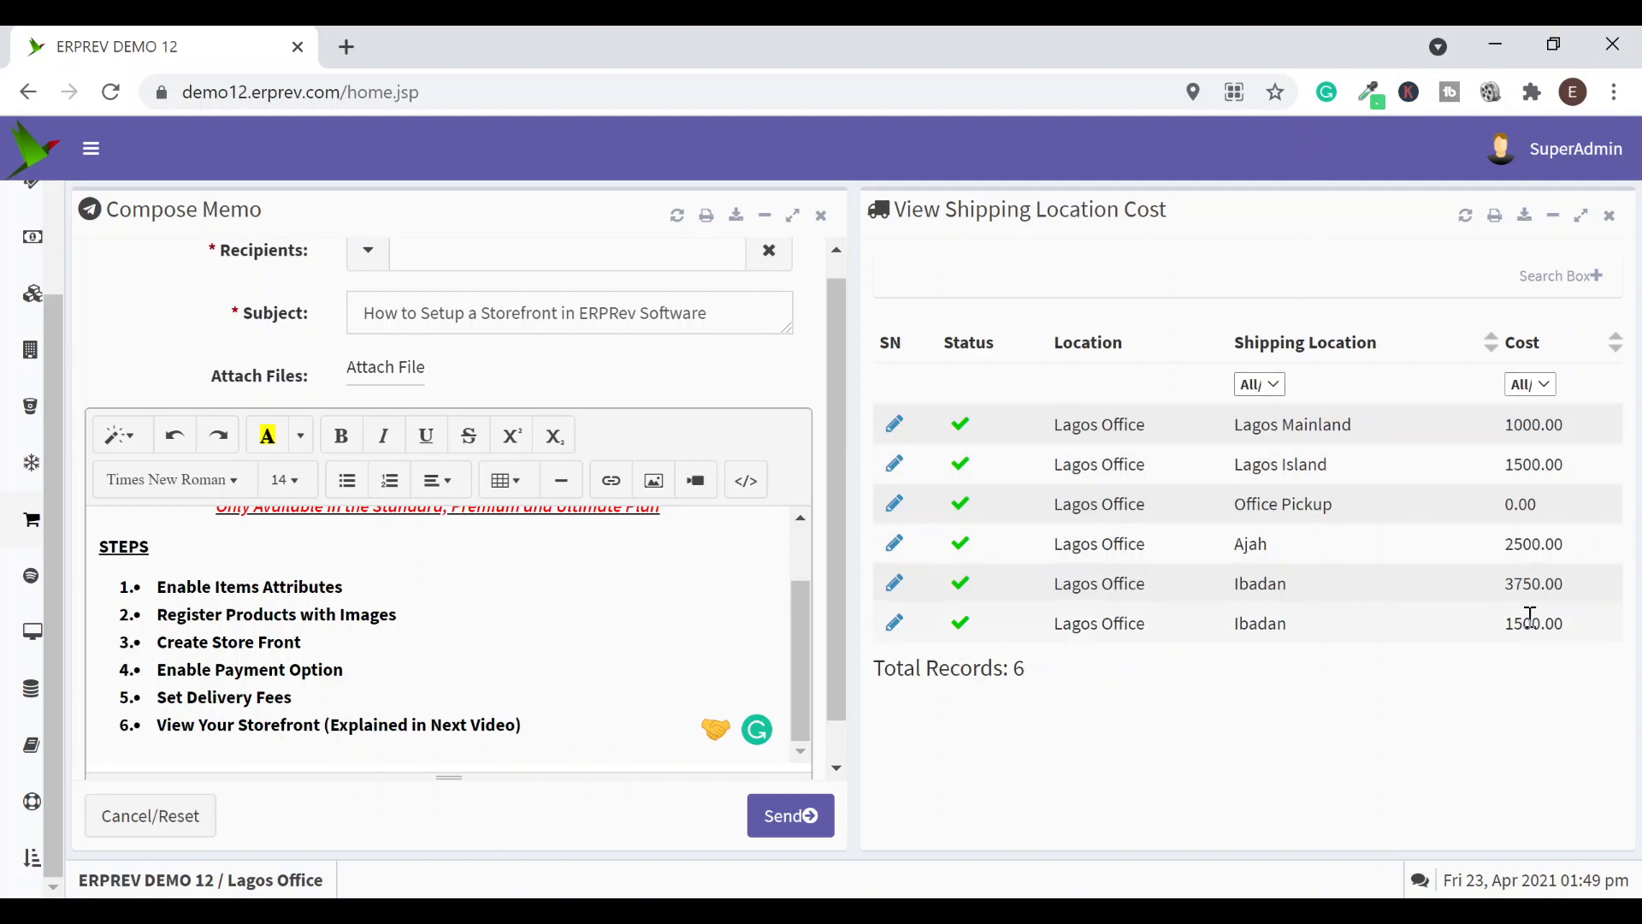
Change the shipping location of the 1500.00 Ibadan record to Ikeja, submit it, and close the edit form
click(894, 625)
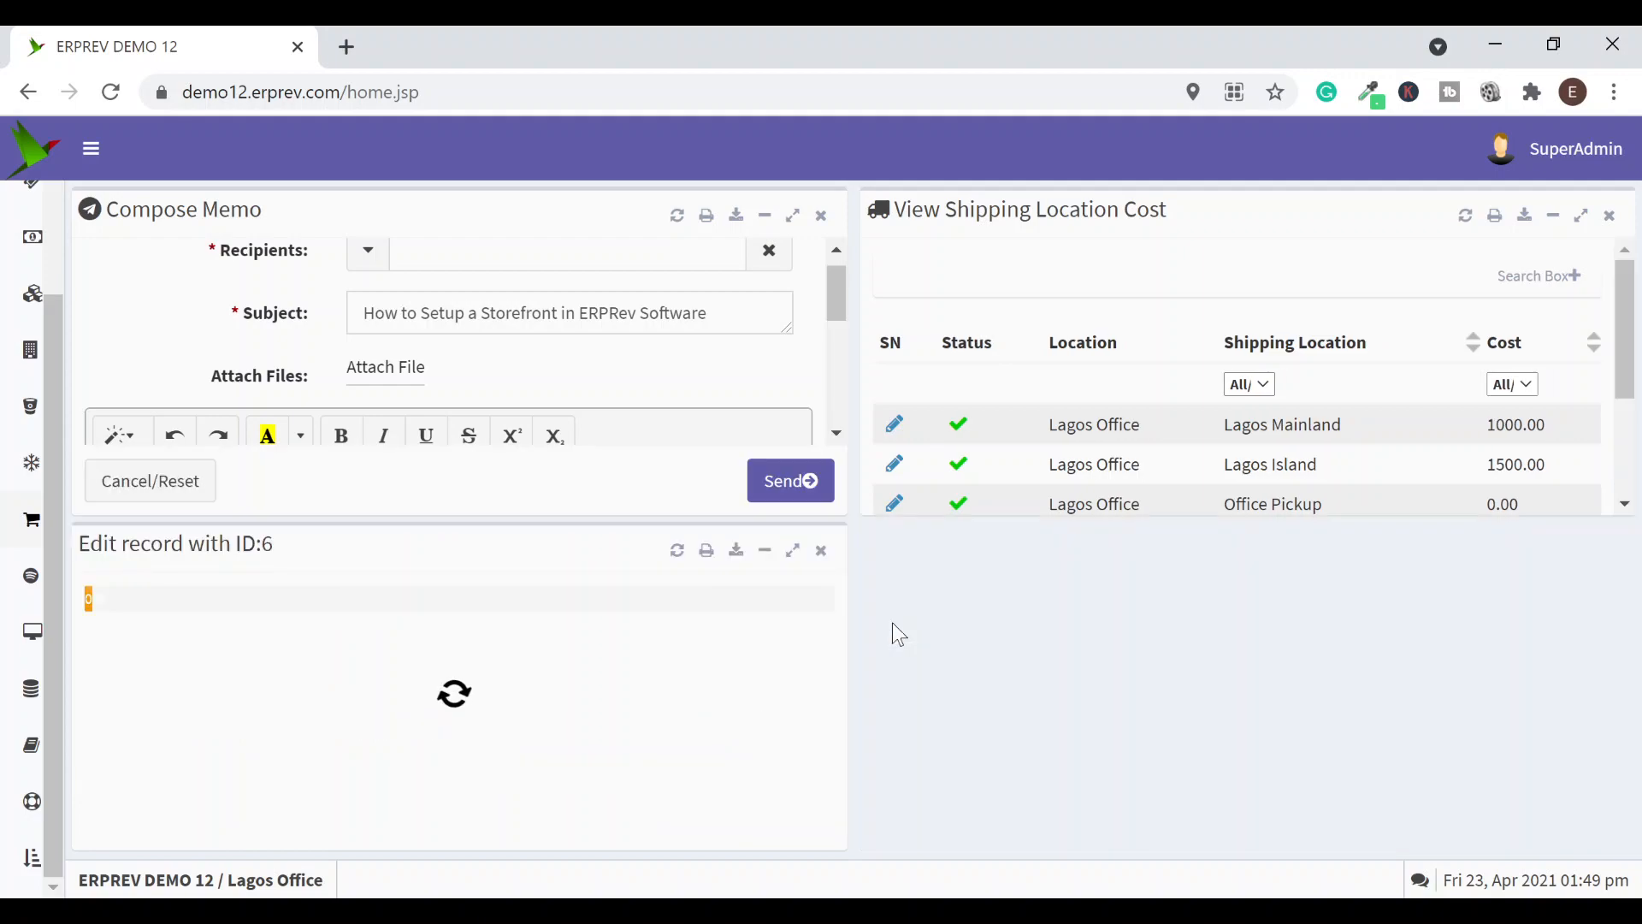
scroll(410, 727, down, 2)
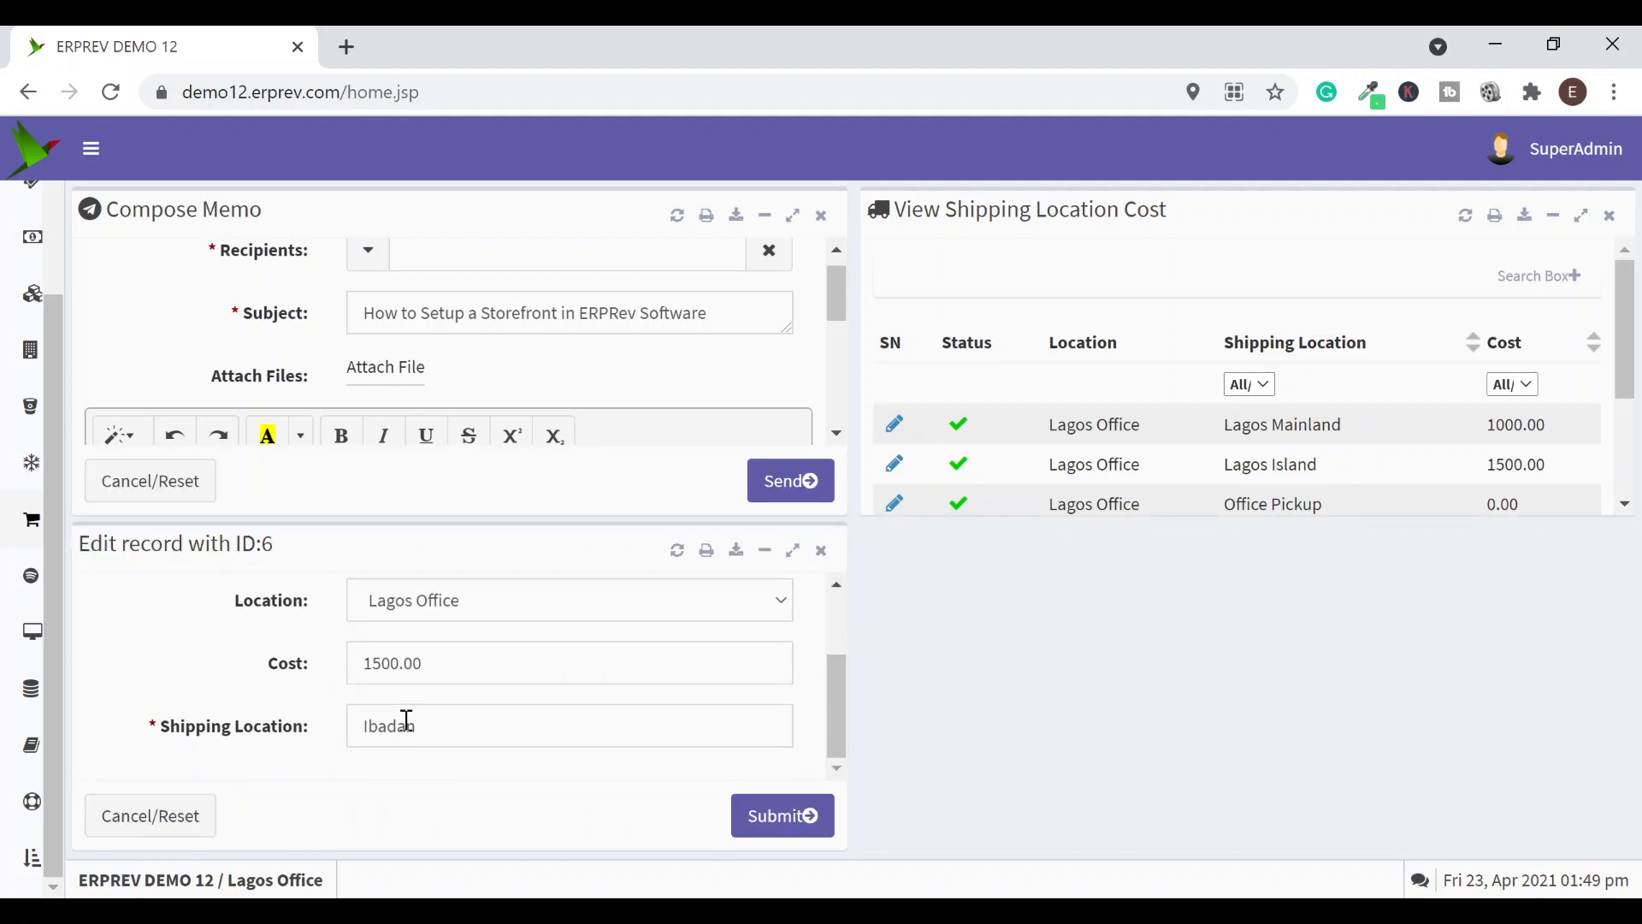
drag(421, 725, 368, 727)
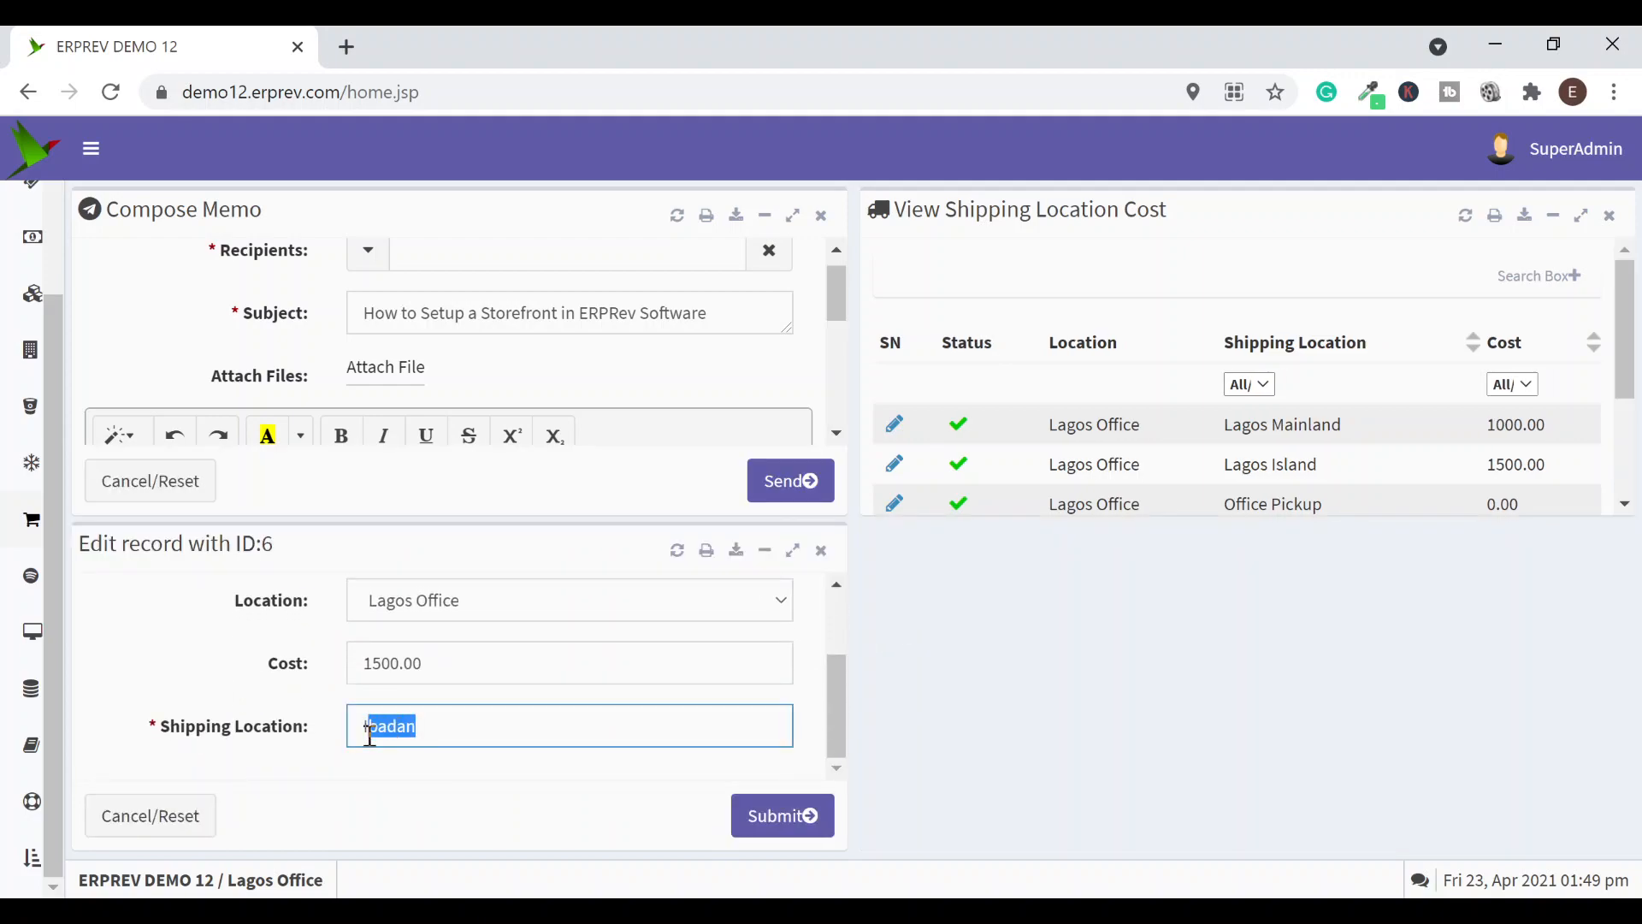
text(keha=)
key(BackSpace)
key(BackSpace)
key(BackSpace)
text(ja)
click(780, 819)
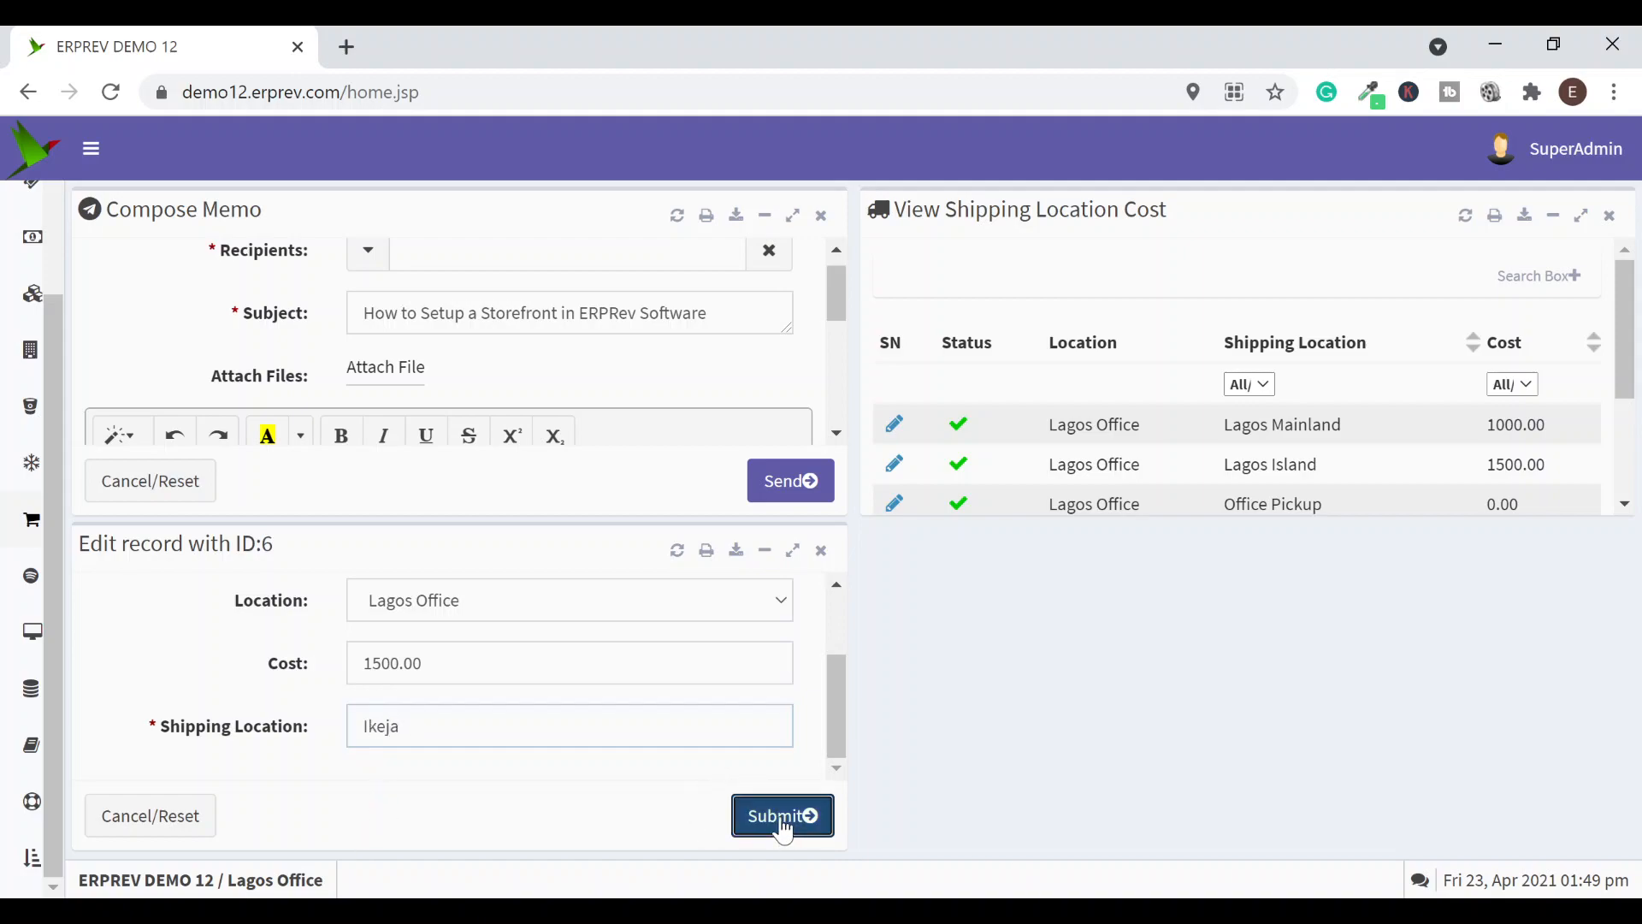
click(821, 551)
Fetch the shipping location costs again to check the edited record, and close the list
click(1552, 295)
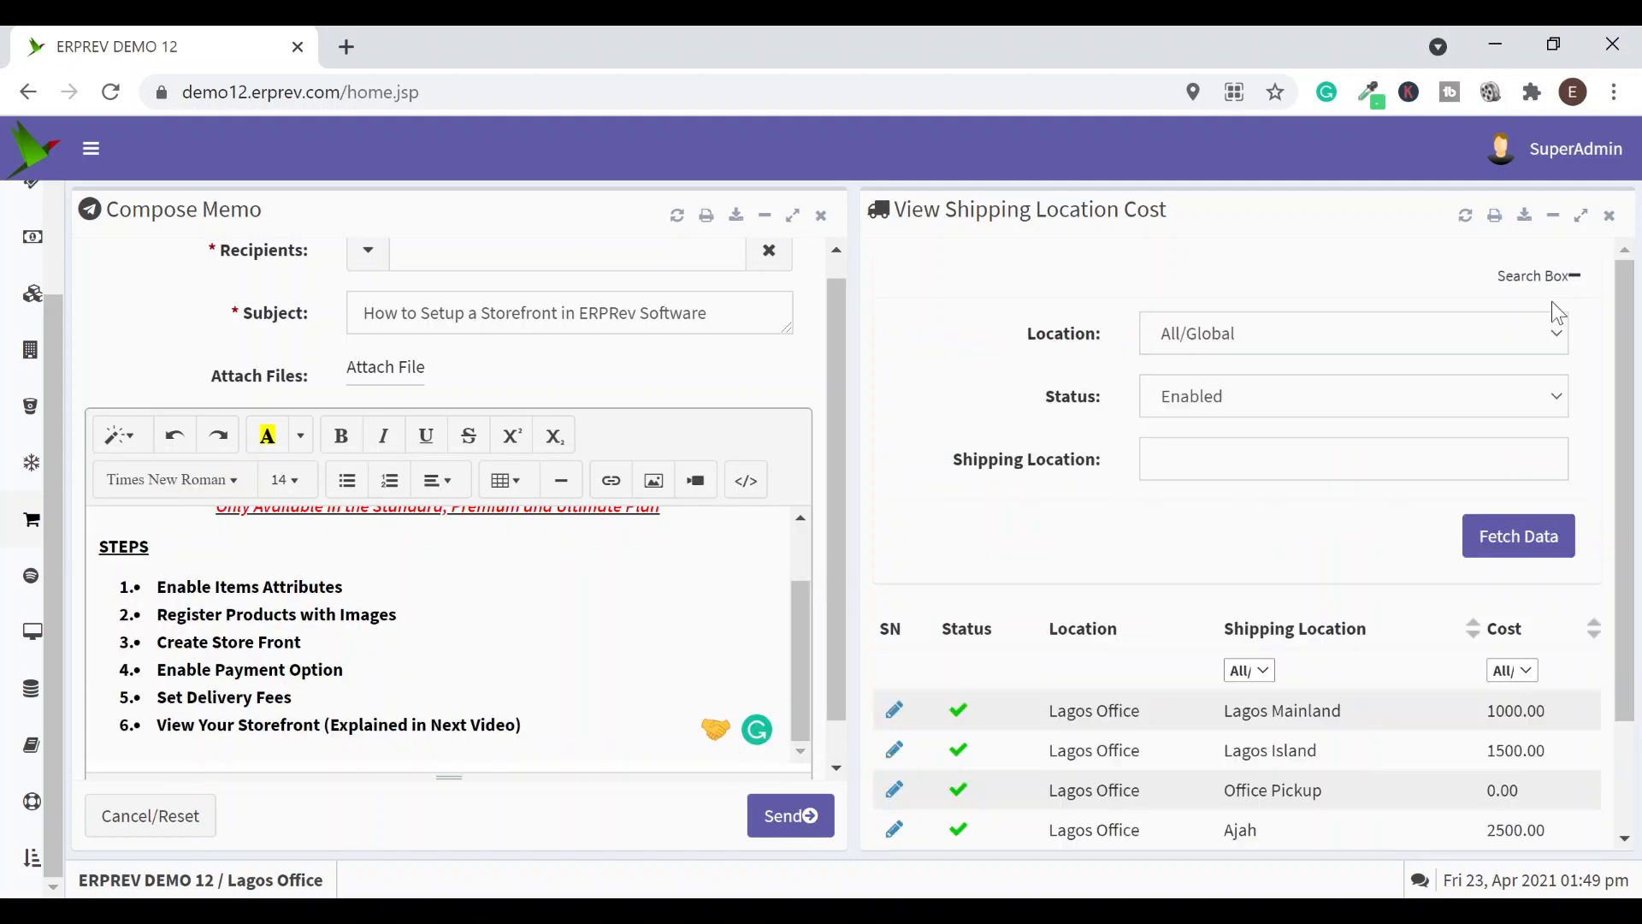
scroll(1551, 301, down, 2)
click(1499, 409)
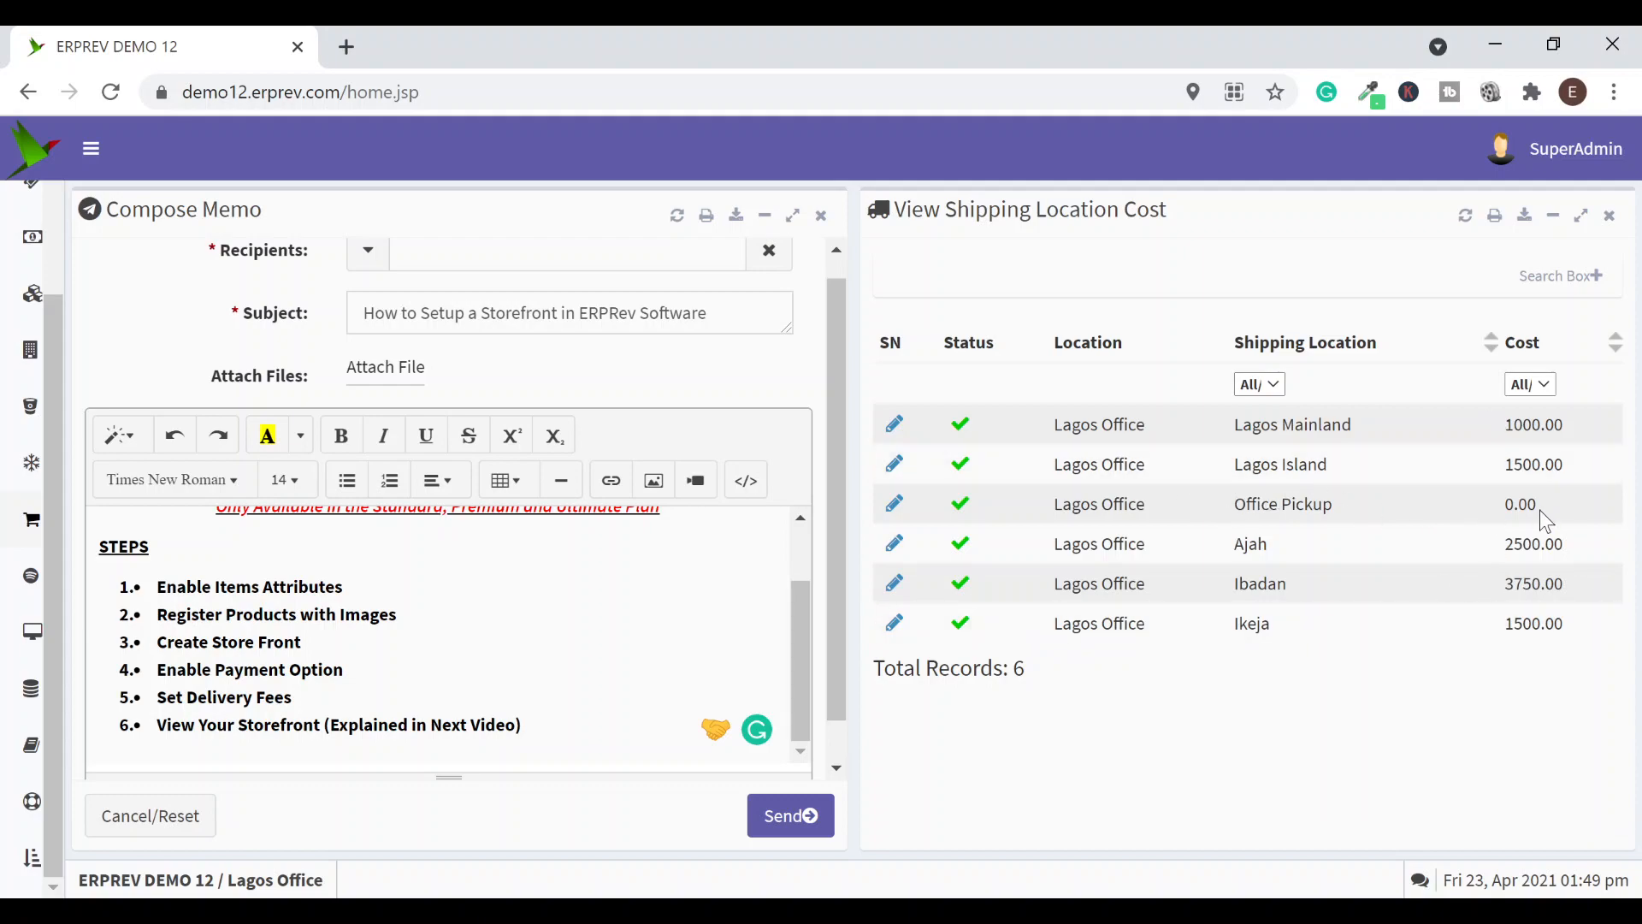
click(1608, 216)
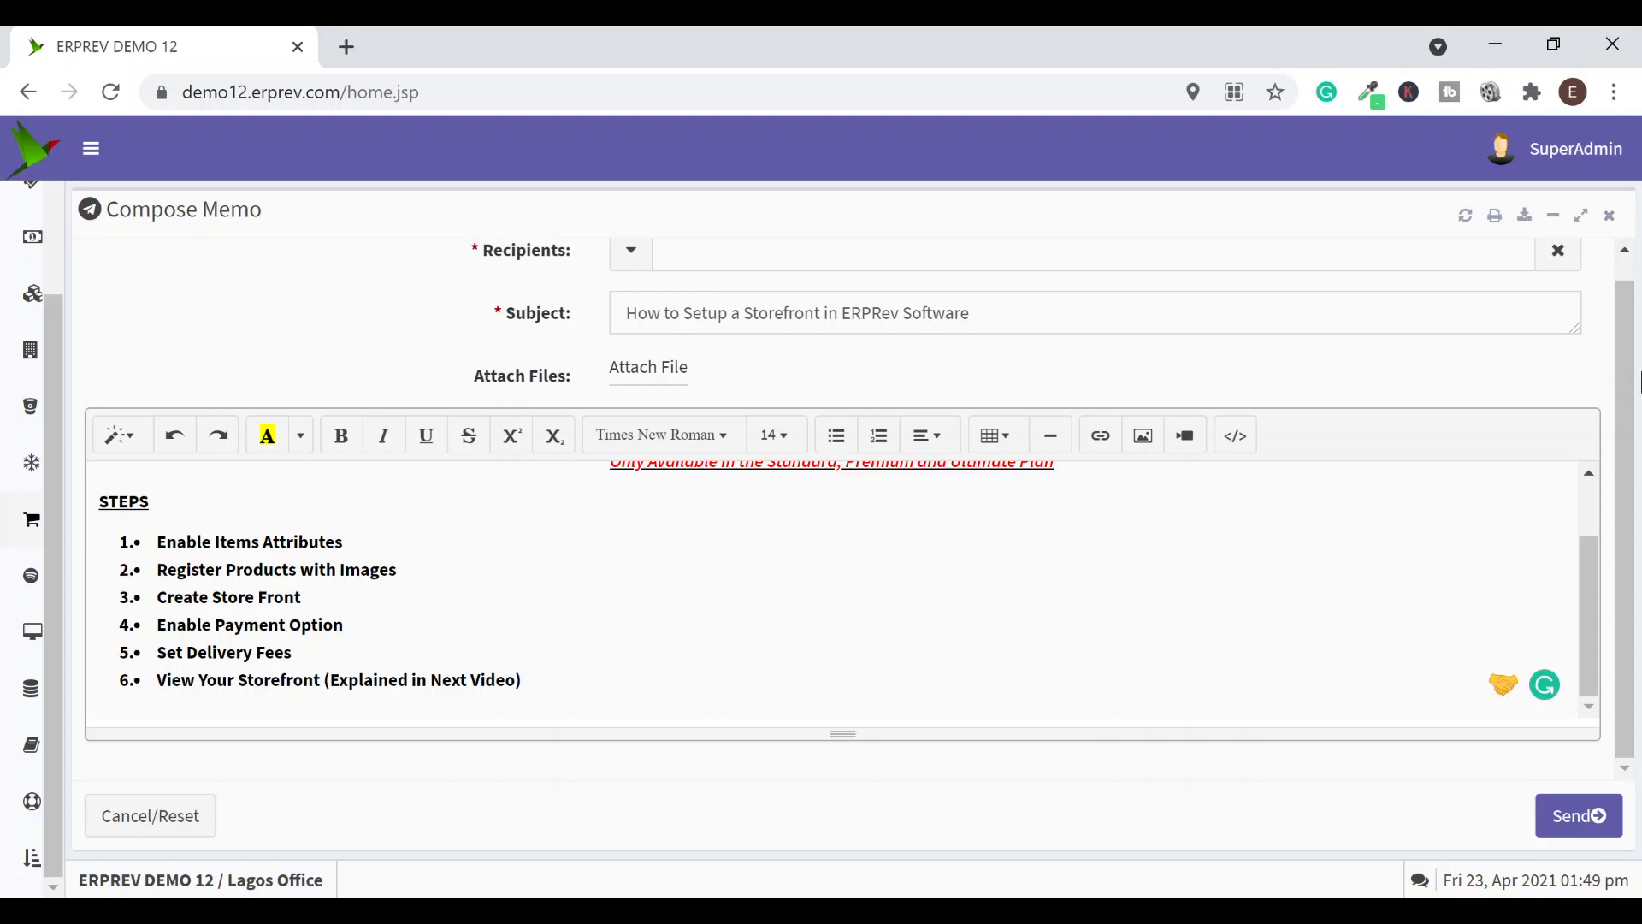
Review the setup steps in the memo and open the list of store-fronts in the sales module
scroll(605, 597, up, 1)
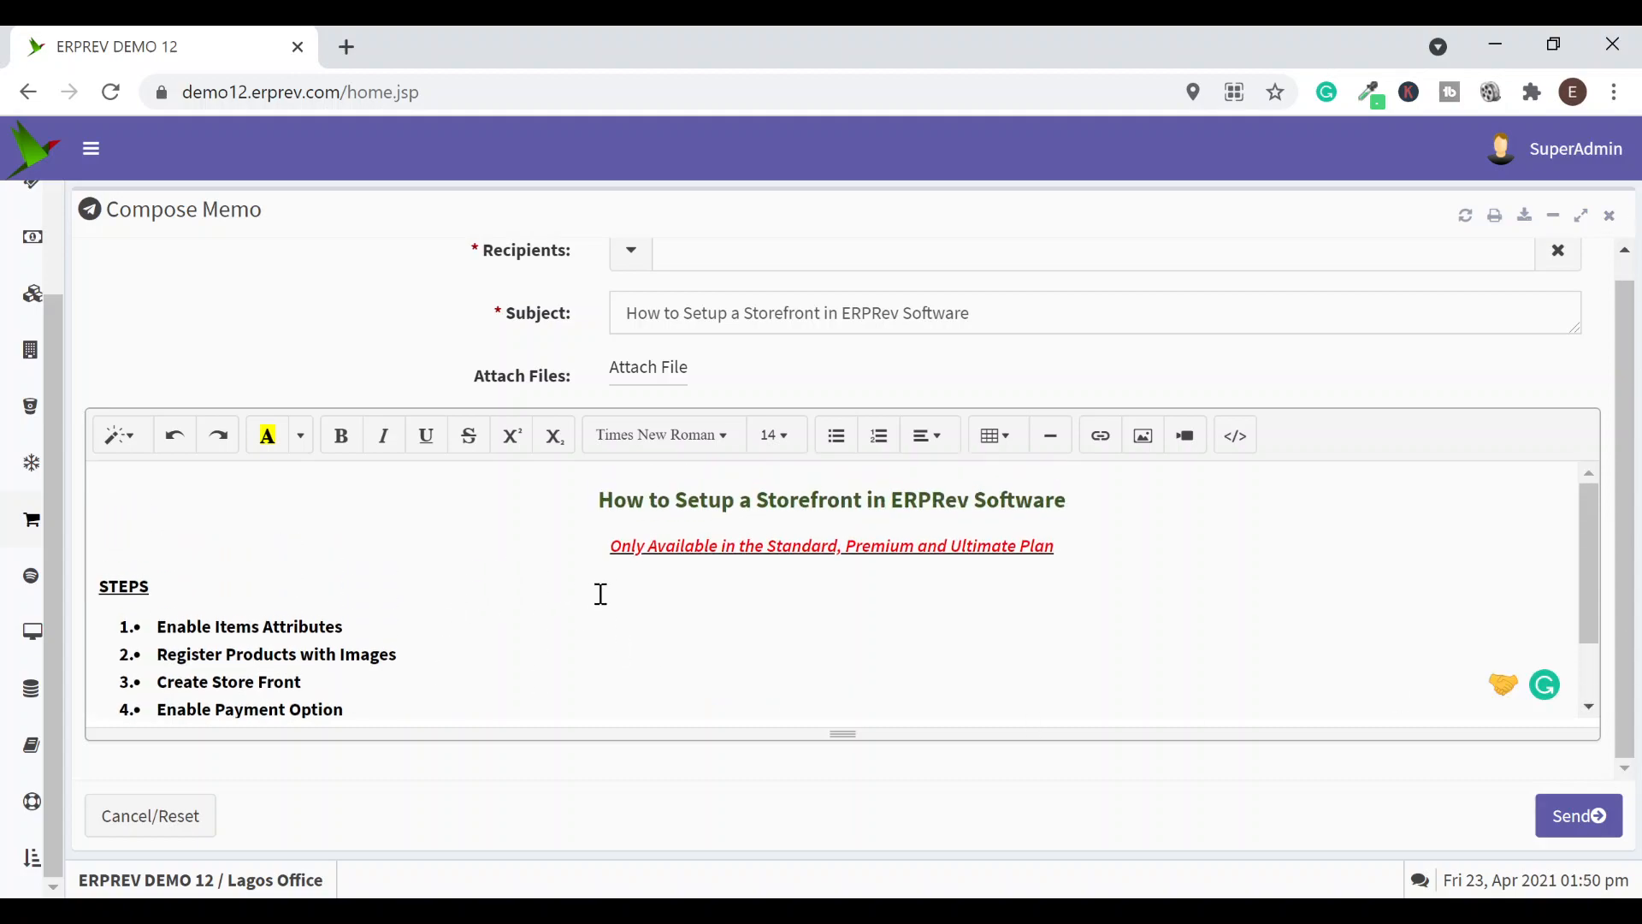
scroll(576, 621, down, 1)
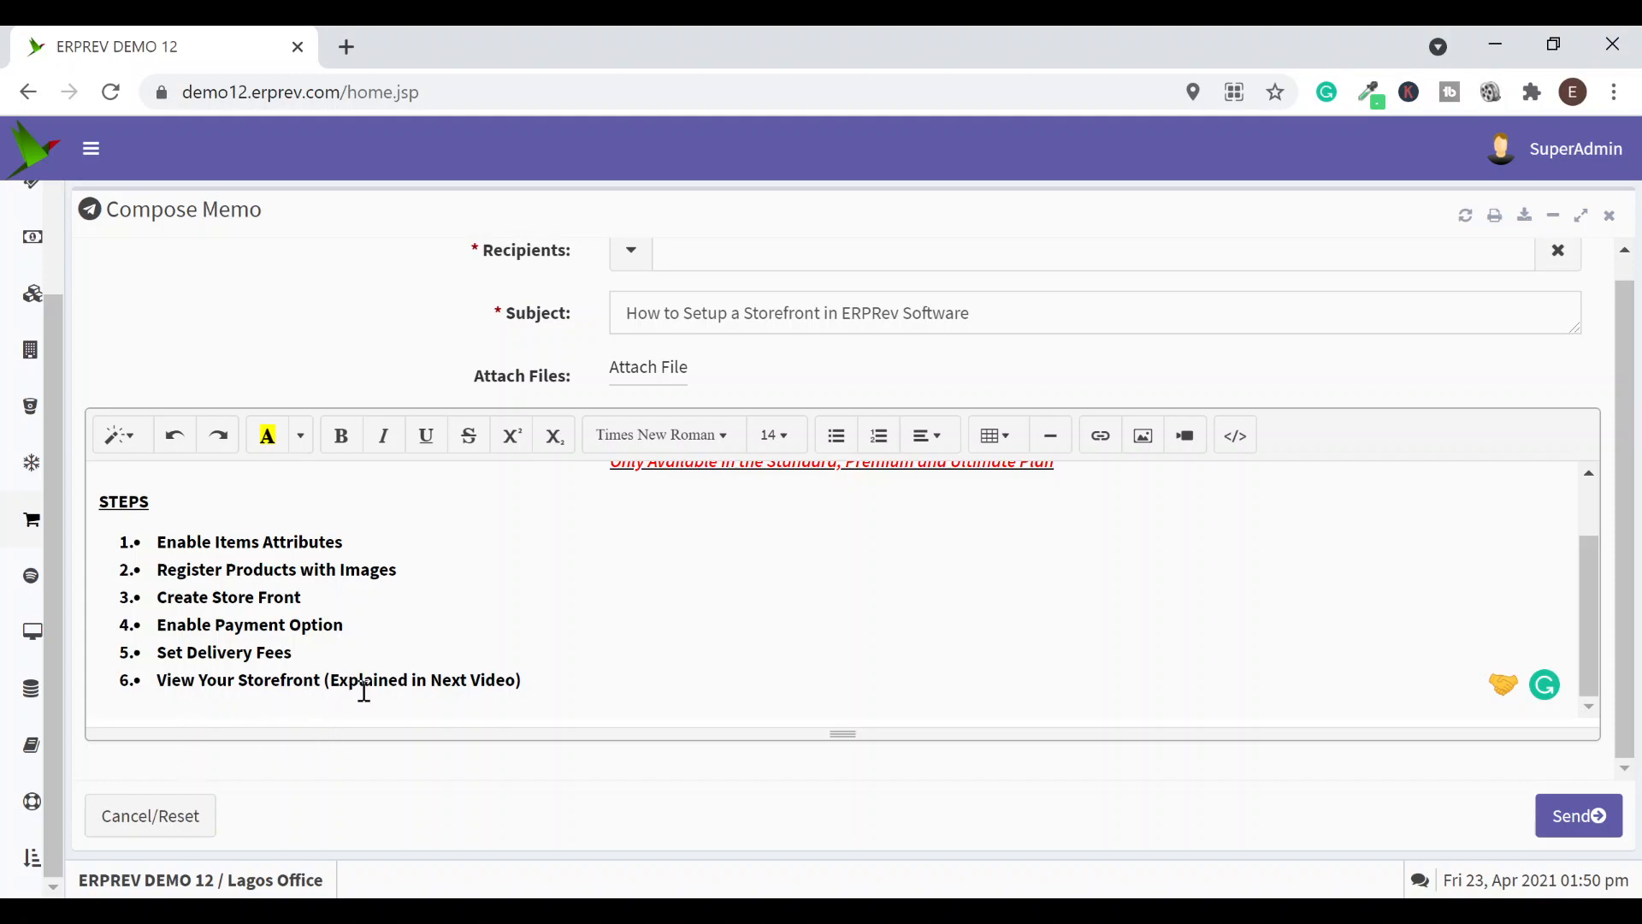
mouse_move(9, 682)
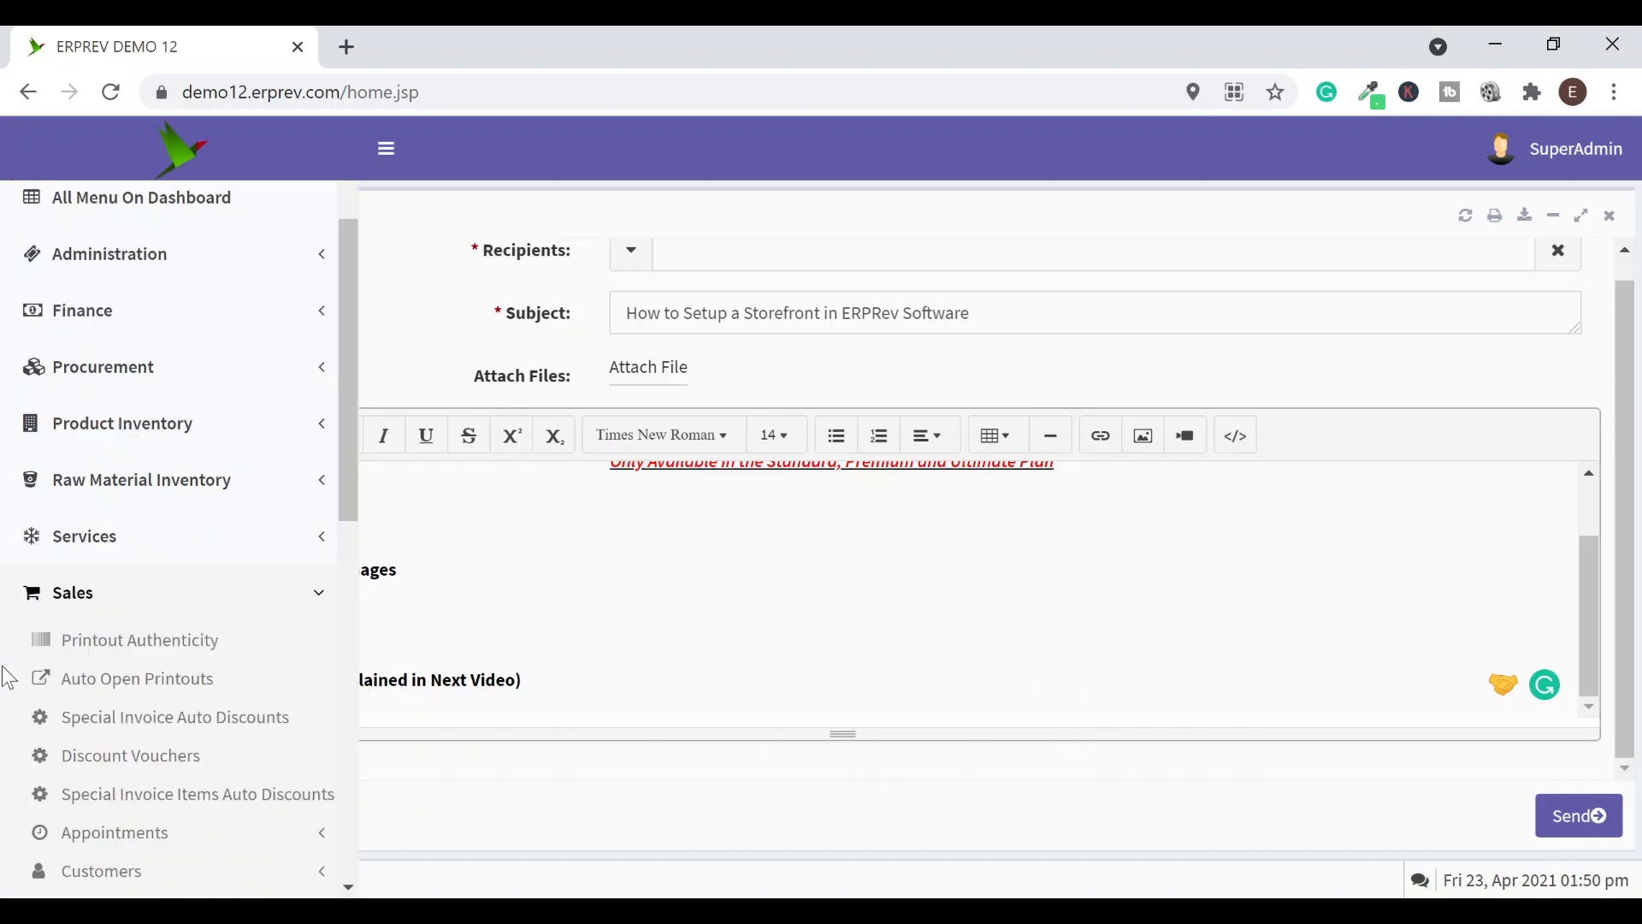
scroll(98, 675, down, 5)
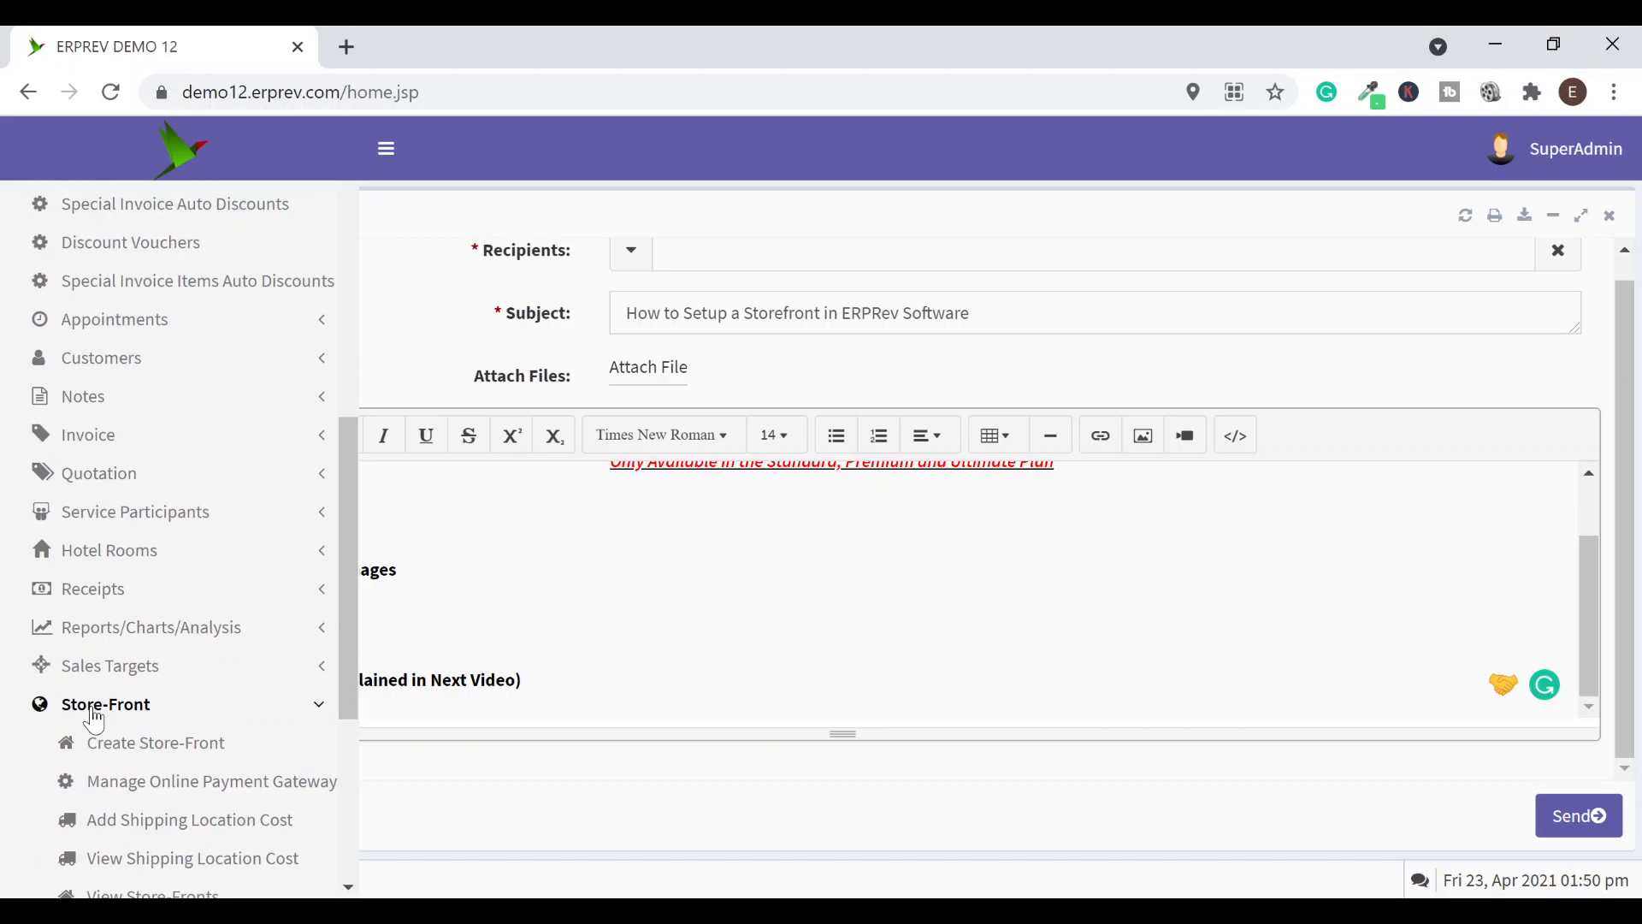
scroll(94, 721, down, 3)
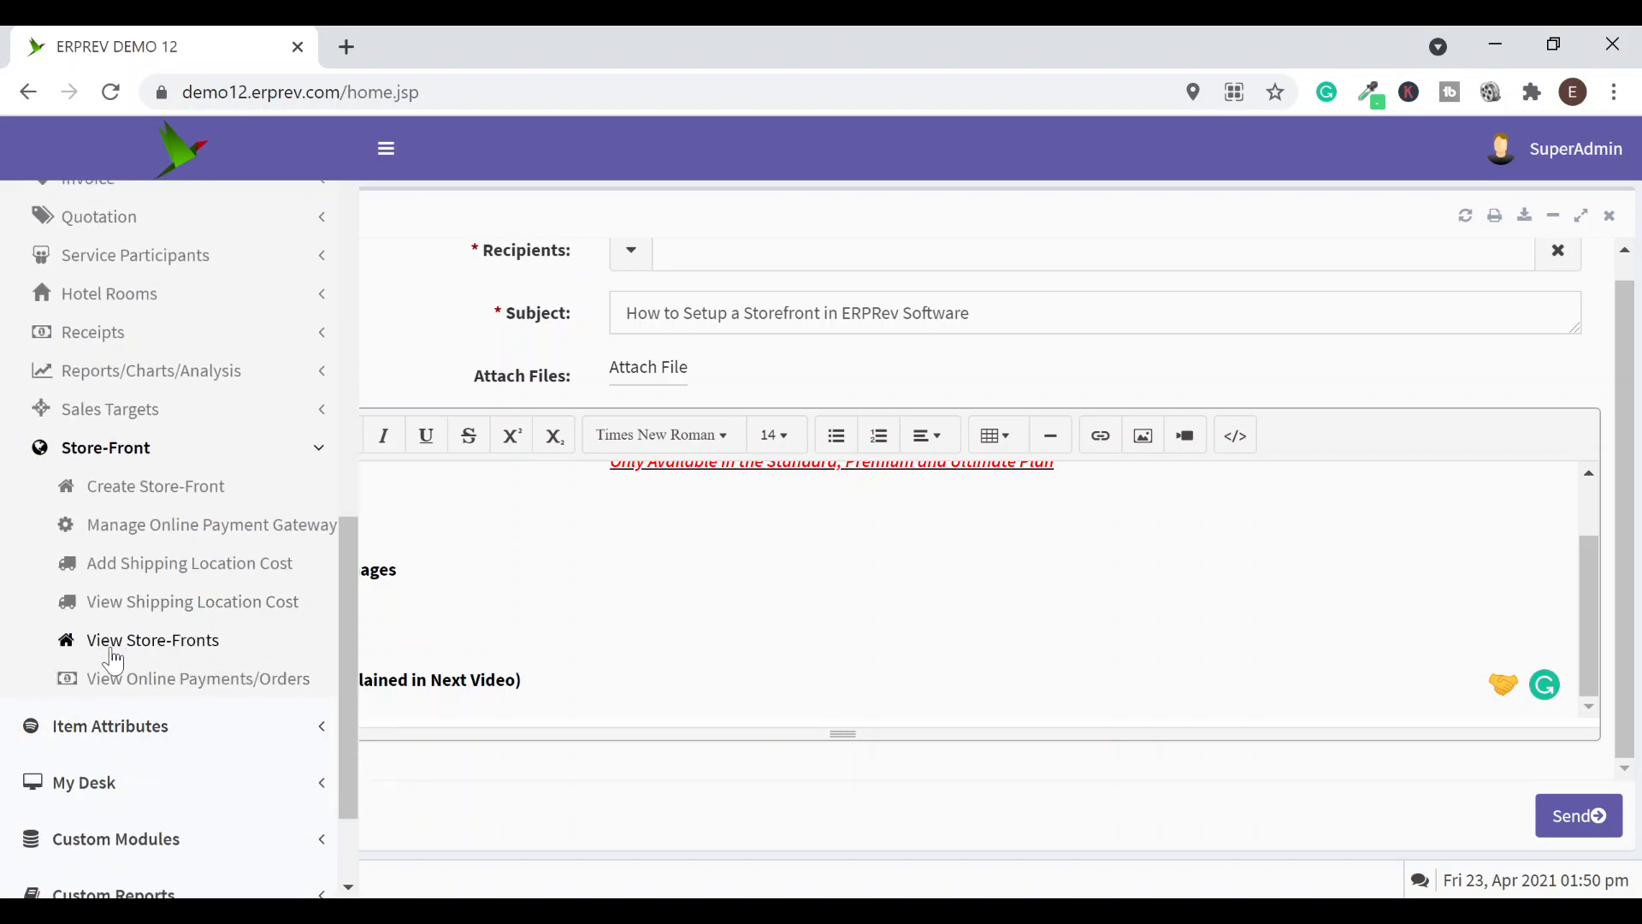
click(114, 654)
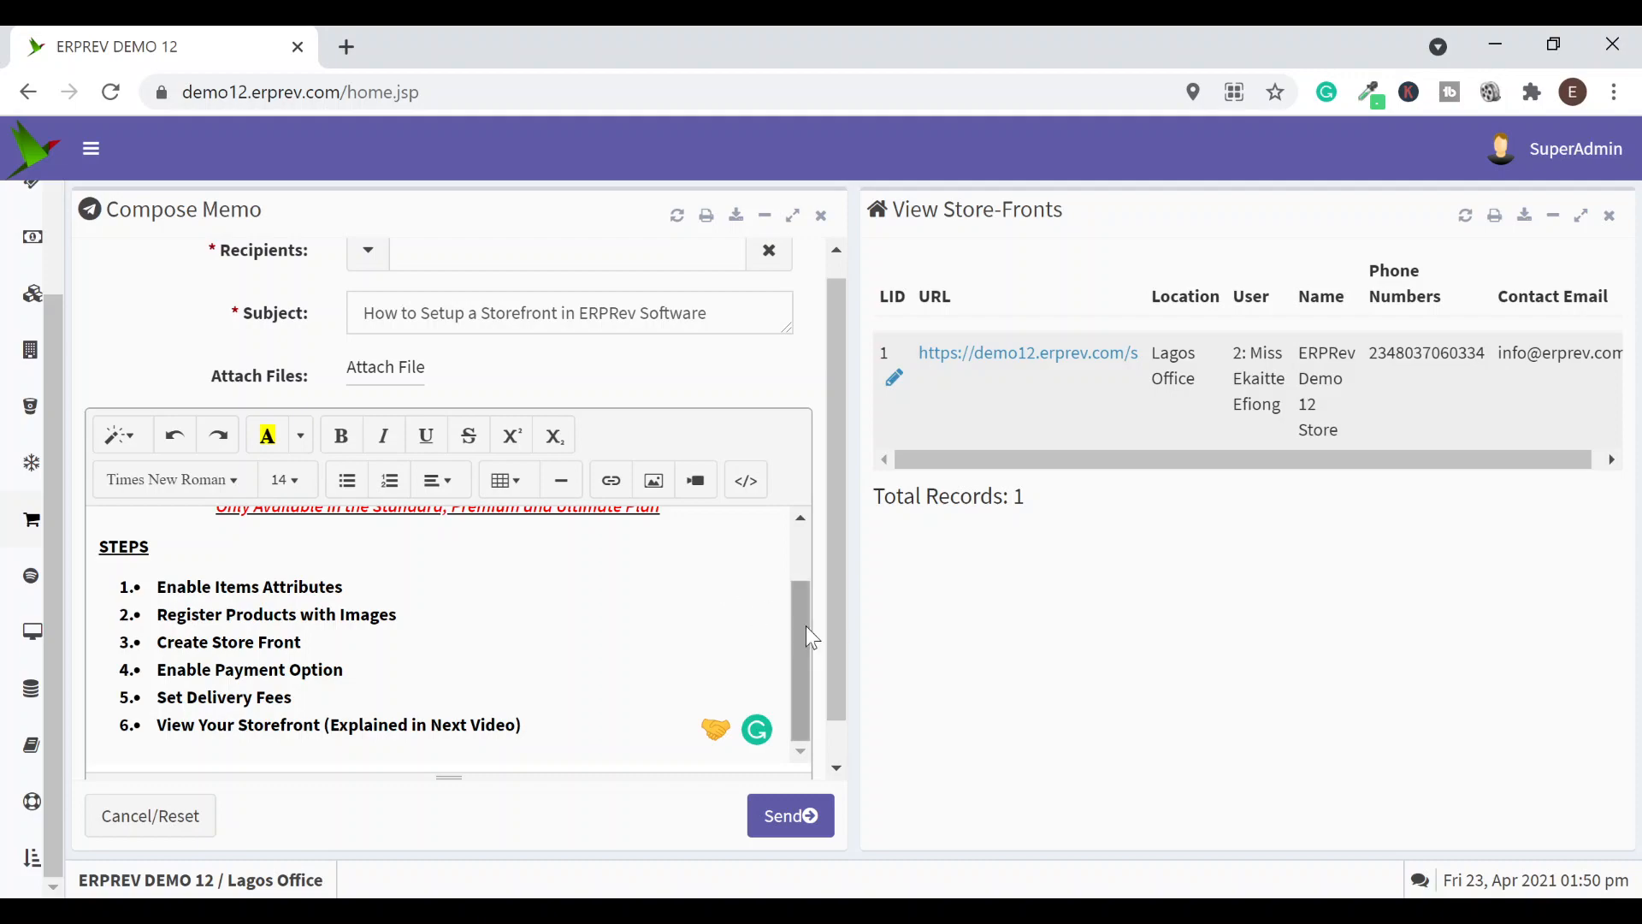
Open the discount vouchers in the sales module and bring up the form for adding a voucher
mouse_move(15, 607)
scroll(15, 607, down, 2)
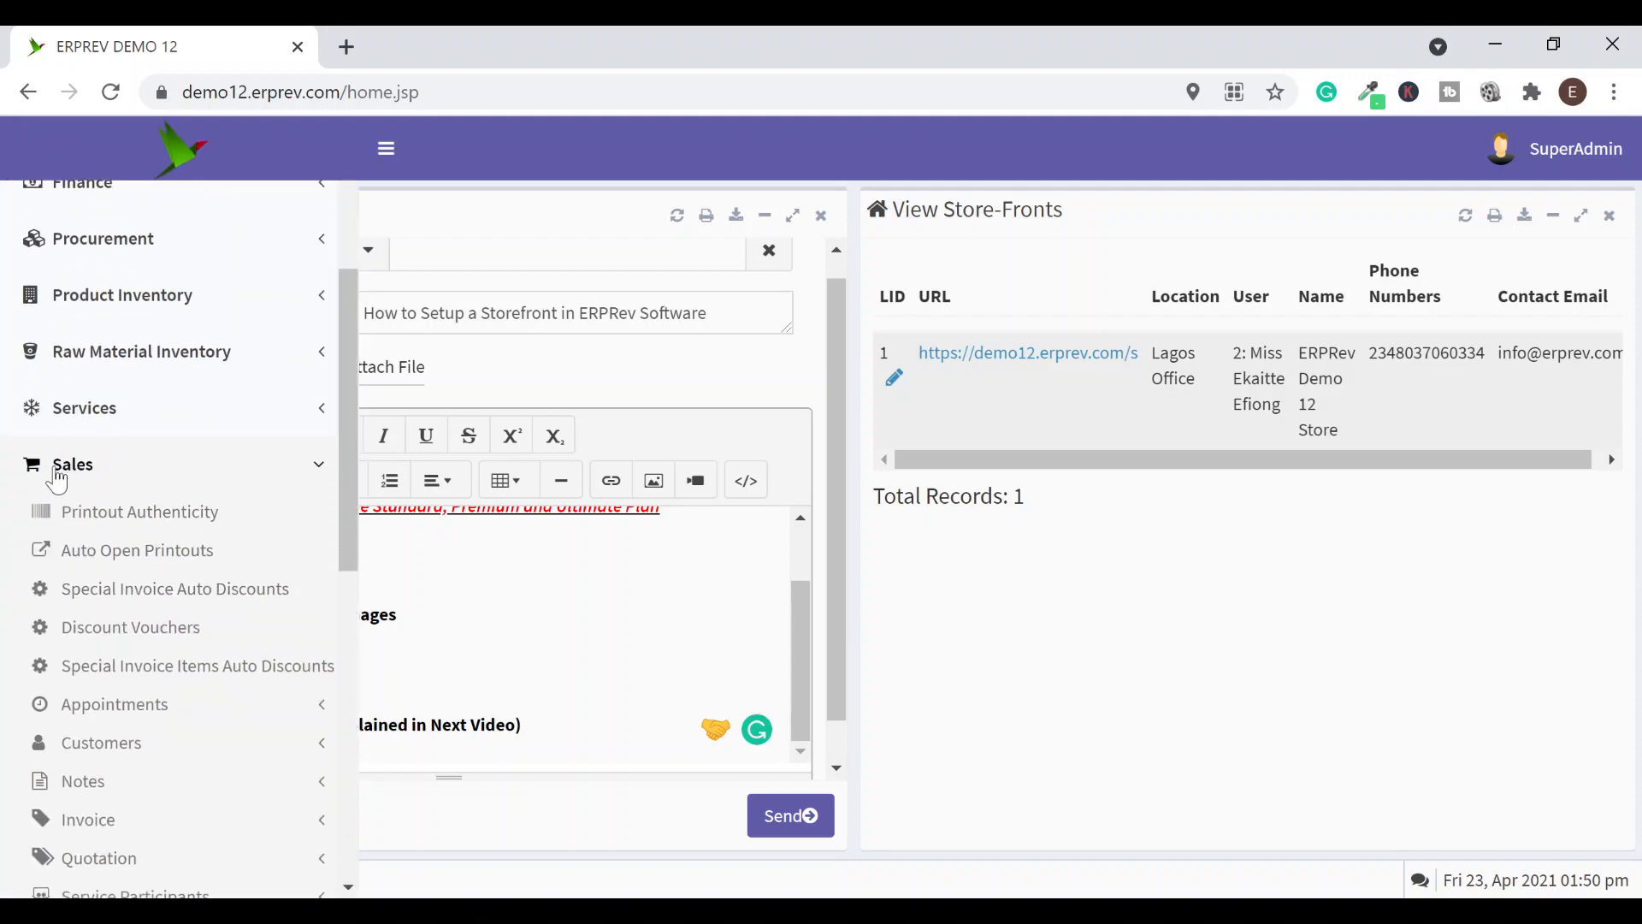
scroll(57, 482, down, 2)
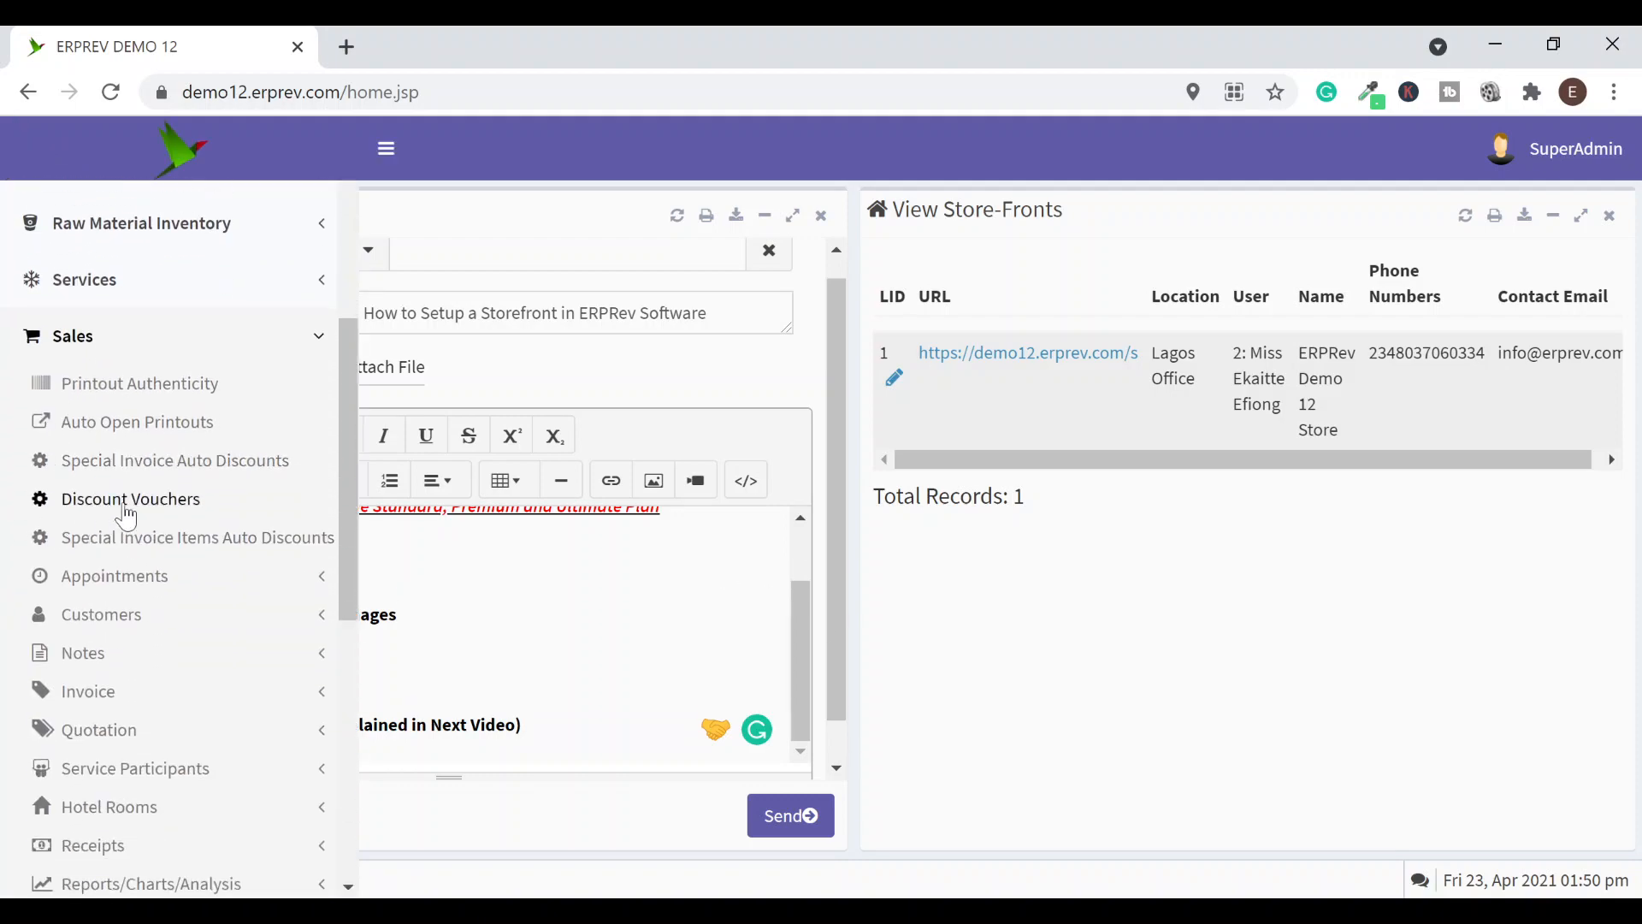
click(105, 505)
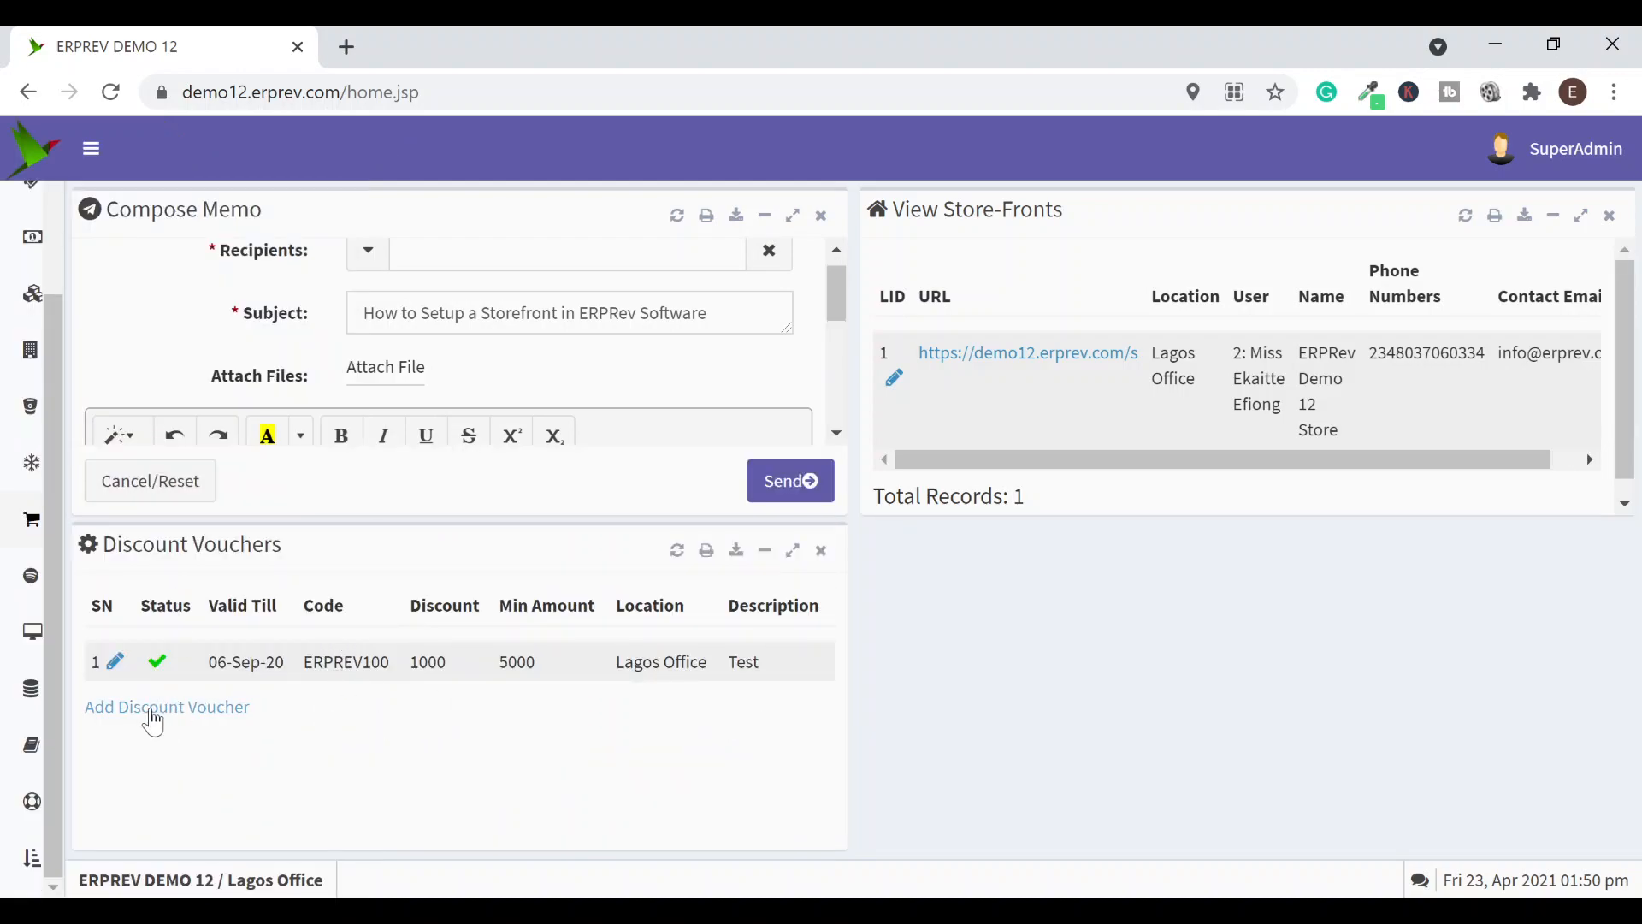
click(153, 714)
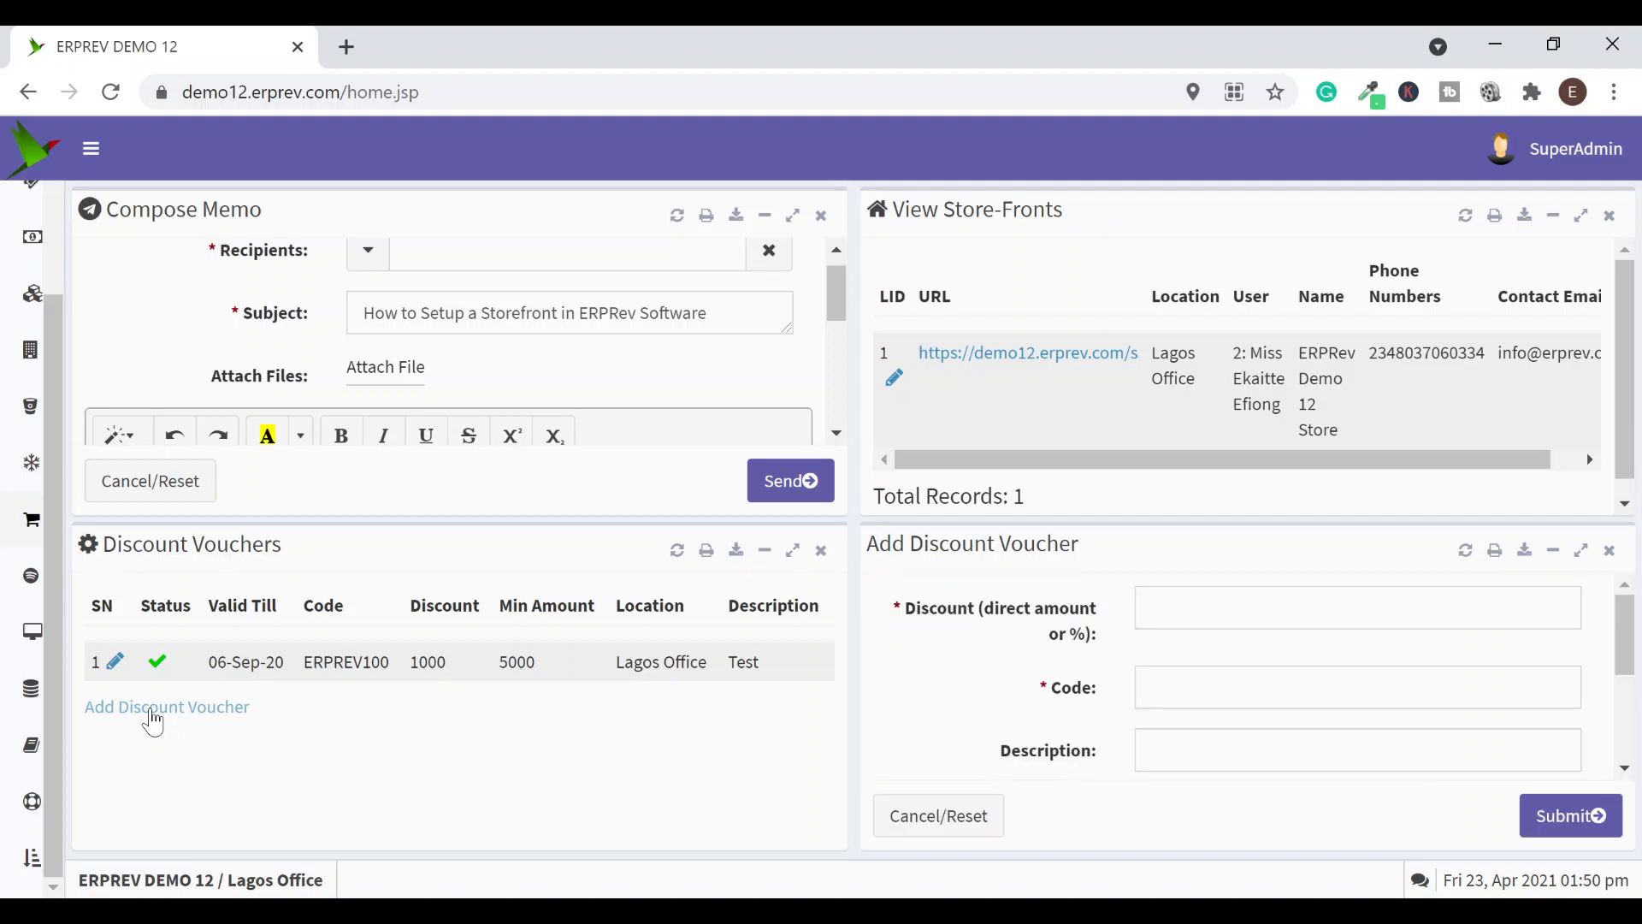
Set the new voucher's discount to 5% and its code to VVIP5
click(1180, 609)
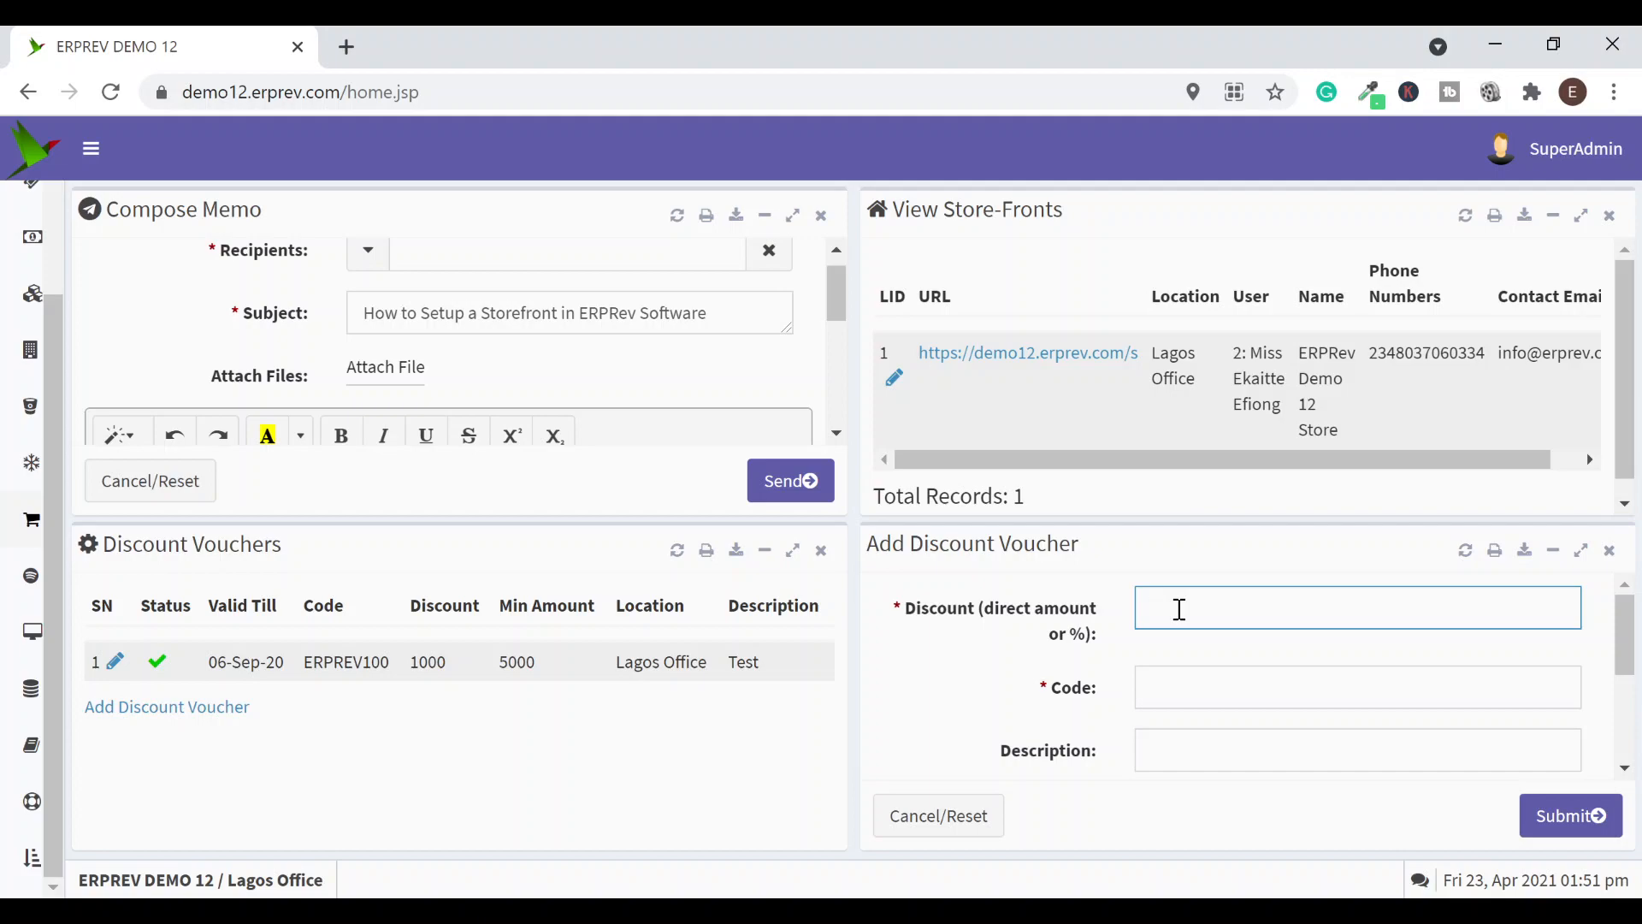
text(5%)
drag(1162, 611, 1185, 610)
click(1180, 689)
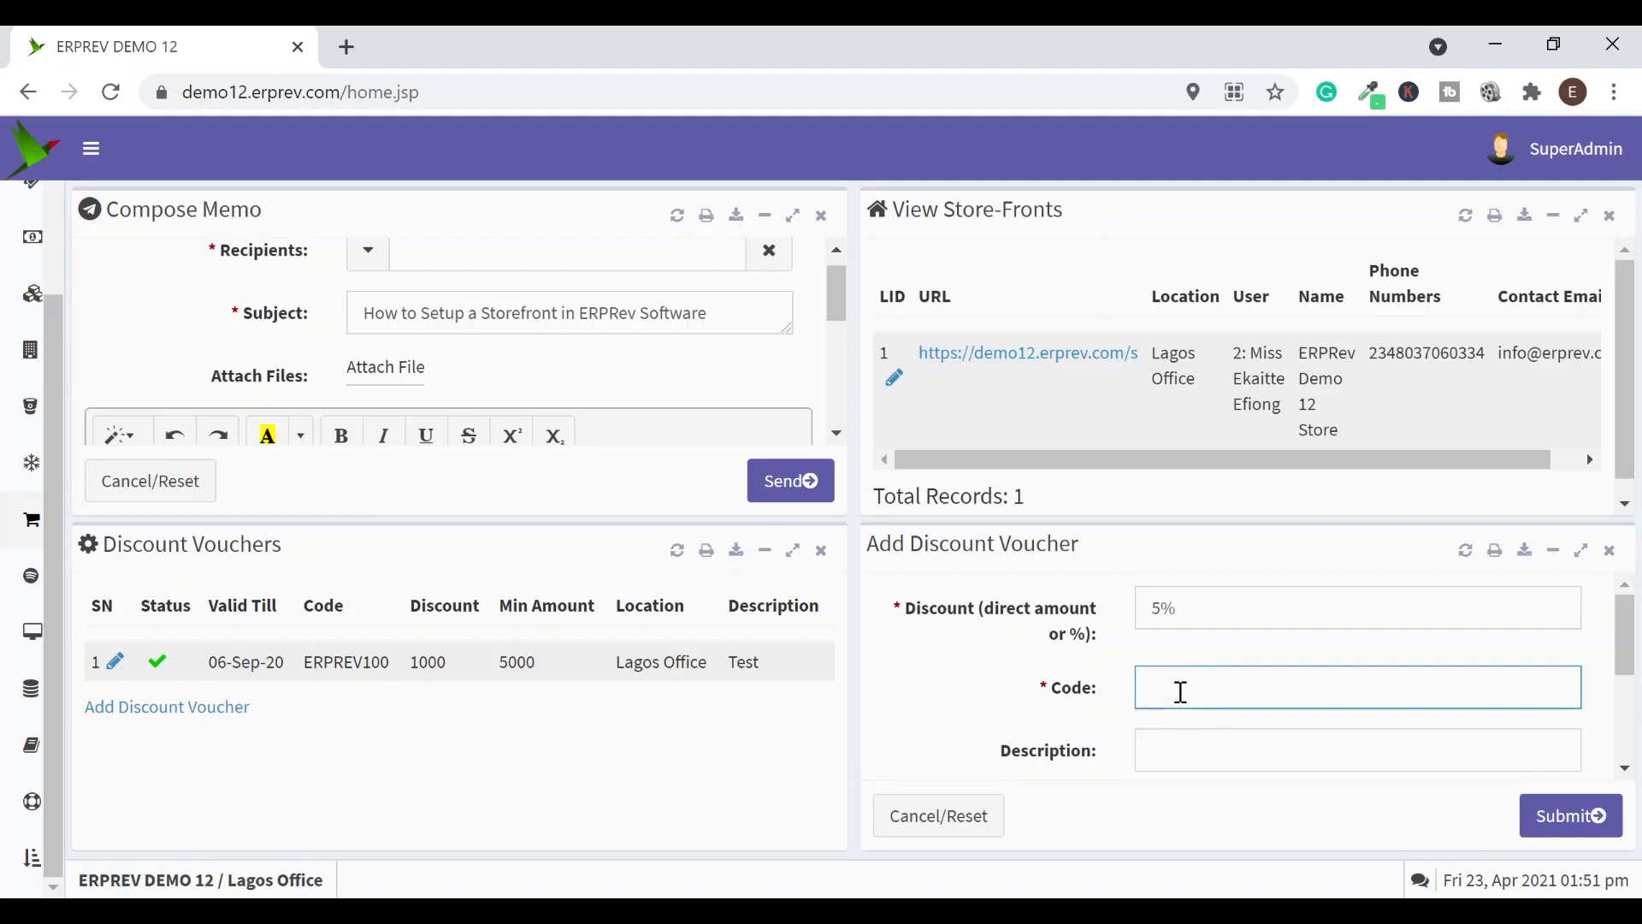
text(v)
key(BackSpace)
text(VVIP5)
Enter the description "Special End of Year Discount" for the voucher and choose Lagos Office as its location
scroll(1183, 719, down, 3)
scroll(1170, 684, up, 2)
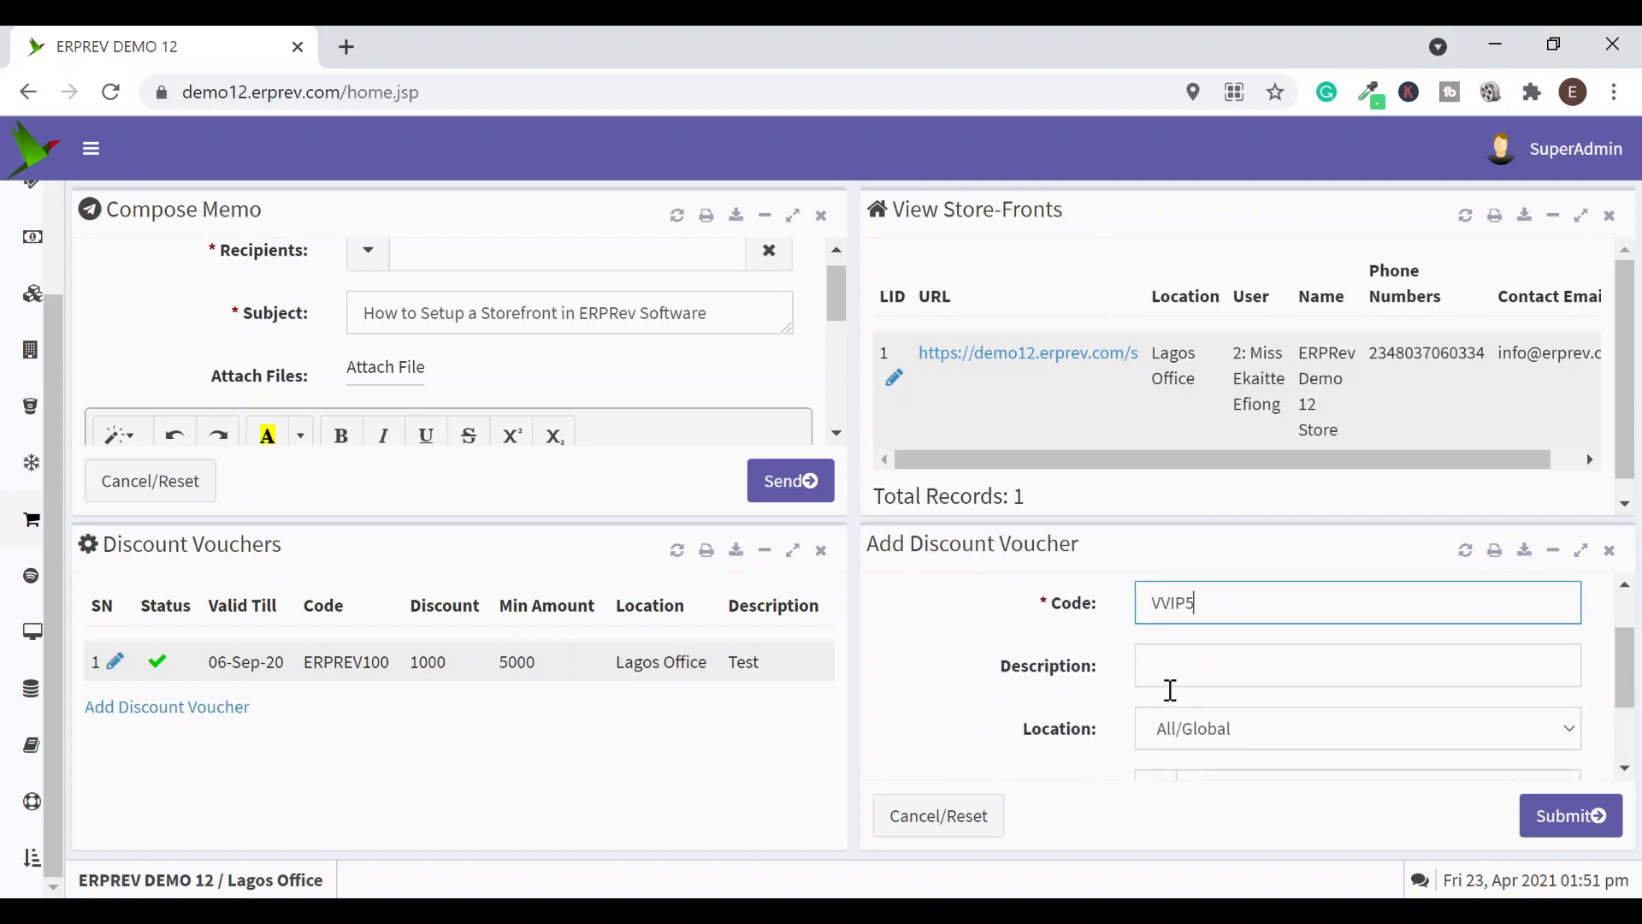
click(1172, 658)
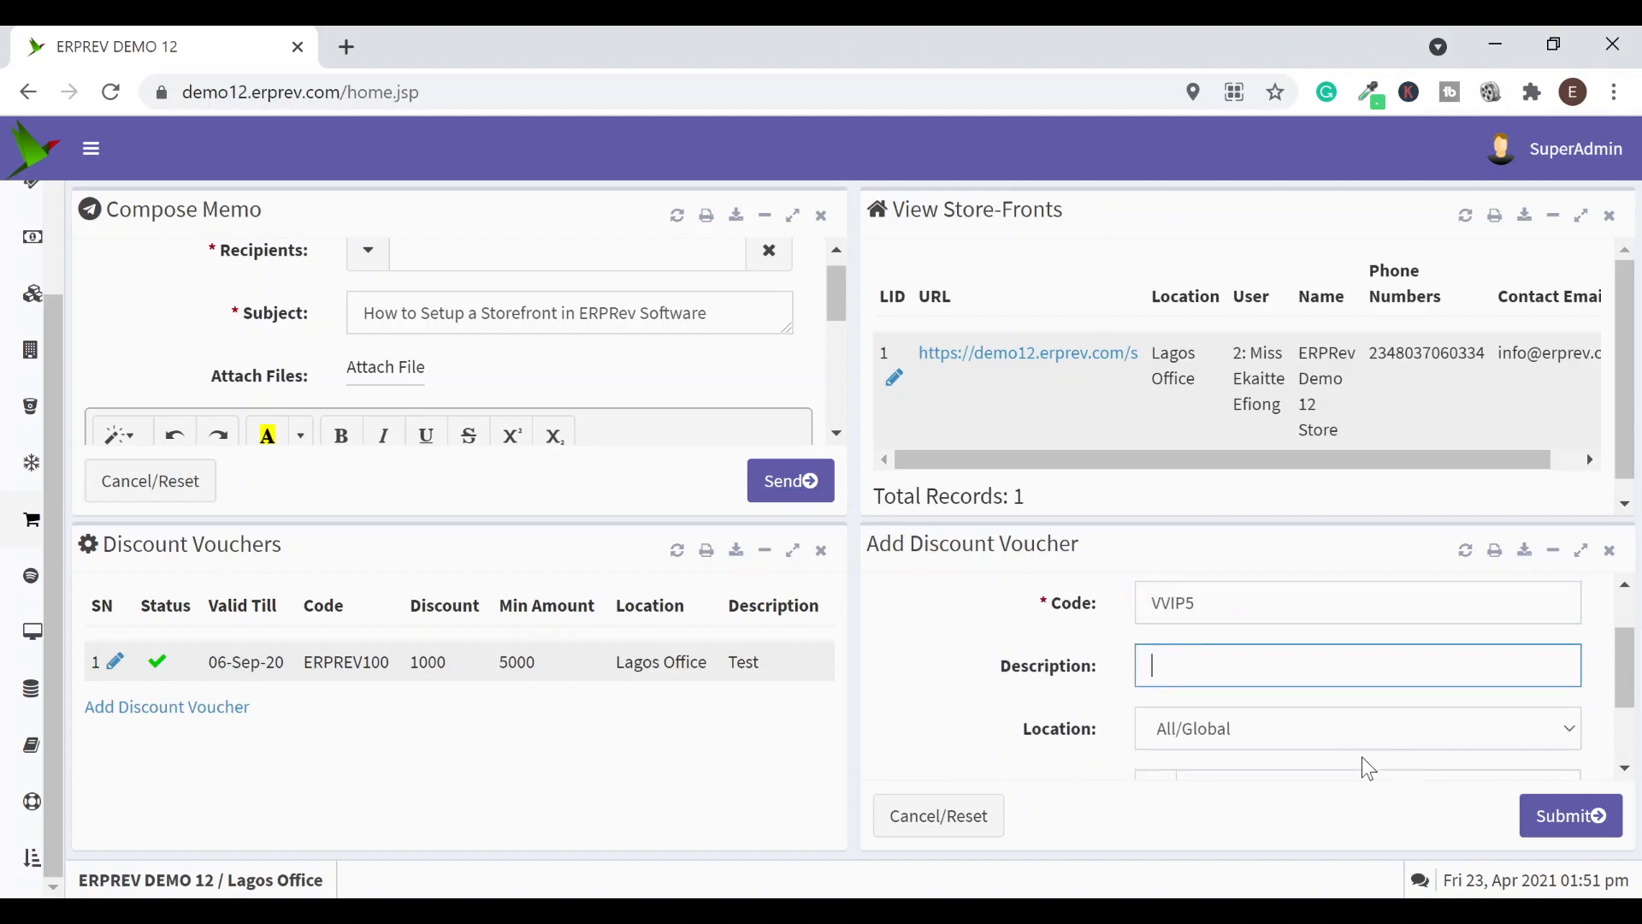
click(1318, 738)
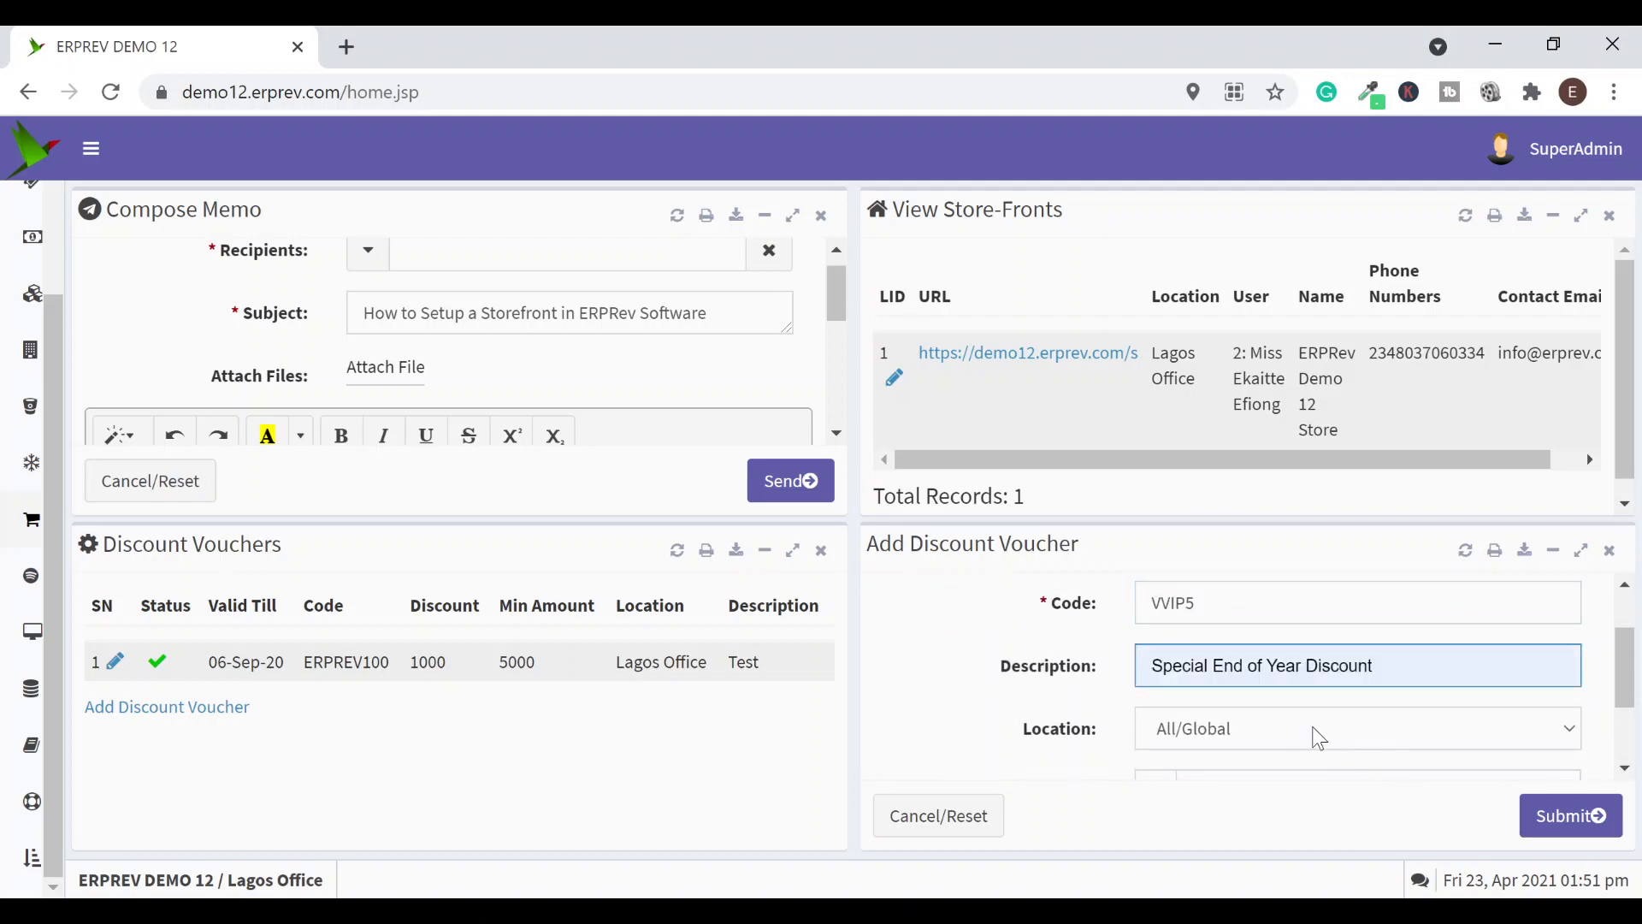
click(1205, 732)
click(1221, 536)
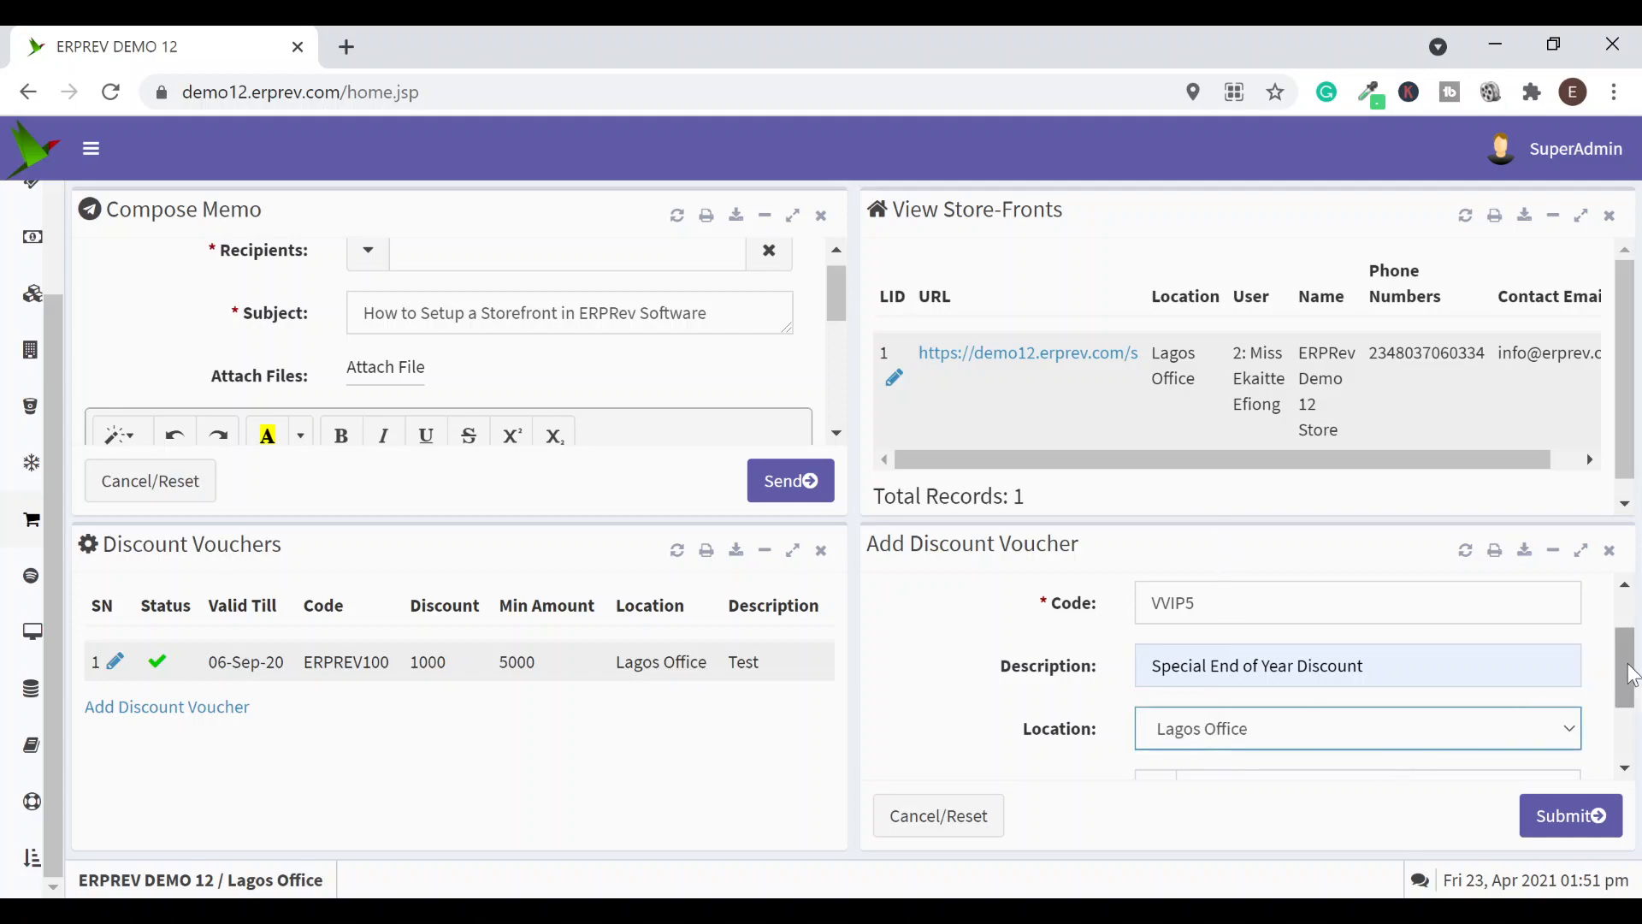
Set the voucher's minimum amount to 5000
drag(1628, 664, 1631, 723)
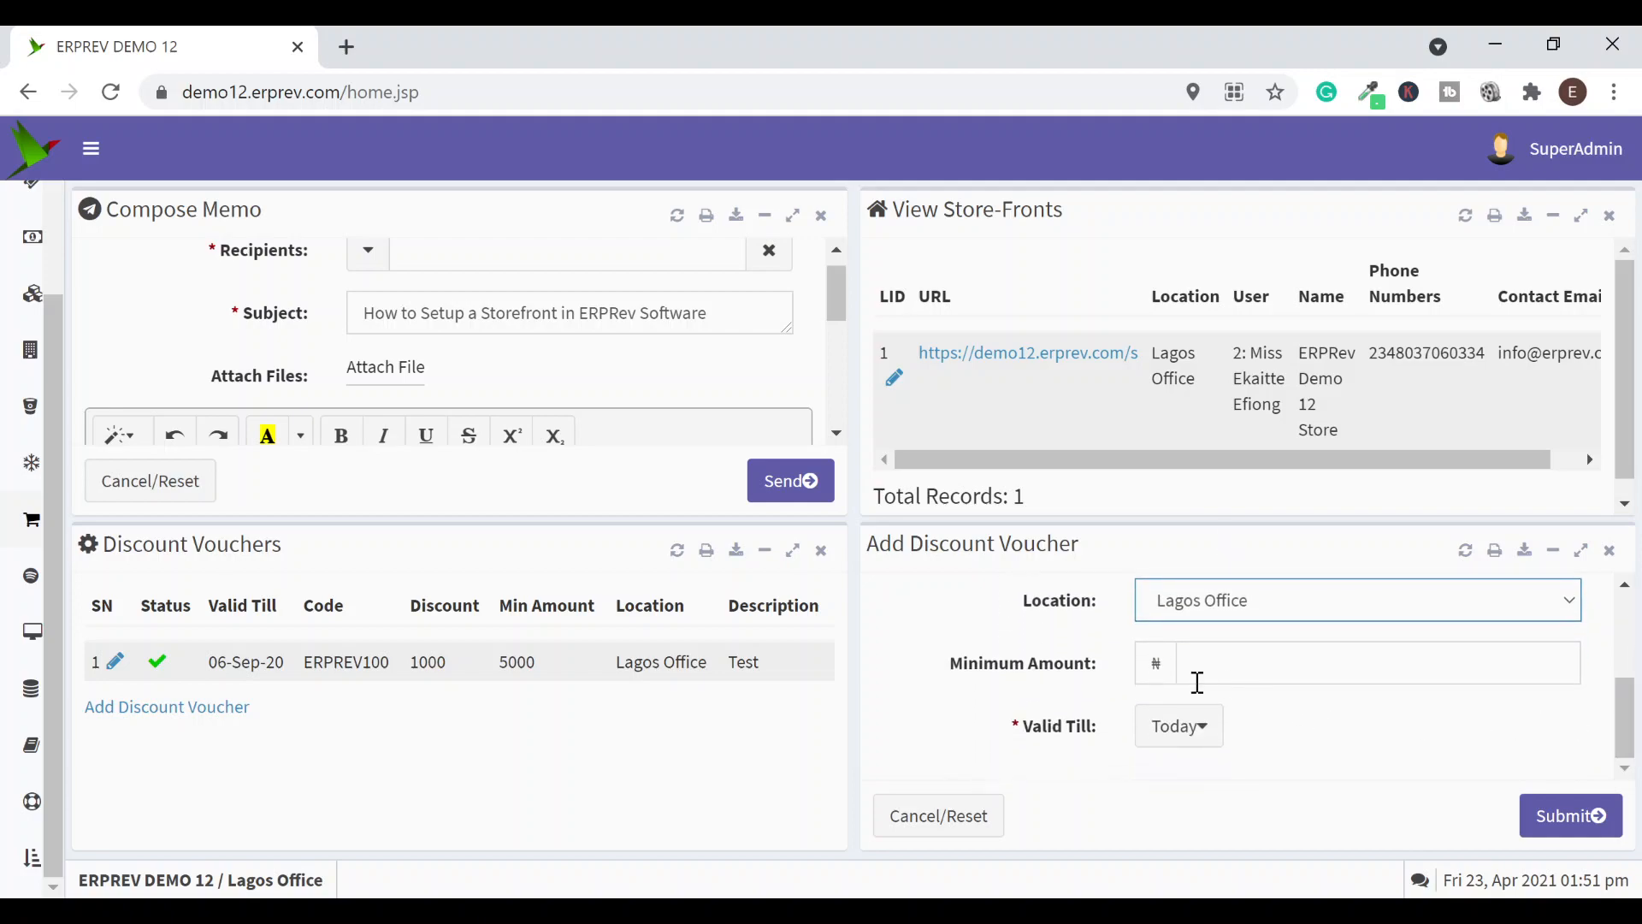
click(1207, 658)
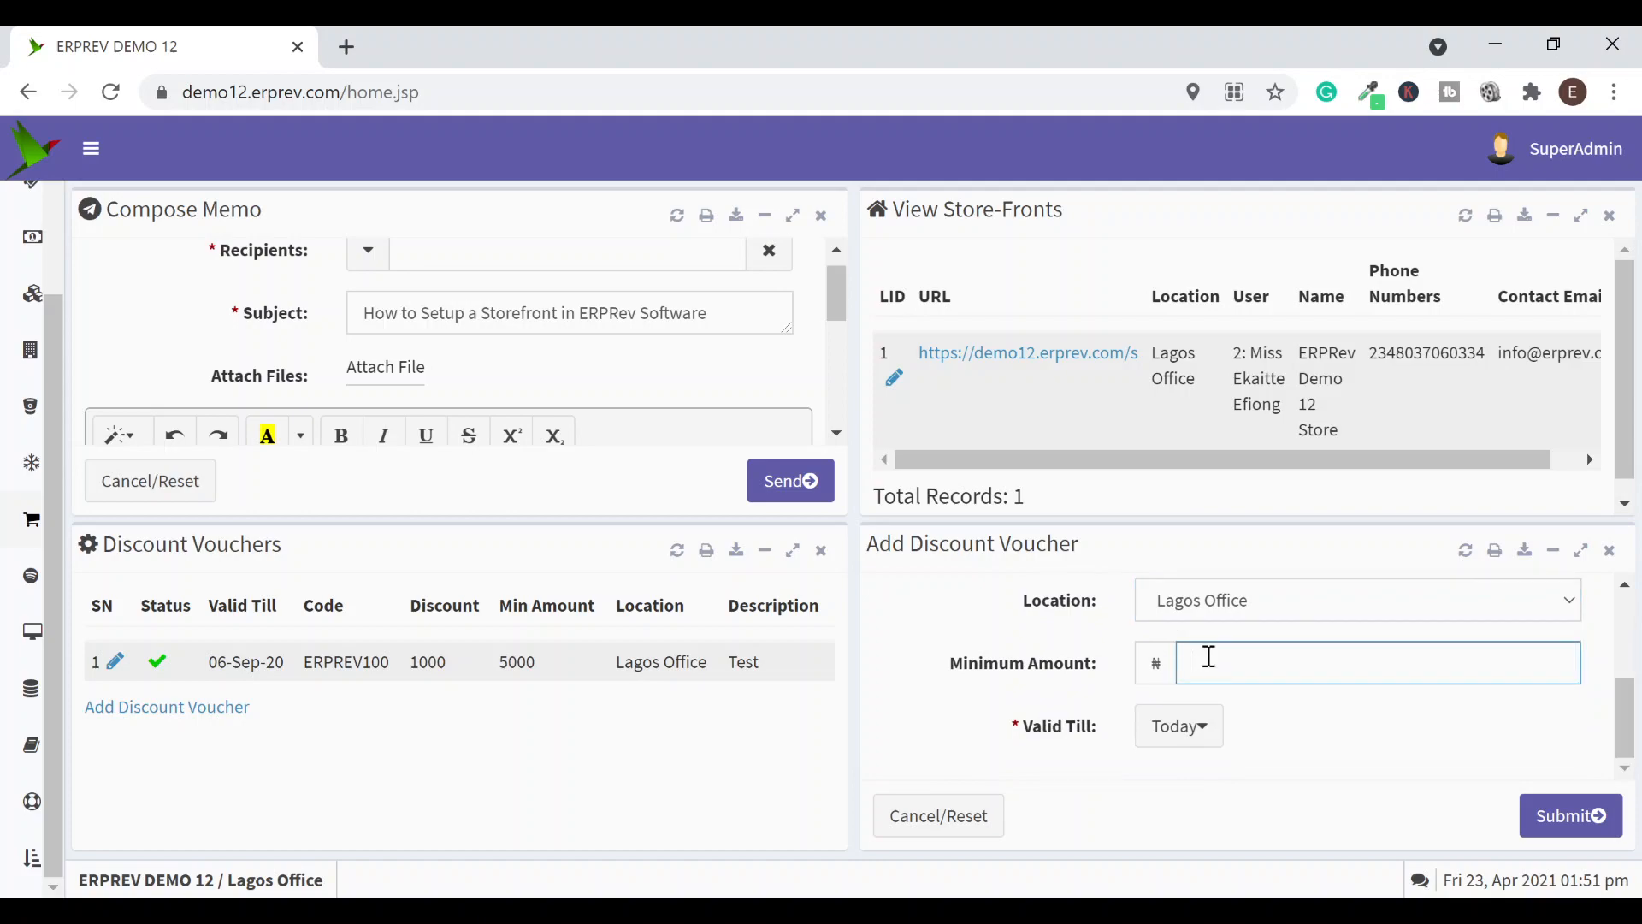
scroll(1209, 656, up, 3)
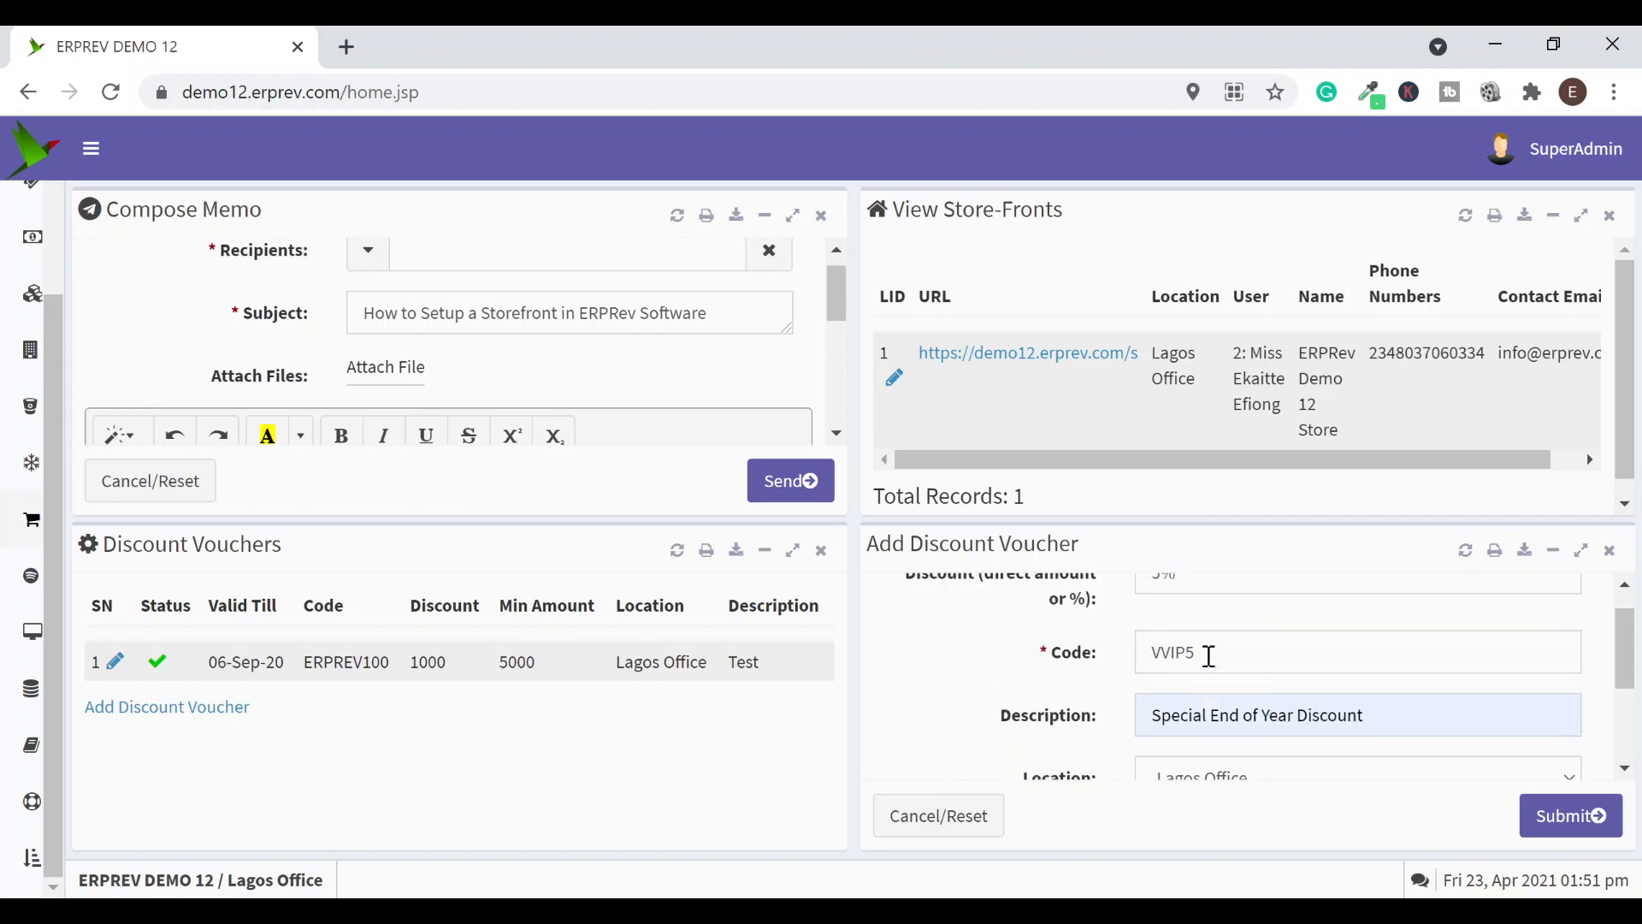
scroll(1166, 691, down, 3)
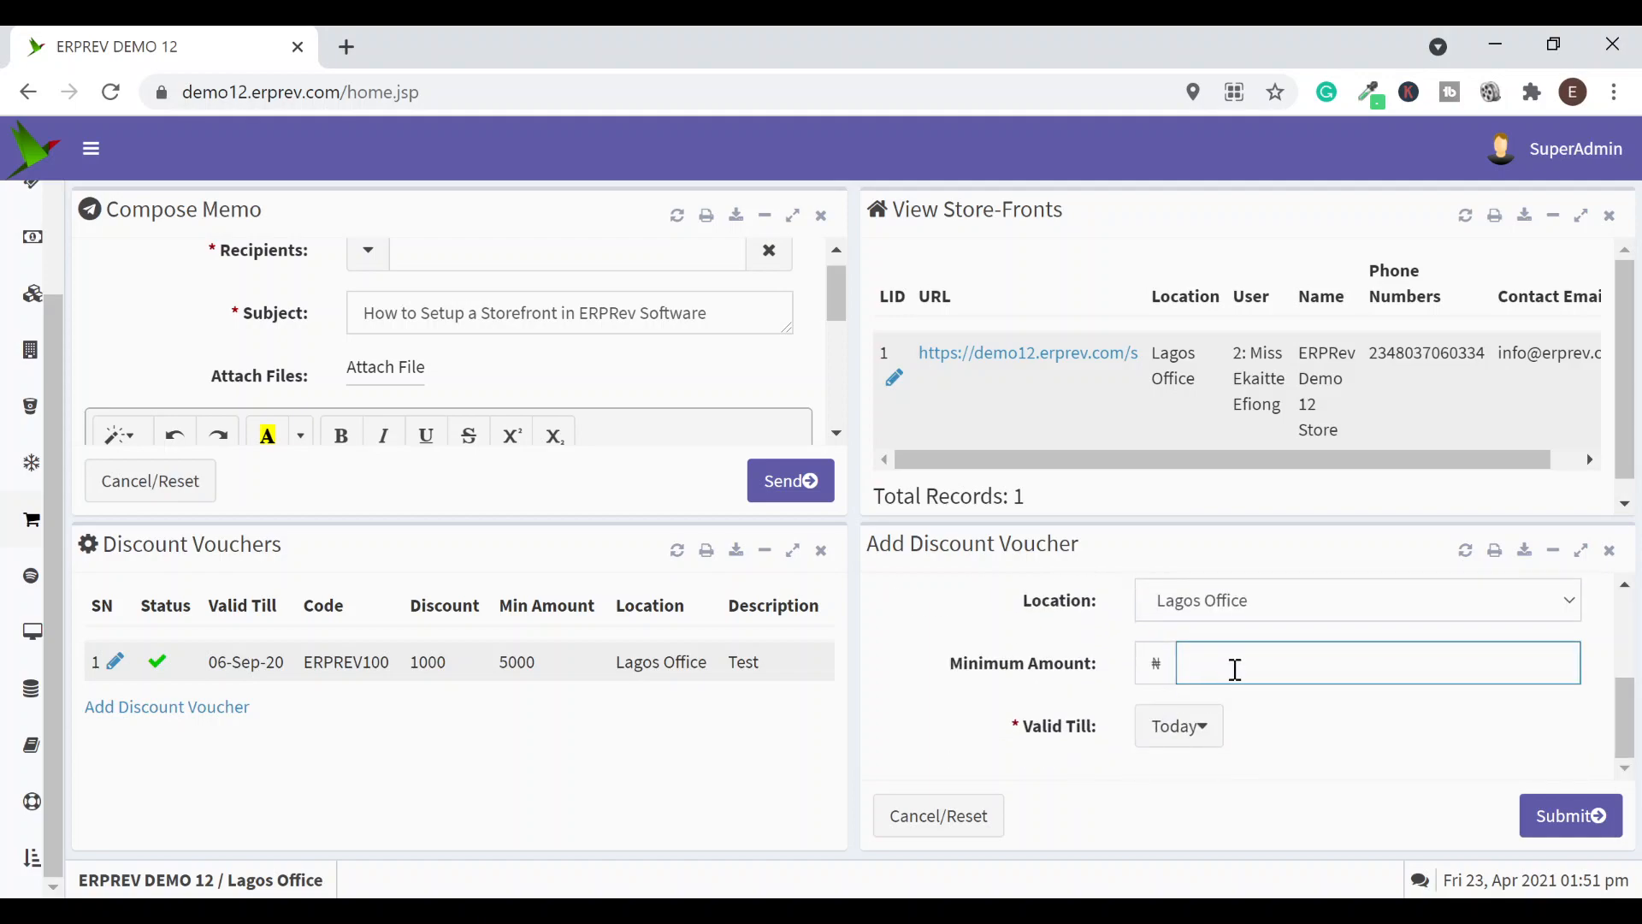
text(5000)
Make the voucher valid till 2021-09-30 and submit it
click(1200, 741)
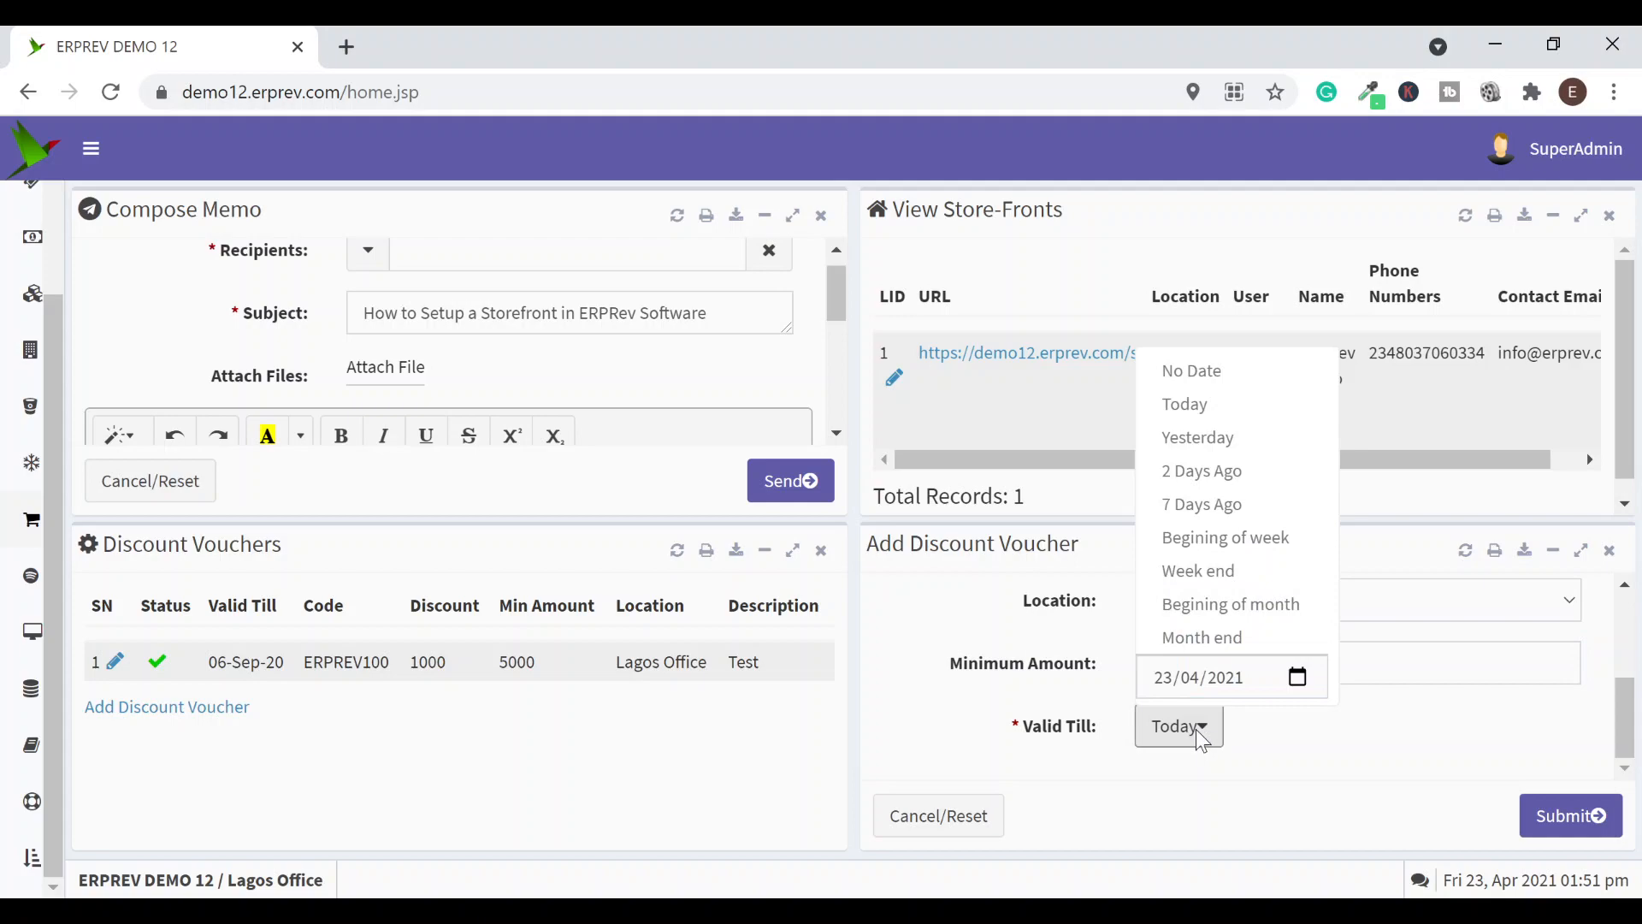
click(1316, 660)
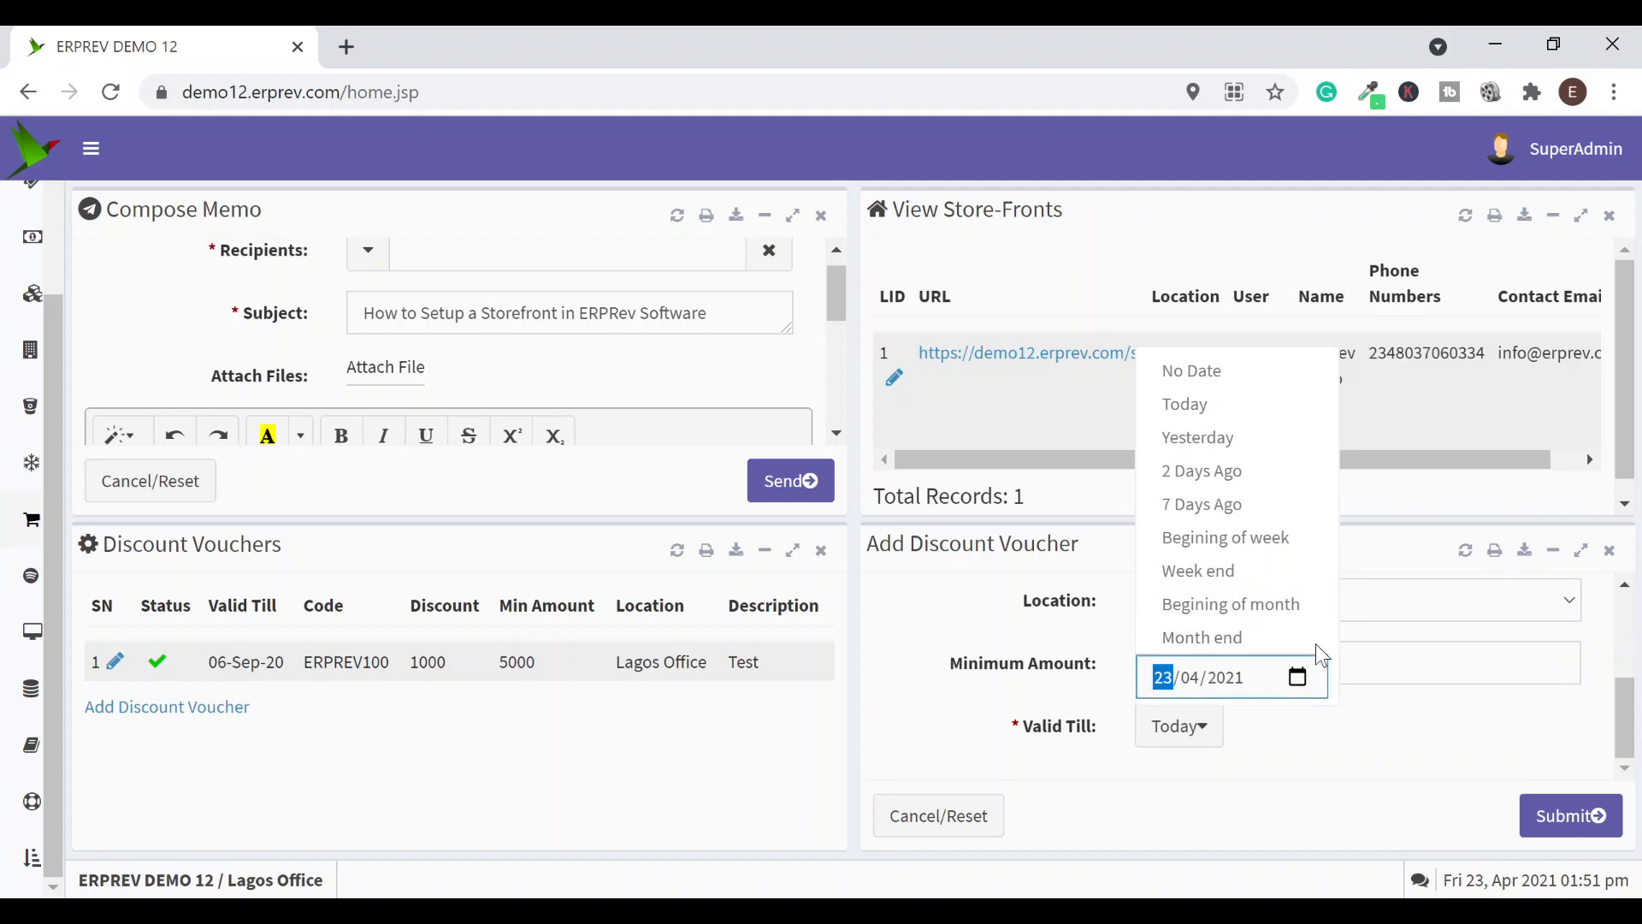
click(1387, 322)
click(1387, 322)
click(1387, 321)
click(1387, 321)
click(1387, 321)
click(1279, 552)
click(1362, 756)
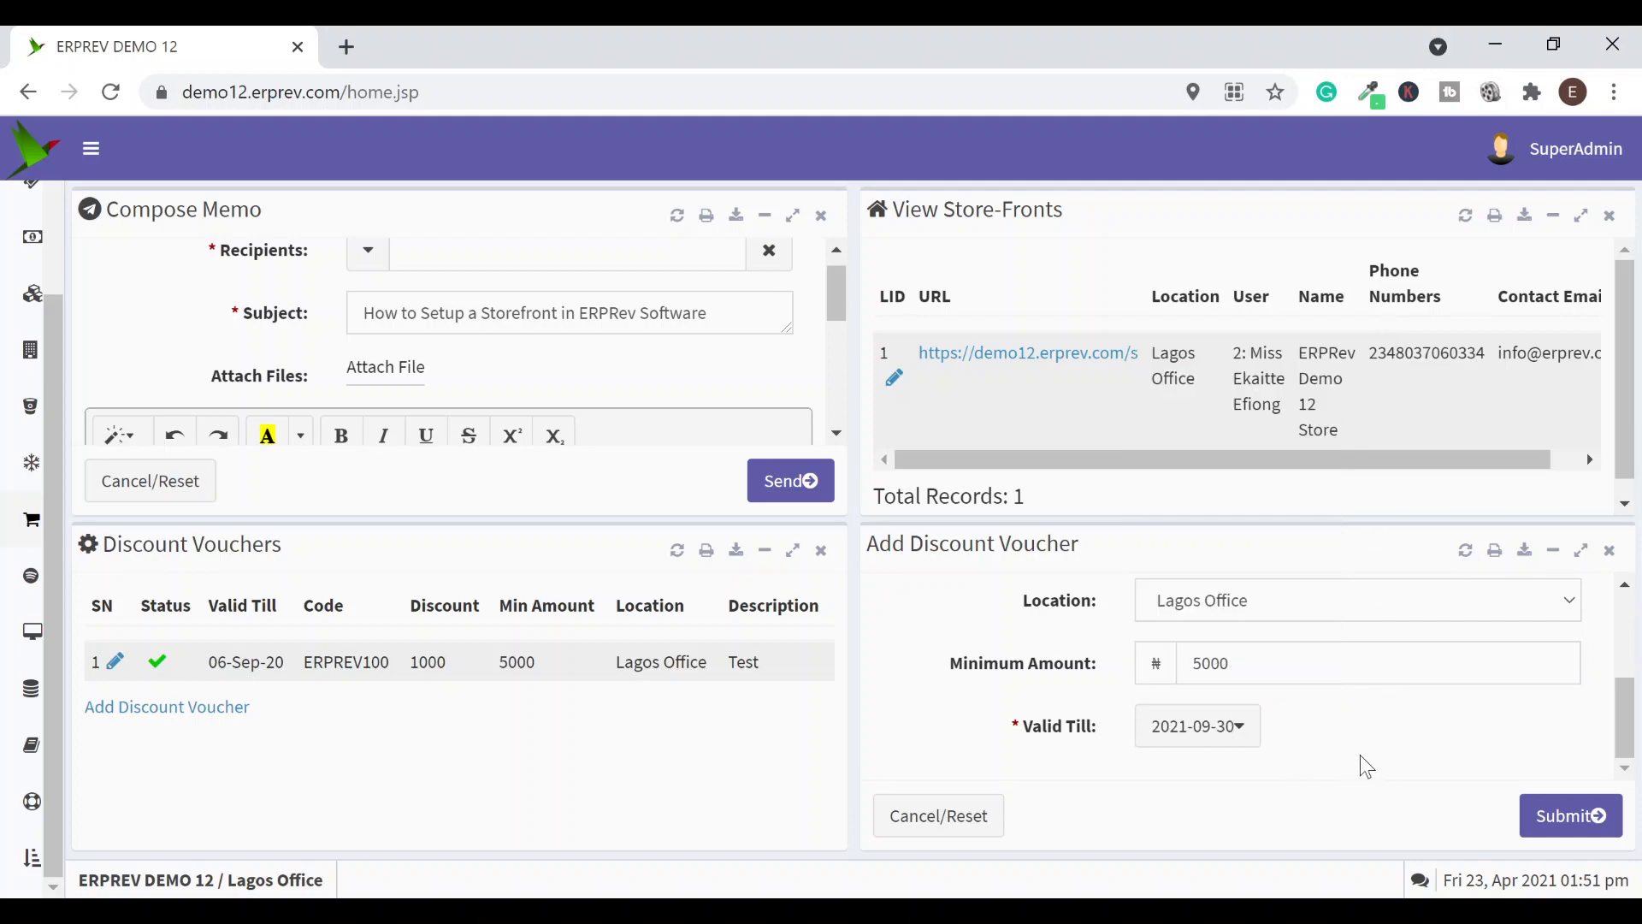
click(1530, 814)
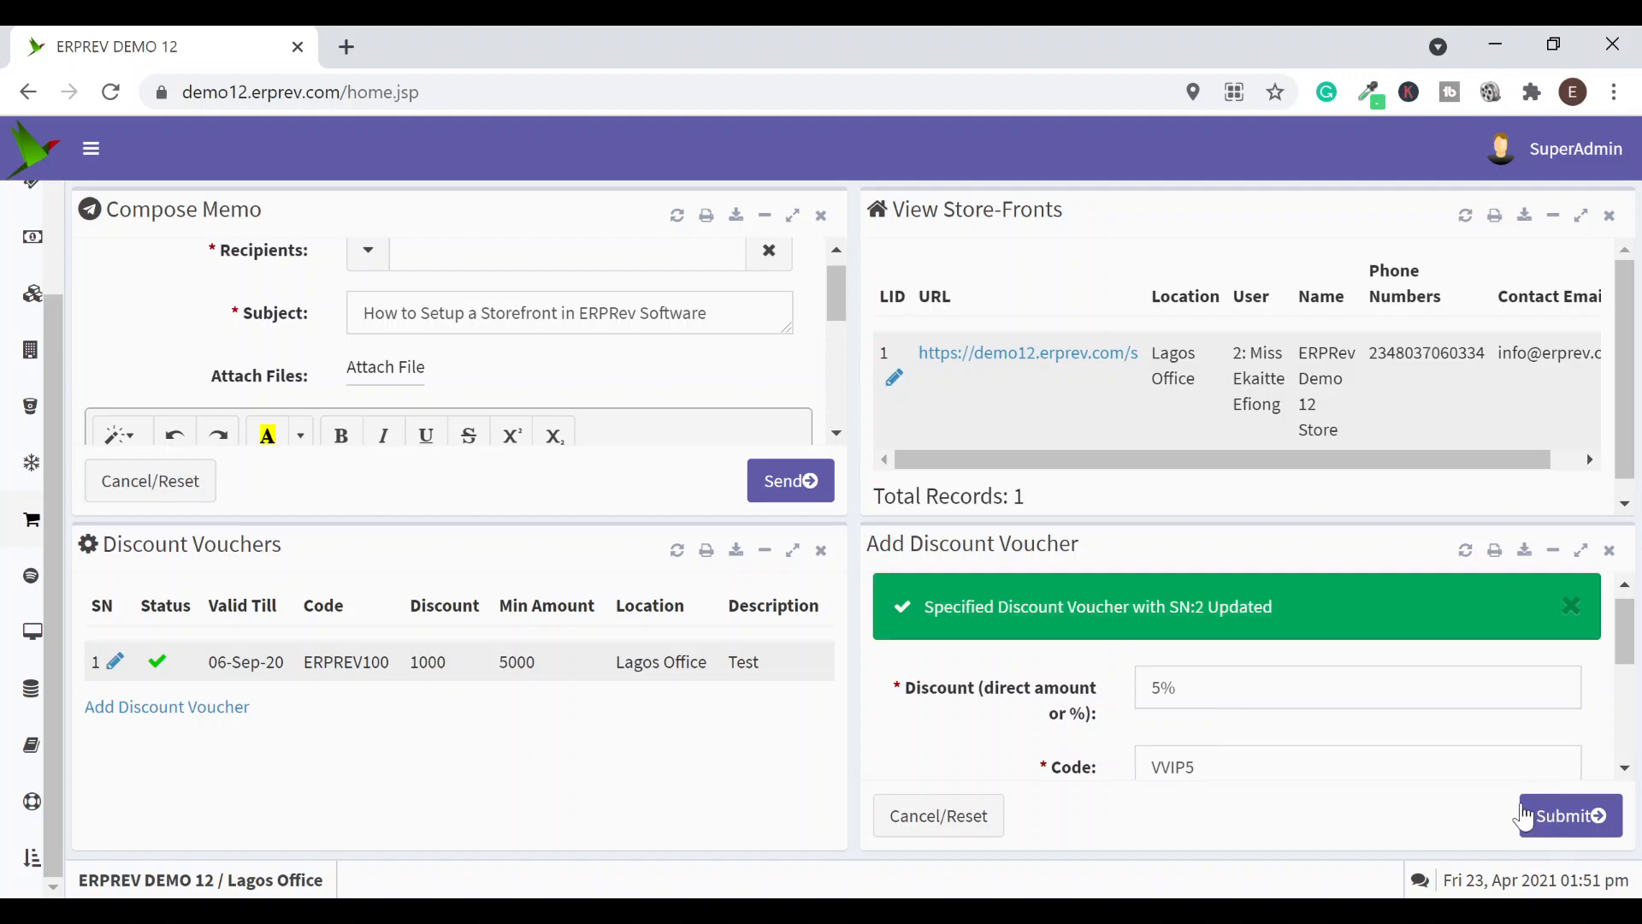
double_click(1184, 770)
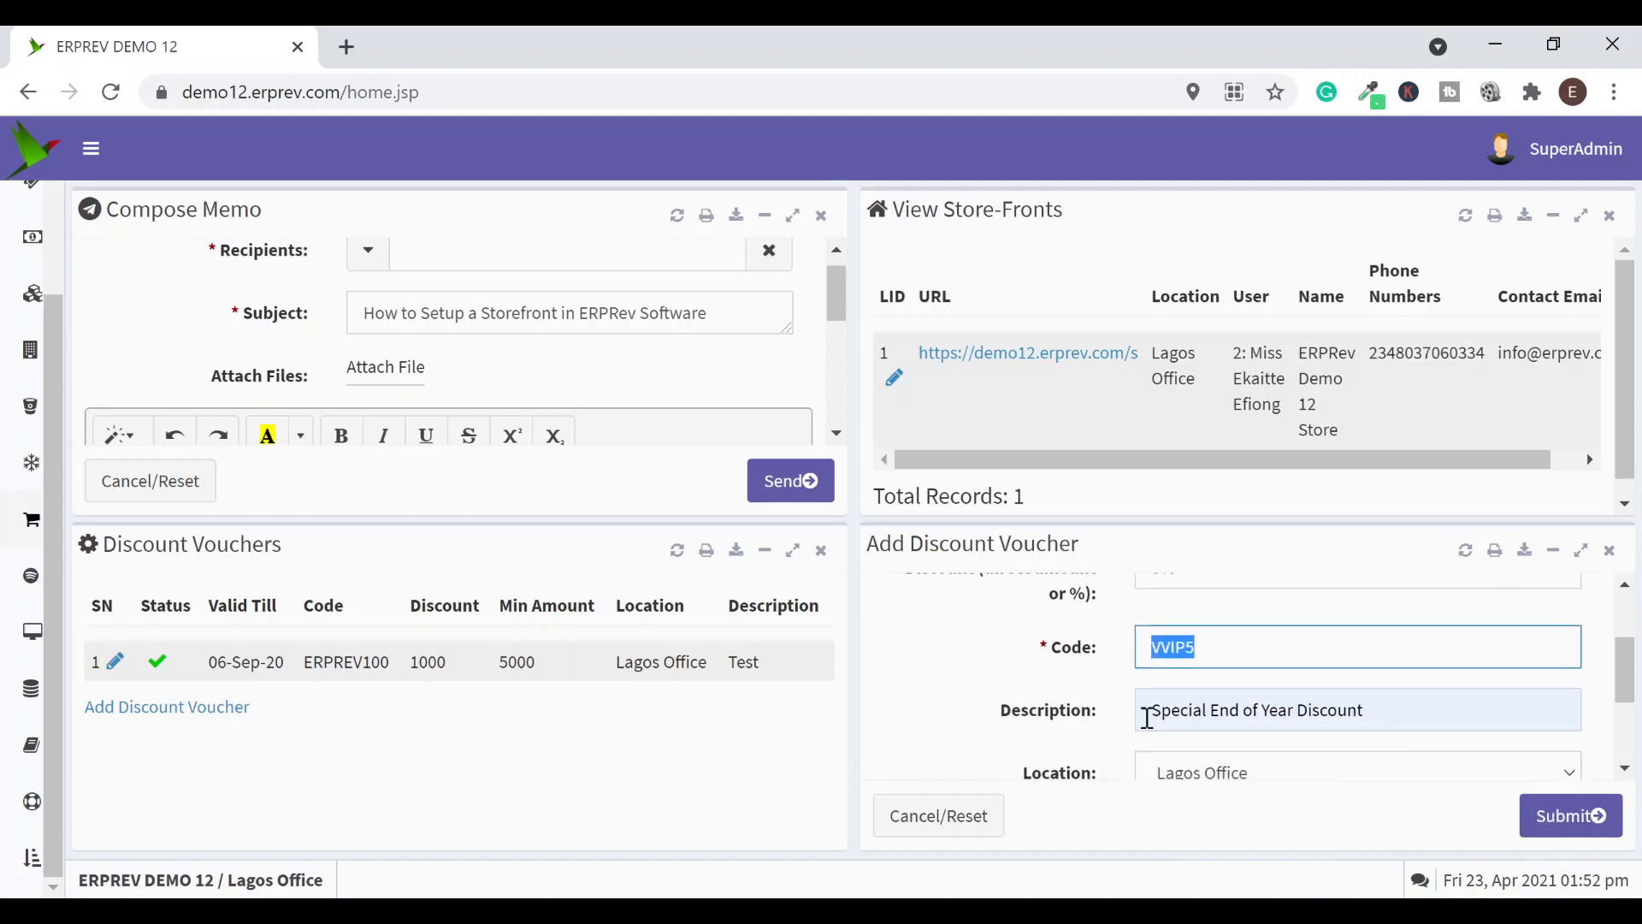